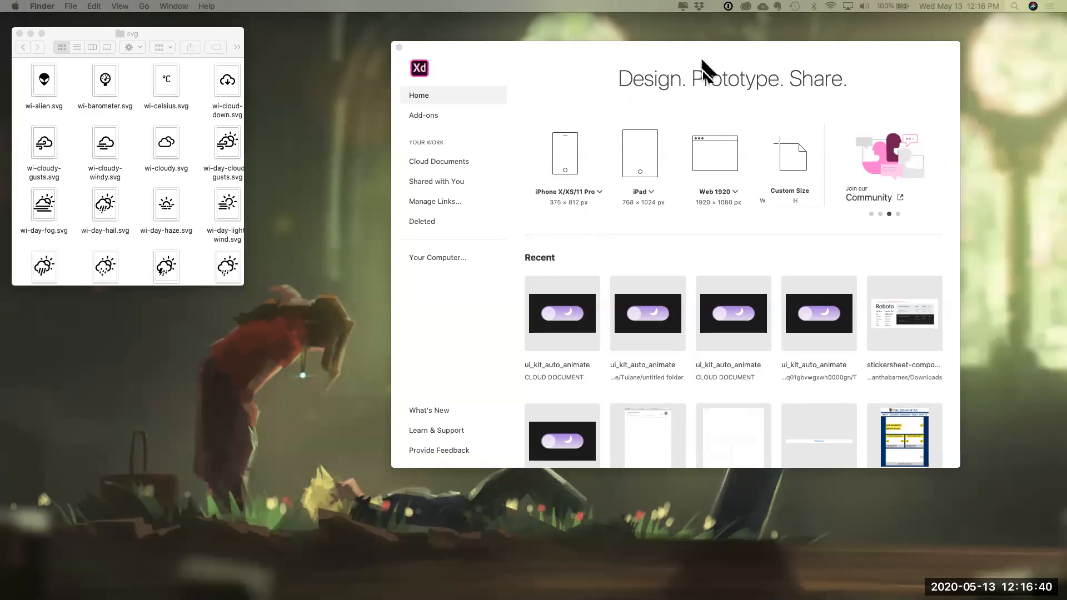
Switch to Adobe XD and reposition its start window beside the svg folder window
{"action": "left_click", "coordinate": [720, 58]}
{"action": "left_click_drag", "start_coordinate": [775, 44], "coordinate": [707, 85]}
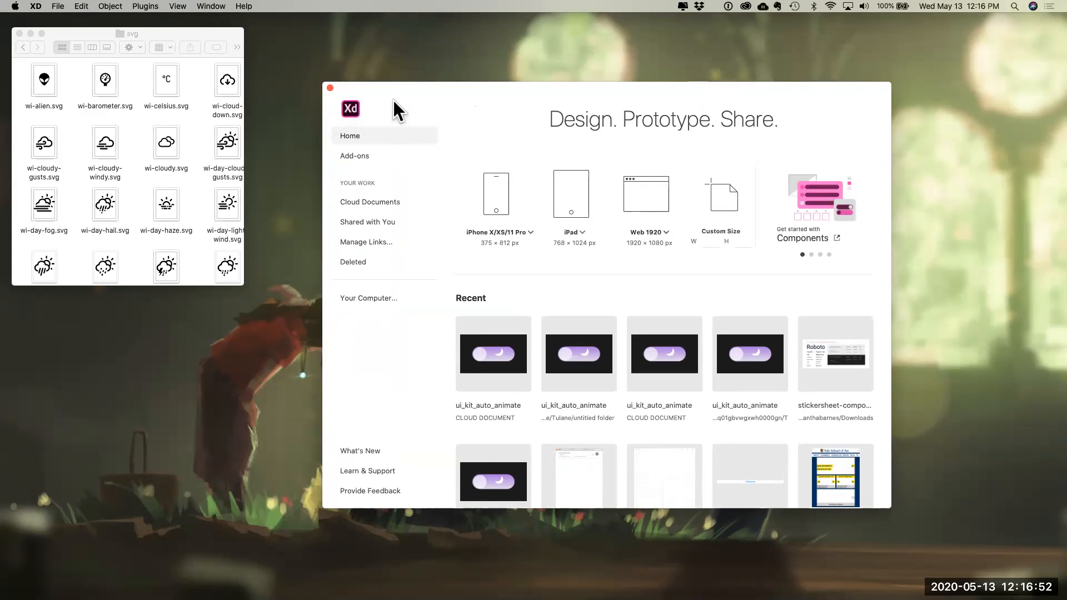
{"action": "left_click_drag", "start_coordinate": [377, 88], "coordinate": [352, 75]}
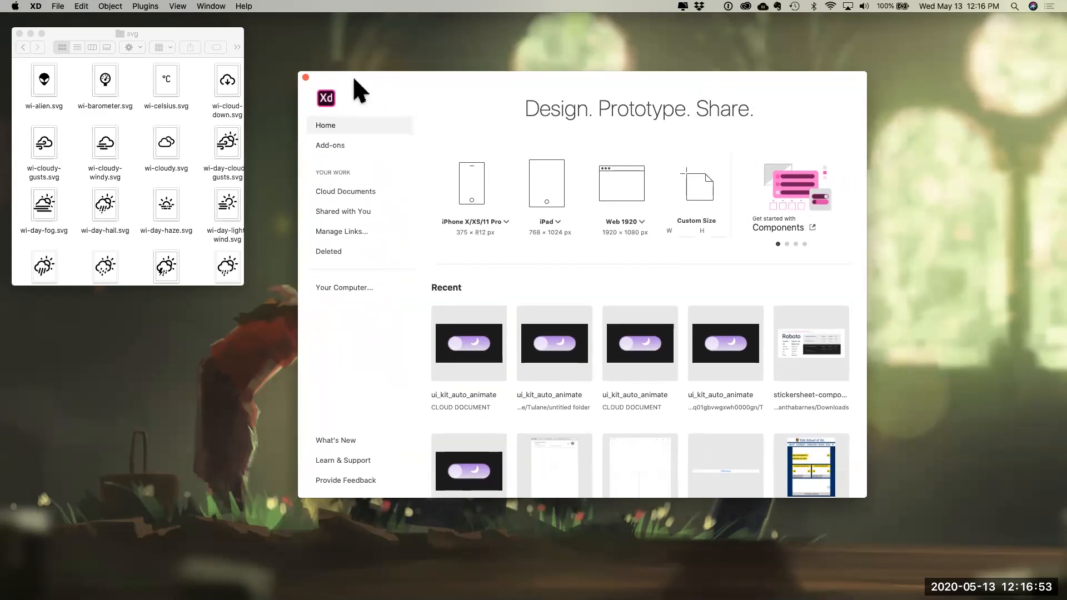
Examine the artboard size presets for phones, tablets and web, along with the custom width and height fields
{"action": "left_click", "coordinate": [504, 221]}
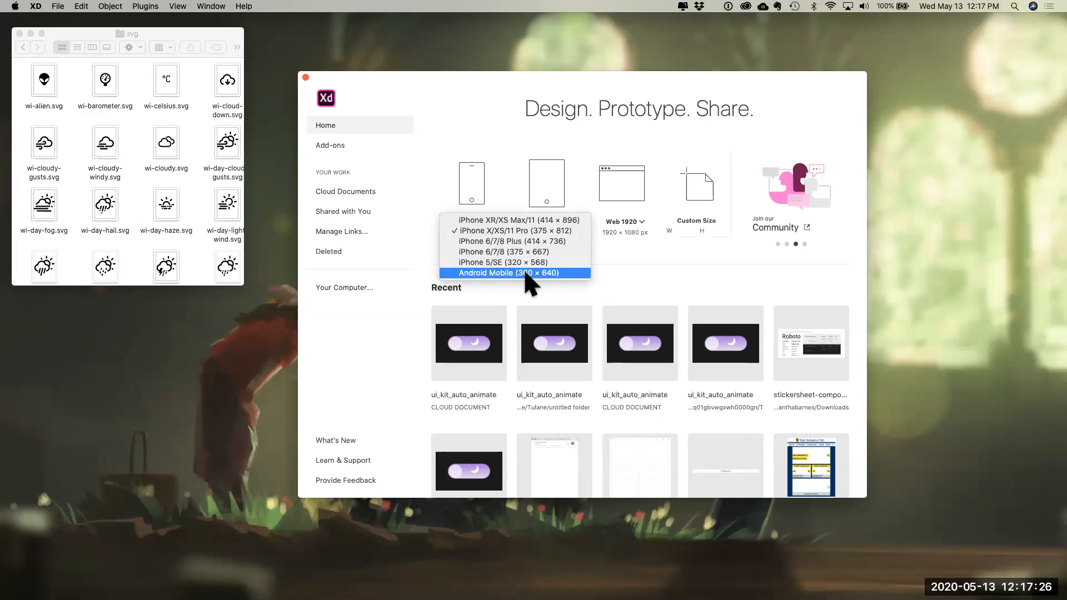
{"action": "left_click", "coordinate": [507, 187]}
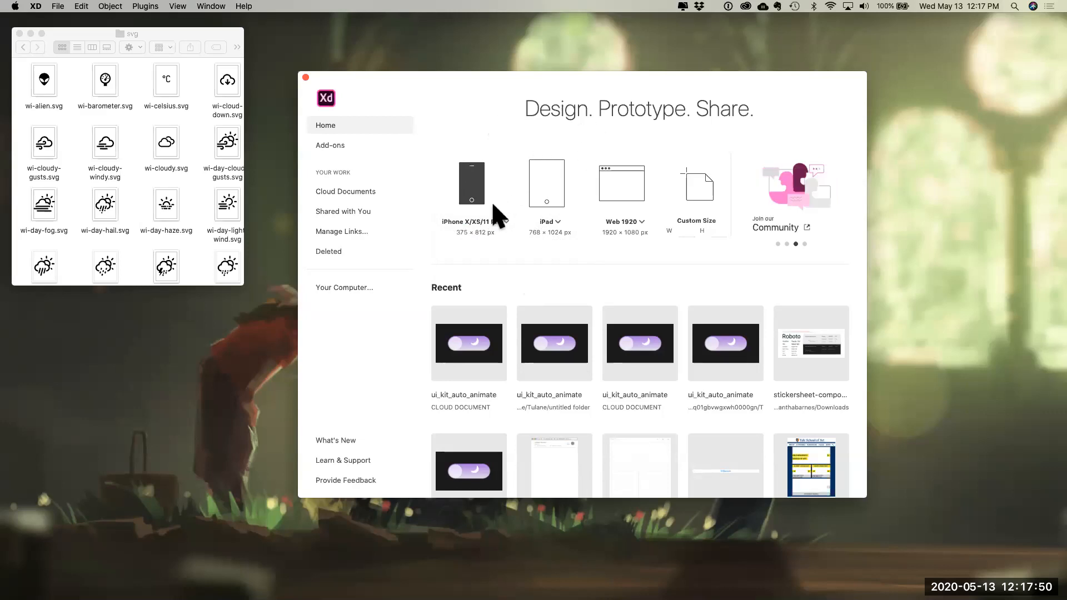
{"action": "left_click", "coordinate": [505, 220]}
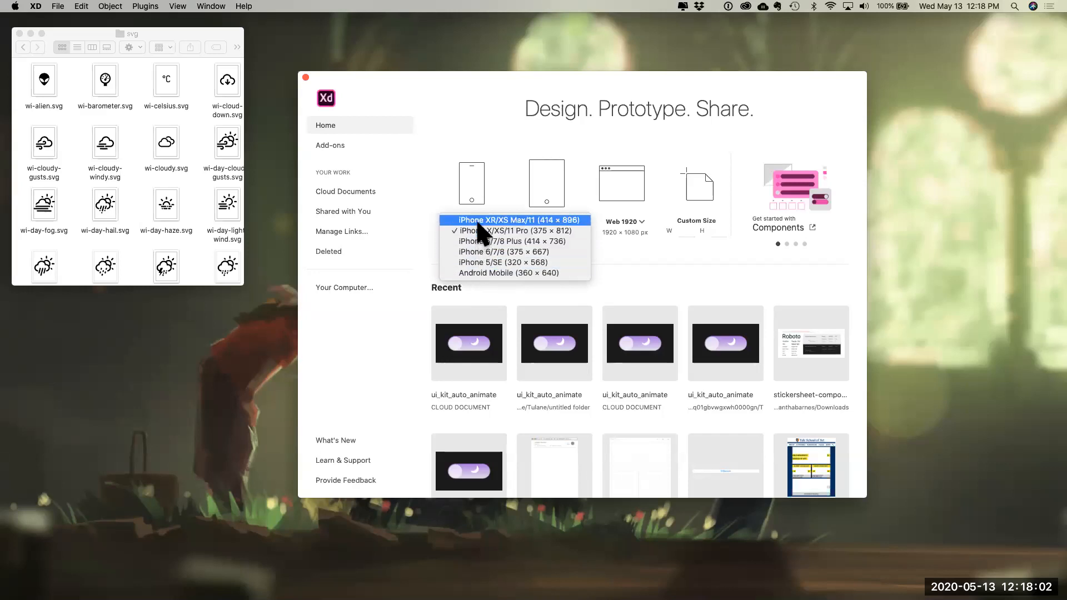
{"action": "left_click", "coordinate": [488, 161]}
{"action": "left_click", "coordinate": [555, 221]}
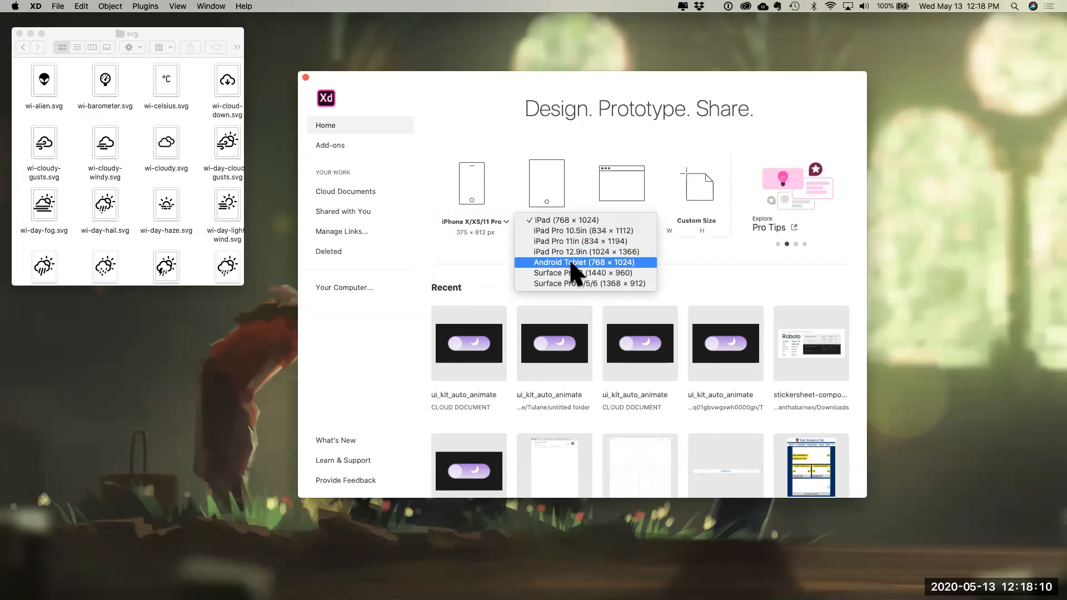
{"action": "left_click", "coordinate": [657, 170]}
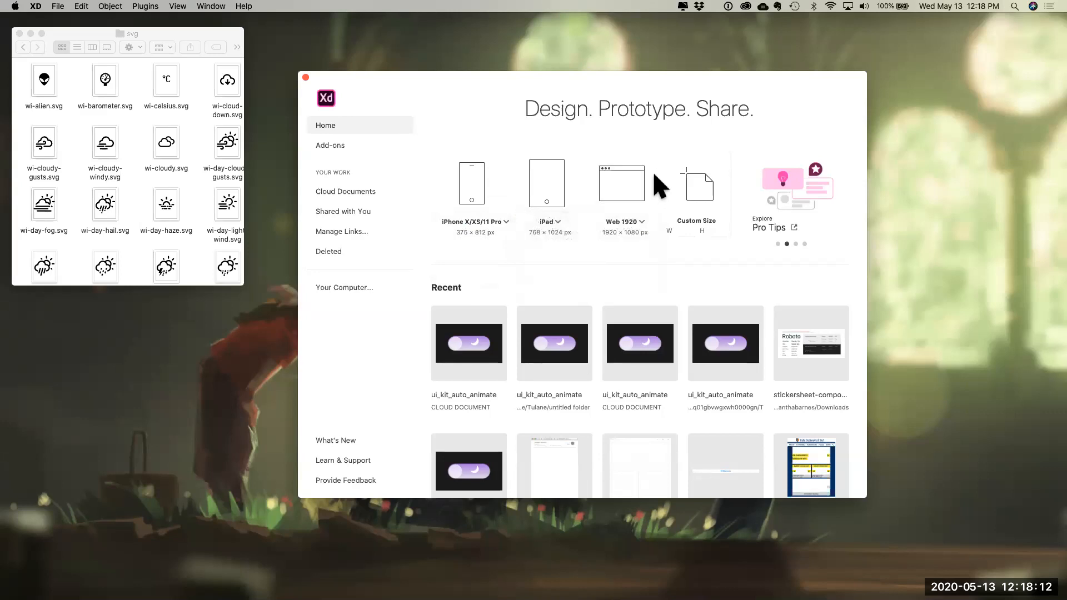
{"action": "left_click", "coordinate": [639, 222]}
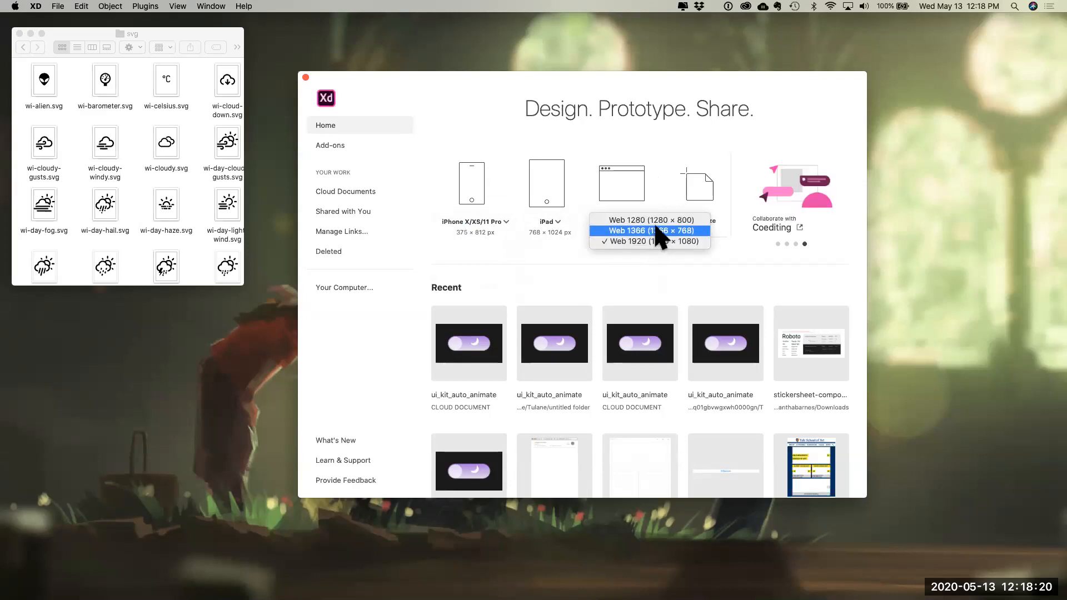
{"action": "left_click", "coordinate": [669, 188]}
{"action": "left_click", "coordinate": [684, 230]}
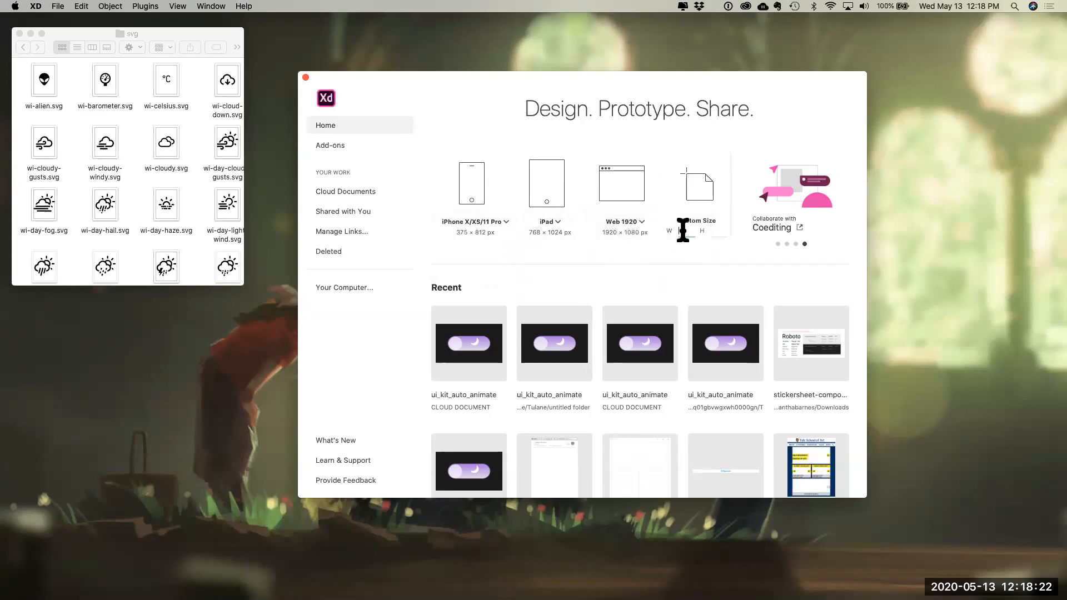
{"action": "left_click", "coordinate": [714, 231]}
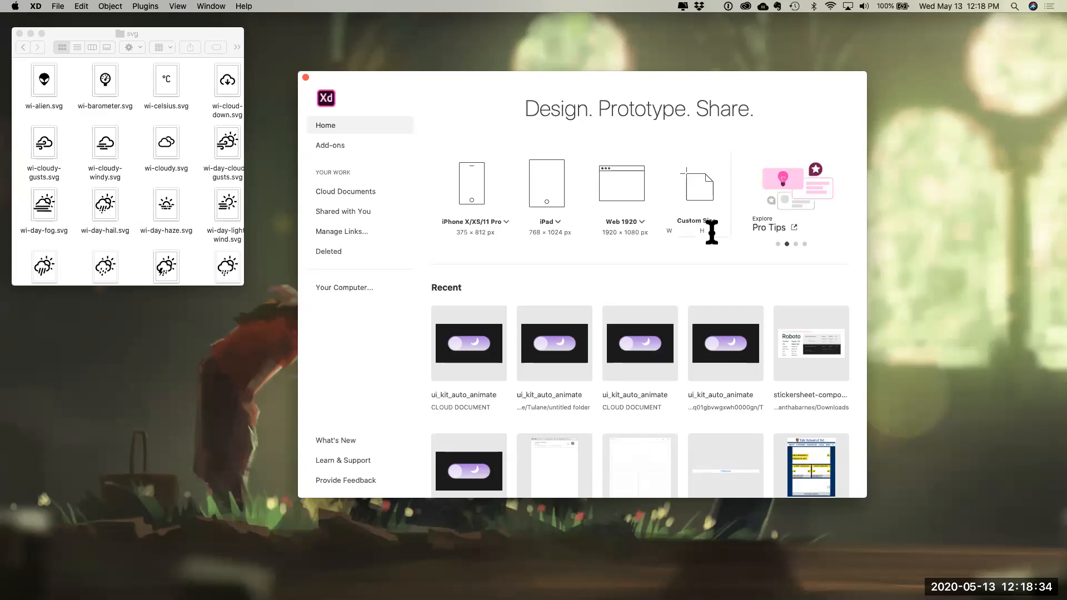
{"action": "left_click", "coordinate": [688, 231]}
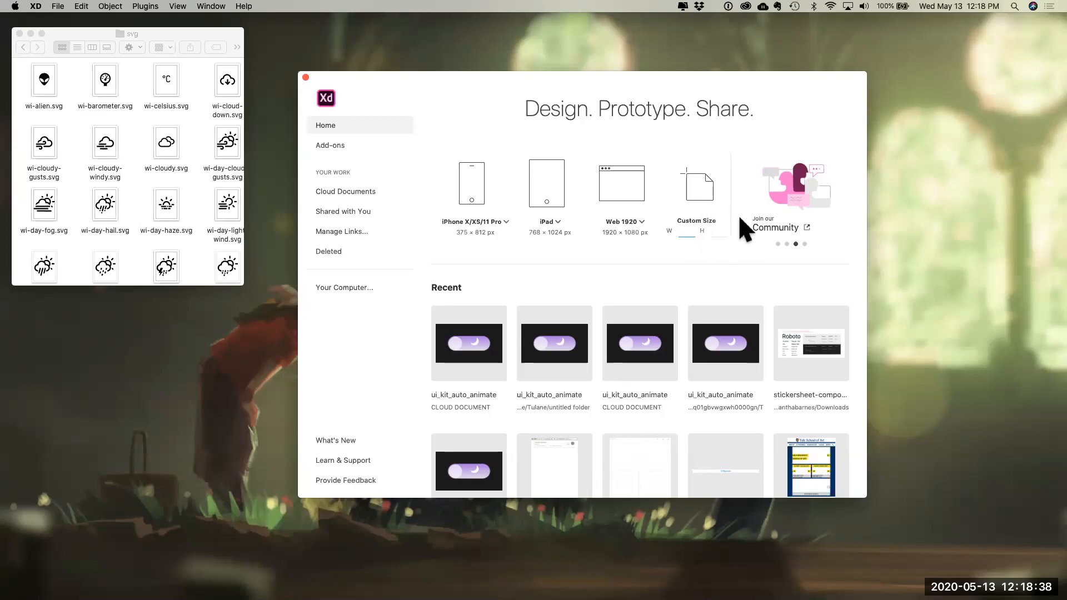
Look through the learning cards on the start screen, including Components, Pro Tips and Community
{"action": "left_click", "coordinate": [778, 243]}
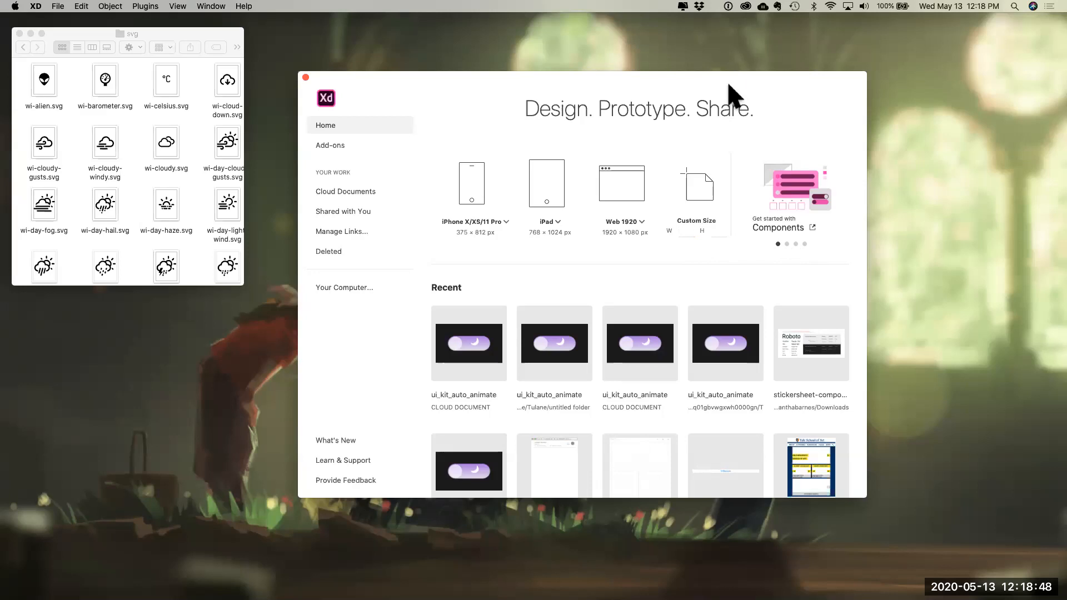
{"action": "left_click", "coordinate": [777, 243]}
{"action": "left_click", "coordinate": [787, 244]}
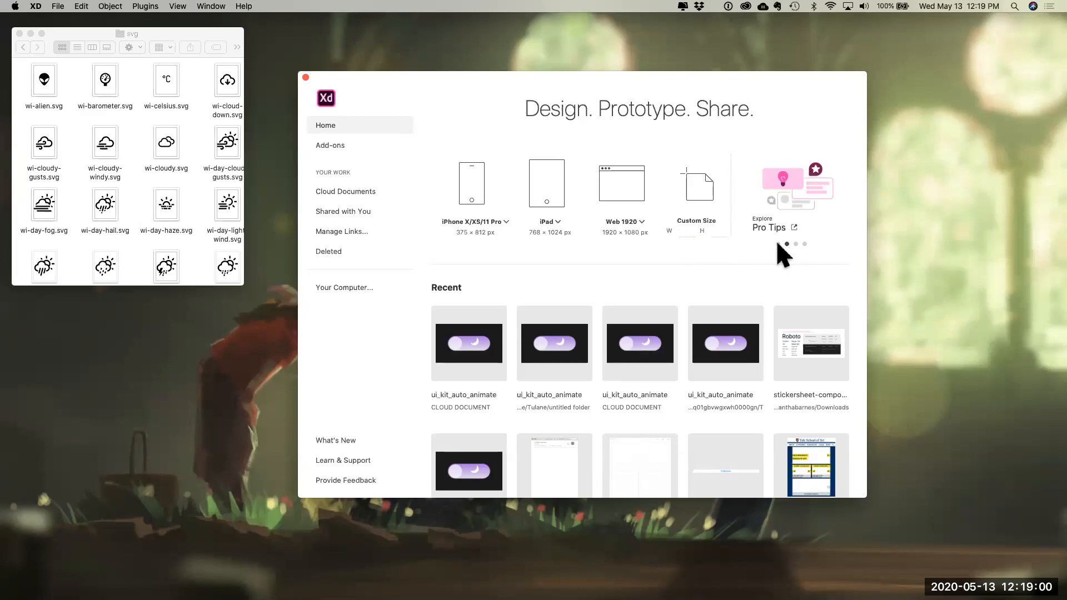
{"action": "left_click", "coordinate": [777, 243]}
{"action": "left_click", "coordinate": [795, 243]}
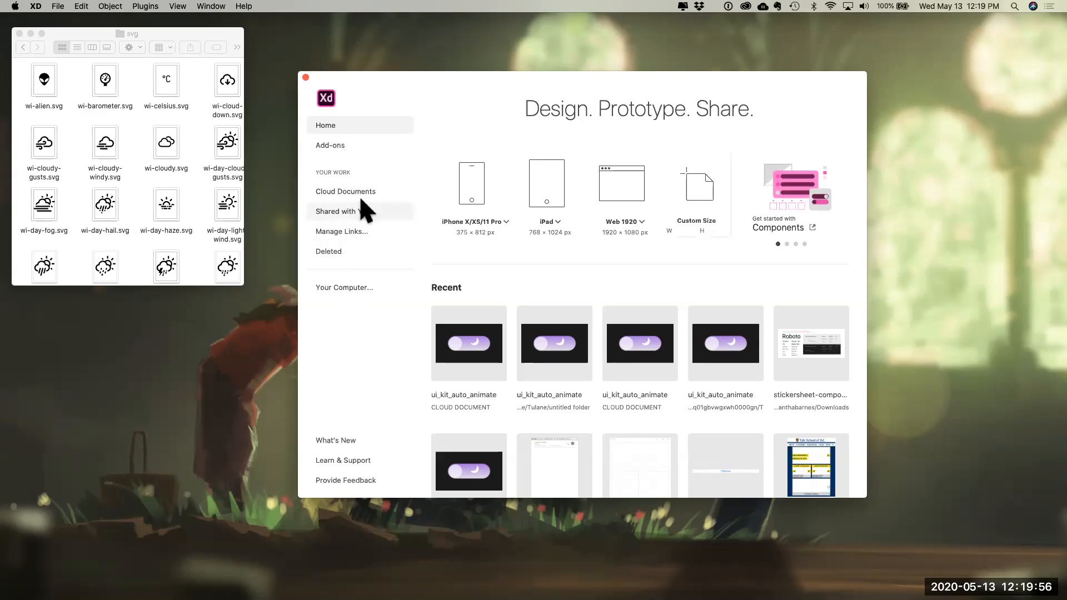
Browse the Editors' Choice list of plugins, UI kits and app integrations on the Add-ons page
{"action": "left_click", "coordinate": [345, 151]}
{"action": "left_click_drag", "start_coordinate": [433, 81], "coordinate": [406, 88]}
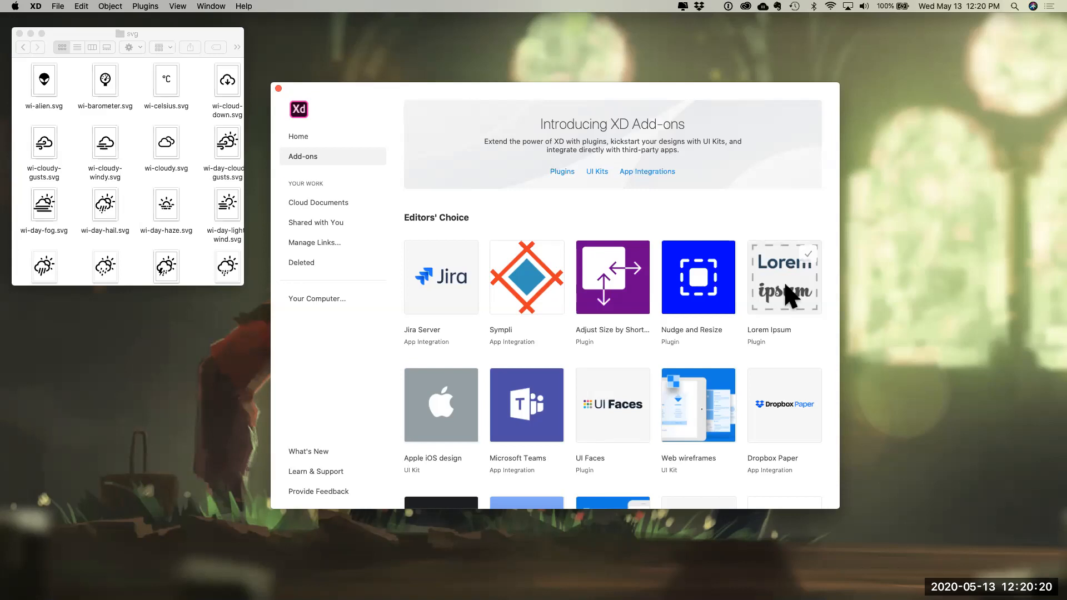
{"action": "scroll", "coordinate": [611, 313], "scroll_direction": "down", "scroll_amount": 2}
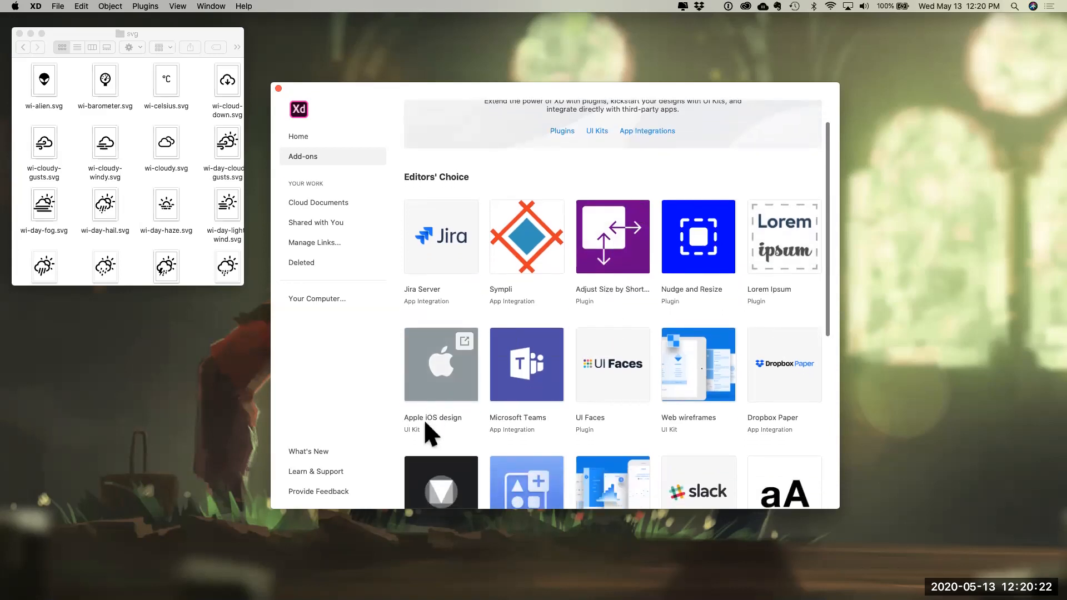
{"action": "scroll", "coordinate": [431, 428], "scroll_direction": "down", "scroll_amount": 2}
{"action": "scroll", "coordinate": [477, 448], "scroll_direction": "down", "scroll_amount": 5}
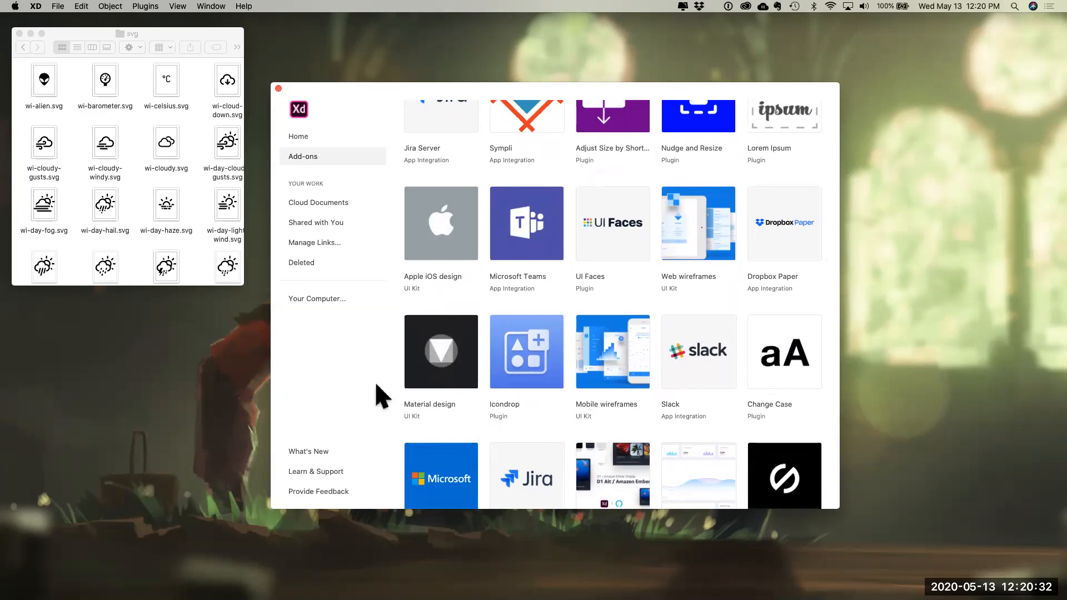
{"action": "scroll", "coordinate": [457, 336], "scroll_direction": "down", "scroll_amount": 5}
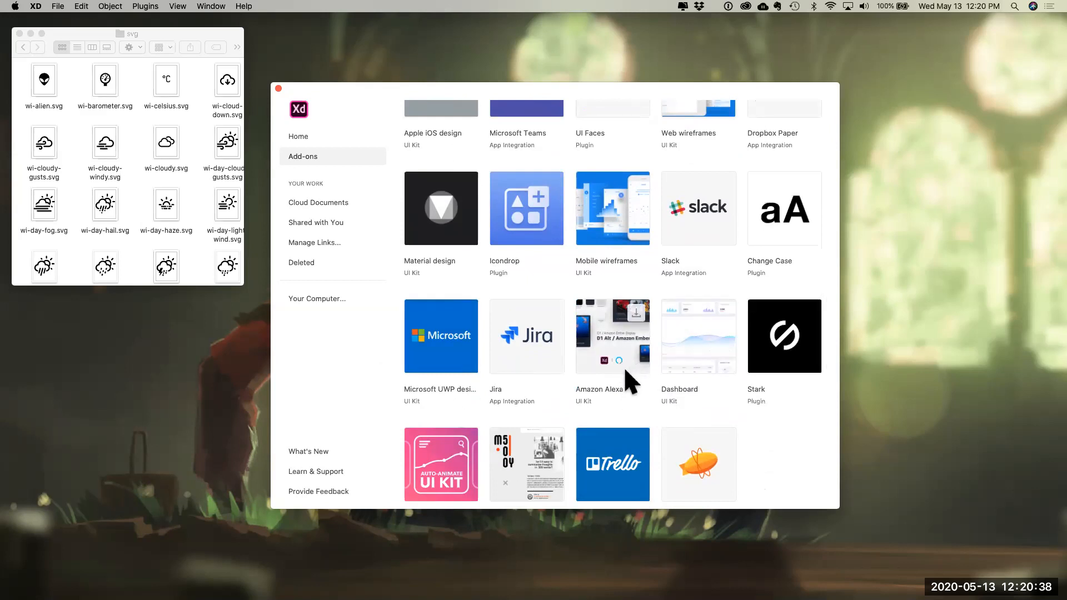
{"action": "scroll", "coordinate": [788, 448], "scroll_direction": "down", "scroll_amount": 2}
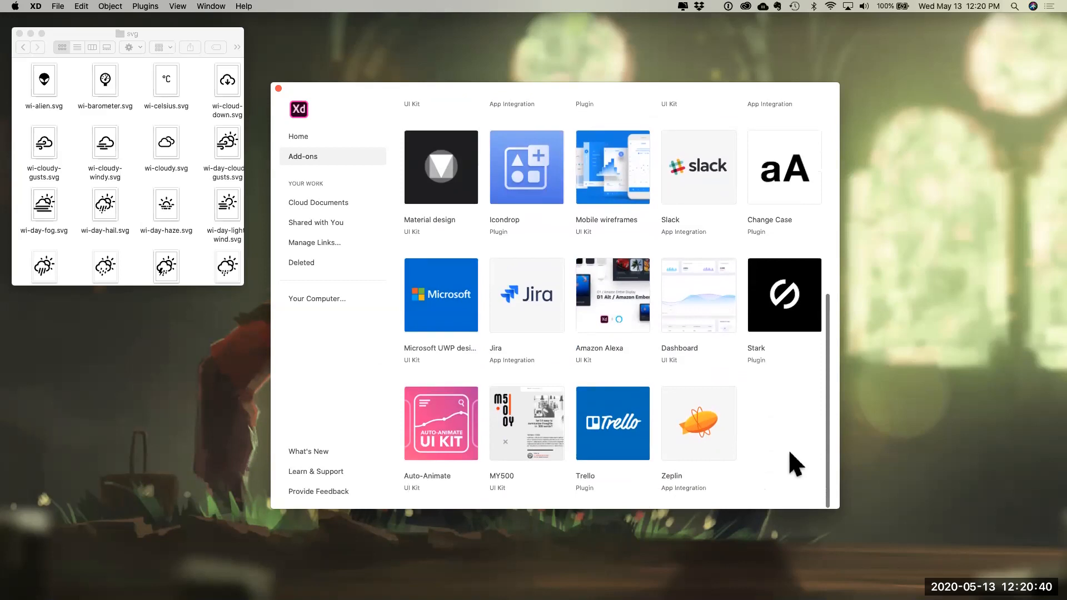
{"action": "scroll", "coordinate": [776, 411], "scroll_direction": "up", "scroll_amount": 10}
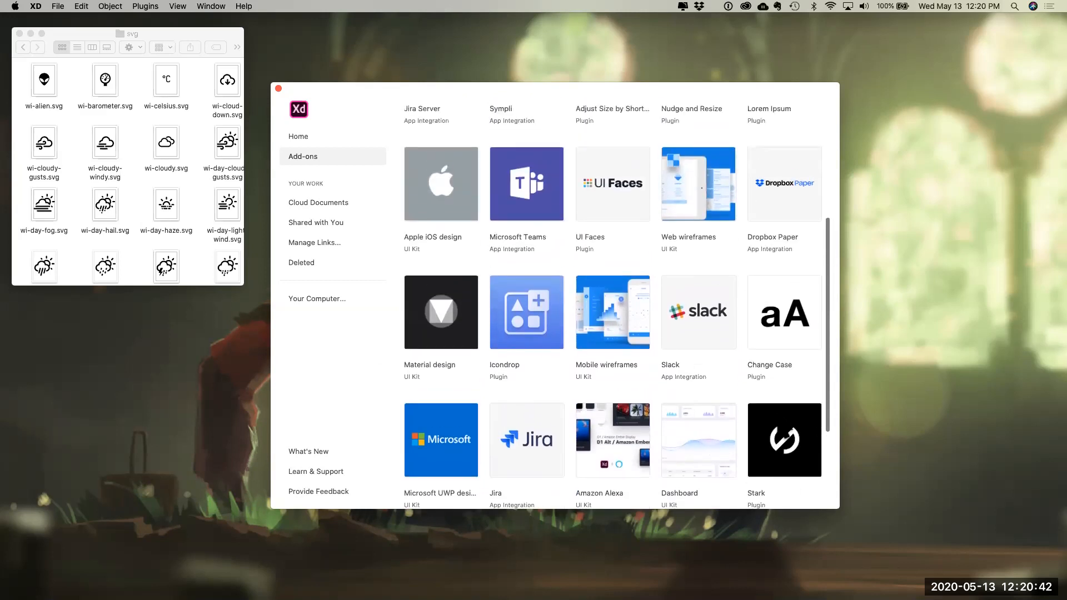
{"action": "scroll", "coordinate": [783, 425], "scroll_direction": "up", "scroll_amount": 2}
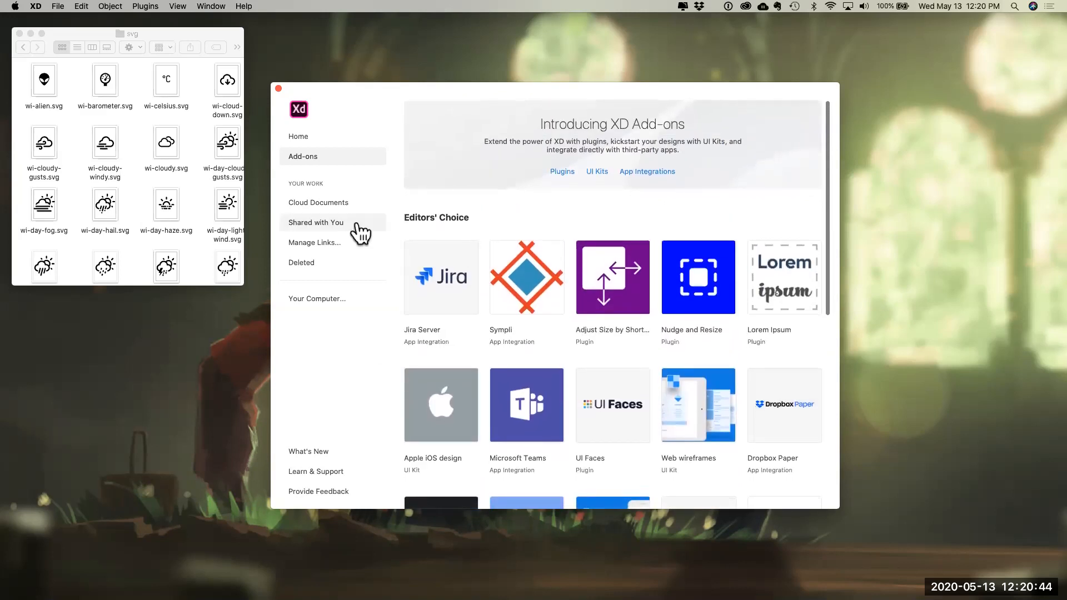
Create a new document from the iPhone X/XS/11 Pro (375 × 812 px) preset and reposition its window
{"action": "left_click", "coordinate": [303, 136]}
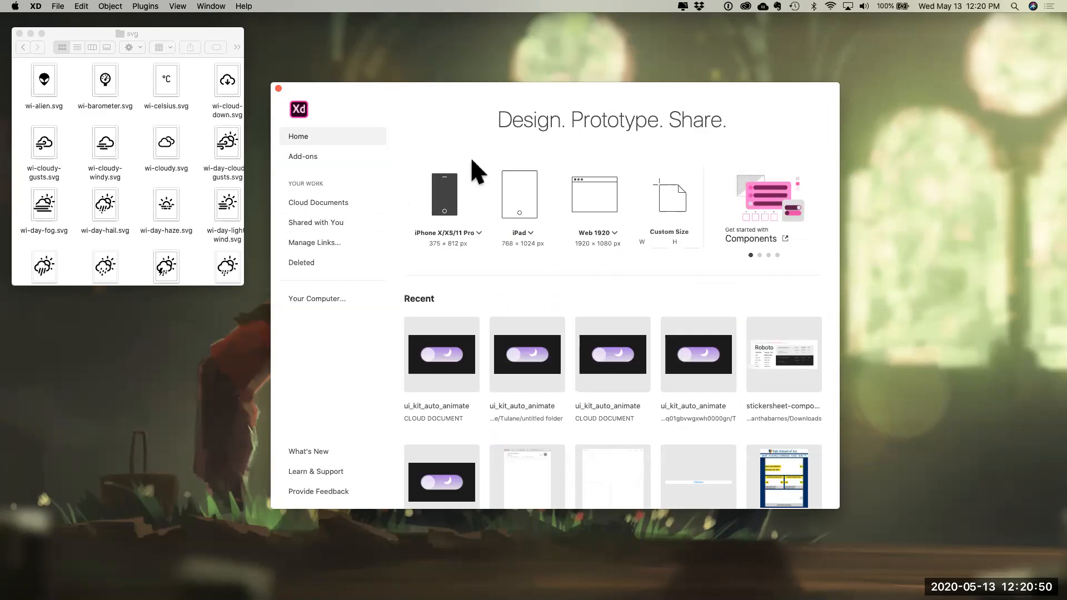
{"action": "left_click", "coordinate": [454, 196]}
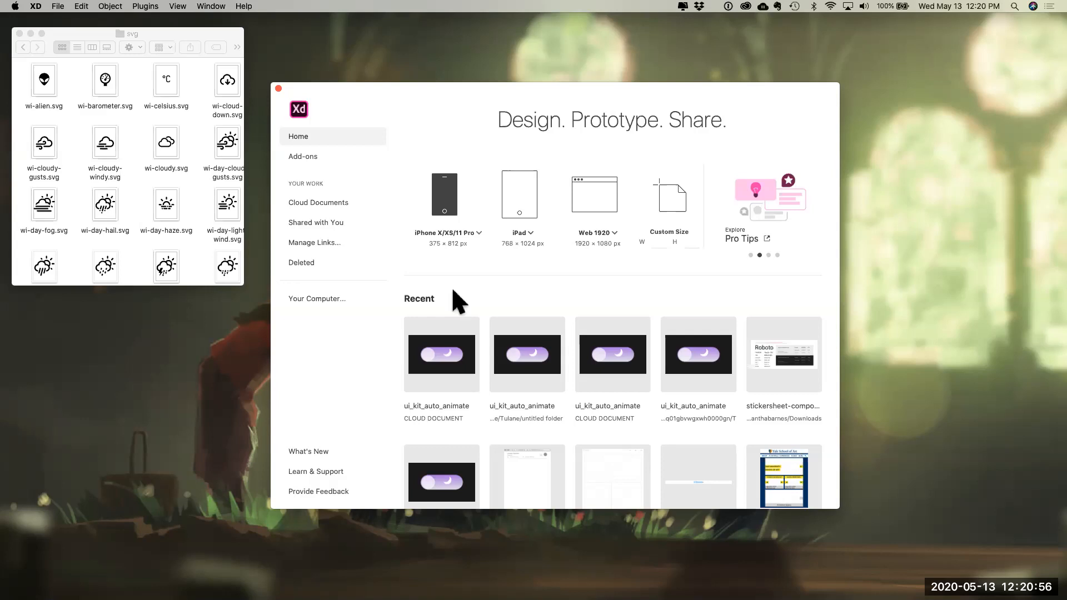
{"action": "left_click_drag", "start_coordinate": [353, 62], "coordinate": [441, 60]}
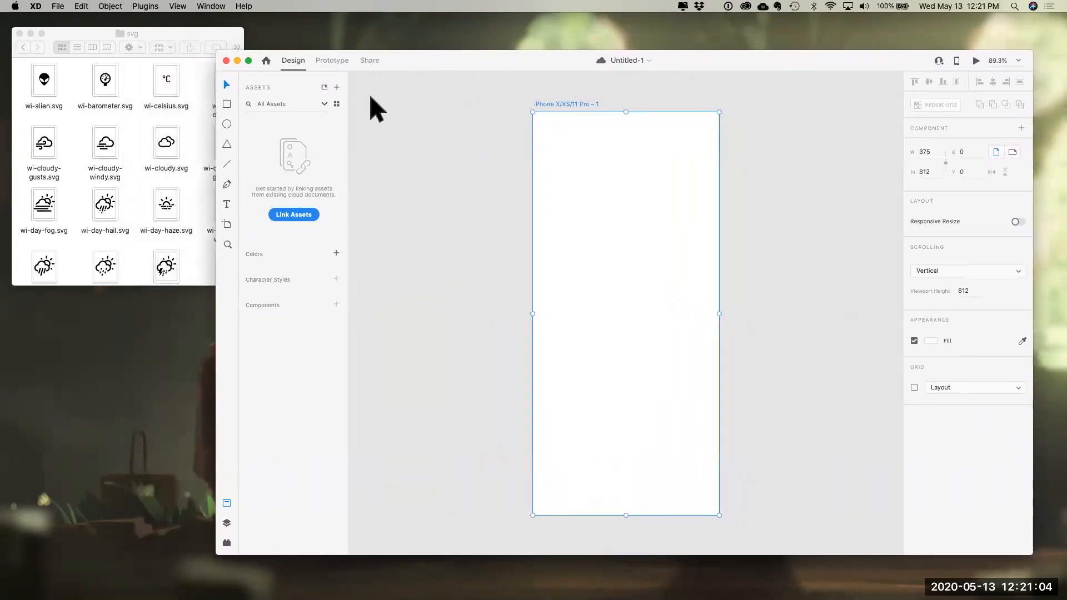
{"action": "left_click_drag", "start_coordinate": [388, 57], "coordinate": [381, 62]}
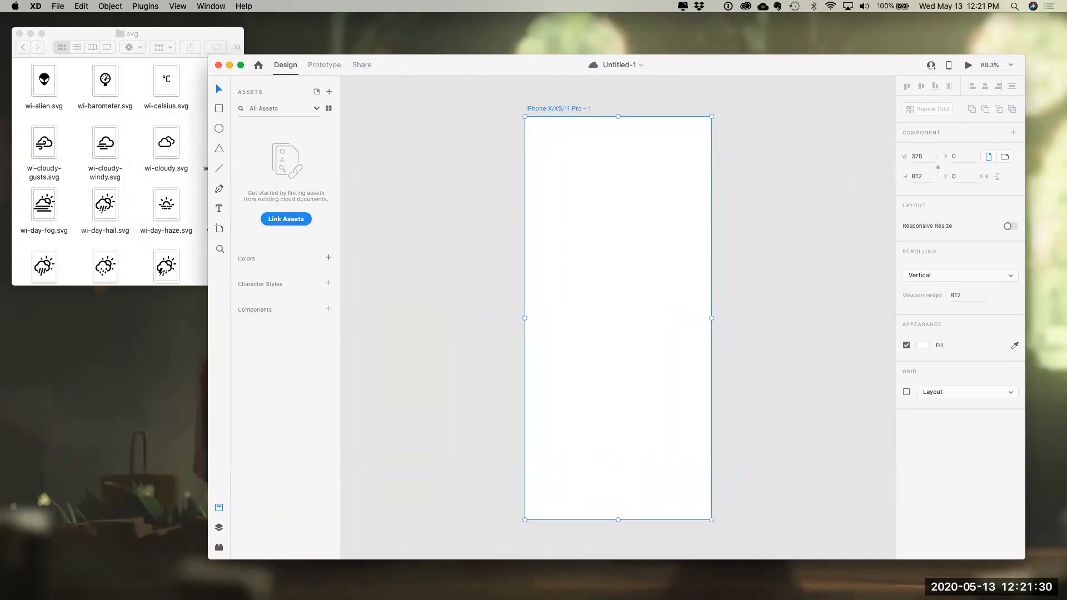
{"action": "key", "text": "super+Tab"}
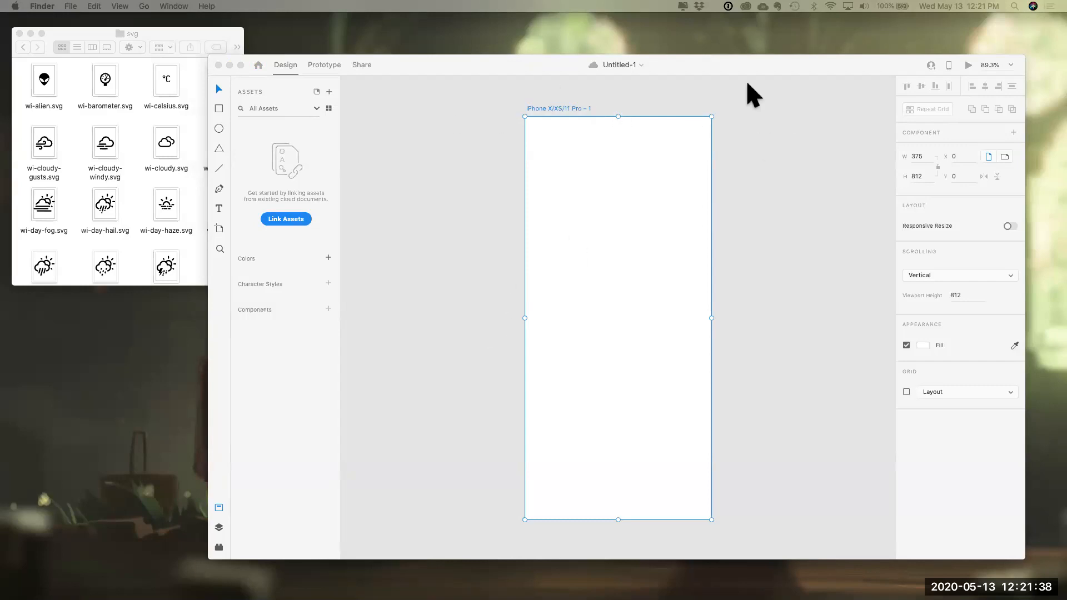
{"action": "left_click", "coordinate": [906, 67]}
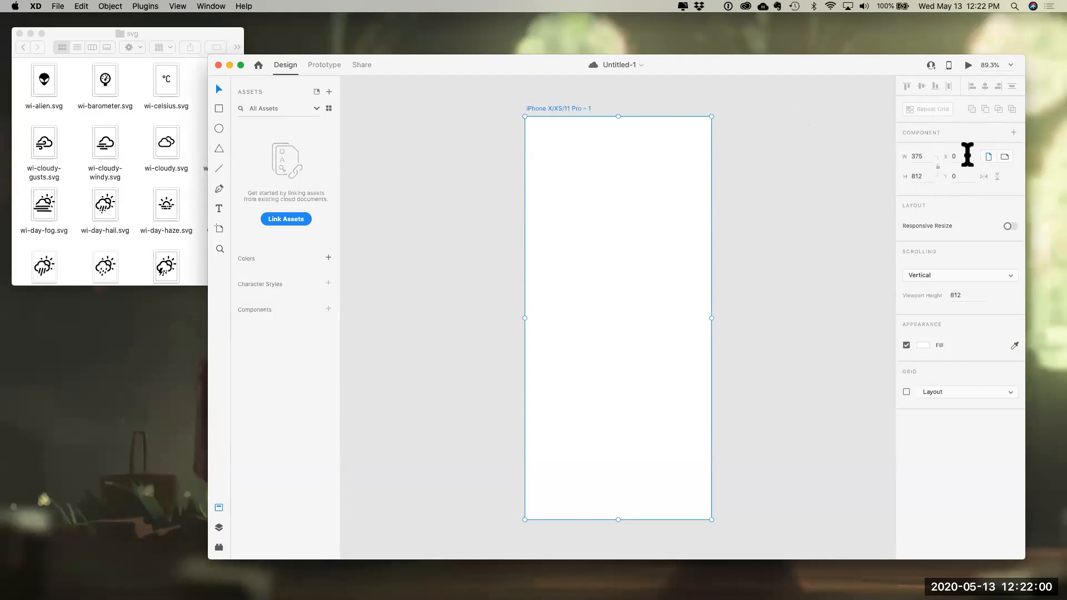
Try the artboard in landscape orientation, return it to portrait and save the document
{"action": "left_click", "coordinate": [1005, 156]}
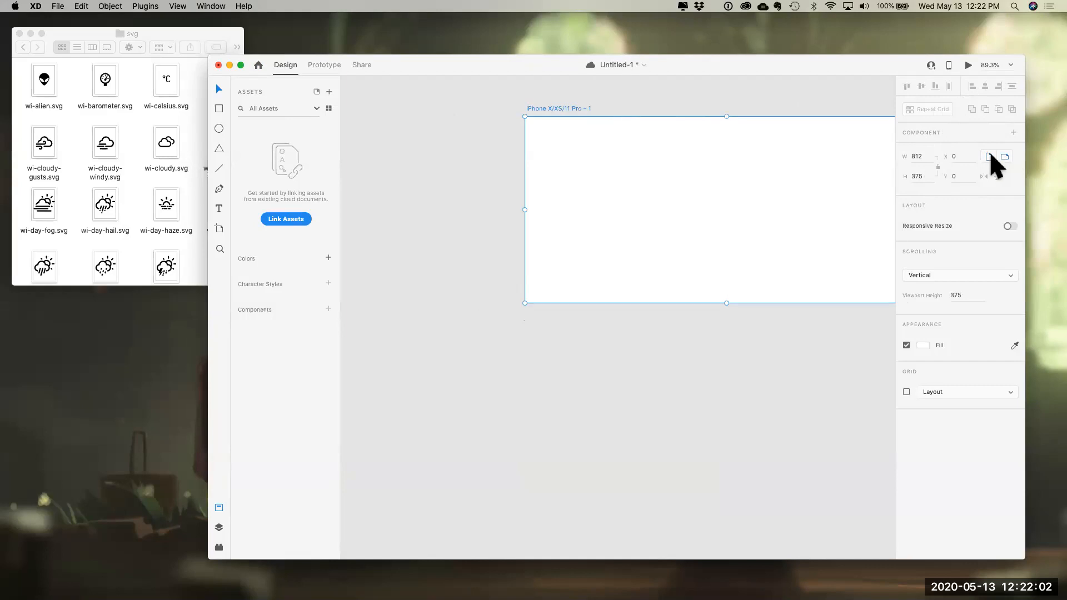
{"action": "left_click", "coordinate": [989, 157]}
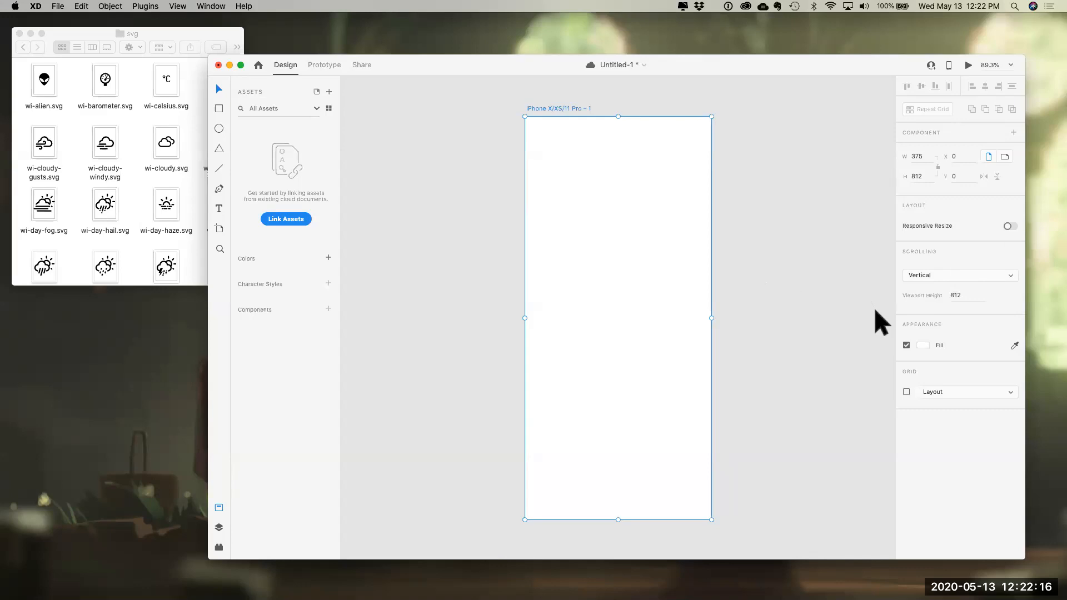
{"action": "key", "text": "super+s"}
{"action": "left_click_drag", "start_coordinate": [767, 97], "coordinate": [448, 553]}
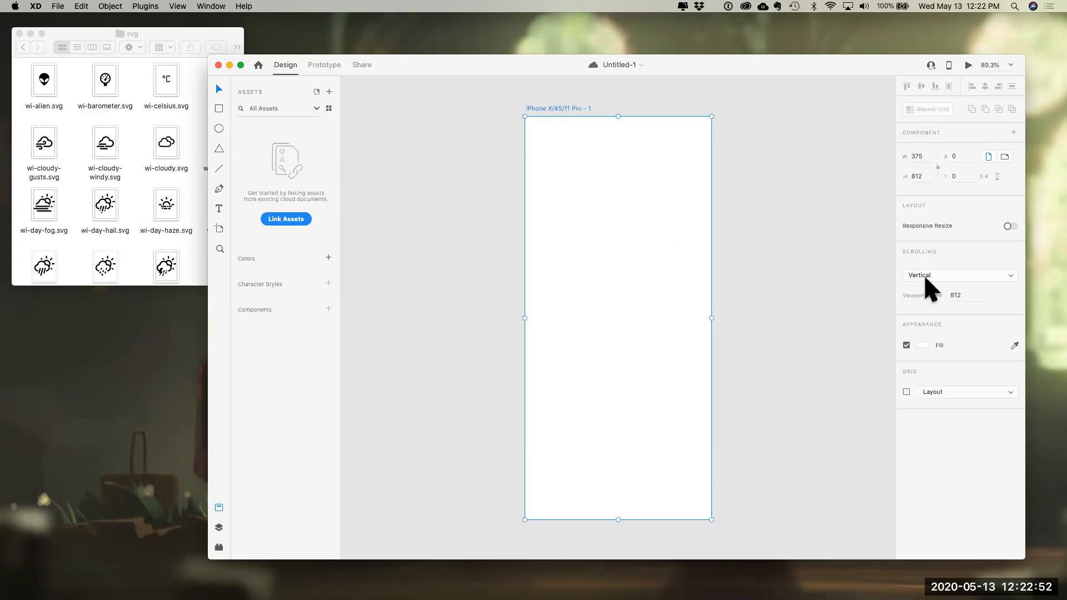
Examine the scrolling options available for the artboard and keep Vertical
{"action": "left_click", "coordinate": [948, 272]}
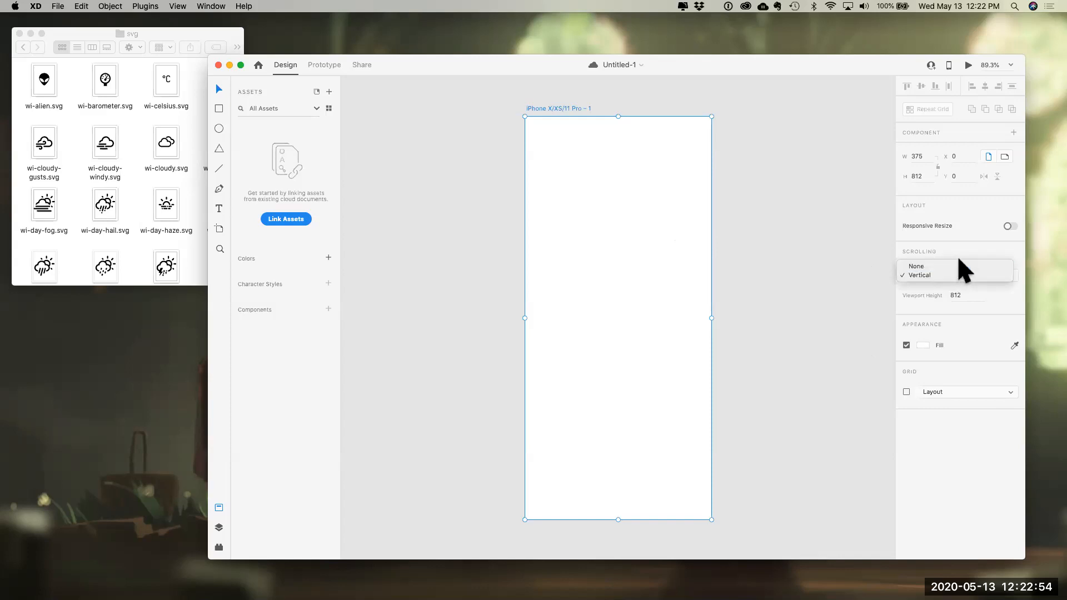
{"action": "left_click", "coordinate": [961, 247]}
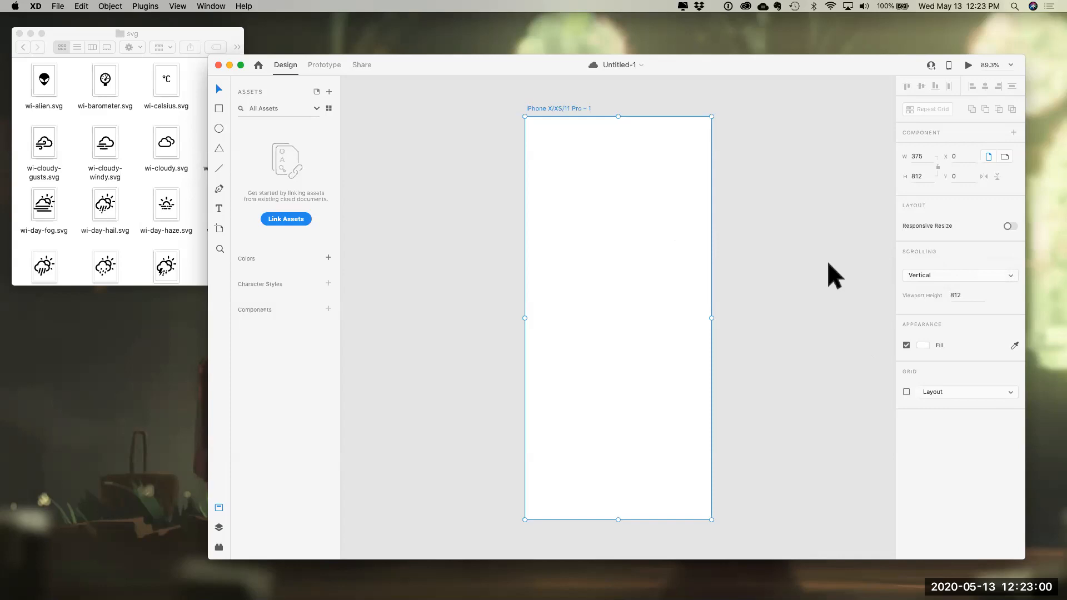
{"action": "left_click", "coordinate": [930, 275]}
{"action": "left_click", "coordinate": [877, 290]}
Turn on the artboard's layout grid with four columns and save the document
{"action": "left_click", "coordinate": [907, 391]}
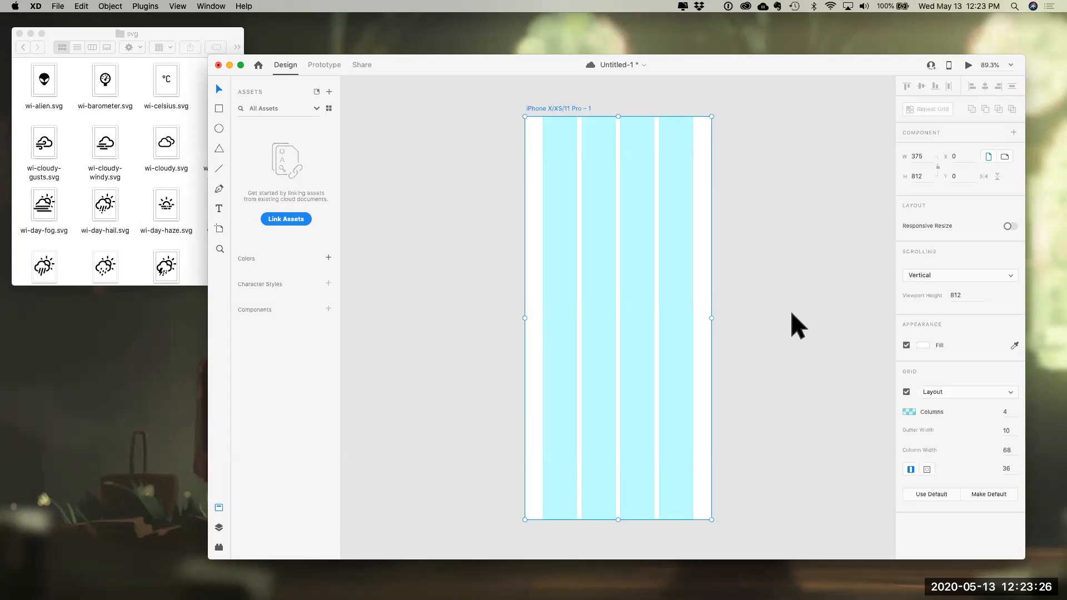
{"action": "key", "text": "super+s"}
Move the artboard to about X -60, Y -40 and widen it to about 386 px
{"action": "left_click_drag", "start_coordinate": [544, 161], "coordinate": [510, 127]}
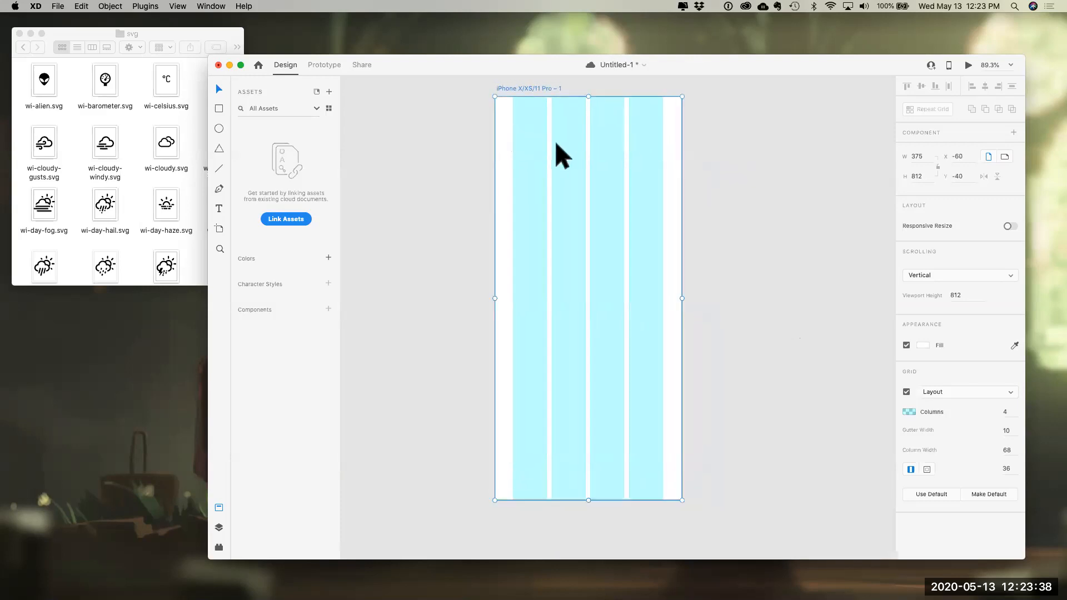
{"action": "mouse_move", "coordinate": [683, 298]}
{"action": "left_mouse_down"}
{"action": "mouse_move", "coordinate": [618, 299]}
{"action": "mouse_move", "coordinate": [687, 298]}
{"action": "left_mouse_up"}
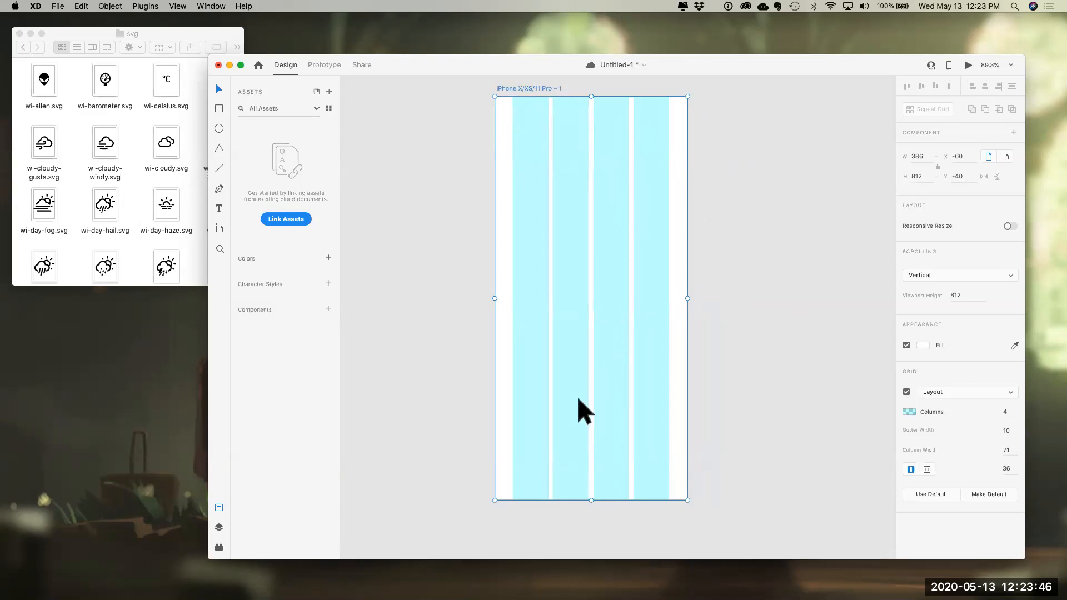
Undo the artboard's move and widening, keeping its four-column layout grid
{"action": "key", "text": "super+z"}
{"action": "key", "text": "super+z"}
{"action": "key", "text": "super+z"}
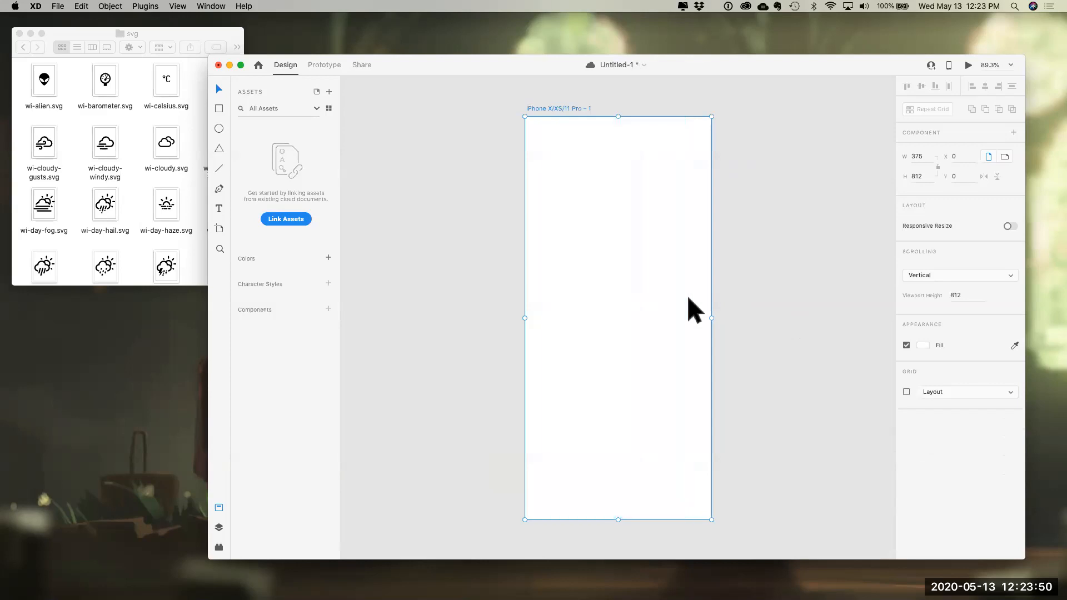
{"action": "key", "text": "super+z"}
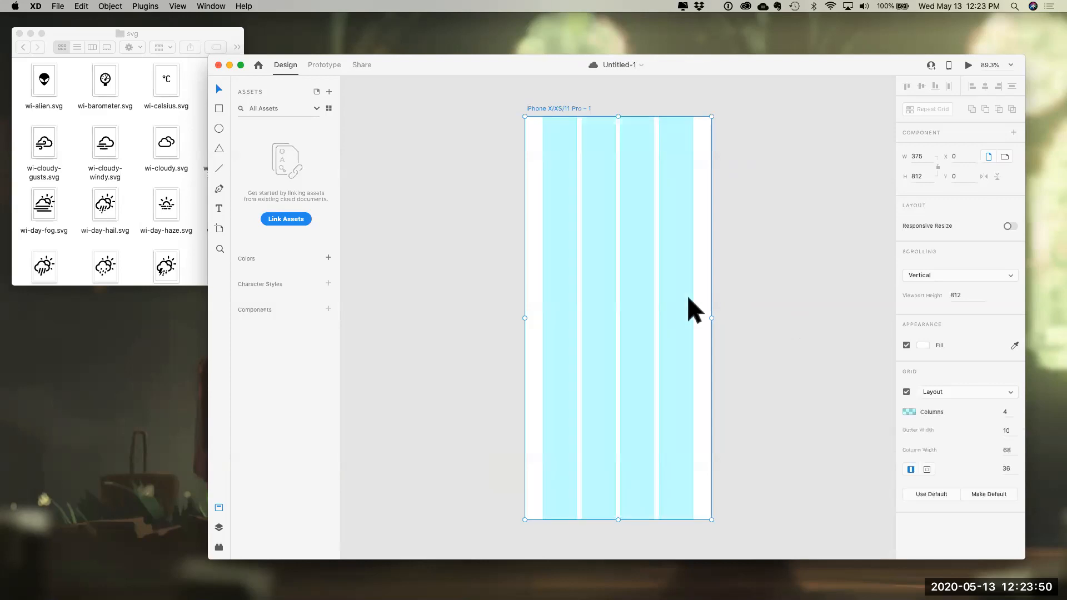
{"action": "left_click", "coordinate": [802, 346]}
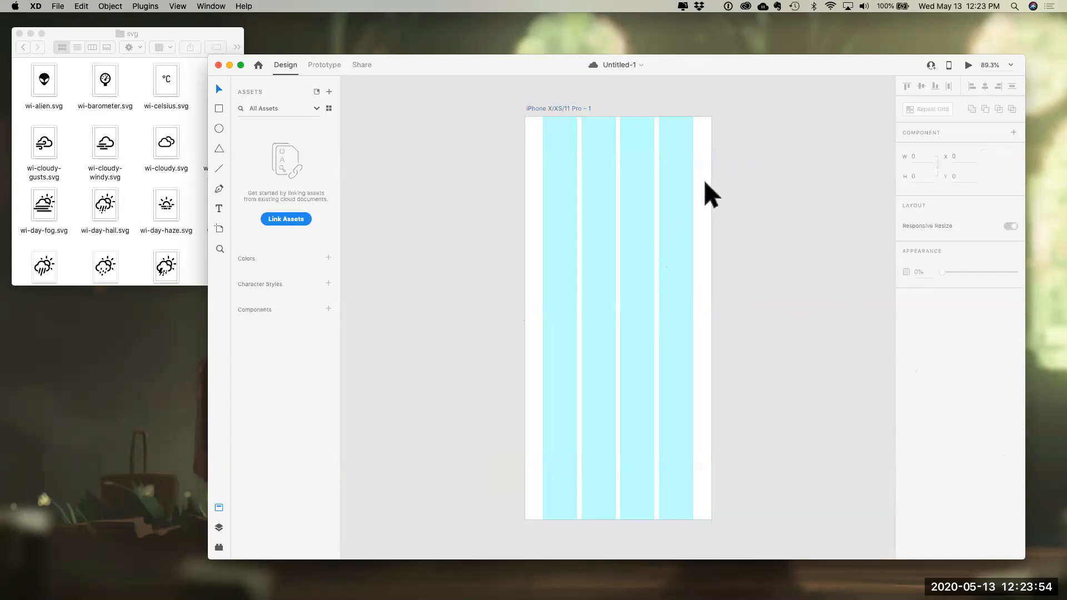
{"action": "left_click", "coordinate": [581, 109]}
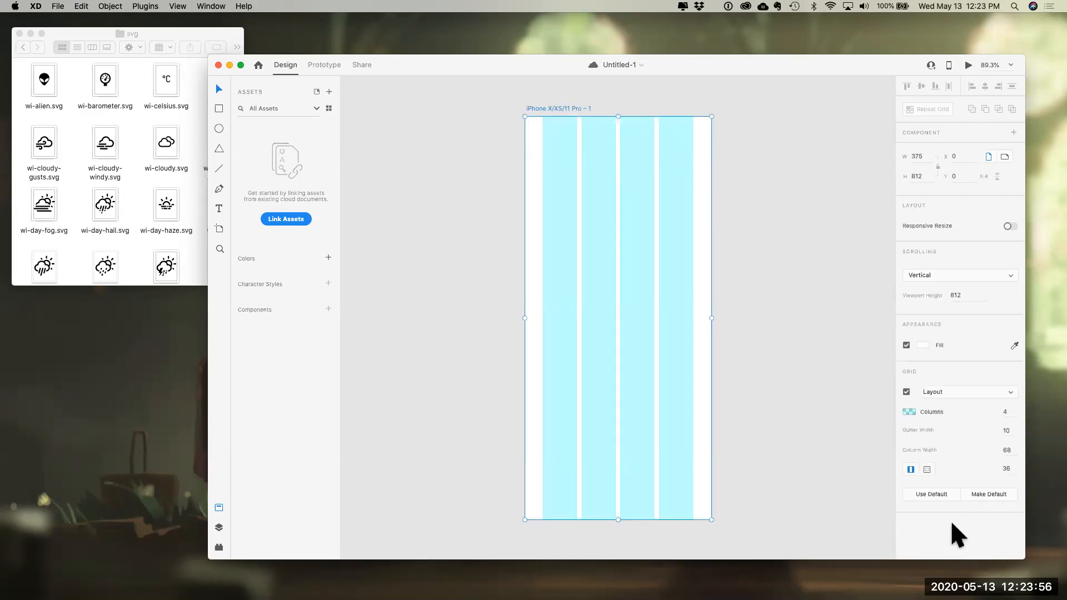
{"action": "left_click", "coordinate": [823, 307]}
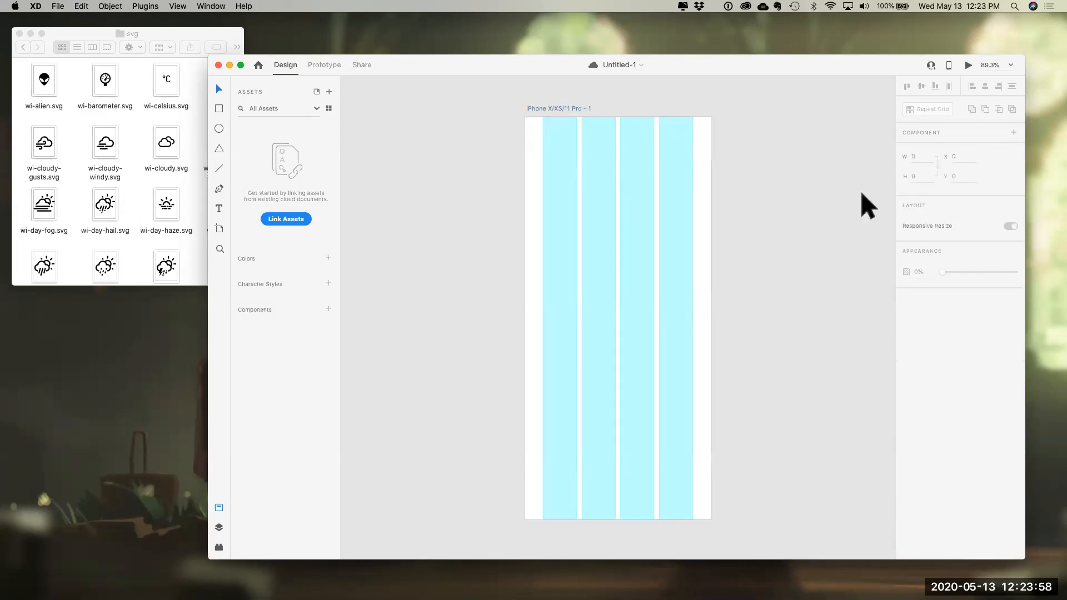
Try the Square grid on the iPhone artboard and switch it back to the Layout grid
{"action": "left_click", "coordinate": [670, 161]}
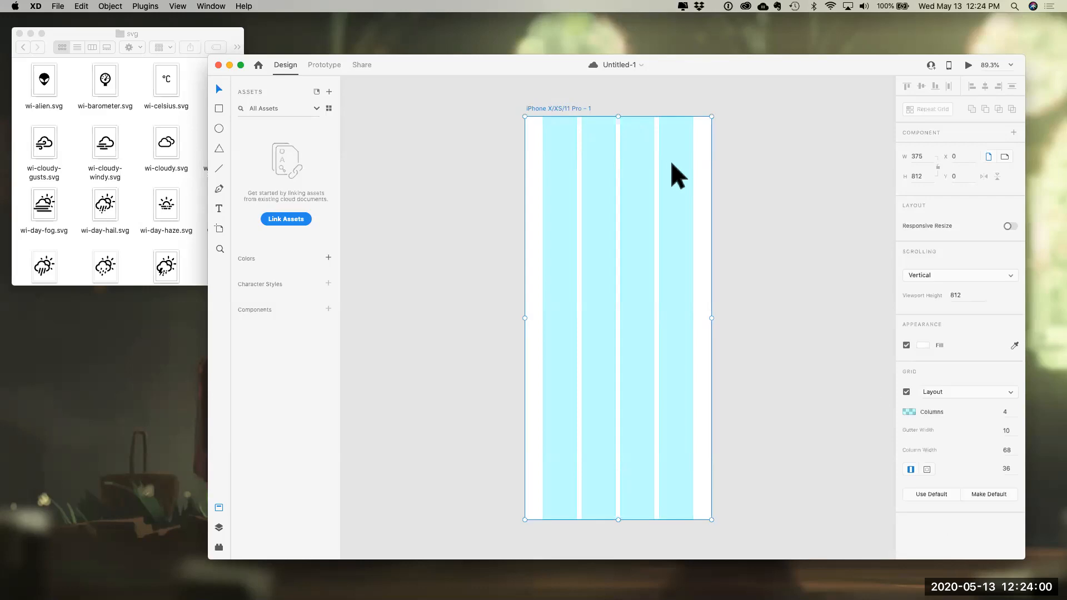
{"action": "left_click", "coordinate": [980, 392]}
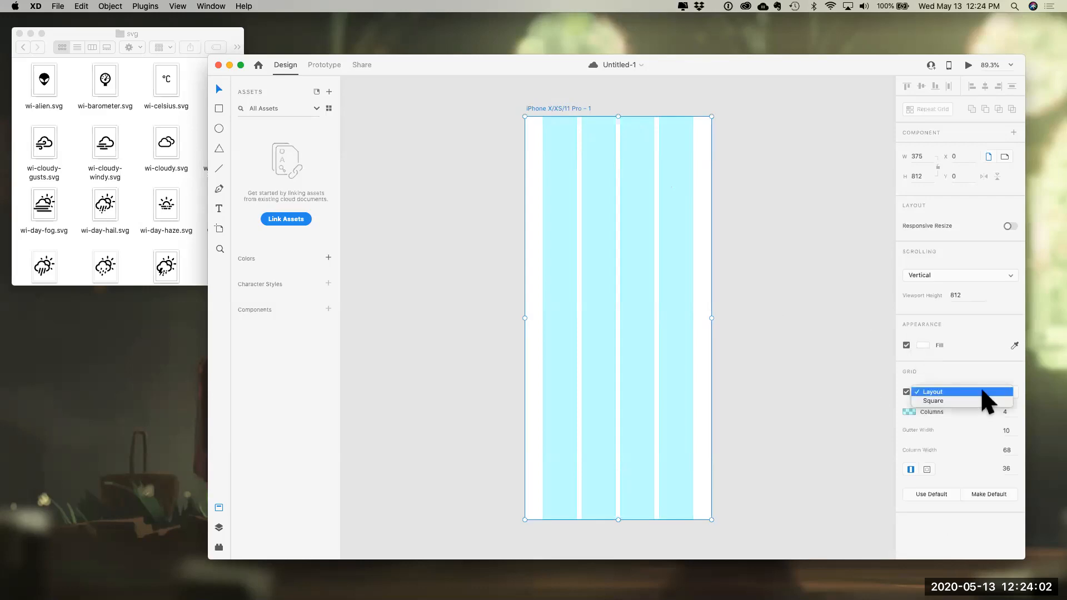
{"action": "key", "text": "Return"}
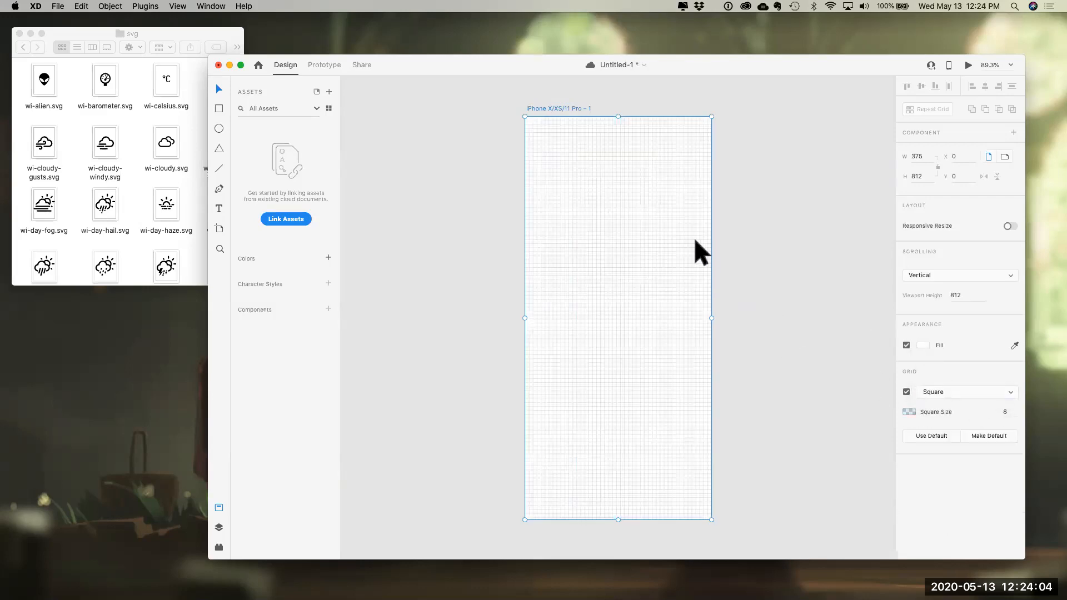
{"action": "left_click", "coordinate": [951, 390]}
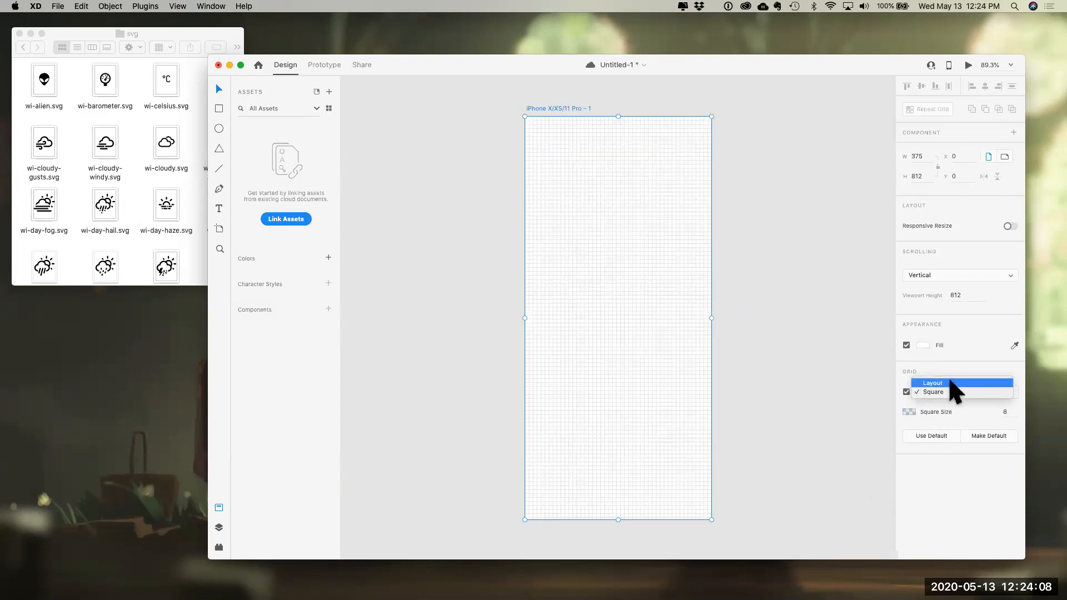
{"action": "left_click", "coordinate": [950, 383]}
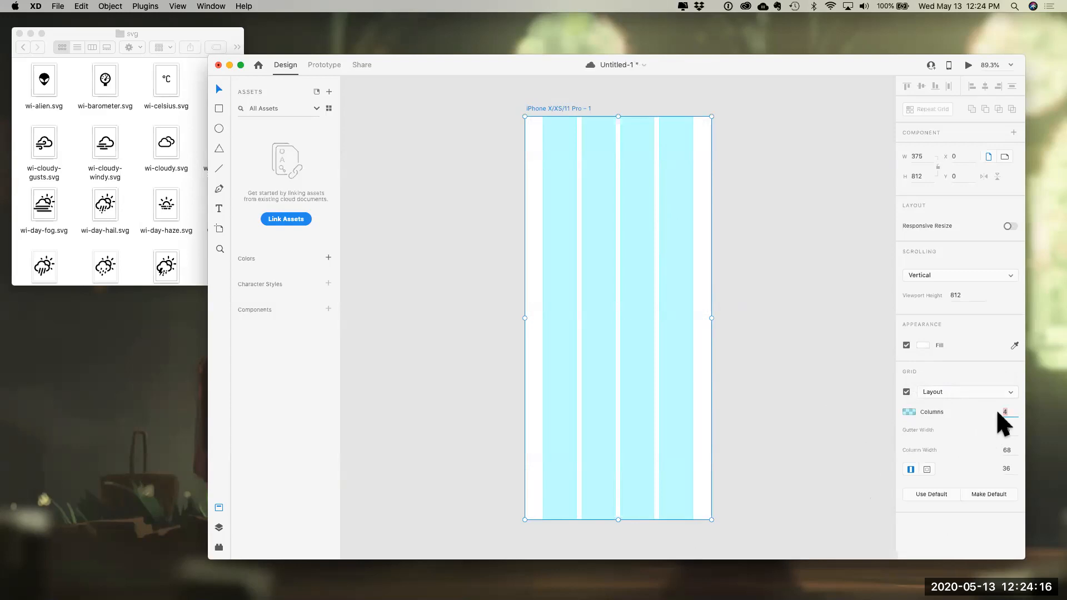
Set the iPhone artboard's layout grid to 6 columns and deselect the artboard
{"action": "type", "text": "6"}
{"action": "key", "text": "Tab"}
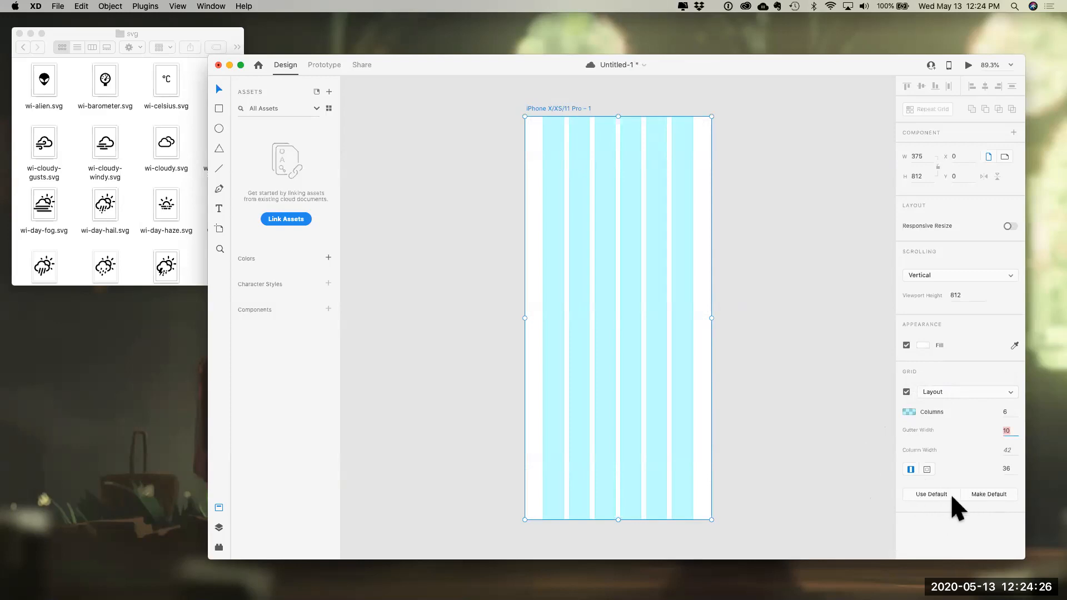
{"action": "left_click", "coordinate": [840, 467]}
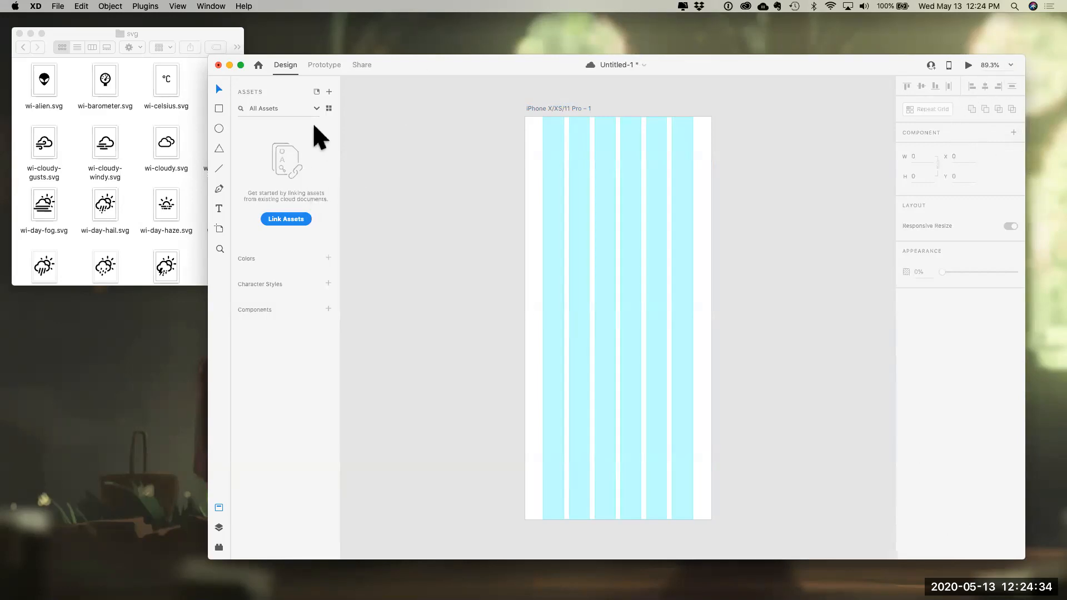
Look at the home screen and the Prototype and Share modes, ending back in Design mode
{"action": "left_click", "coordinate": [258, 65]}
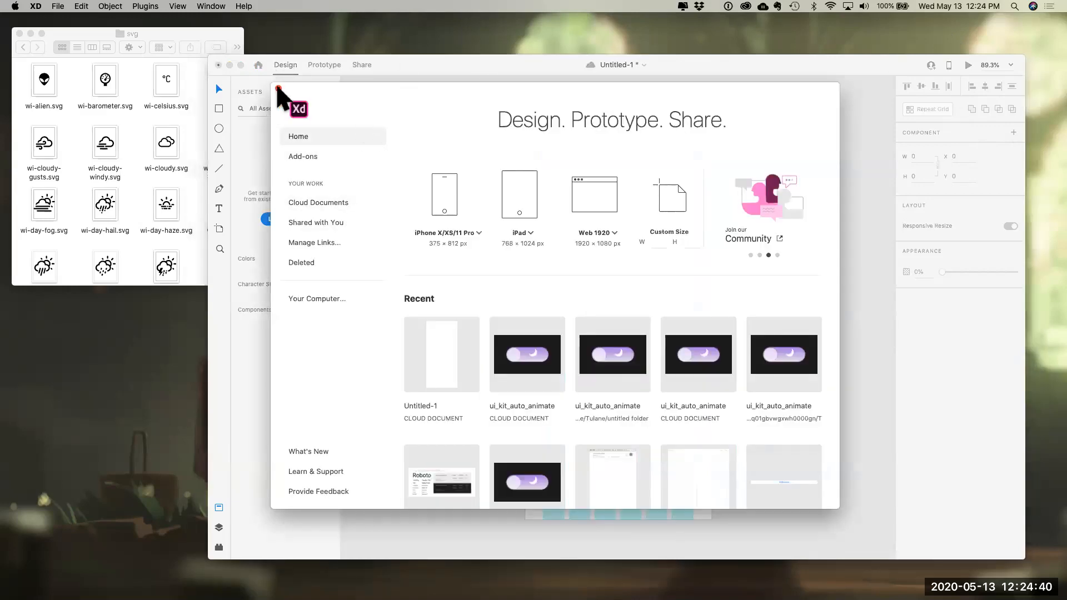
{"action": "left_click", "coordinate": [282, 67]}
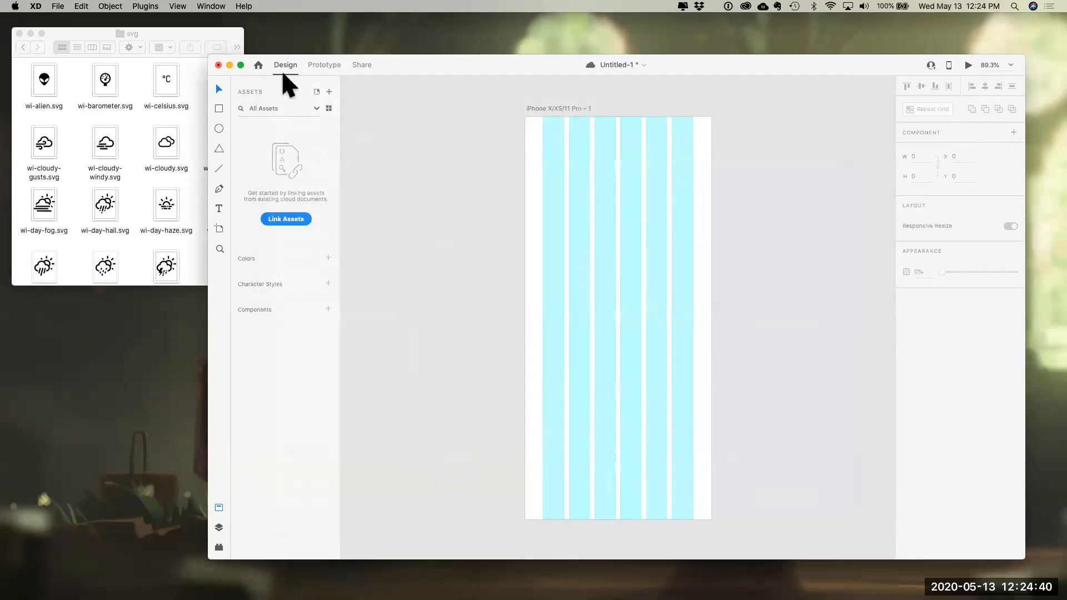
{"action": "left_click", "coordinate": [322, 63]}
{"action": "left_click", "coordinate": [360, 66]}
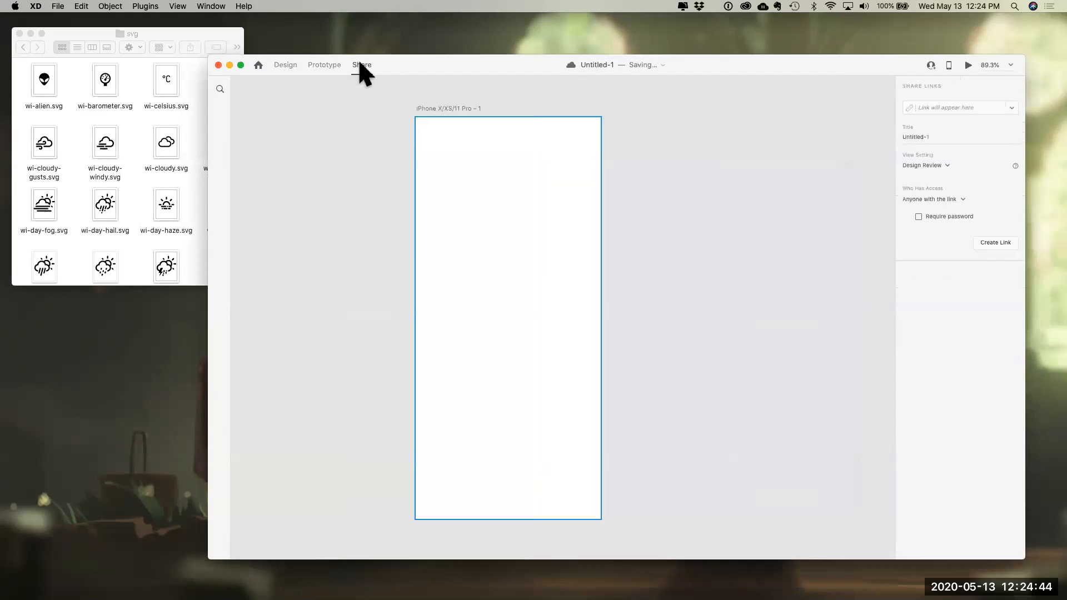
{"action": "left_click", "coordinate": [282, 67]}
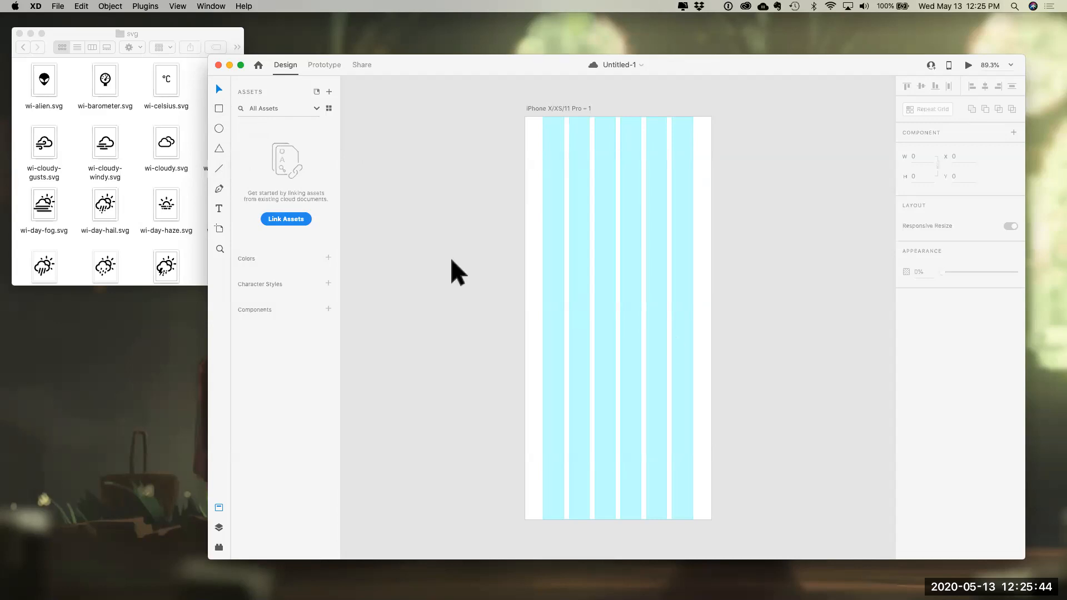
Add a preset Android Mobile artboard beside the iPhone artboard with the Artboard tool
{"action": "left_click", "coordinate": [221, 110]}
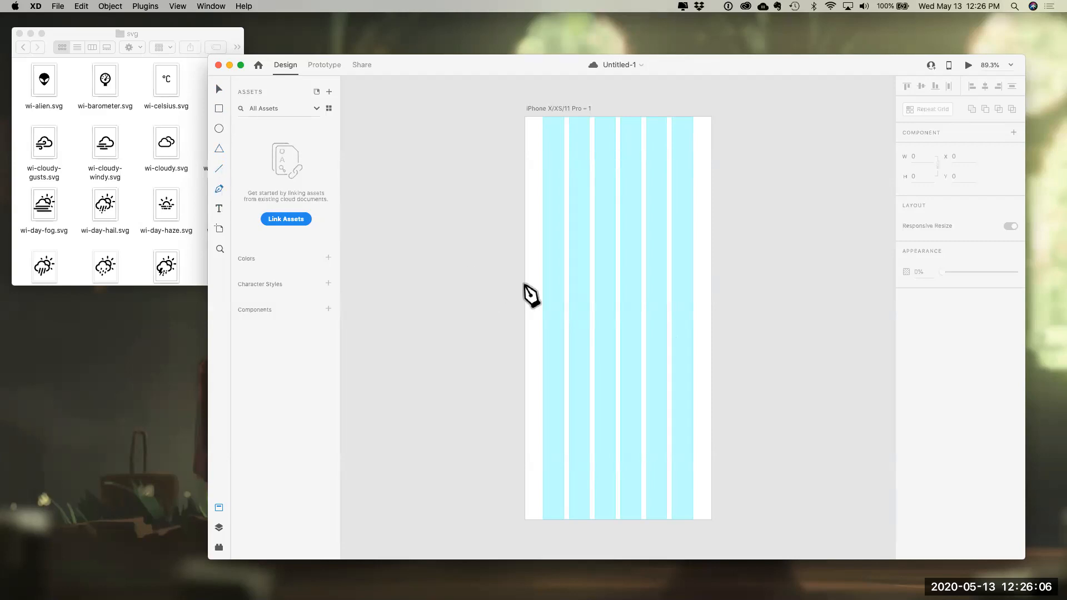
{"action": "left_click", "coordinate": [218, 210]}
{"action": "left_click", "coordinate": [220, 228]}
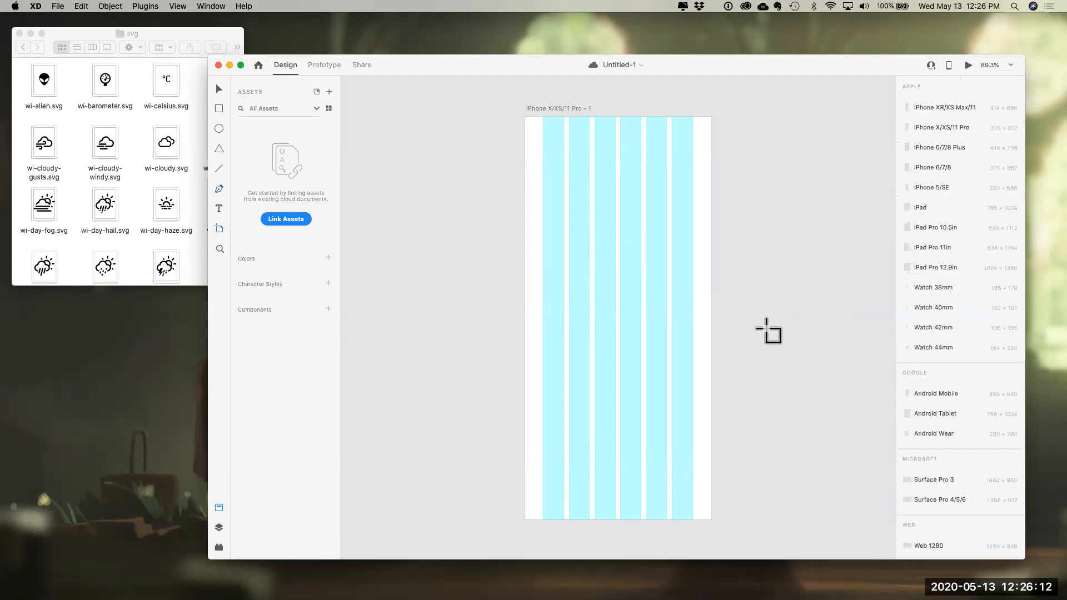
{"action": "scroll", "coordinate": [767, 328], "scroll_direction": "right", "scroll_amount": 5}
{"action": "scroll", "coordinate": [767, 328], "scroll_direction": "down", "scroll_amount": 2}
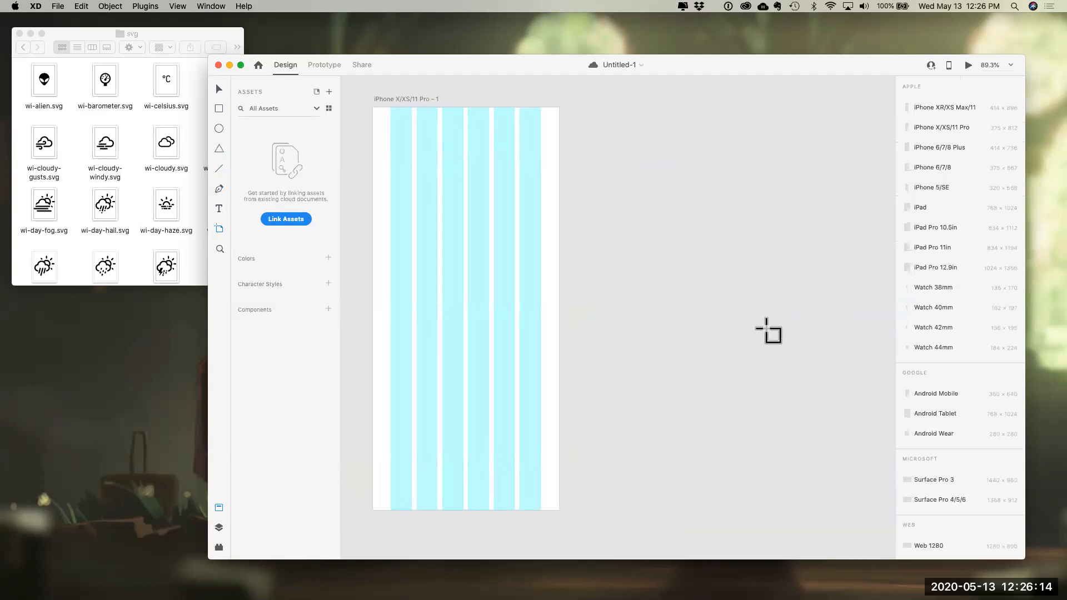
{"action": "scroll", "coordinate": [974, 466], "scroll_direction": "down", "scroll_amount": 1}
{"action": "scroll", "coordinate": [973, 466], "scroll_direction": "up", "scroll_amount": 1}
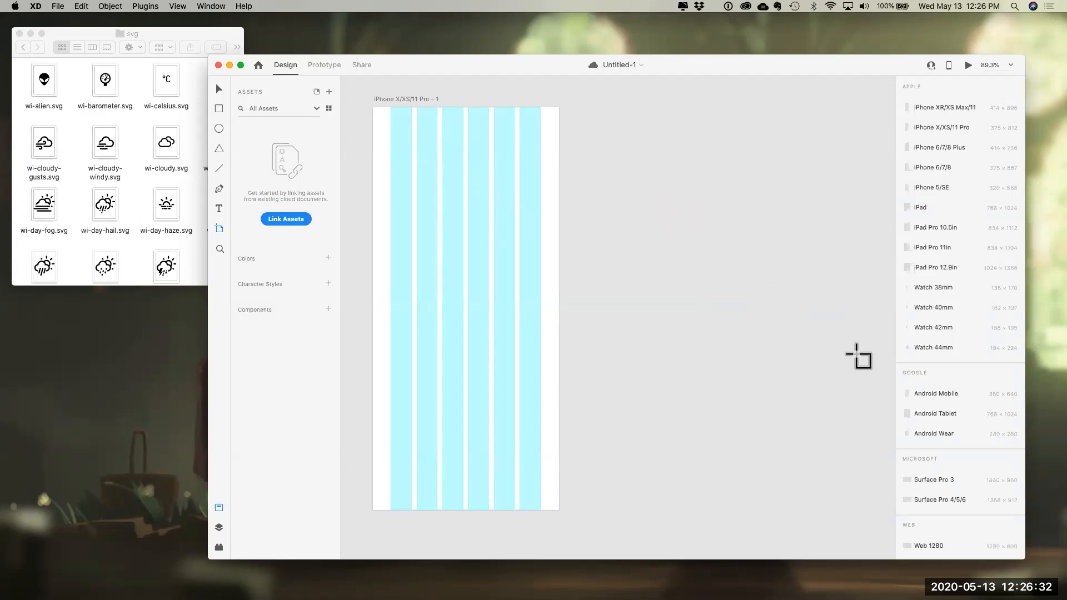
{"action": "left_click", "coordinate": [938, 394]}
{"action": "scroll", "coordinate": [772, 191], "scroll_direction": "right", "scroll_amount": 5}
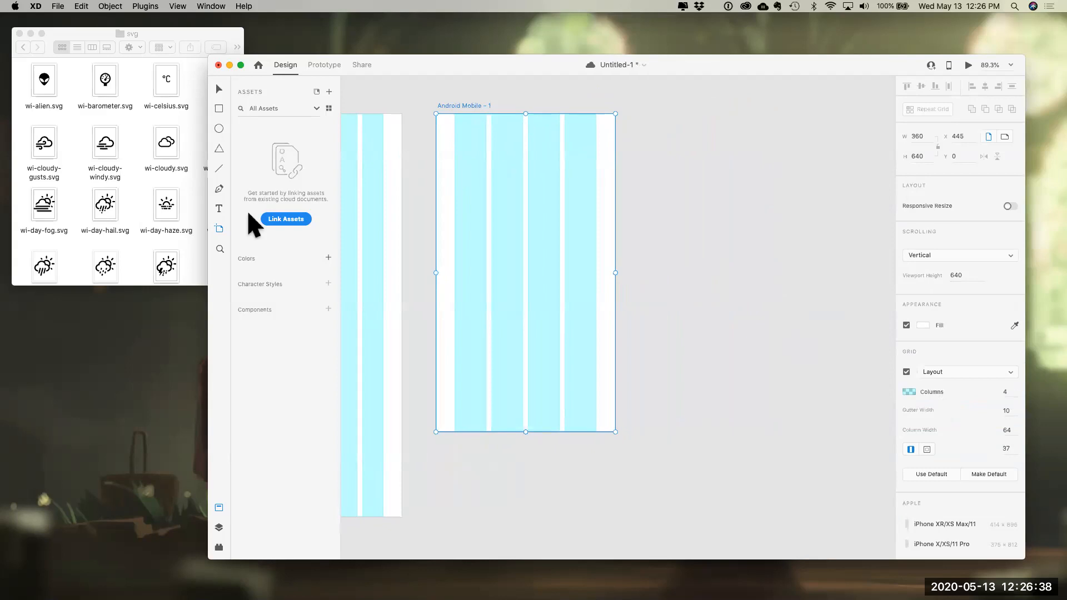
Try a second Android Mobile artboard and a Watch 44mm artboard, deleting each one
{"action": "left_click", "coordinate": [643, 220]}
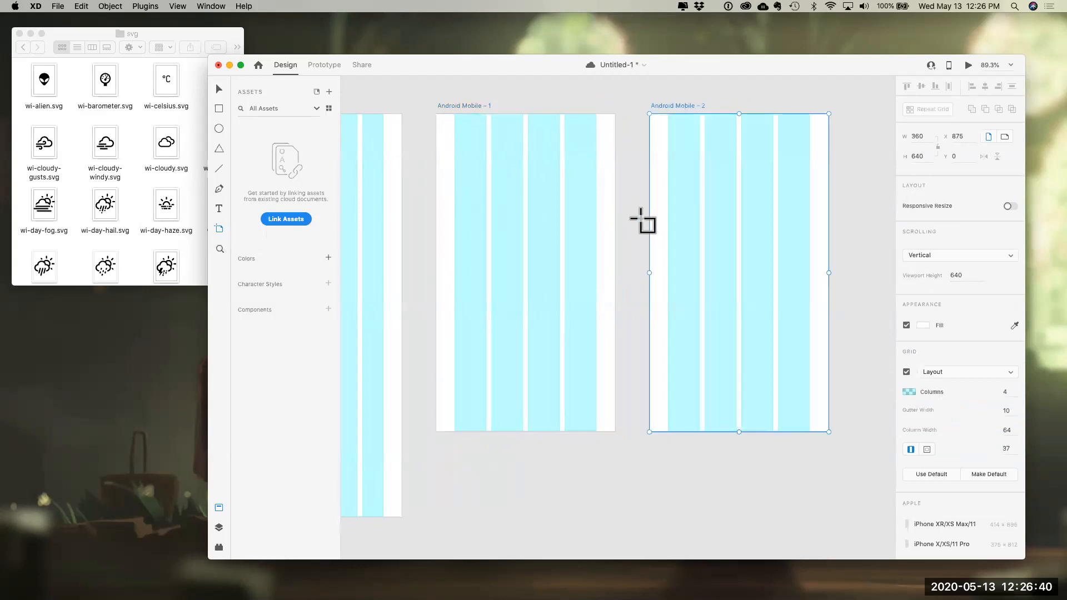
{"action": "key", "text": "Delete"}
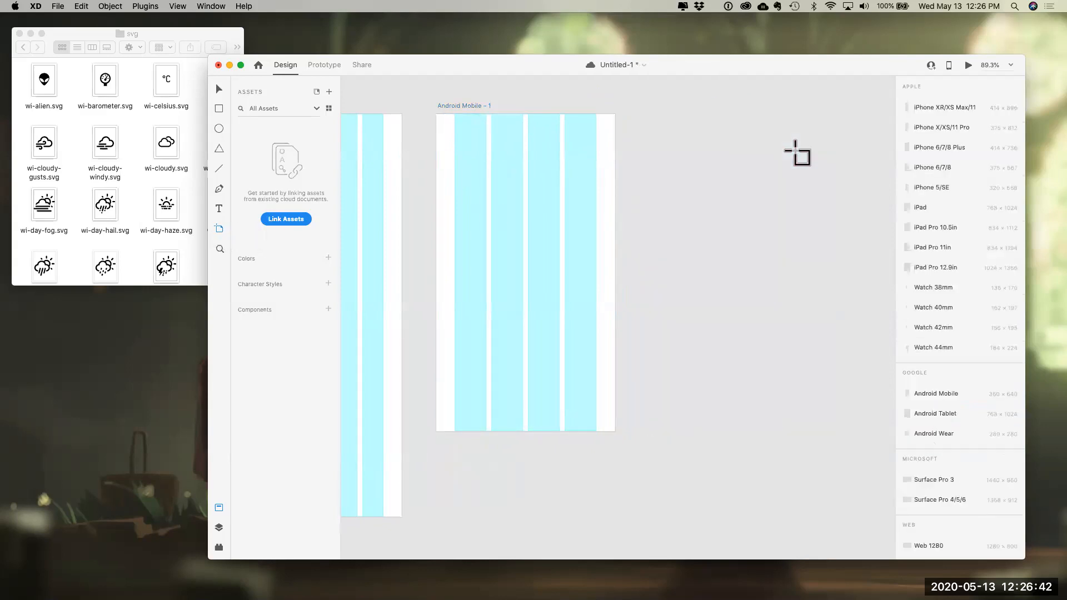
{"action": "left_click", "coordinate": [943, 349]}
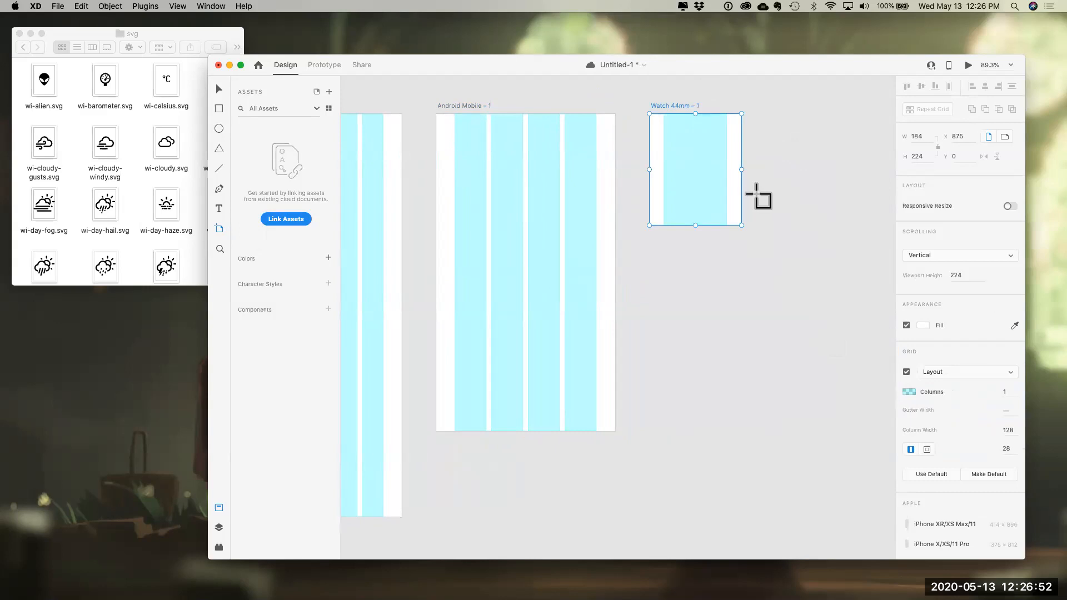
{"action": "key", "text": "Delete"}
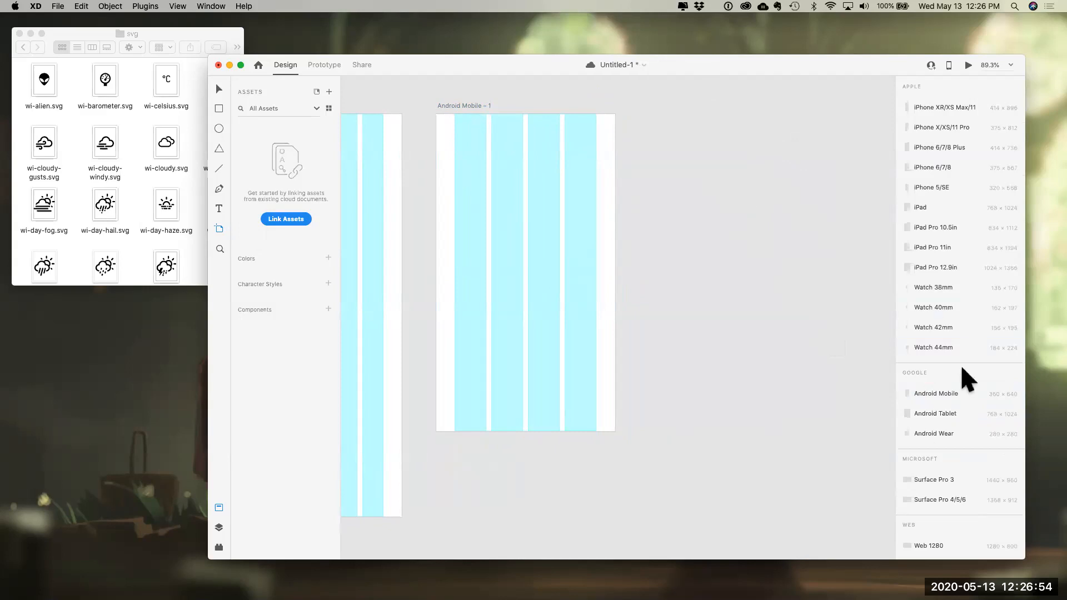
Draw a custom artboard of about 368 × 312 px beside the Android Mobile artboard and delete it
{"action": "scroll", "coordinate": [939, 465], "scroll_direction": "down", "scroll_amount": 2}
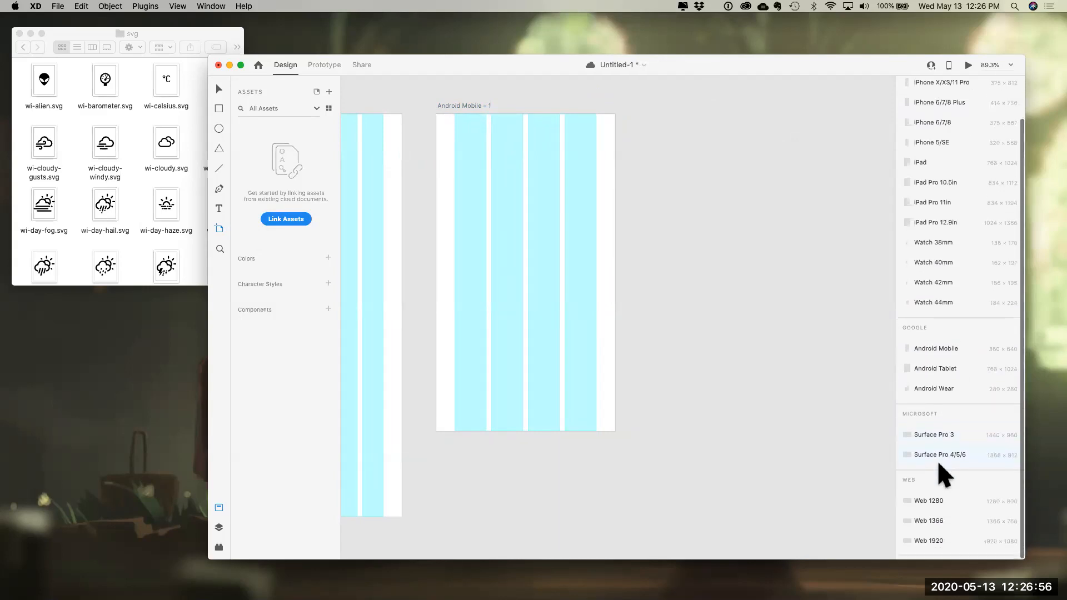
{"action": "left_click_drag", "start_coordinate": [632, 128], "coordinate": [815, 283]}
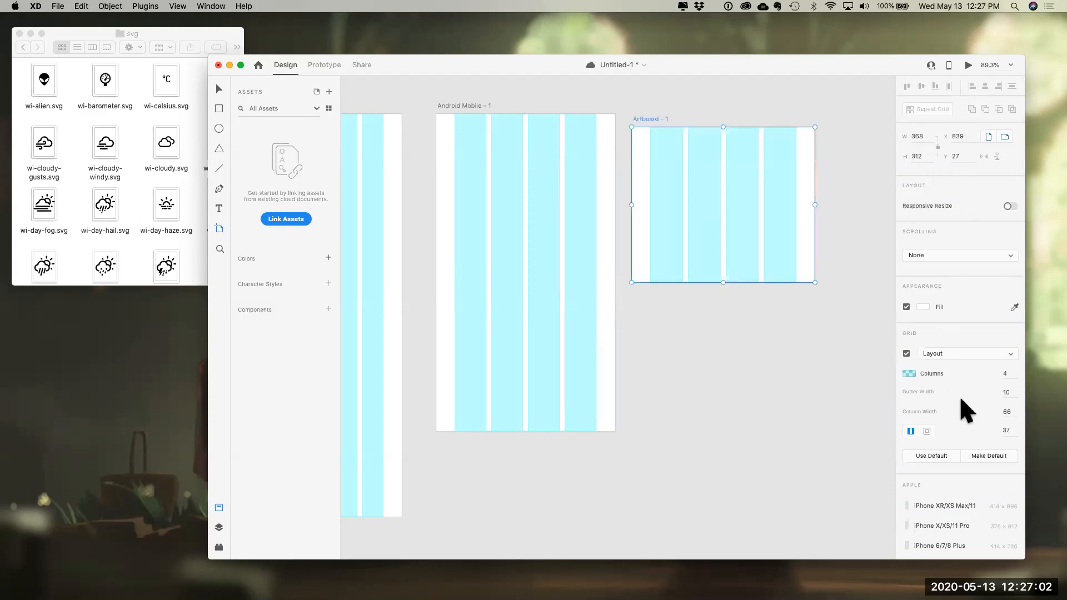
{"action": "key", "text": "Delete"}
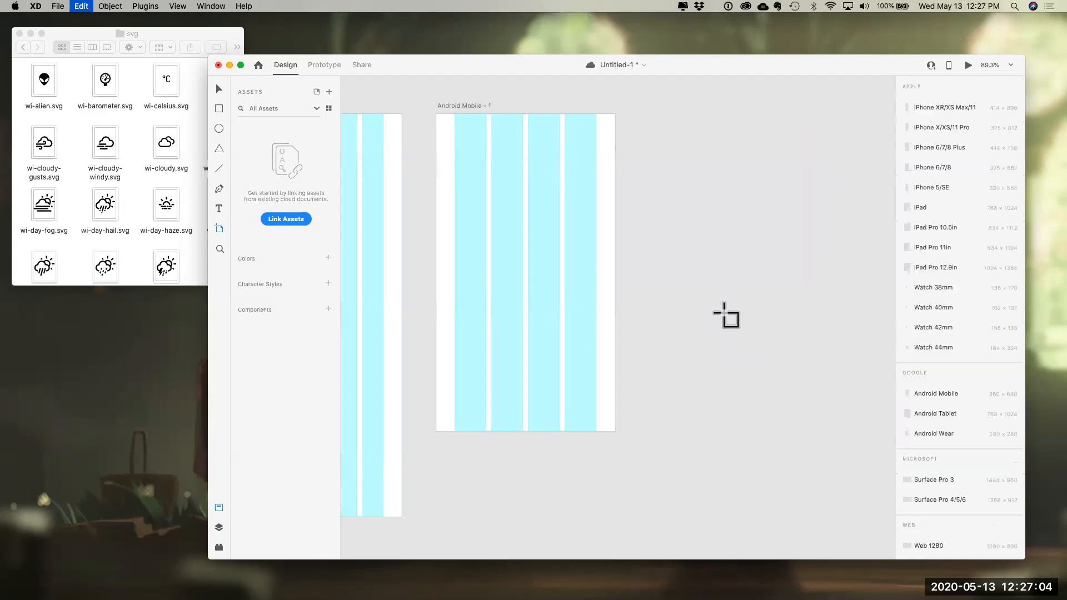
Delete the Android Mobile artboard so that only the iPhone artboard is left
{"action": "left_click", "coordinate": [221, 249]}
{"action": "left_click_drag", "start_coordinate": [464, 264], "coordinate": [553, 308]}
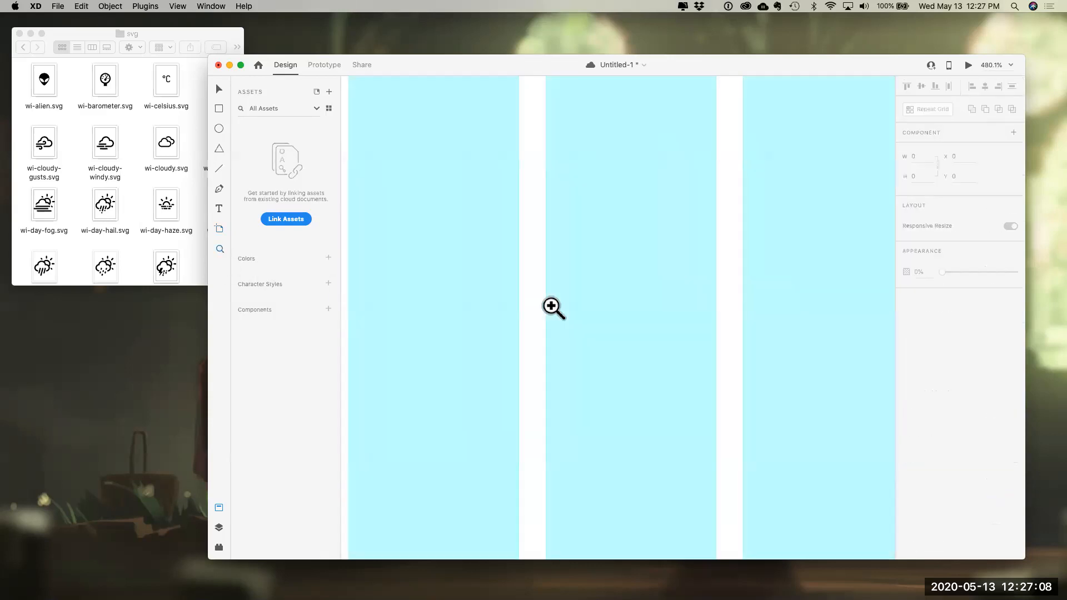
{"action": "key", "text": "super+0"}
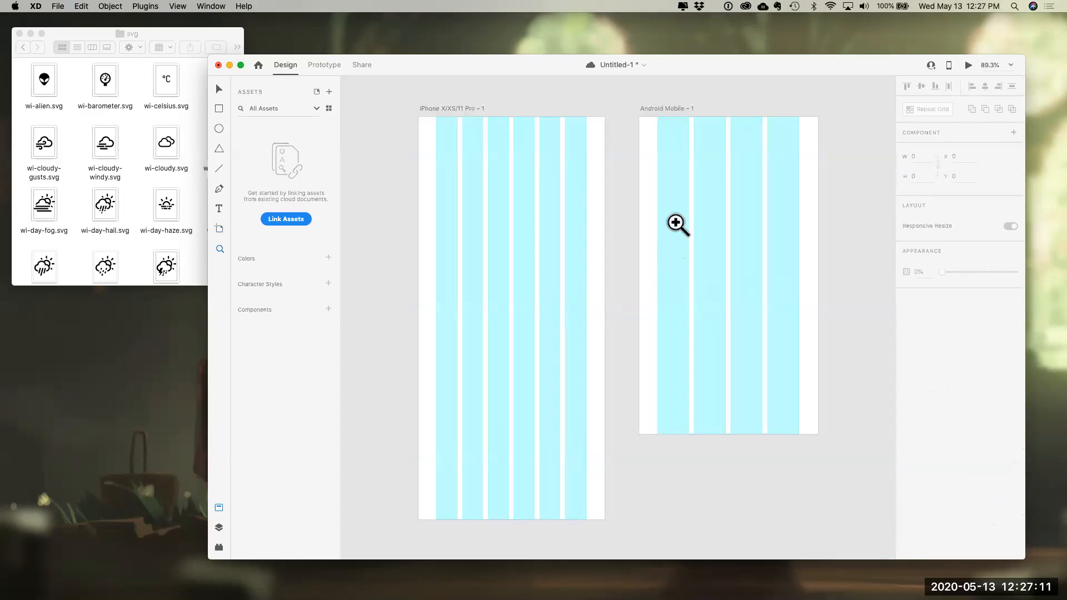
{"action": "left_click", "coordinate": [670, 111]}
{"action": "left_click", "coordinate": [219, 89]}
{"action": "left_click", "coordinate": [678, 109]}
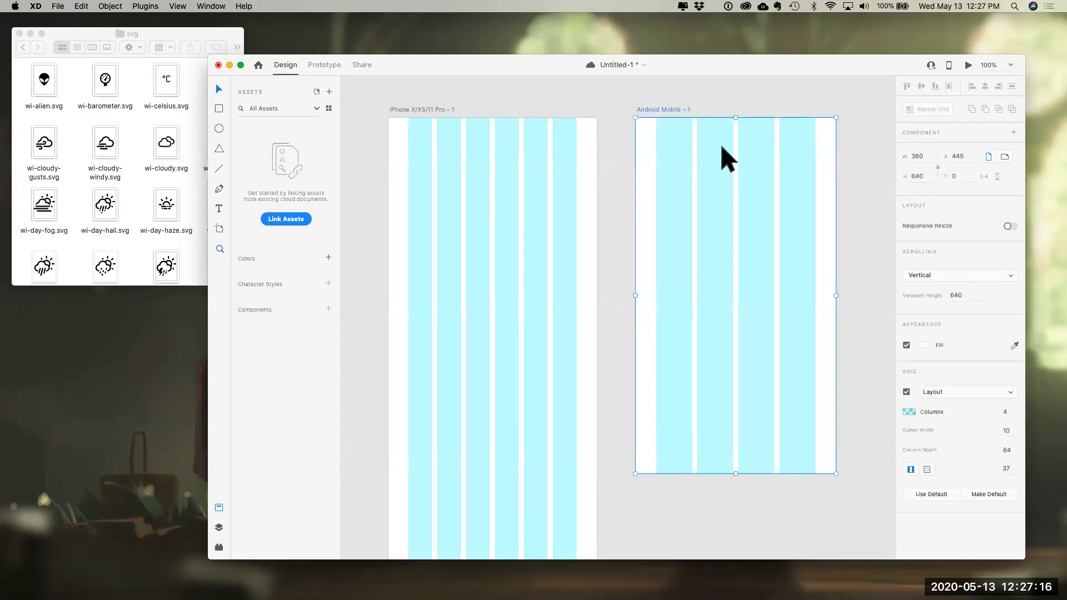
{"action": "key", "text": "Delete"}
{"action": "scroll", "coordinate": [545, 303], "scroll_direction": "left", "scroll_amount": 5}
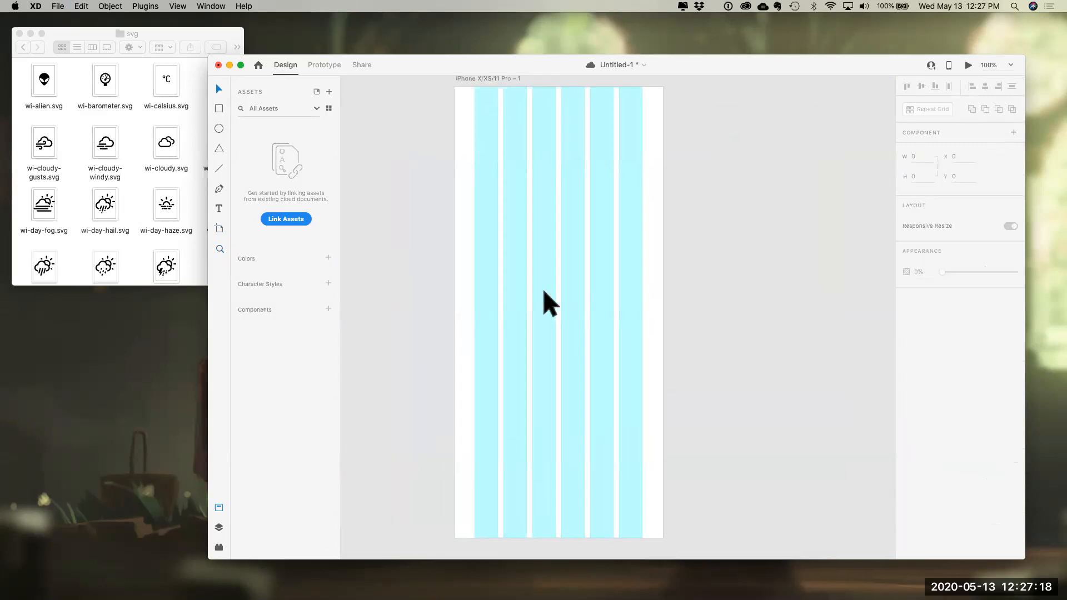
{"action": "scroll", "coordinate": [545, 303], "scroll_direction": "left", "scroll_amount": 2}
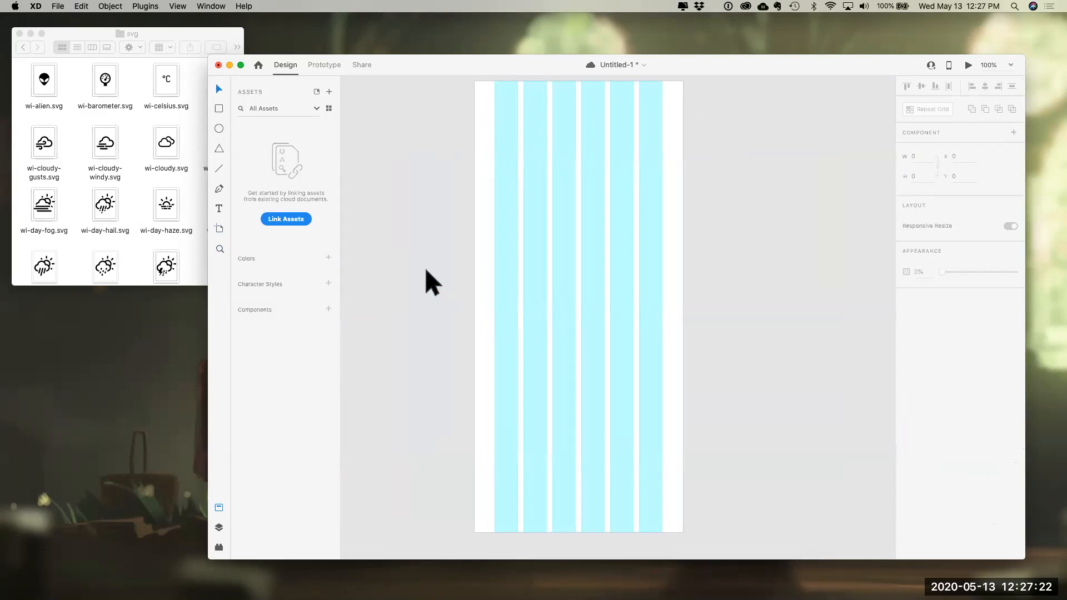
{"action": "scroll", "coordinate": [426, 270], "scroll_direction": "up", "scroll_amount": 2}
{"action": "key", "text": "super+minus"}
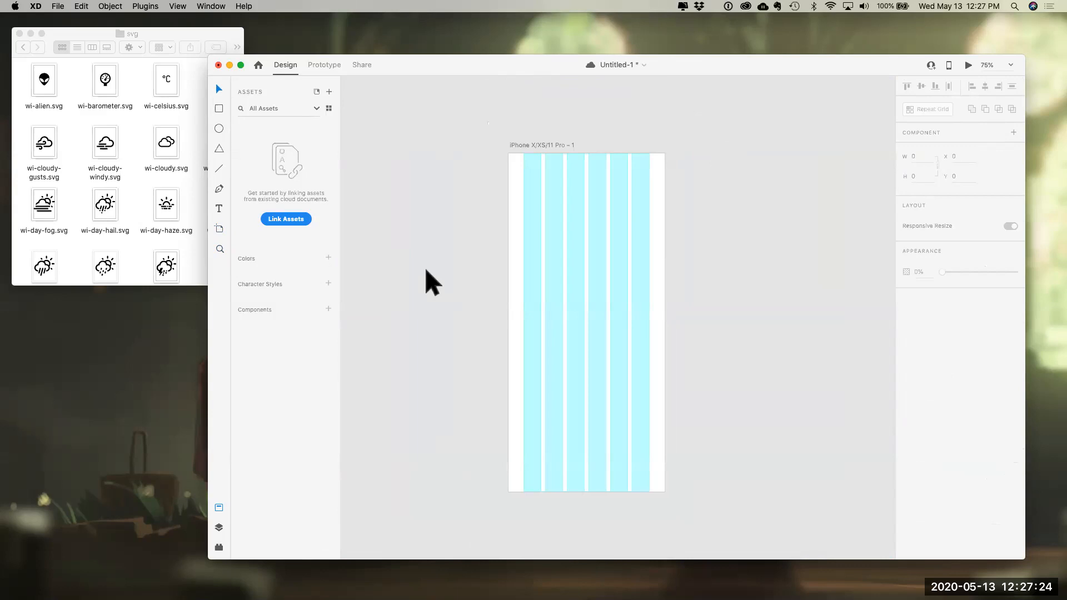
{"action": "key", "text": "super+equal"}
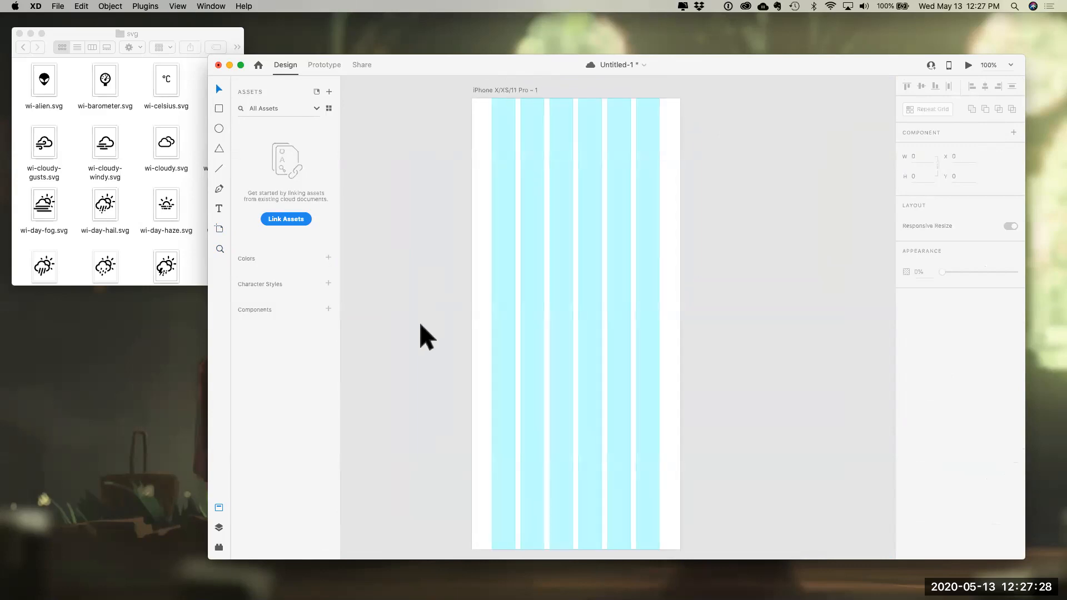
Examine the iPhone X/XS/11 Pro artboard's entry in the document's layer list
{"action": "scroll", "coordinate": [420, 324], "scroll_direction": "down", "scroll_amount": 2}
{"action": "scroll", "coordinate": [420, 323], "scroll_direction": "up", "scroll_amount": 2}
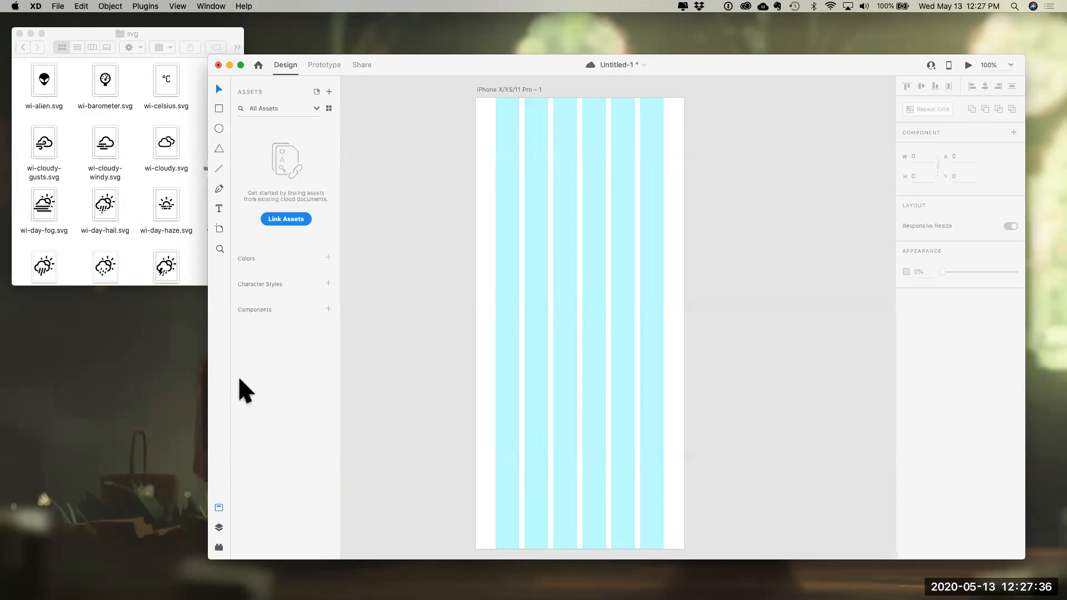
{"action": "left_click", "coordinate": [219, 527]}
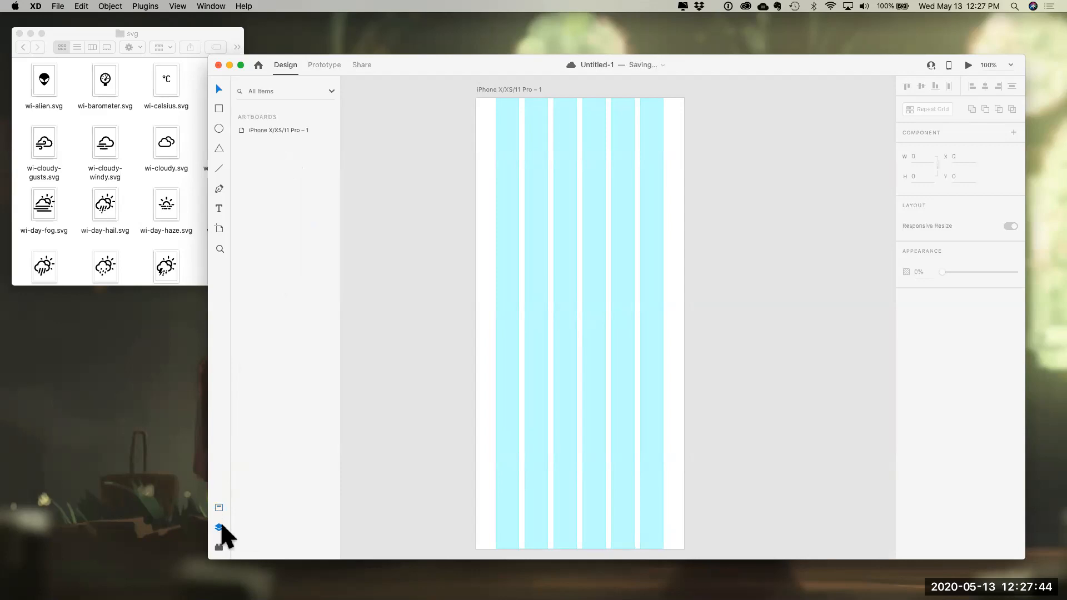
{"action": "left_click", "coordinate": [284, 130]}
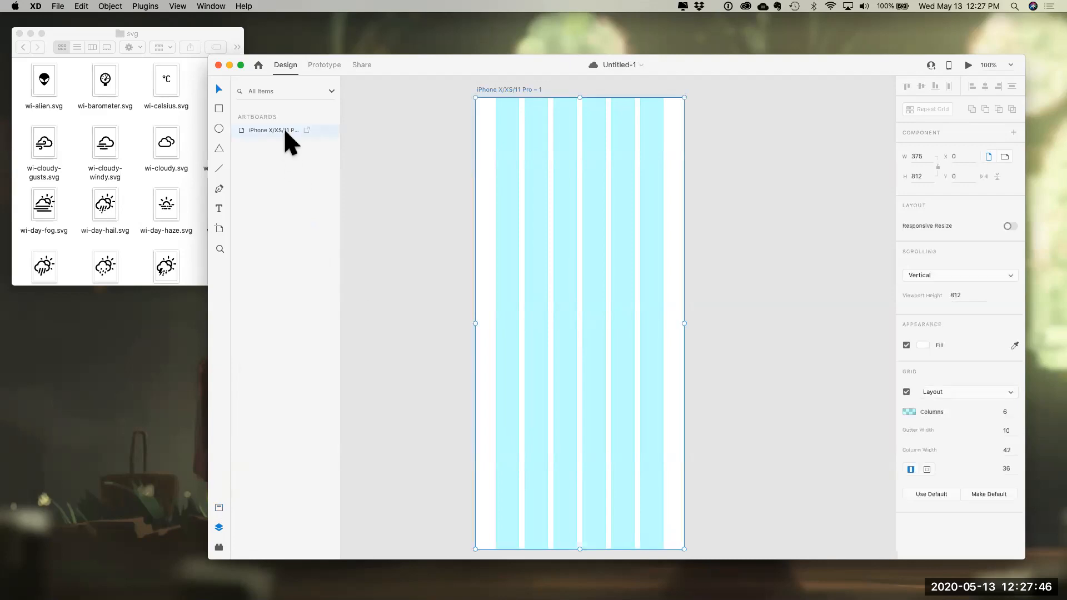
{"action": "double_click", "coordinate": [285, 130]}
{"action": "left_click", "coordinate": [335, 172]}
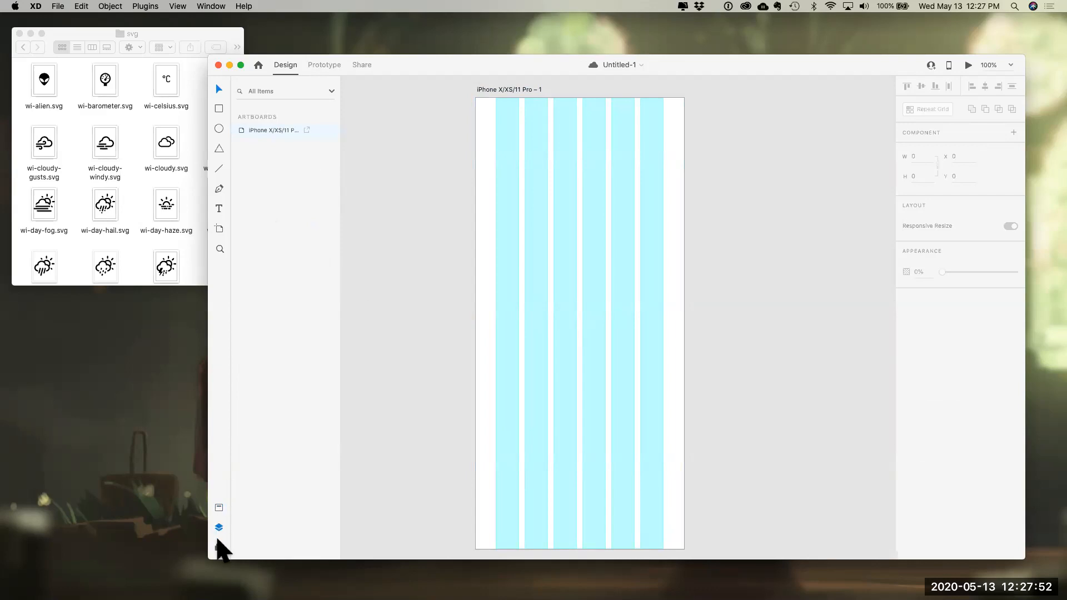
Draw a circle about 130 px across in the artboard's upper right and fill it with a portrait using the This Person Does Not Exist plugin
{"action": "left_click", "coordinate": [219, 547]}
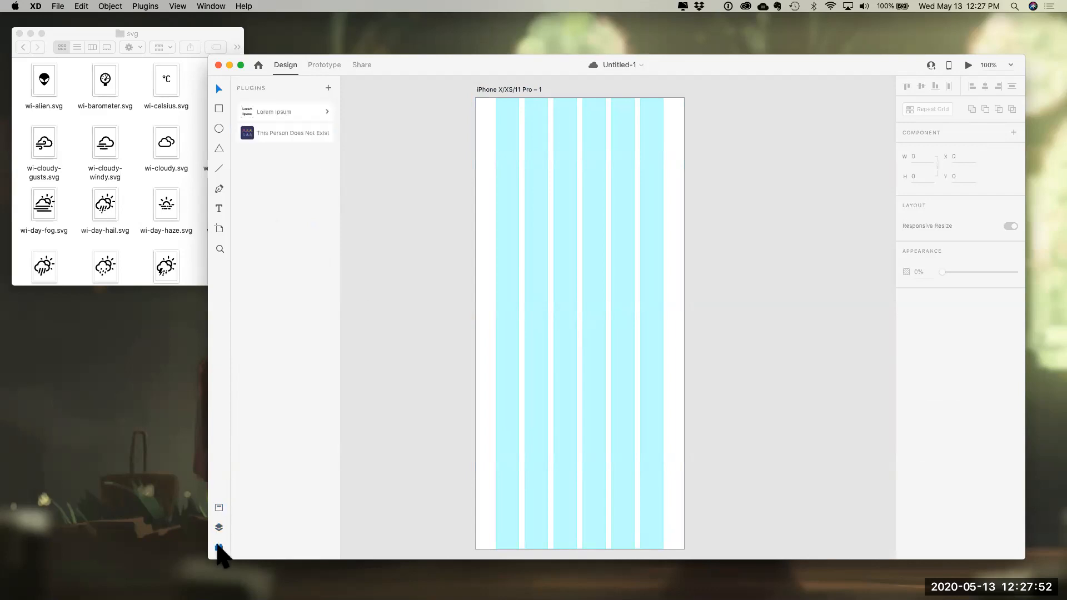
{"action": "left_click", "coordinate": [219, 128]}
{"action": "left_click_drag", "start_coordinate": [592, 116], "coordinate": [663, 186]}
{"action": "left_click", "coordinate": [298, 133]}
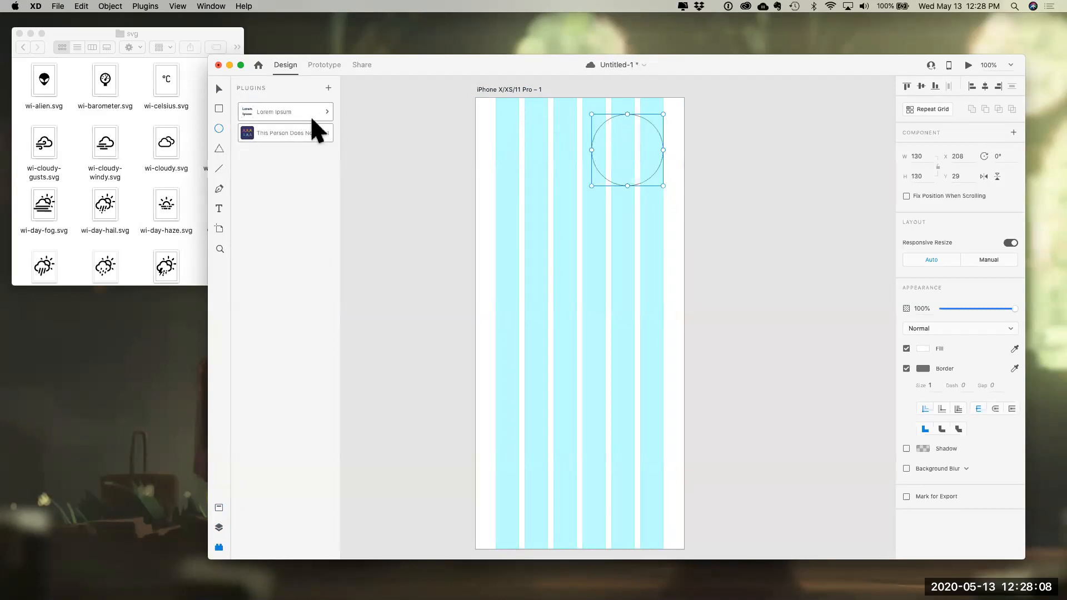
{"action": "left_click", "coordinate": [290, 132]}
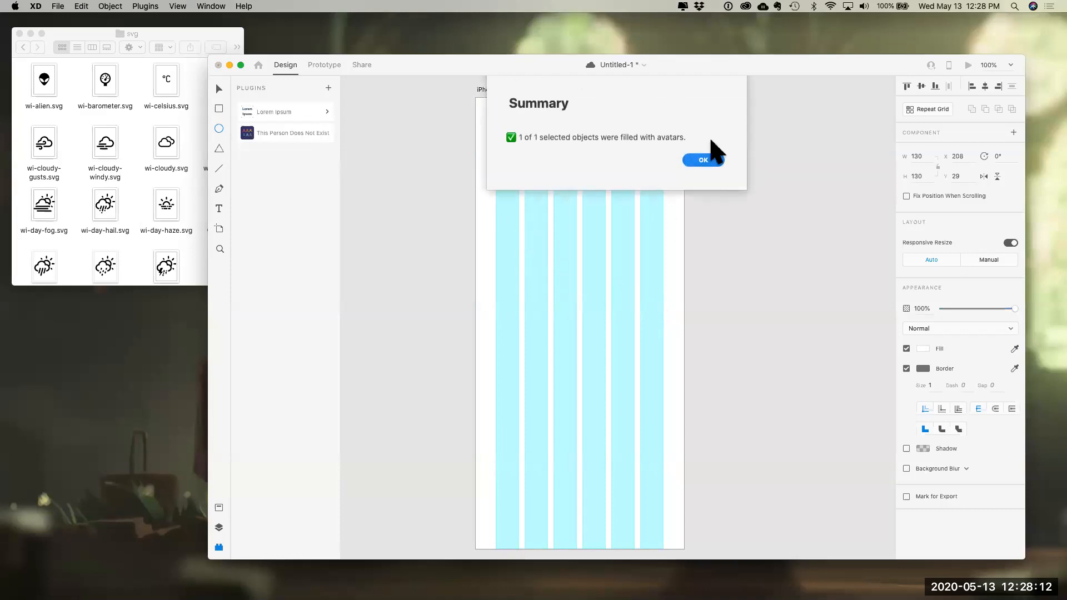
{"action": "left_click", "coordinate": [703, 161]}
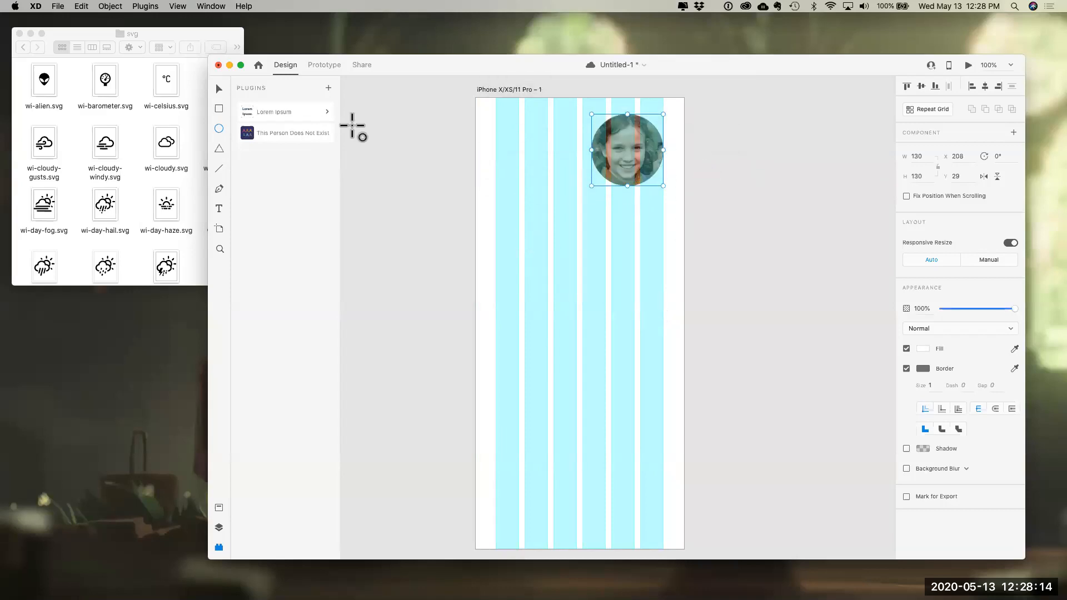
Move the avatar circle to the upper left of the artboard, aligned with the first grid column, and delete it
{"action": "left_click", "coordinate": [737, 333]}
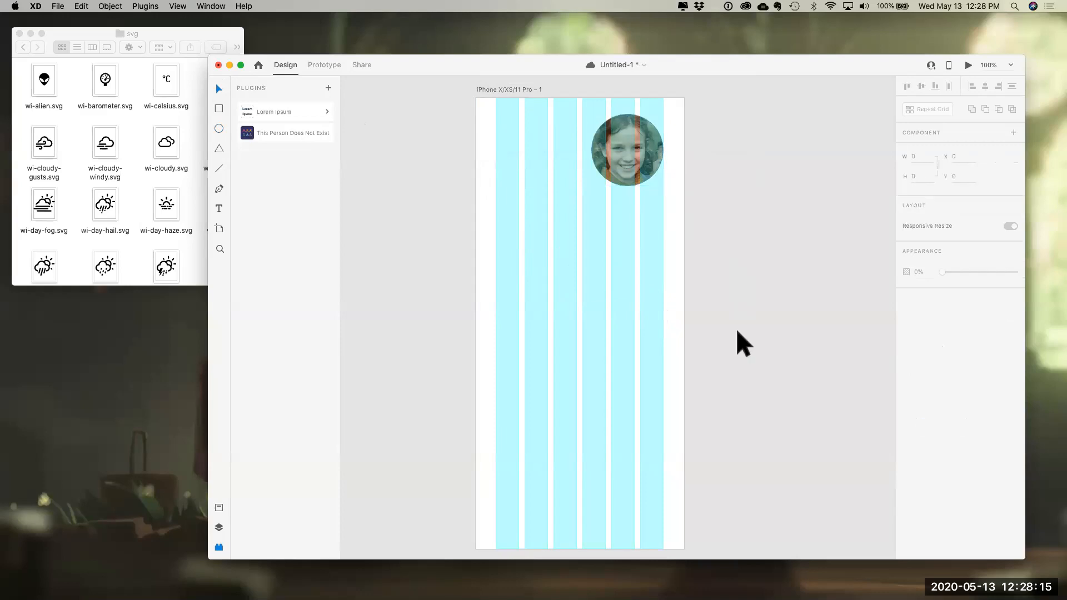
{"action": "left_click", "coordinate": [648, 172]}
{"action": "left_click_drag", "start_coordinate": [638, 165], "coordinate": [541, 166]}
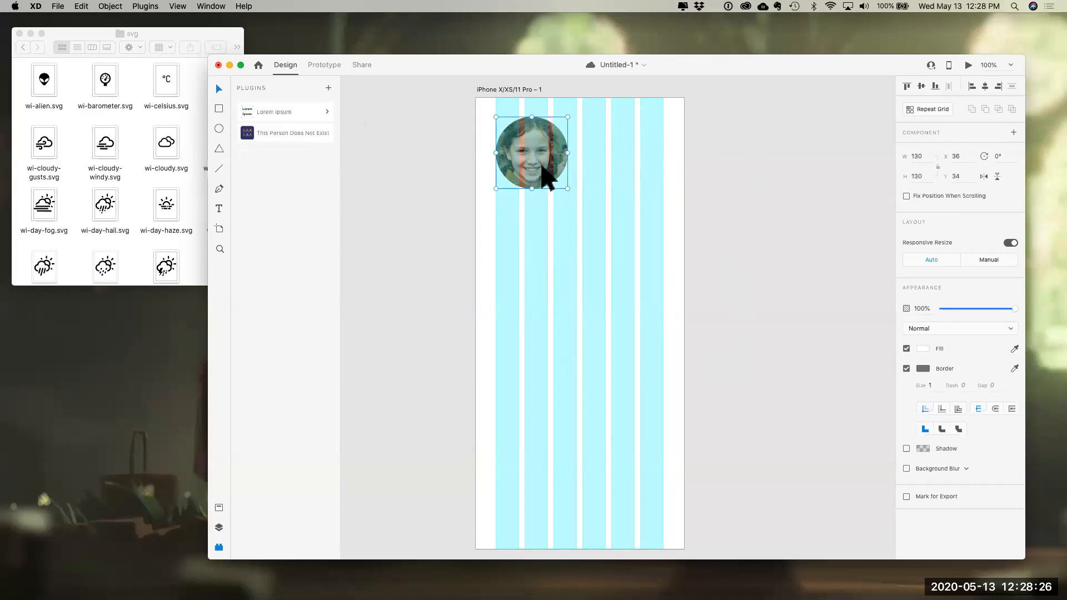
{"action": "key", "text": "Delete"}
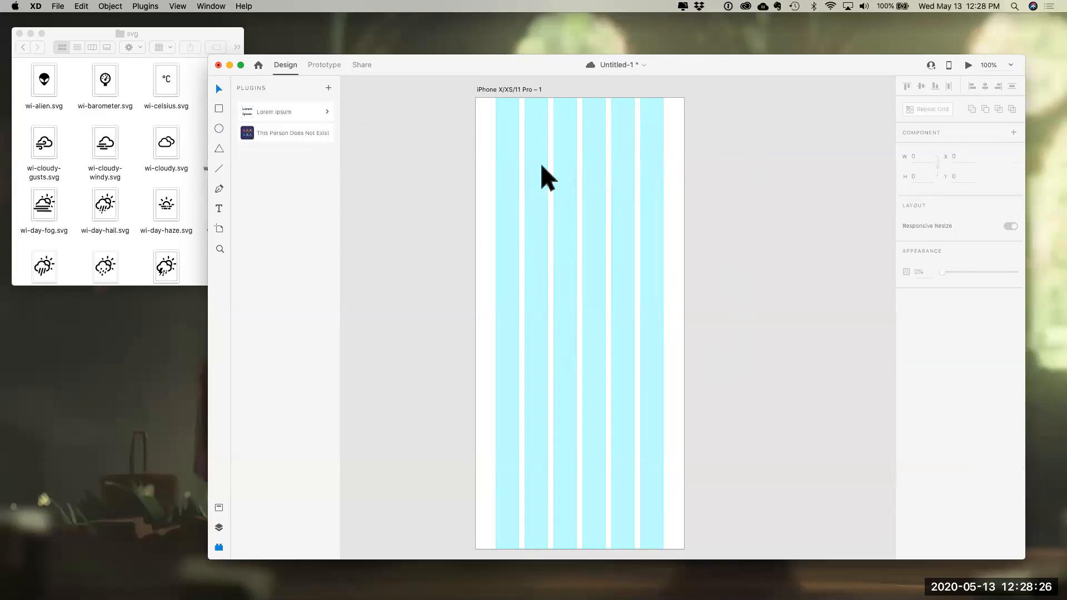
Link the colors and components of the most recently modified ui_kit_auto_animate cloud document to this document
{"action": "left_click", "coordinate": [218, 507]}
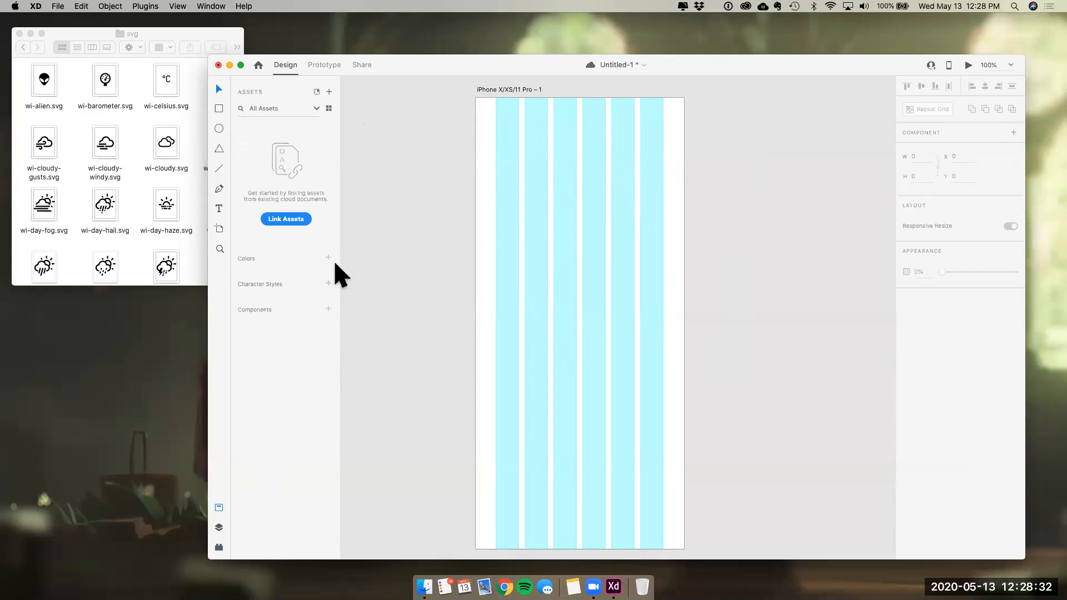
{"action": "left_click", "coordinate": [299, 222]}
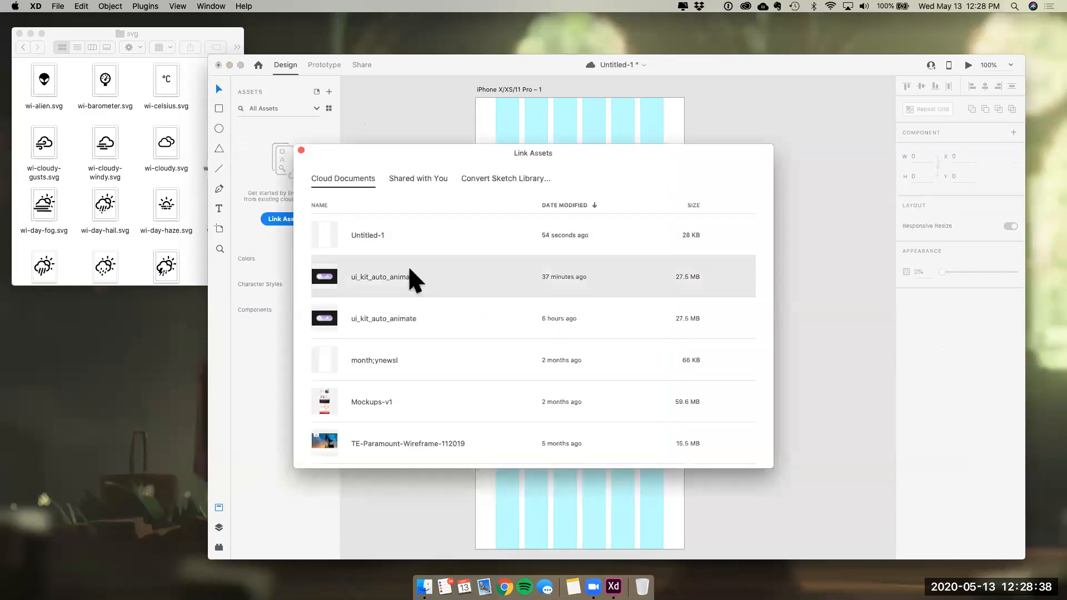
{"action": "left_click", "coordinate": [340, 272]}
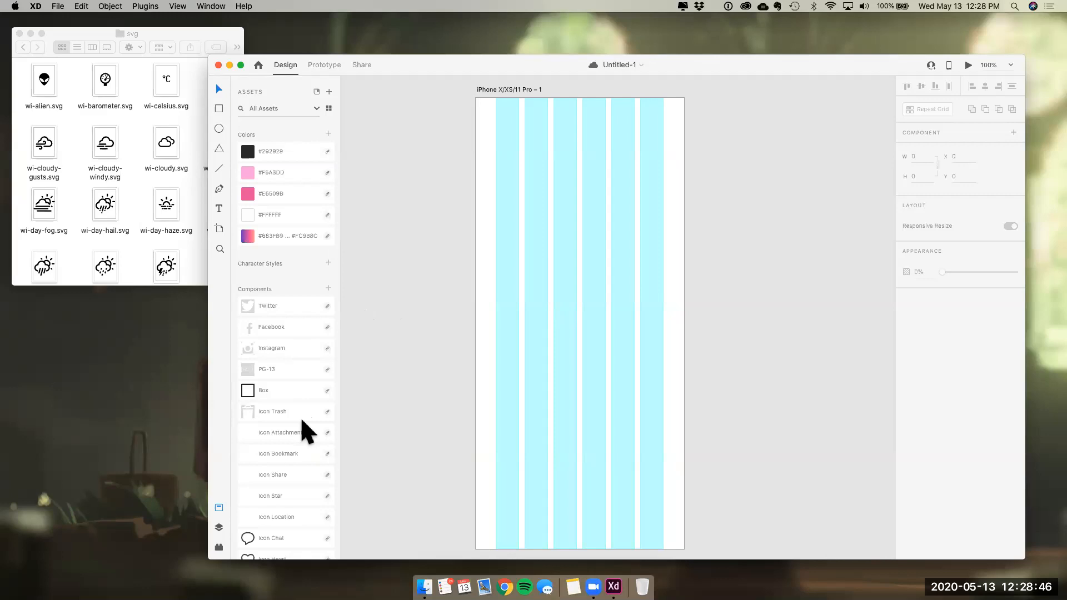
Open the recent ui_kit_auto_animate document, look over its artboards, and minimize its window
{"action": "left_click", "coordinate": [58, 7]}
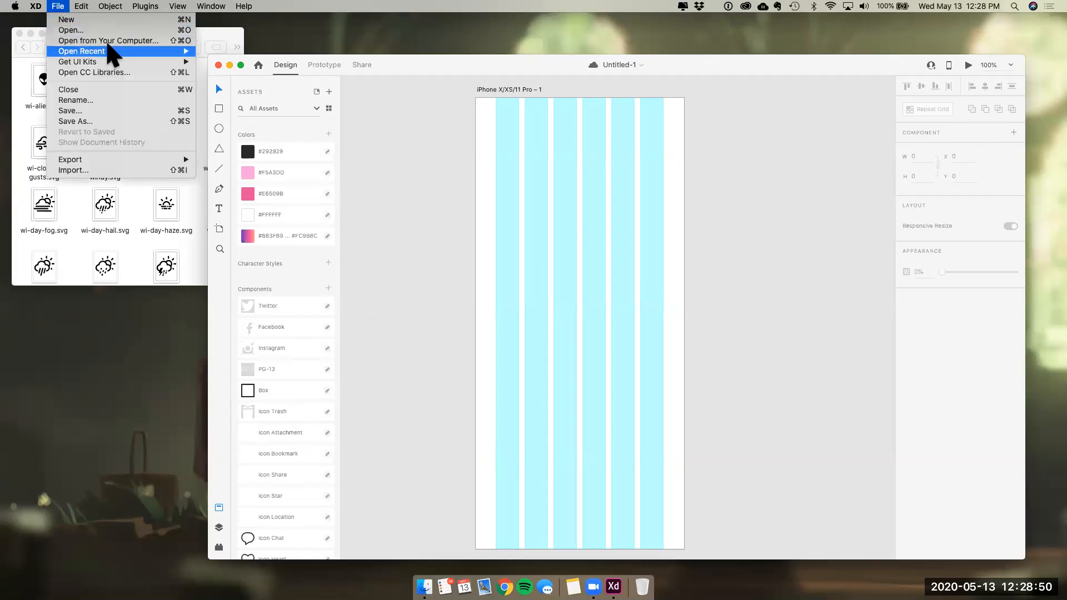
{"action": "mouse_move", "coordinate": [111, 51]}
{"action": "left_click", "coordinate": [223, 63]}
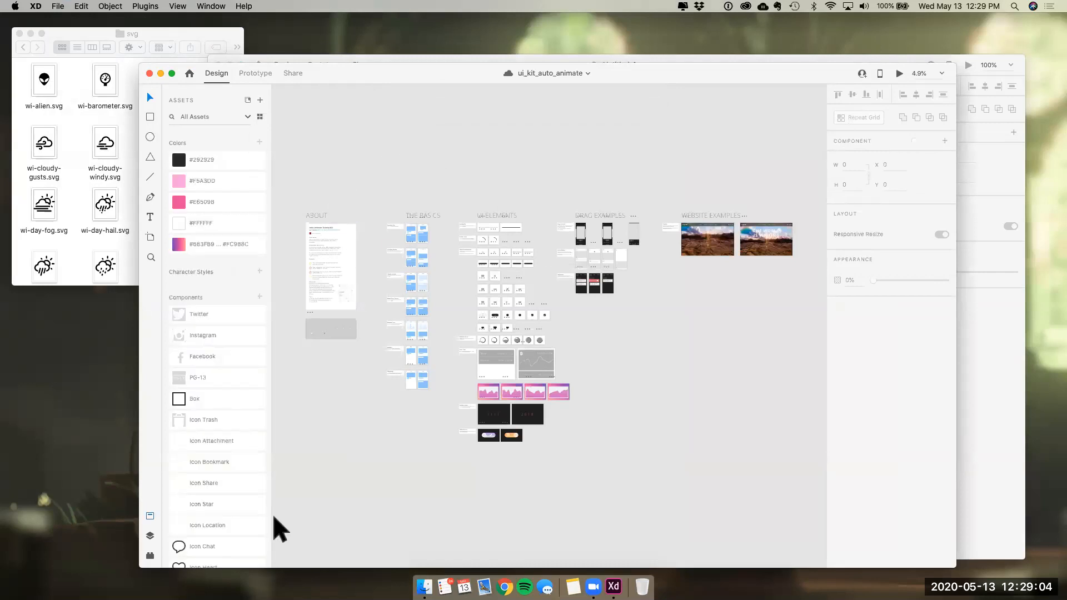
{"action": "scroll", "coordinate": [492, 522], "scroll_direction": "up", "scroll_amount": 5}
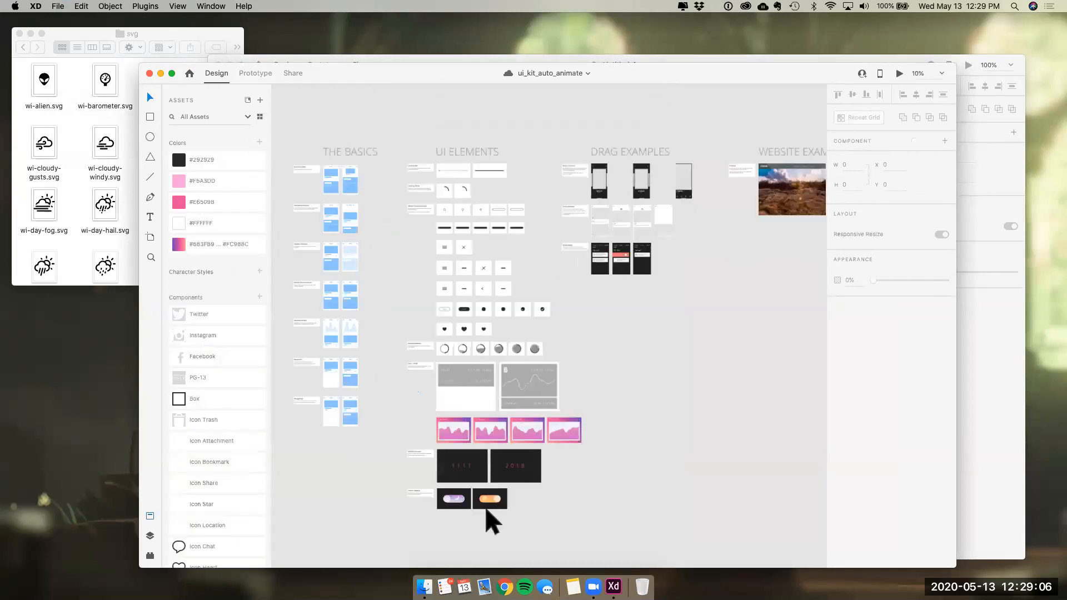
{"action": "scroll", "coordinate": [481, 444], "scroll_direction": "left", "scroll_amount": 10}
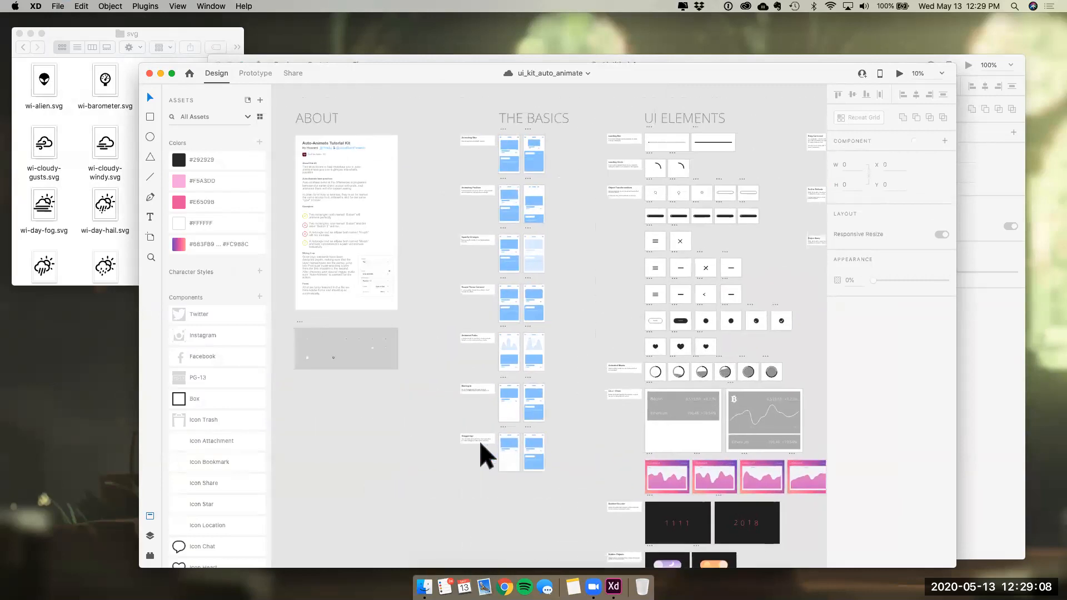
{"action": "left_click_drag", "start_coordinate": [341, 73], "coordinate": [279, 70]}
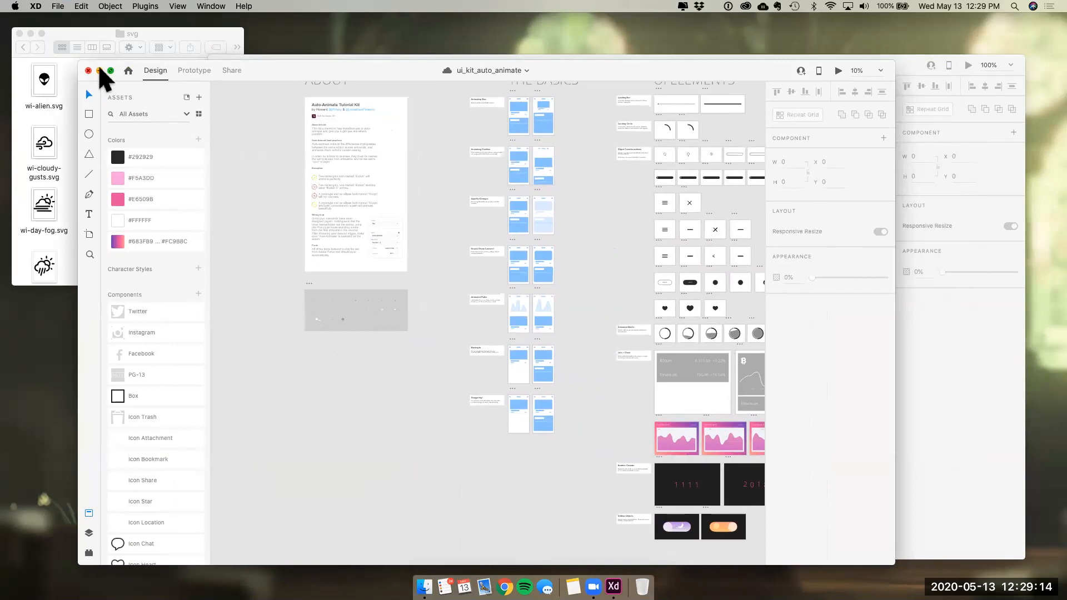
{"action": "left_click", "coordinate": [100, 70]}
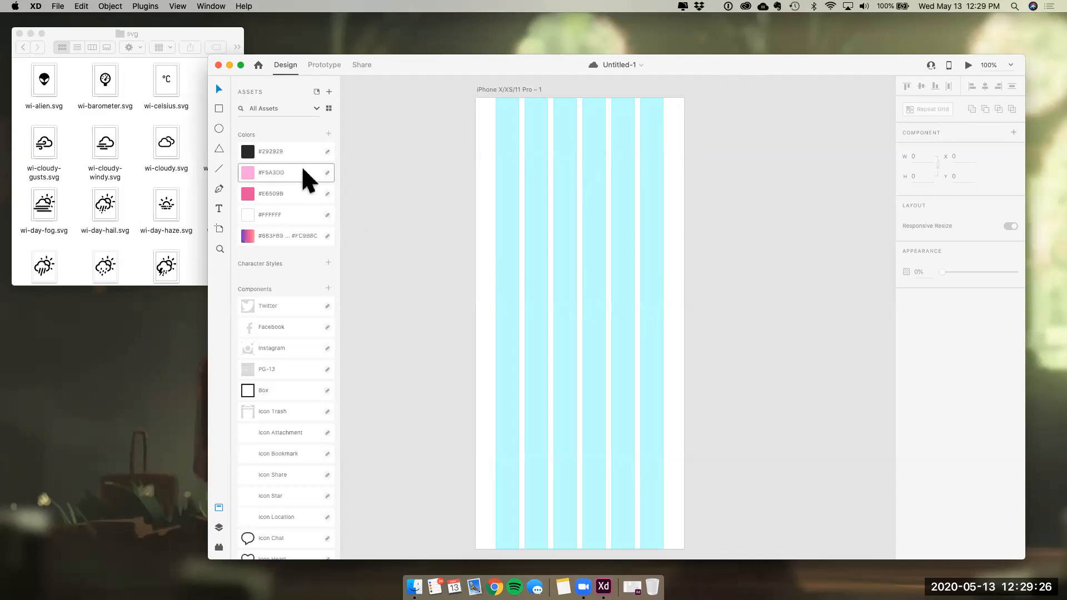
Look through the linked colors and components and bring up the layer list
{"action": "scroll", "coordinate": [262, 388], "scroll_direction": "down", "scroll_amount": 5}
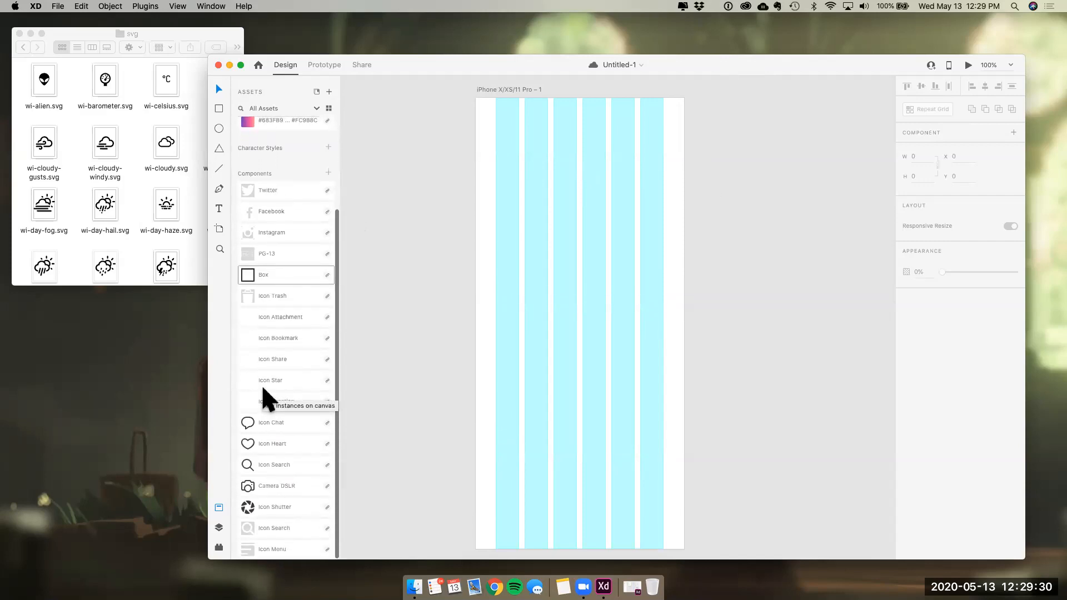
{"action": "scroll", "coordinate": [291, 188], "scroll_direction": "up", "scroll_amount": 2}
{"action": "scroll", "coordinate": [292, 188], "scroll_direction": "up", "scroll_amount": 3}
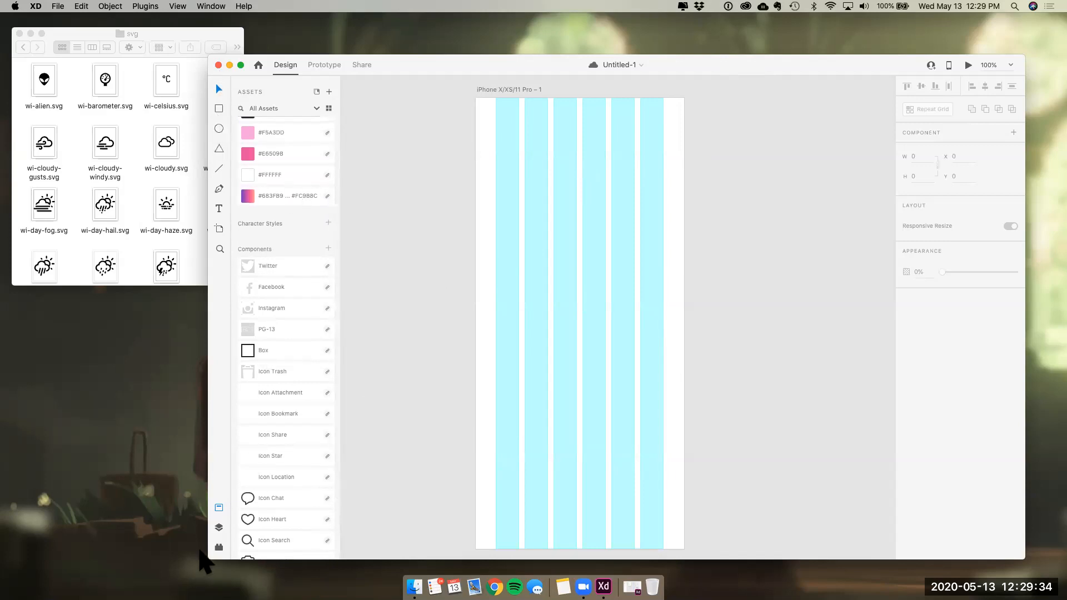
{"action": "left_click", "coordinate": [216, 527]}
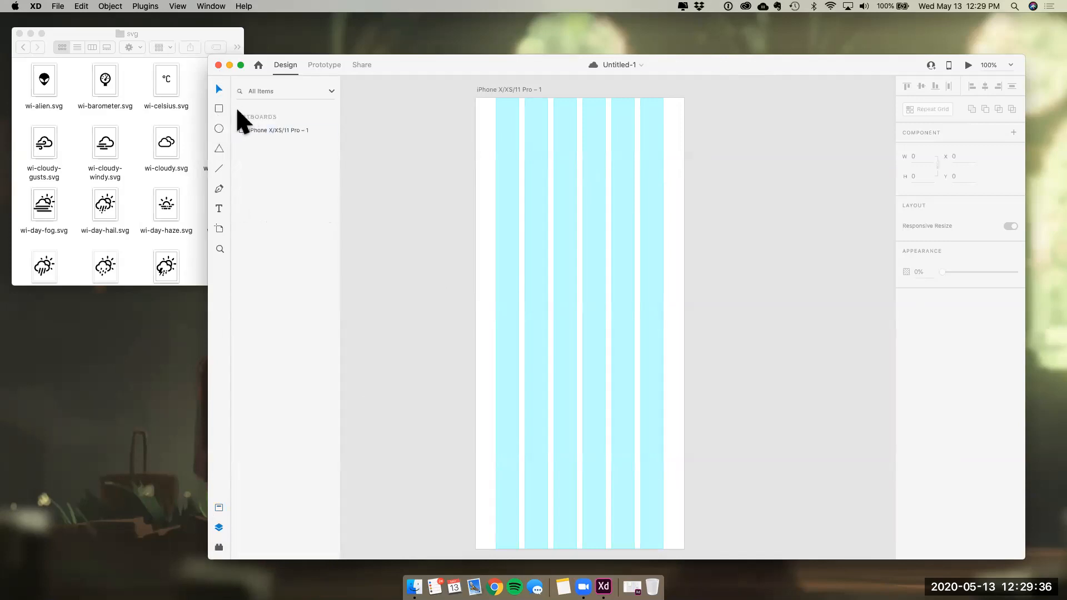
Draw a full-width header rectangle along the top edge of the iPhone artboard, 375 px wide and 50 px high
{"action": "left_click", "coordinate": [218, 107]}
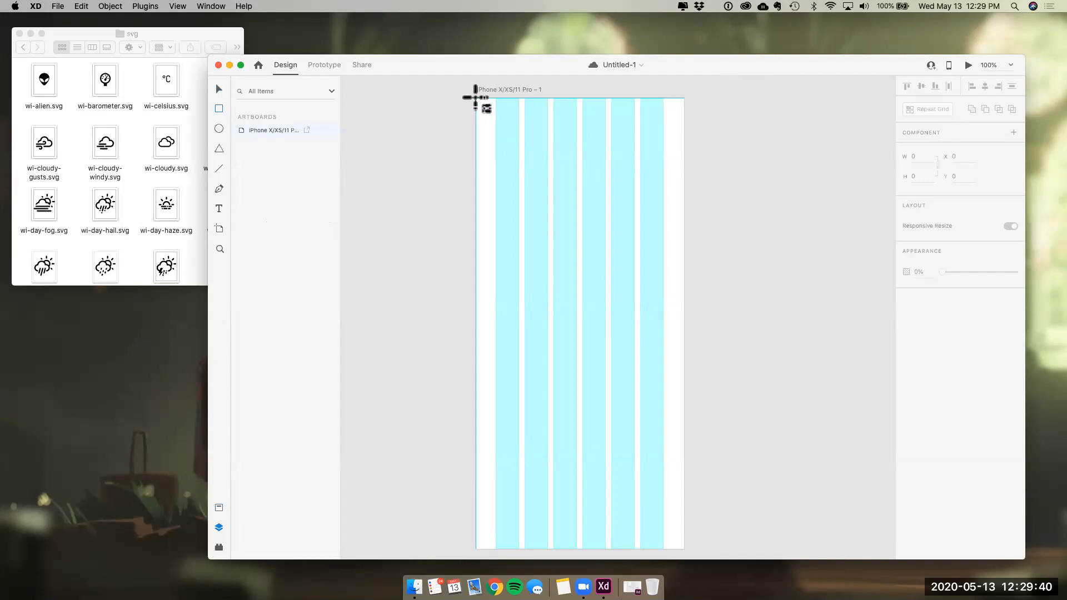
{"action": "mouse_move", "coordinate": [475, 98]}
{"action": "left_mouse_down"}
{"action": "mouse_move", "coordinate": [578, 143]}
{"action": "mouse_move", "coordinate": [692, 151]}
{"action": "left_mouse_up"}
{"action": "left_click_drag", "start_coordinate": [686, 151], "coordinate": [684, 112]}
{"action": "key", "text": "v"}
{"action": "left_click", "coordinate": [411, 185]}
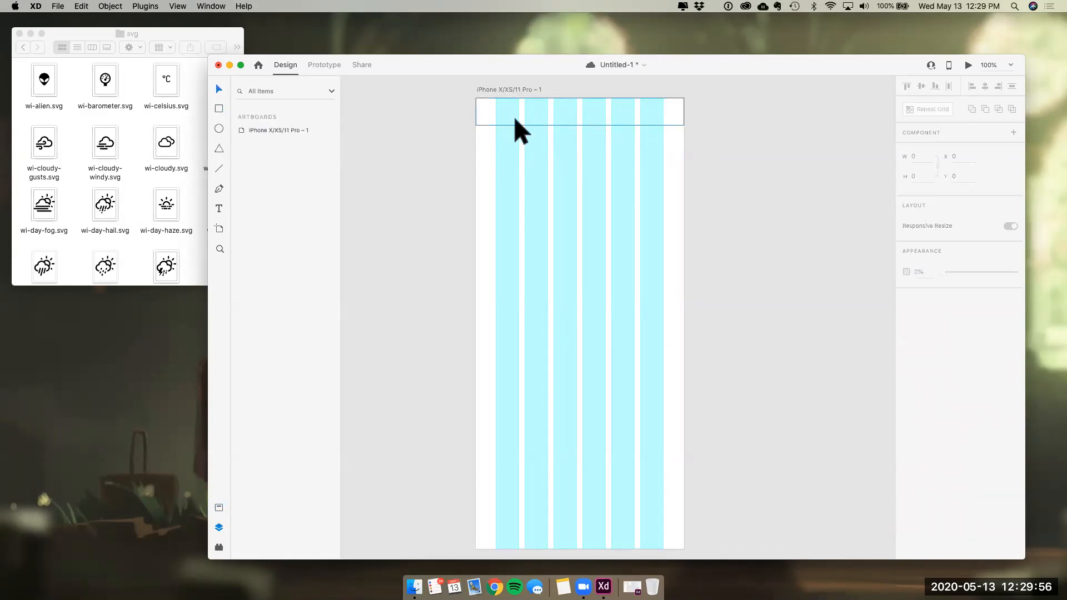
Fill the header rectangle with the light pink linked color
{"action": "left_click", "coordinate": [515, 118]}
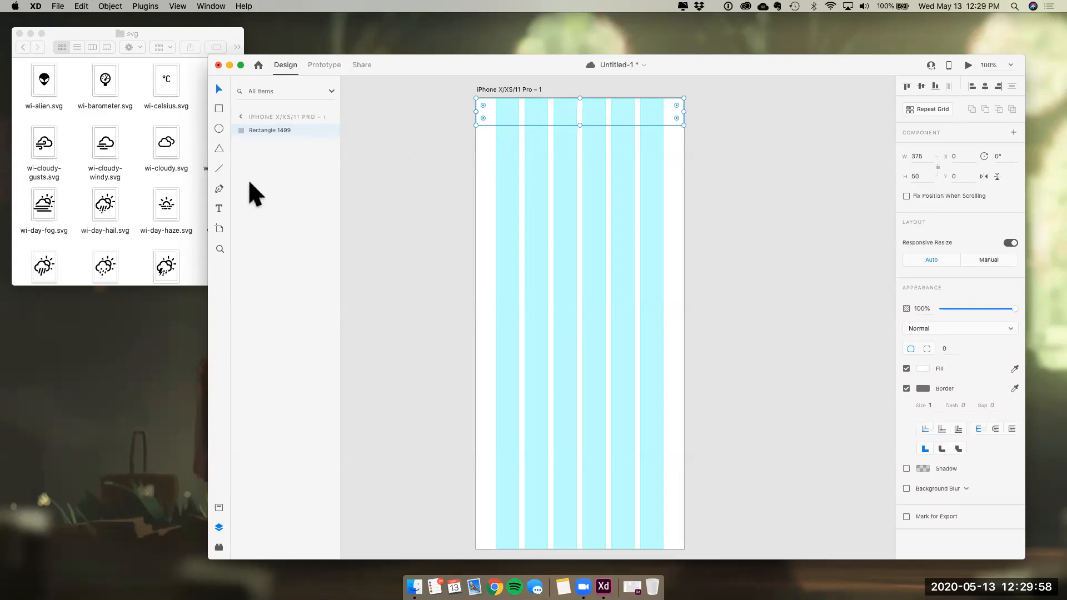
{"action": "left_click", "coordinate": [219, 508]}
{"action": "scroll", "coordinate": [279, 183], "scroll_direction": "down", "scroll_amount": 1}
{"action": "scroll", "coordinate": [279, 179], "scroll_direction": "up", "scroll_amount": 2}
{"action": "left_click", "coordinate": [290, 162]}
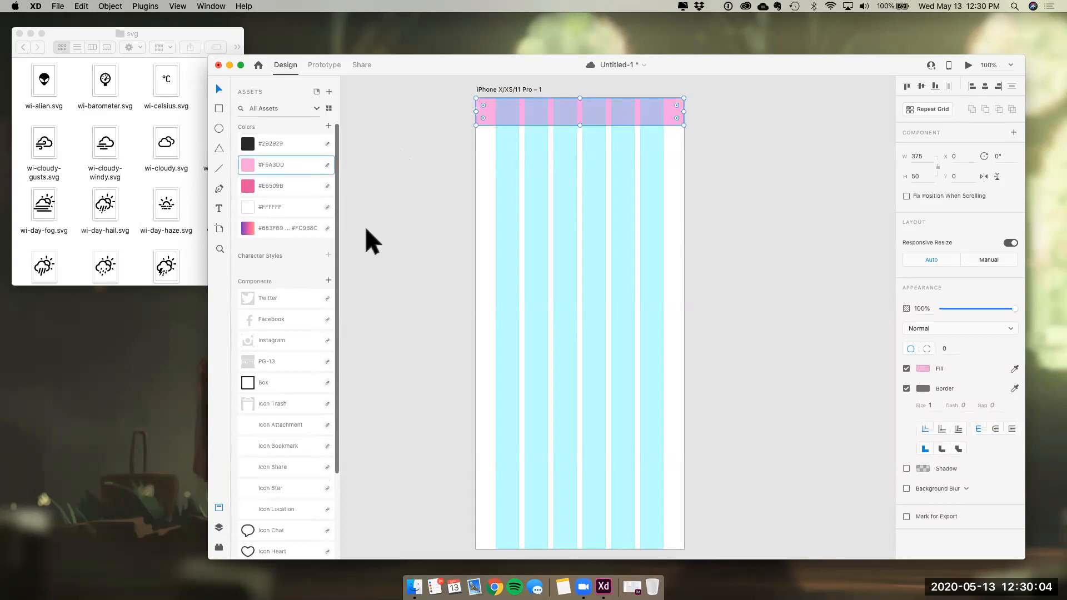
{"action": "left_click", "coordinate": [425, 226]}
Change the header rectangle's fill to the linked color #FFFFFF
{"action": "left_click", "coordinate": [677, 116]}
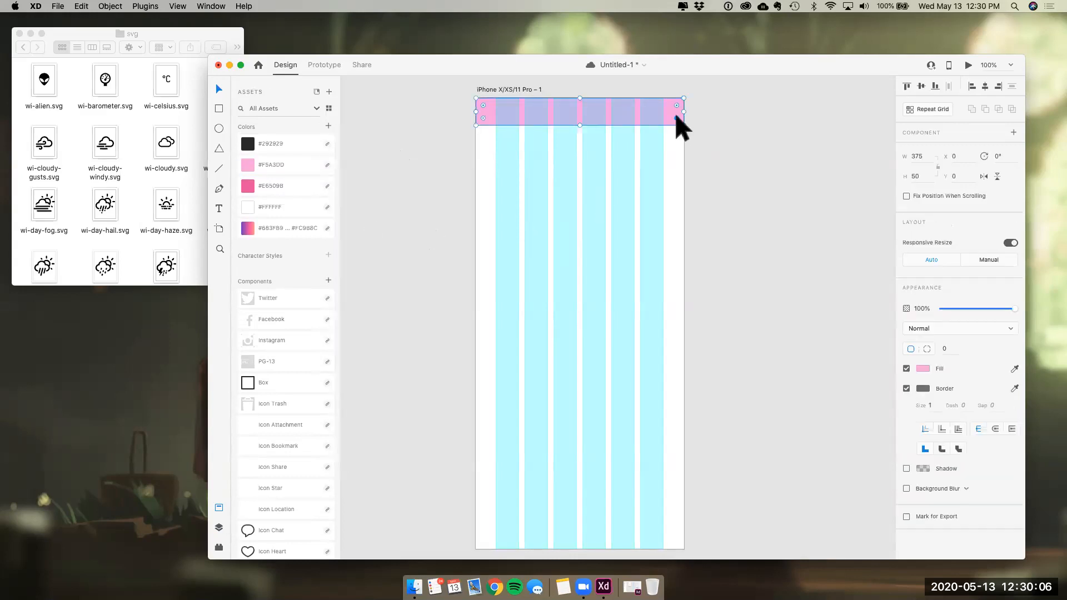
{"action": "left_click", "coordinate": [689, 177]}
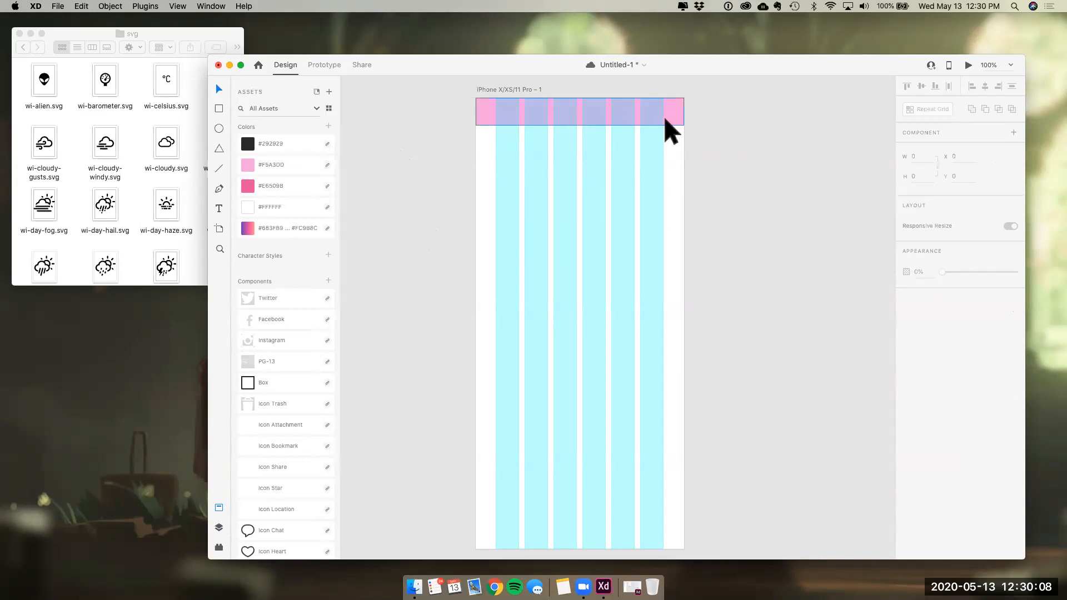
{"action": "left_click", "coordinate": [487, 119]}
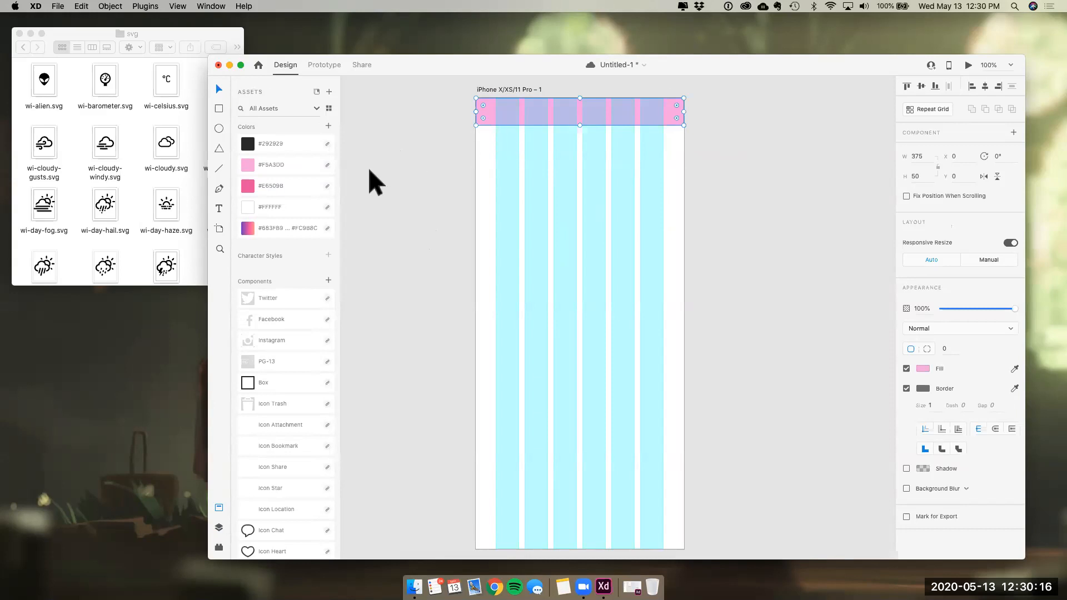
{"action": "left_click", "coordinate": [281, 209]}
{"action": "left_click", "coordinate": [444, 222]}
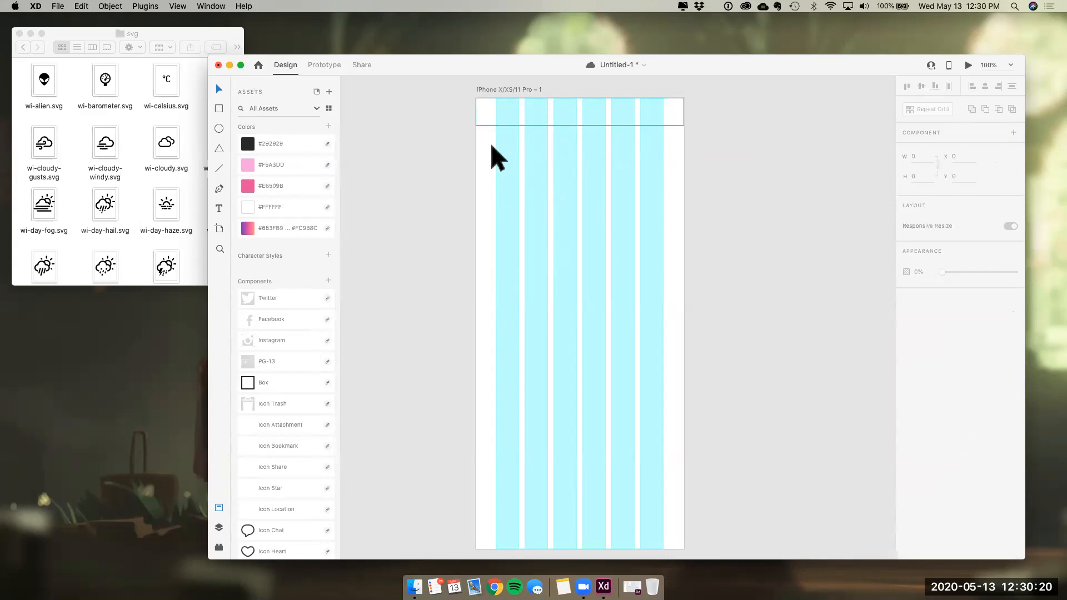
{"action": "left_click", "coordinate": [663, 115]}
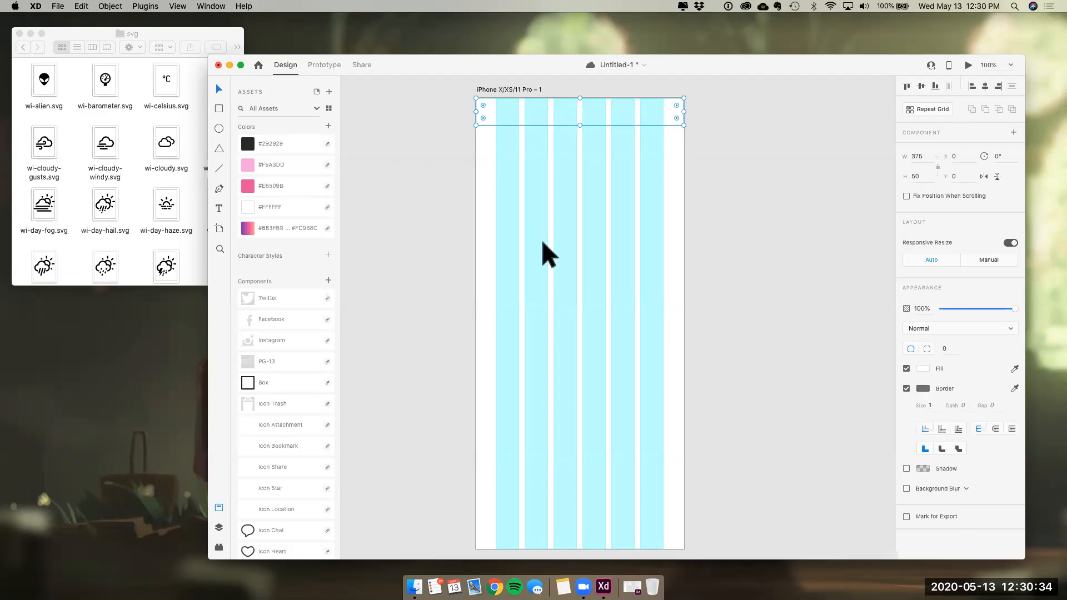
{"action": "left_click", "coordinate": [492, 197]}
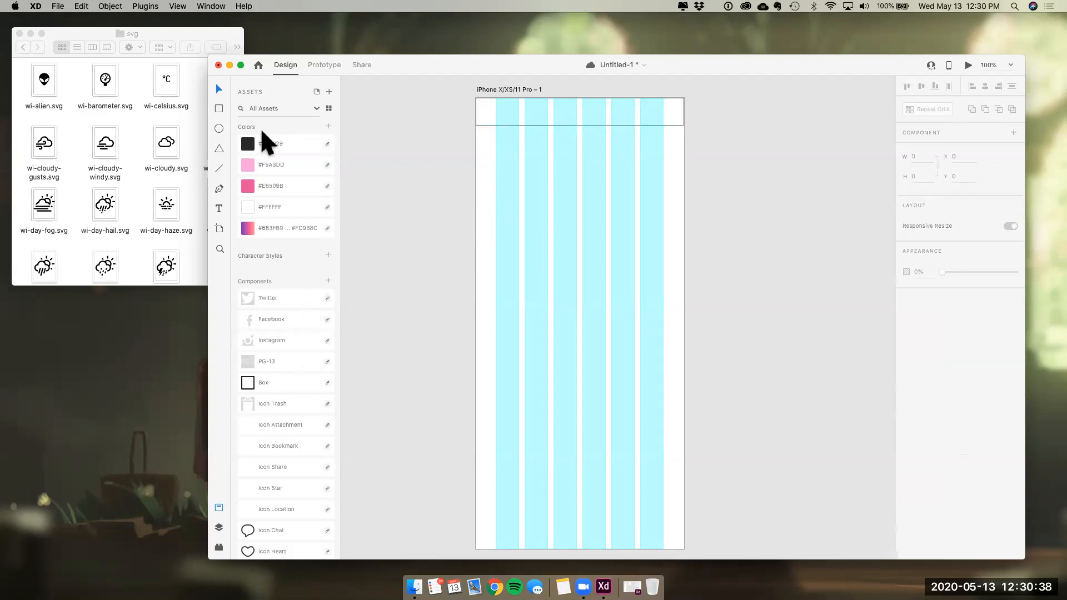
Save the document and activate the Ellipse tool
{"action": "left_click", "coordinate": [219, 108]}
{"action": "key", "text": "super+s"}
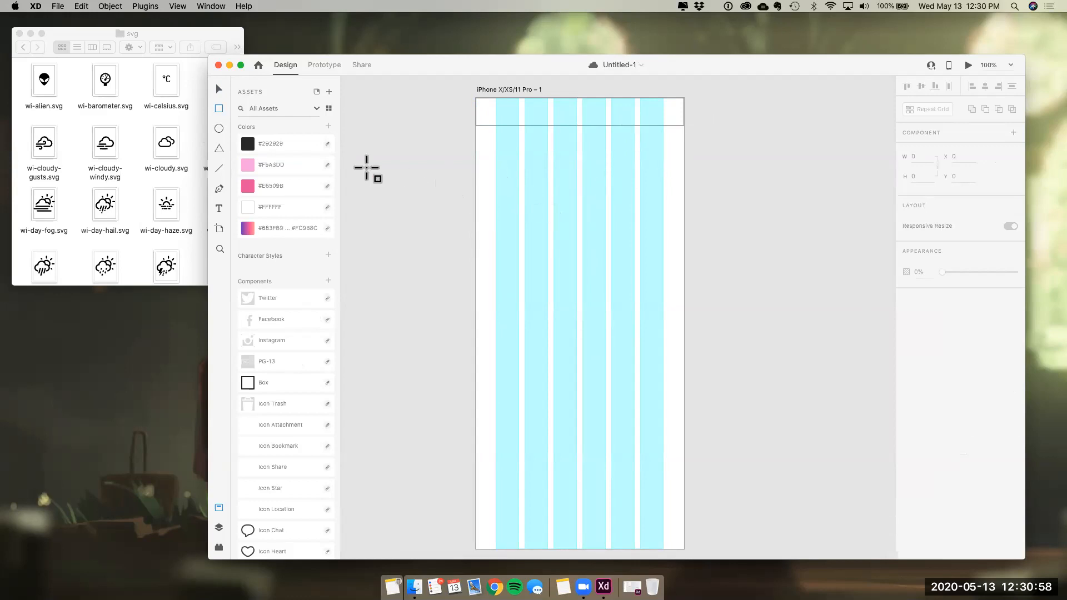
{"action": "left_click", "coordinate": [219, 129]}
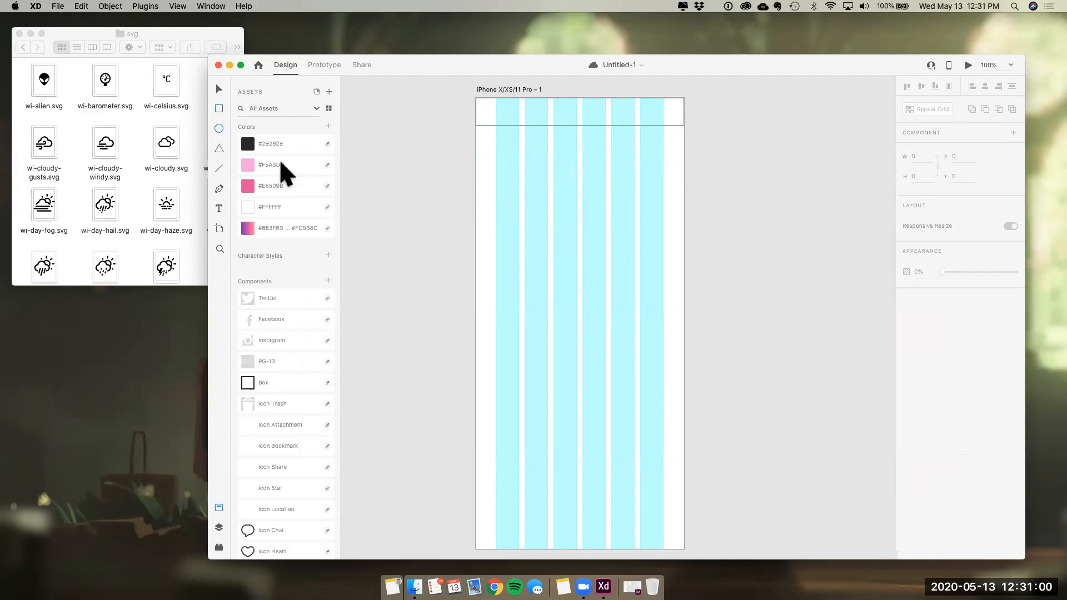
Draw a 146 px circle below the header from the first column's left edge and move it up to Y 77
{"action": "left_click", "coordinate": [496, 153]}
{"action": "left_click_drag", "start_coordinate": [546, 198], "coordinate": [579, 231]}
{"action": "key", "text": "v"}
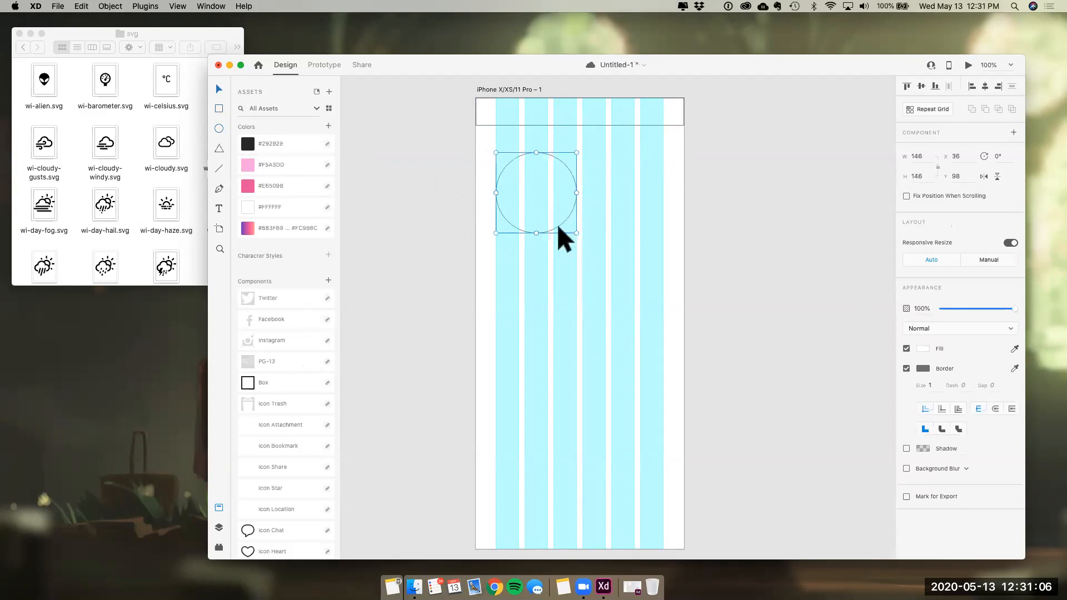
{"action": "left_click", "coordinate": [562, 225]}
{"action": "left_click", "coordinate": [562, 220]}
{"action": "left_click_drag", "start_coordinate": [564, 161], "coordinate": [565, 150]}
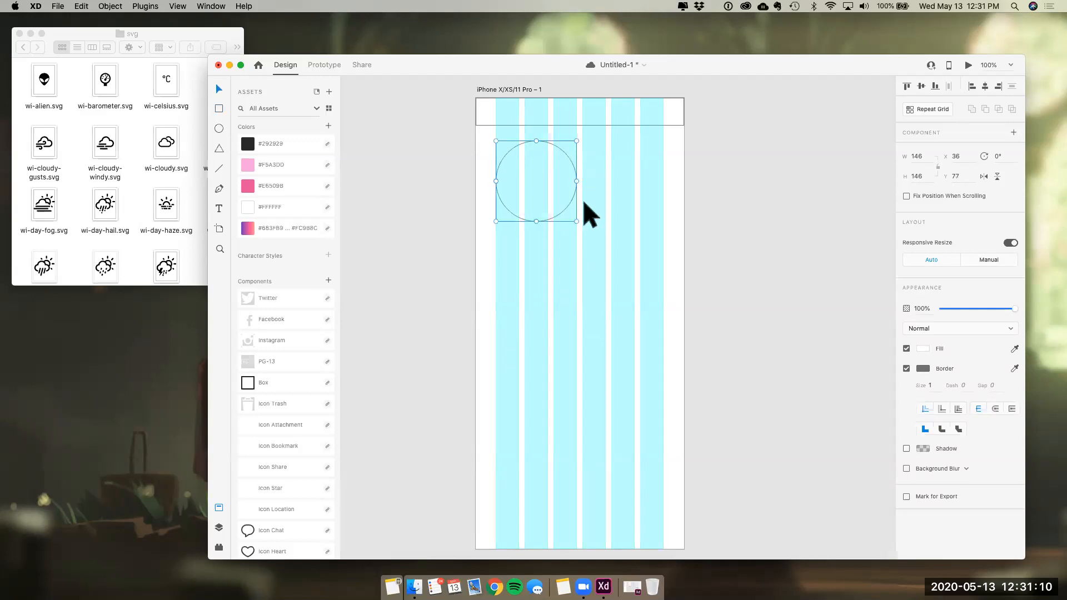
Fill the circle below the header with a solid light grey
{"action": "left_click", "coordinate": [923, 347]}
{"action": "left_click_drag", "start_coordinate": [810, 332], "coordinate": [787, 305]}
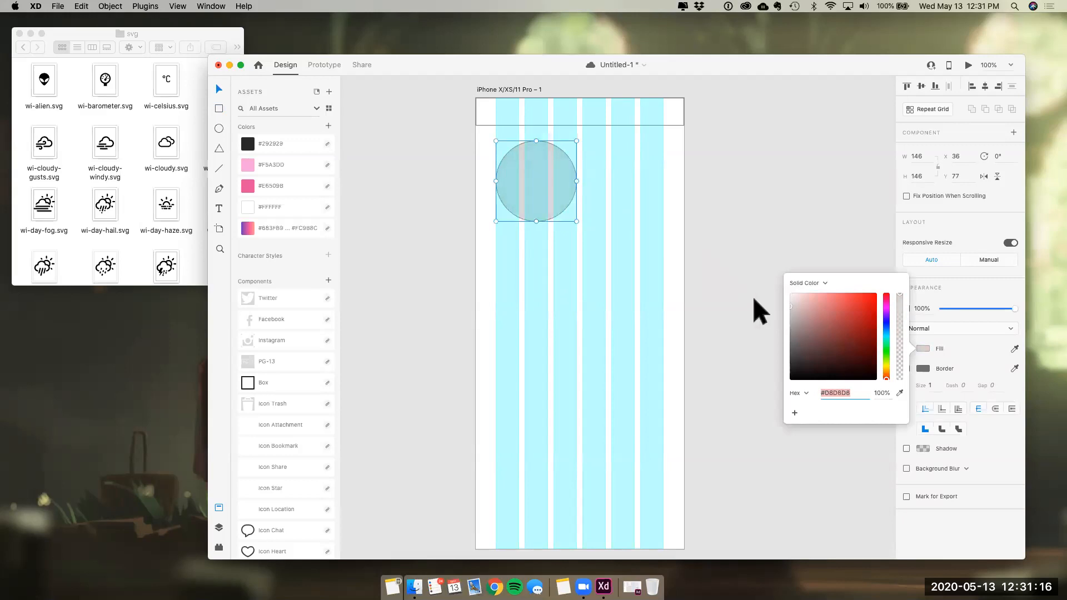
{"action": "left_click", "coordinate": [779, 389]}
{"action": "left_click", "coordinate": [552, 181]}
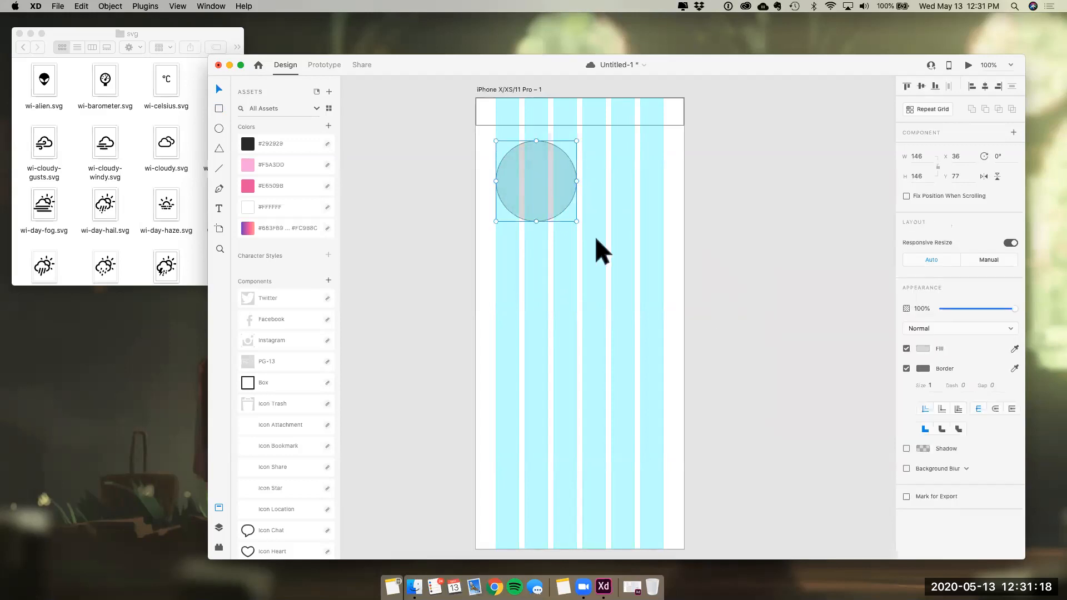
{"action": "left_click", "coordinate": [696, 214]}
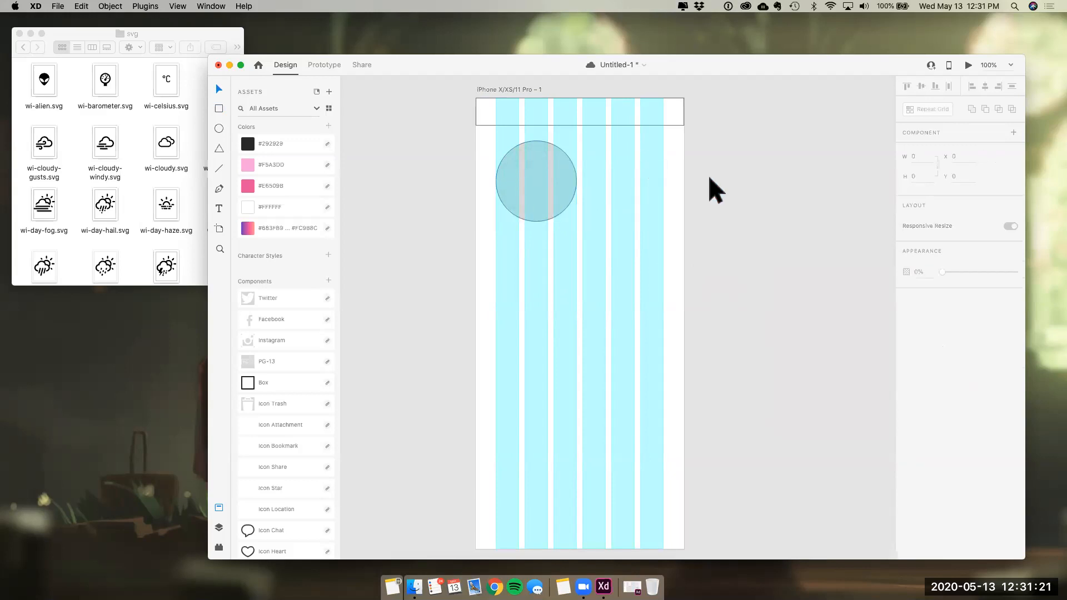
Look at the blur types available for the grey circle without applying one
{"action": "left_click", "coordinate": [551, 182]}
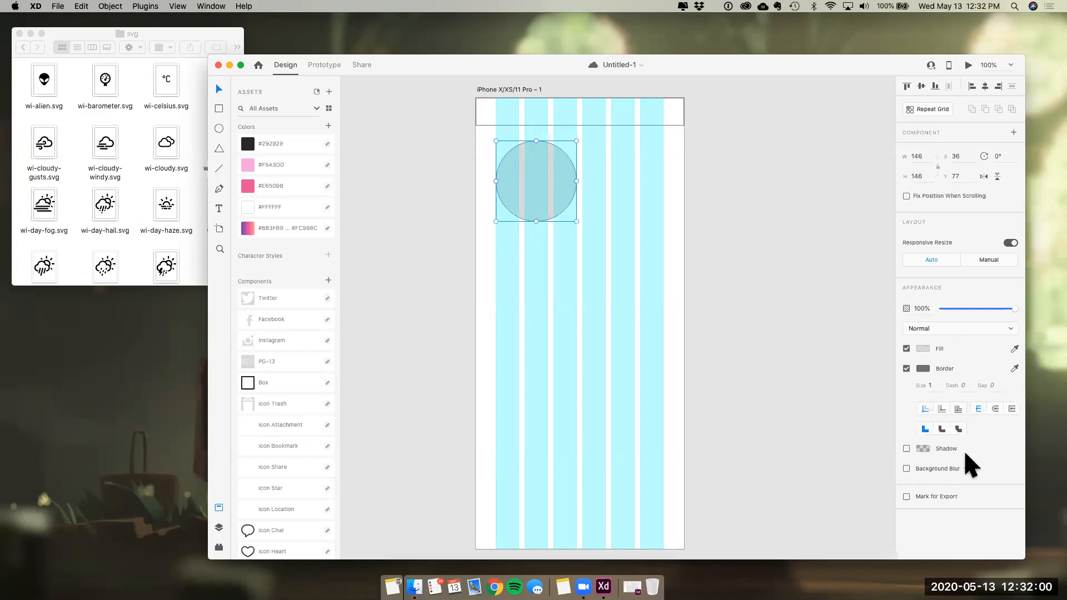
{"action": "left_click", "coordinate": [964, 468]}
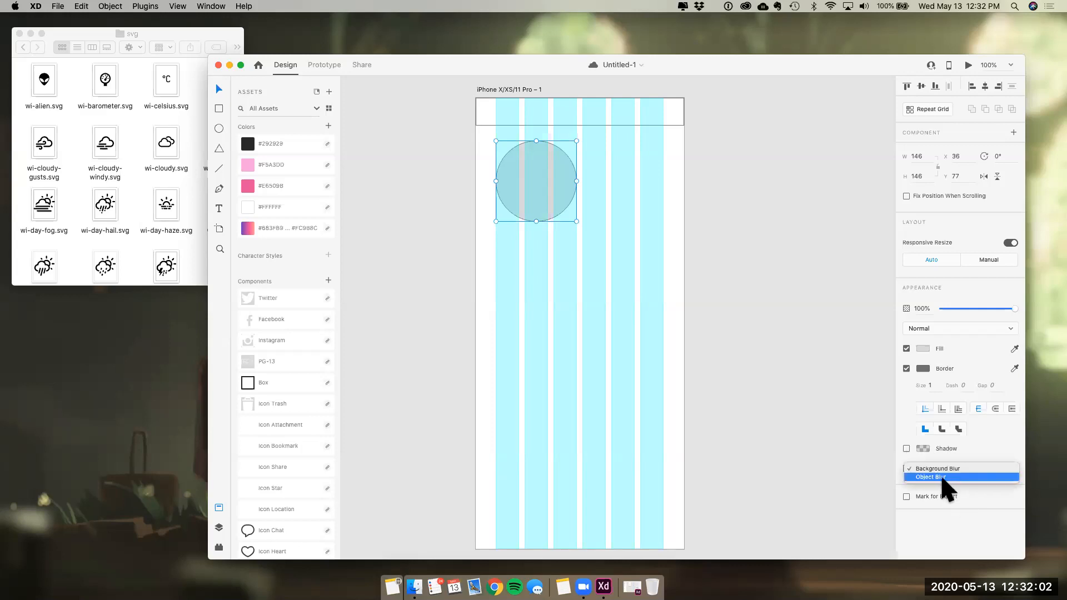
{"action": "left_click", "coordinate": [873, 466]}
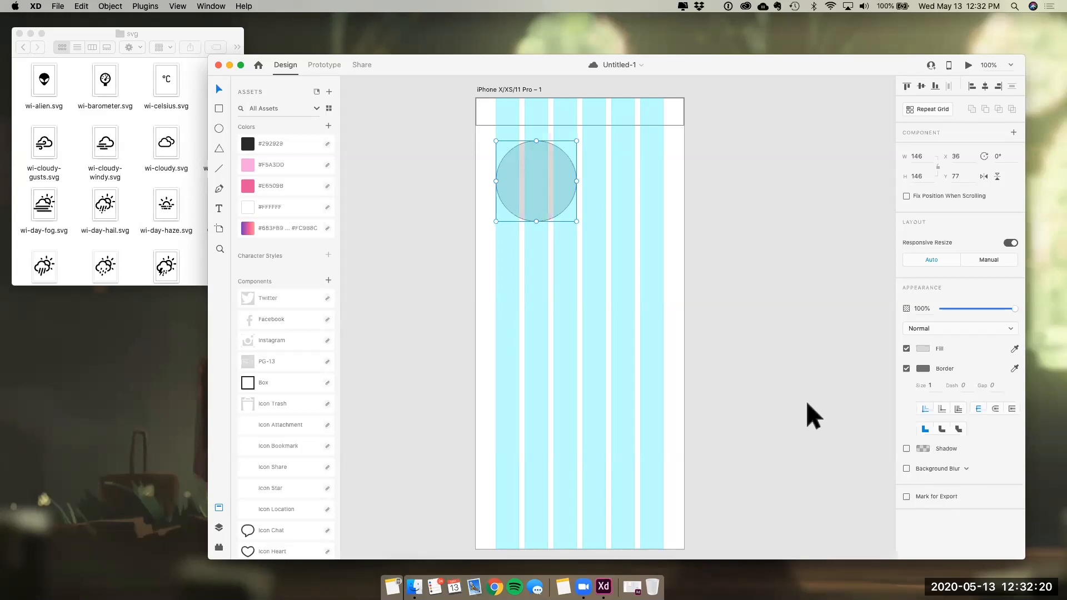
{"action": "left_click", "coordinate": [841, 383]}
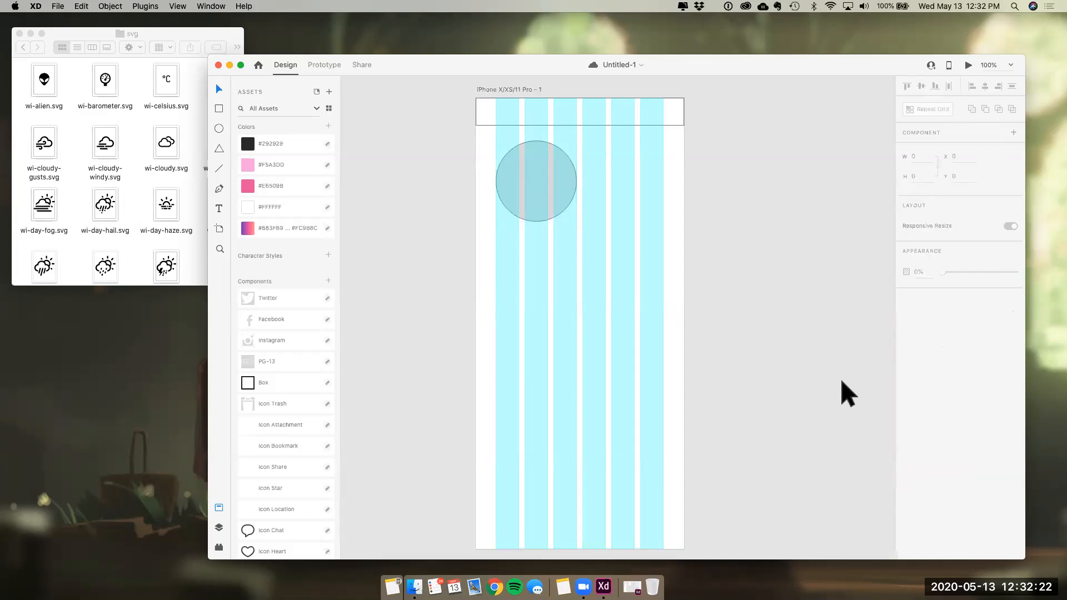
{"action": "left_click", "coordinate": [541, 170]}
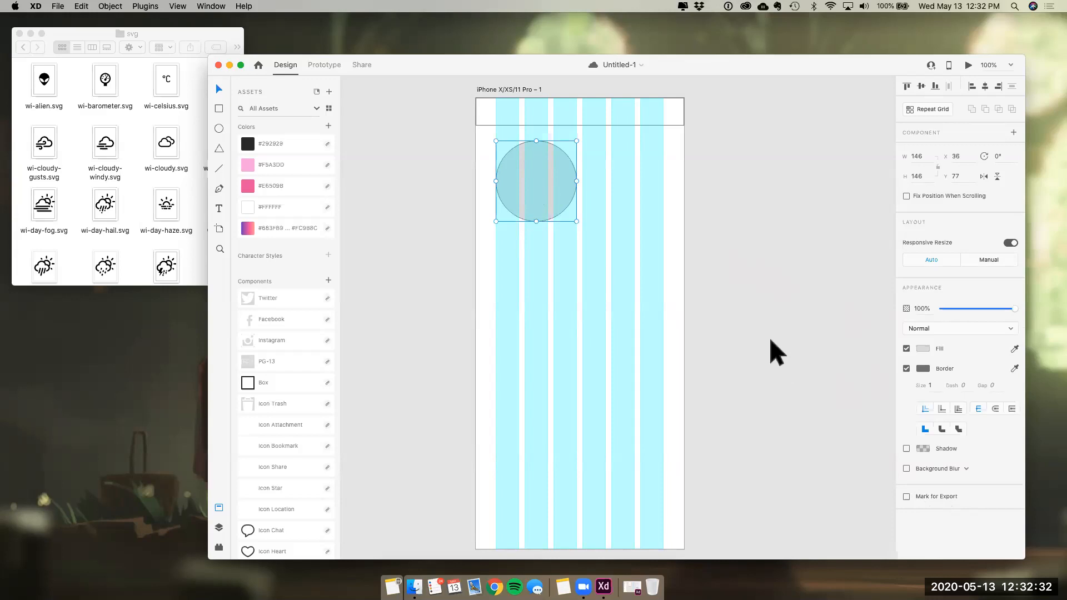
{"action": "left_click", "coordinate": [759, 265]}
Add a 146 px wide text box reading "Location" beside the circle, move it up to Y 98 and shorten it to 25 px
{"action": "left_click", "coordinate": [219, 209]}
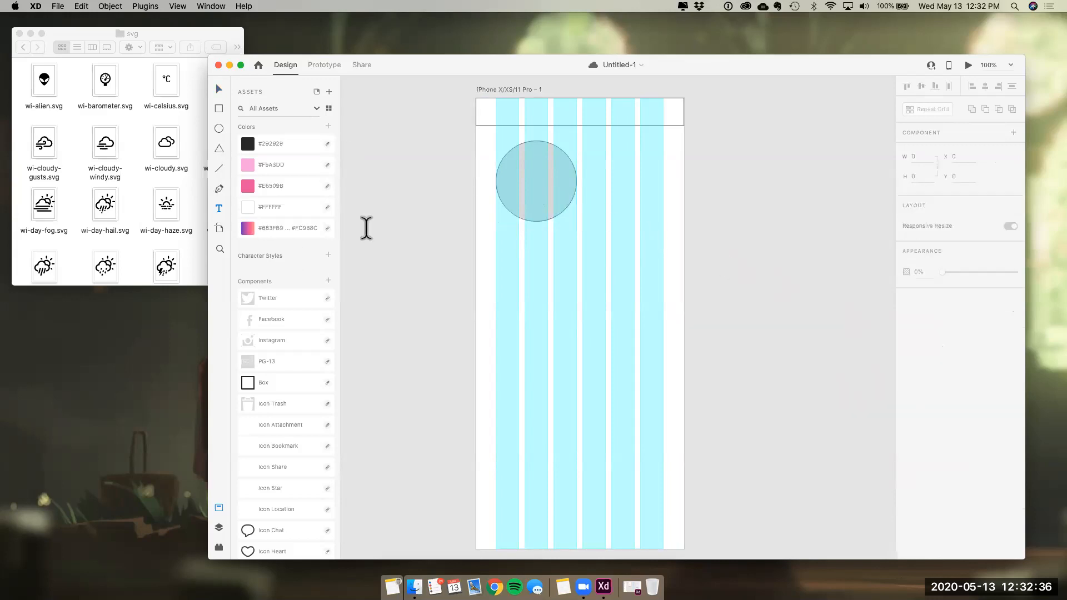
{"action": "left_click_drag", "start_coordinate": [583, 161], "coordinate": [662, 189]}
{"action": "type", "text": "Location"}
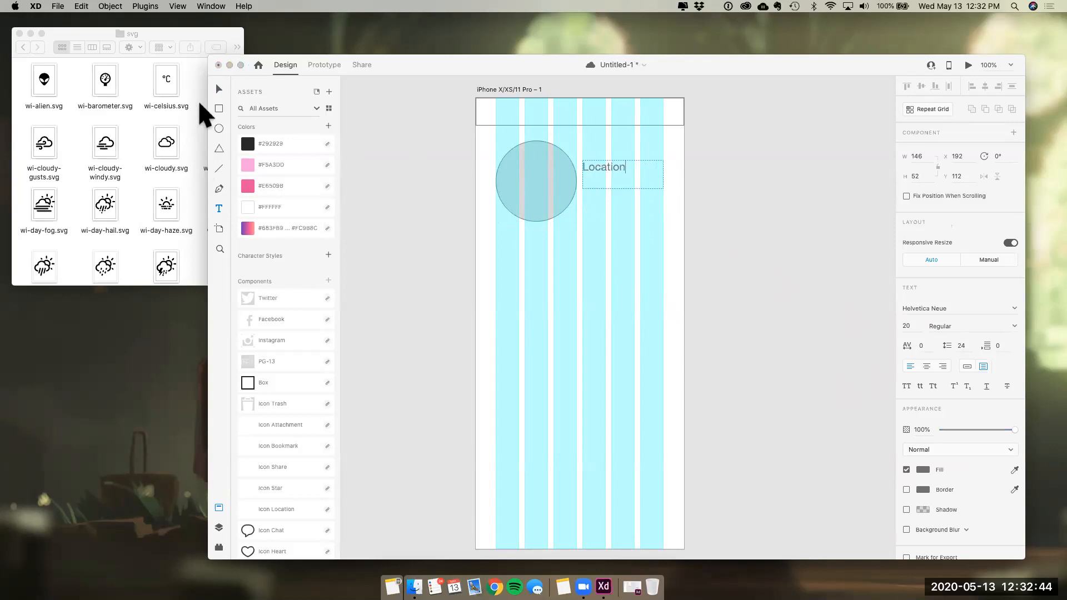
{"action": "left_click", "coordinate": [219, 89]}
{"action": "left_click_drag", "start_coordinate": [603, 174], "coordinate": [603, 159]}
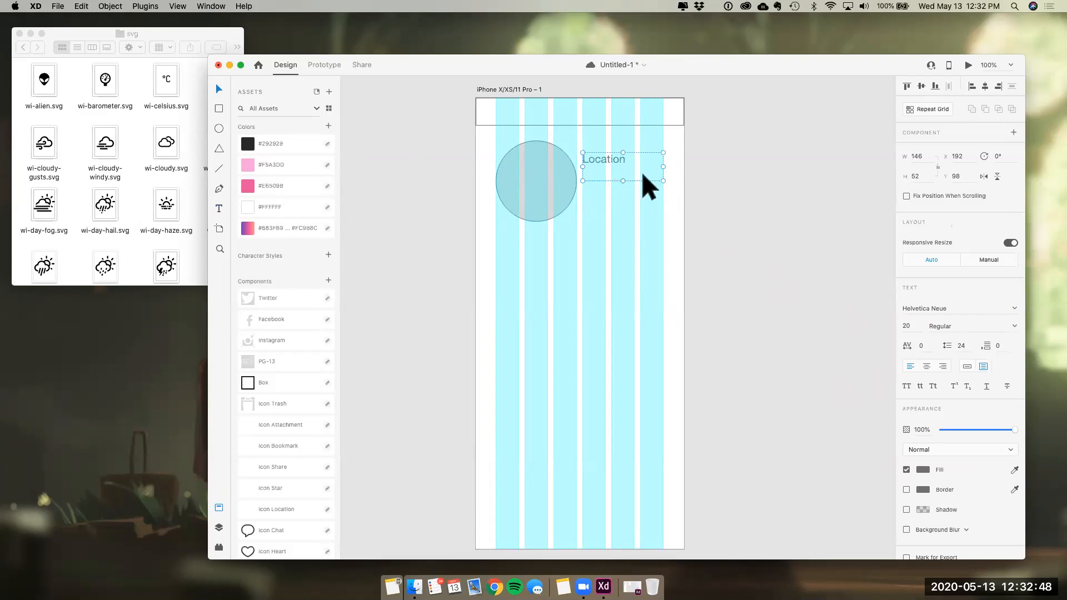
{"action": "left_click_drag", "start_coordinate": [623, 181], "coordinate": [626, 166]}
{"action": "left_click", "coordinate": [697, 215]}
Add a 146 by 25 px text box reading "00000" beneath "Location" at Y 131, and save the document
{"action": "left_click", "coordinate": [219, 209]}
{"action": "left_click_drag", "start_coordinate": [582, 184], "coordinate": [663, 205]}
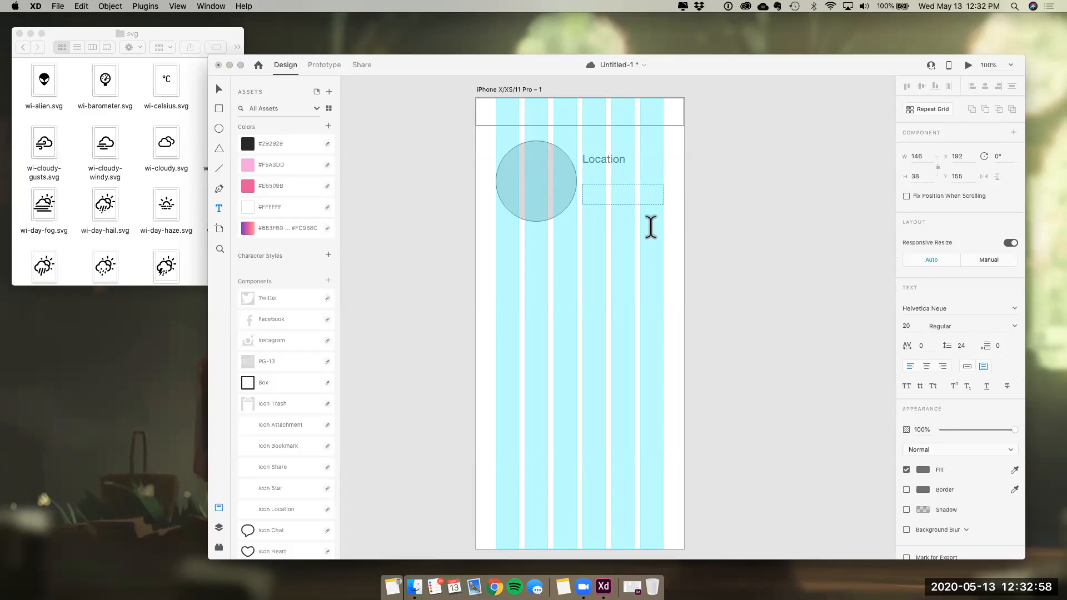
{"action": "type", "text": "00000"}
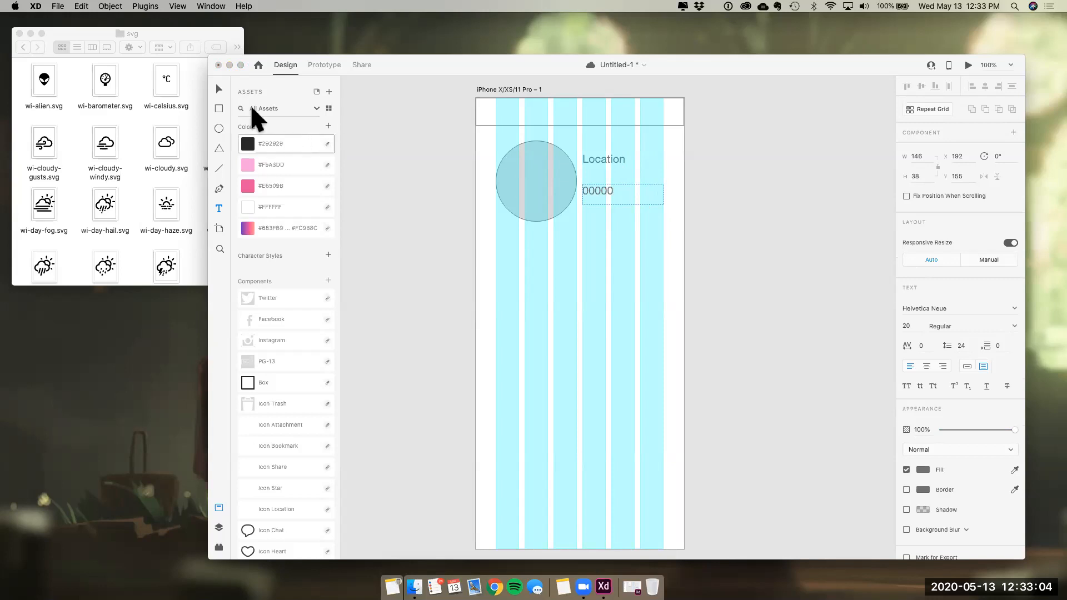
{"action": "left_click", "coordinate": [219, 87]}
{"action": "mouse_move", "coordinate": [608, 192]}
{"action": "left_mouse_down"}
{"action": "mouse_move", "coordinate": [606, 178]}
{"action": "mouse_move", "coordinate": [625, 185]}
{"action": "left_mouse_up"}
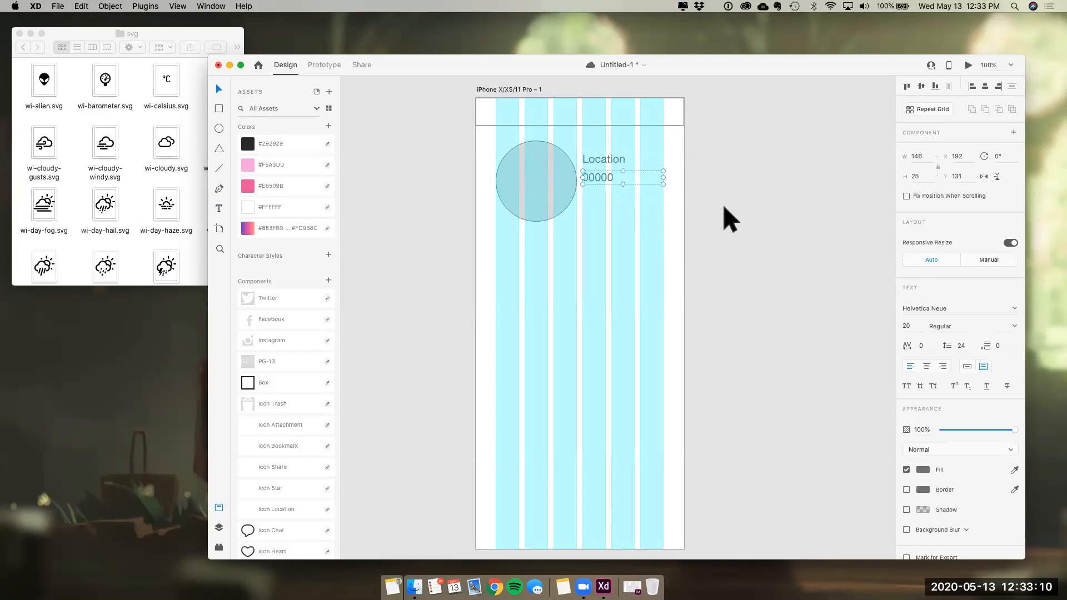
{"action": "left_click", "coordinate": [727, 209]}
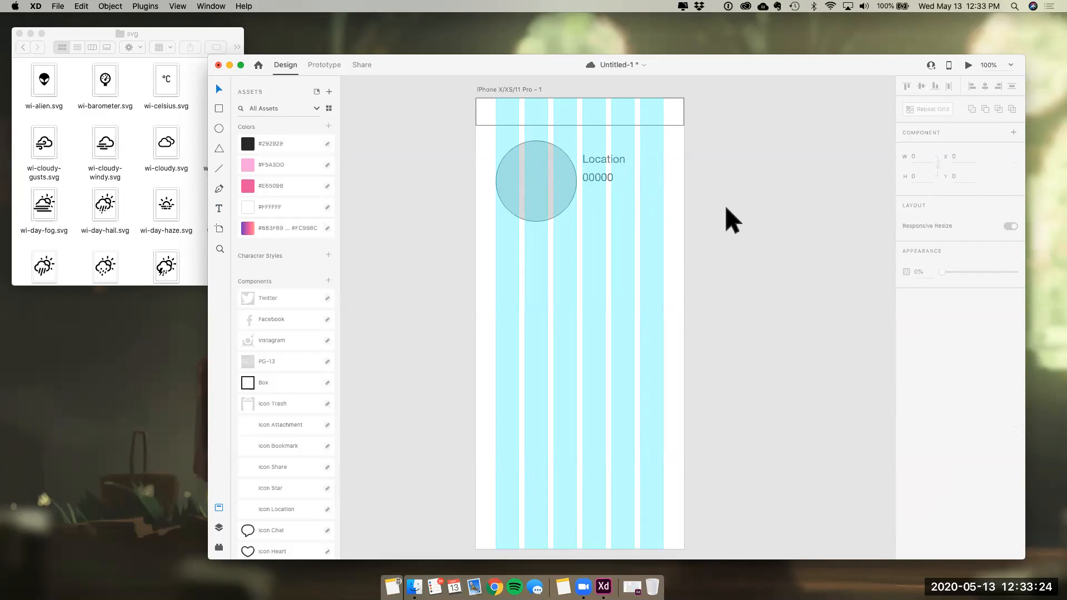
{"action": "key", "text": "cmd+s"}
{"action": "left_click", "coordinate": [549, 177]}
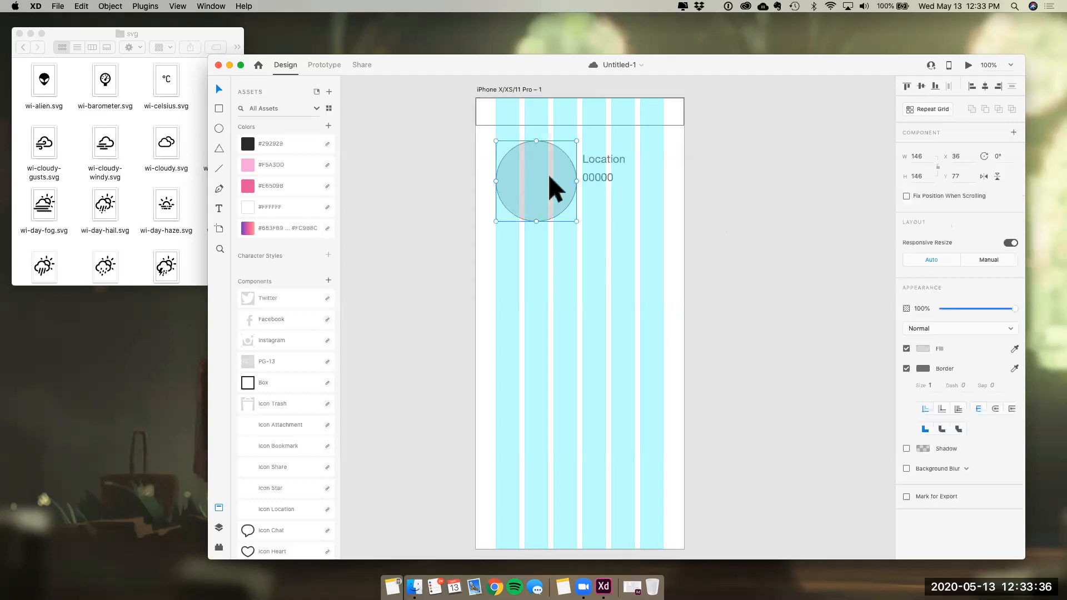
{"action": "left_click", "coordinate": [707, 217]}
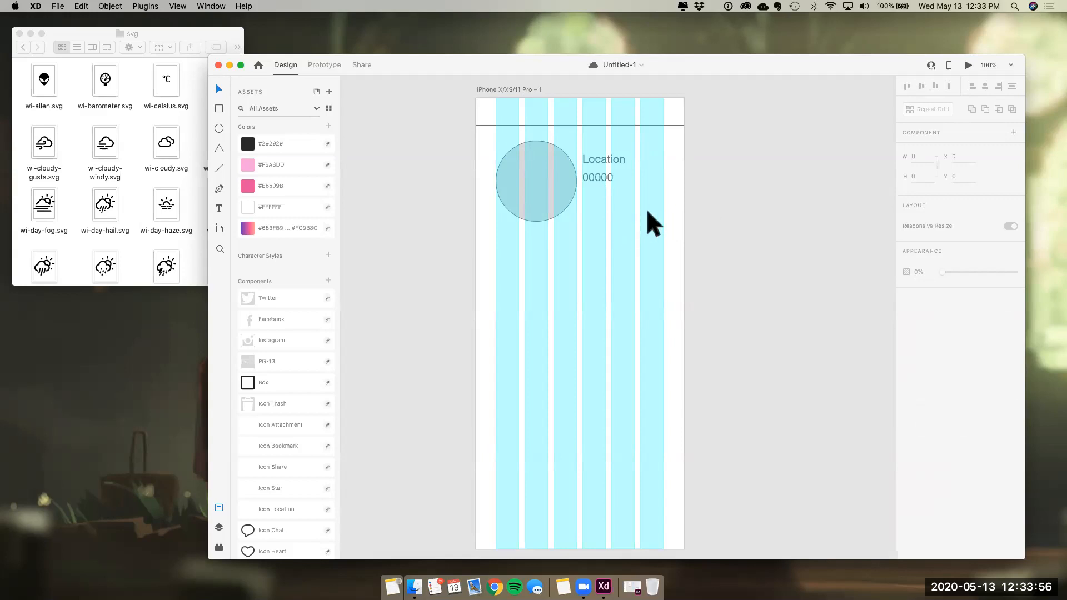
{"action": "left_click", "coordinate": [618, 179]}
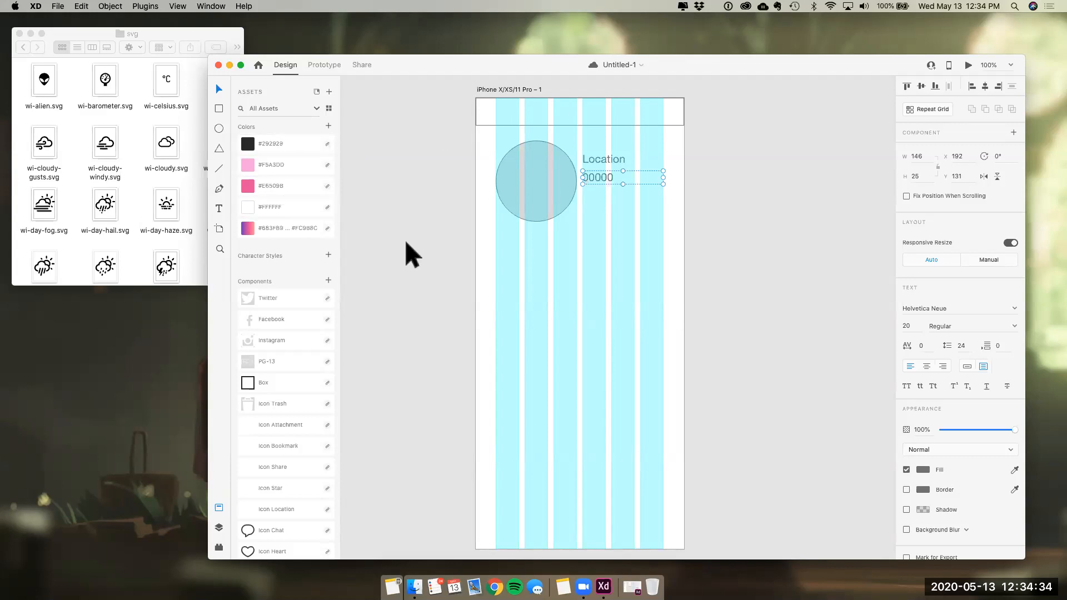
{"action": "left_click", "coordinate": [694, 199]}
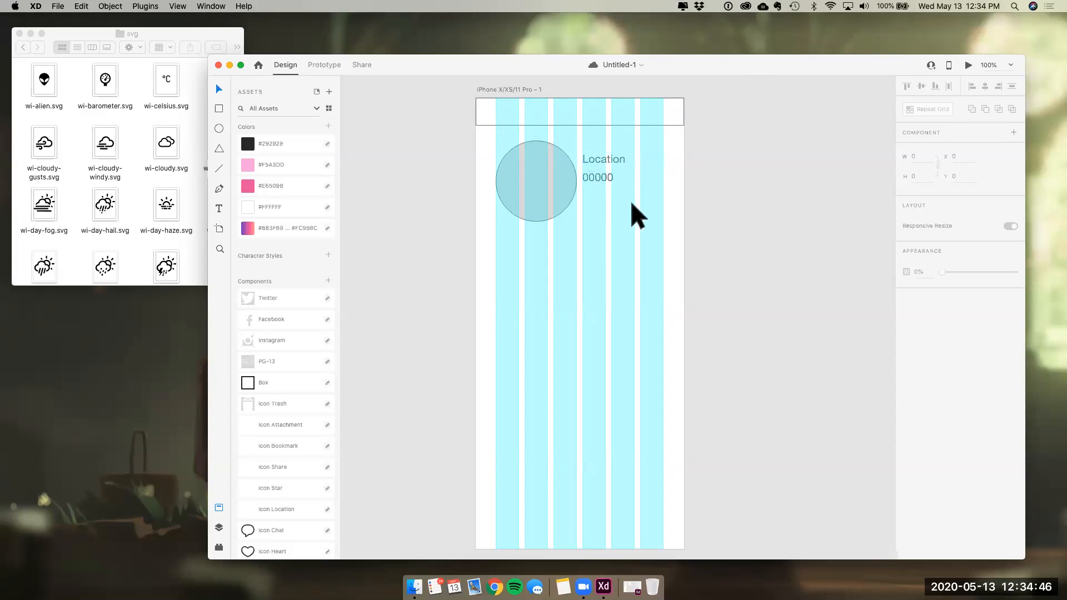
Move the "Location" and "00000" text boxes together slightly down and to the right, away from the circle
{"action": "left_click", "coordinate": [615, 176]}
{"action": "left_click", "coordinate": [619, 155], "text": "shift"}
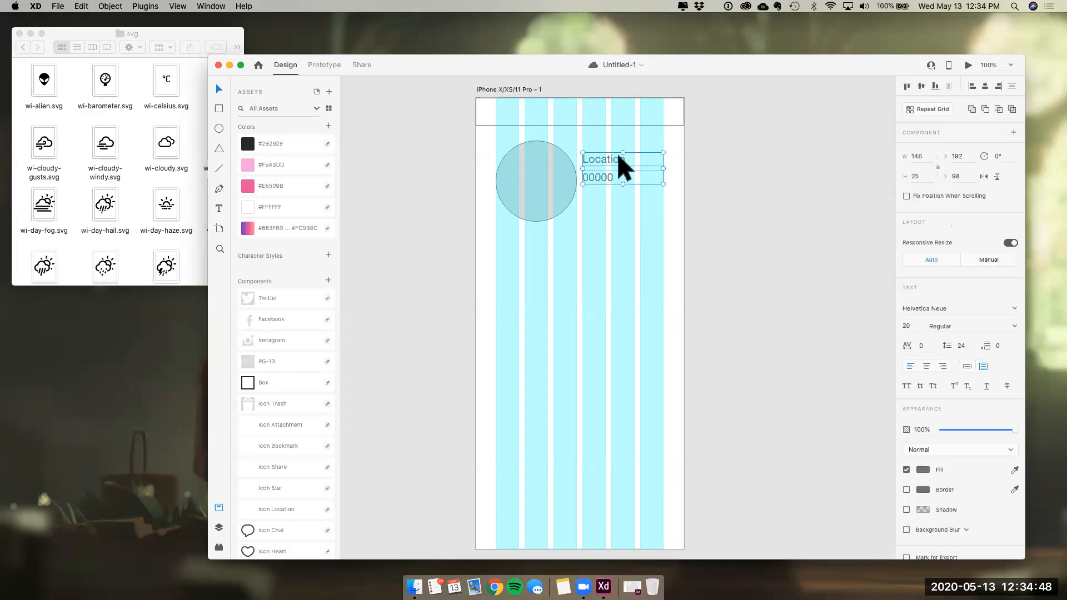
{"action": "mouse_move", "coordinate": [621, 166]}
{"action": "left_mouse_down"}
{"action": "mouse_move", "coordinate": [662, 177]}
{"action": "mouse_move", "coordinate": [621, 171]}
{"action": "left_mouse_up"}
{"action": "left_click", "coordinate": [753, 222]}
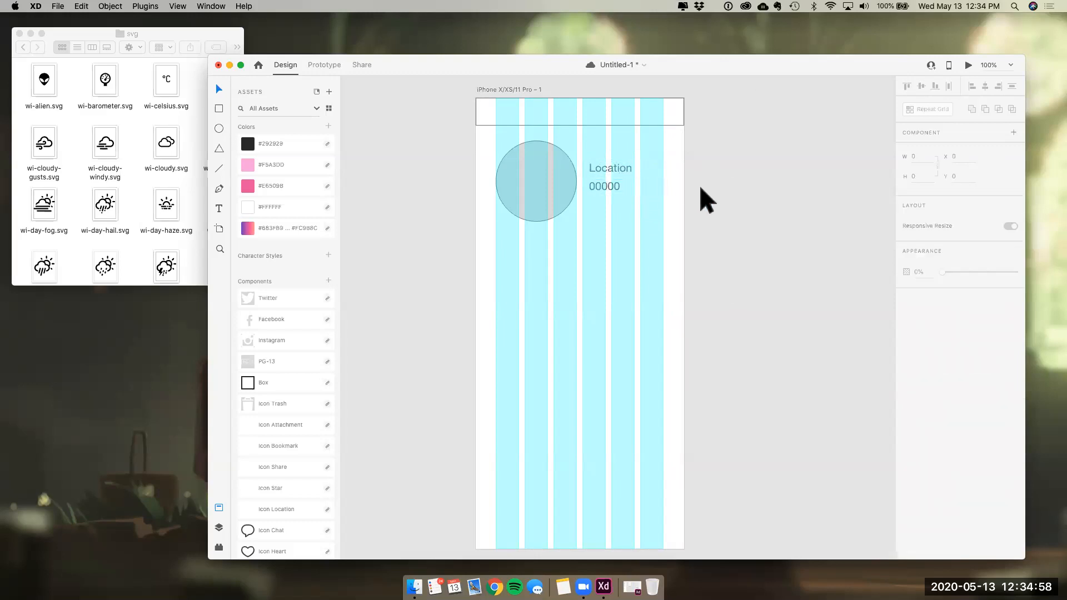
Draw a full-width rectangle 375 px wide and 195 px high below the circle at Y 273
{"action": "left_click", "coordinate": [554, 187]}
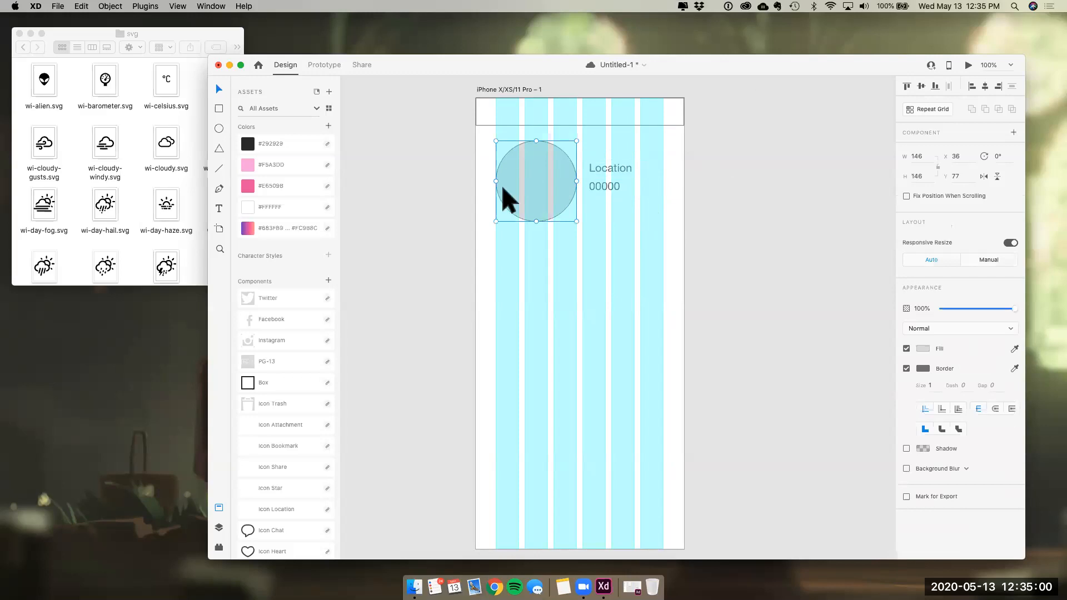
{"action": "left_click", "coordinate": [219, 109]}
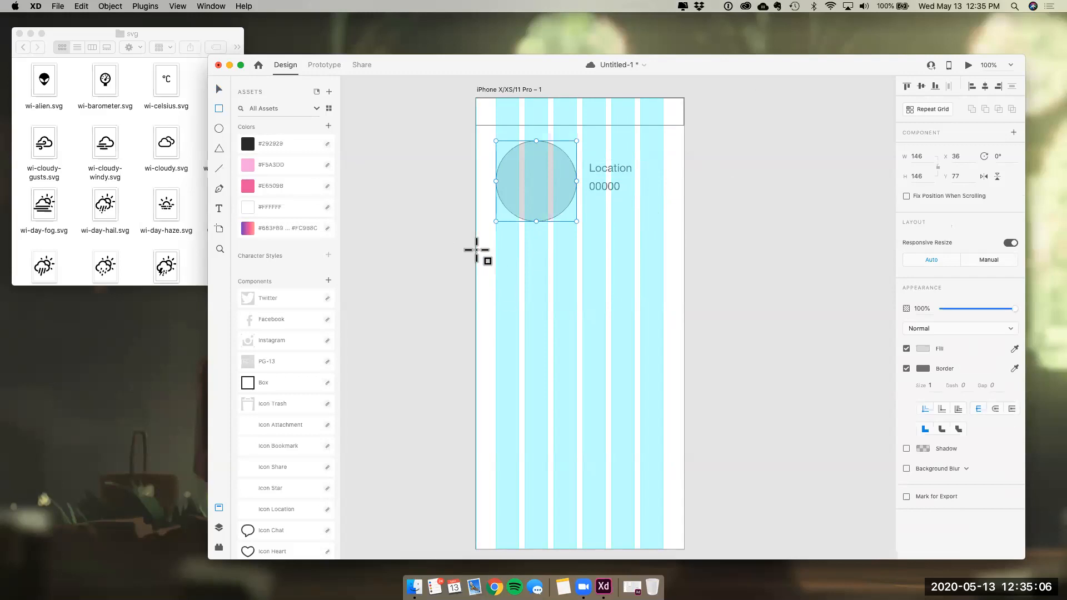
{"action": "mouse_move", "coordinate": [476, 250]}
{"action": "left_mouse_down"}
{"action": "mouse_move", "coordinate": [665, 278]}
{"action": "mouse_move", "coordinate": [692, 336]}
{"action": "mouse_move", "coordinate": [687, 358]}
{"action": "left_mouse_up"}
{"action": "left_click", "coordinate": [218, 91]}
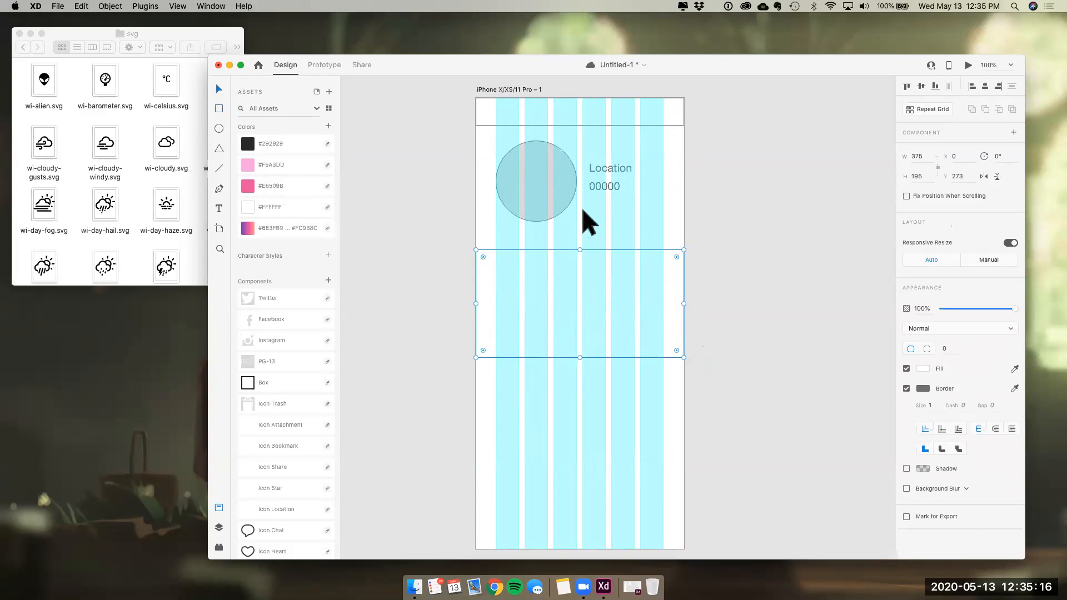
{"action": "left_click", "coordinate": [696, 266]}
Change the large rectangle's border to light grey and its fill to #EAEAEA
{"action": "left_click", "coordinate": [547, 271]}
{"action": "left_click", "coordinate": [923, 389]}
{"action": "left_click_drag", "start_coordinate": [792, 368], "coordinate": [784, 332]}
{"action": "left_click", "coordinate": [661, 319]}
{"action": "left_click", "coordinate": [922, 369]}
{"action": "left_click_drag", "start_coordinate": [881, 372], "coordinate": [776, 314]}
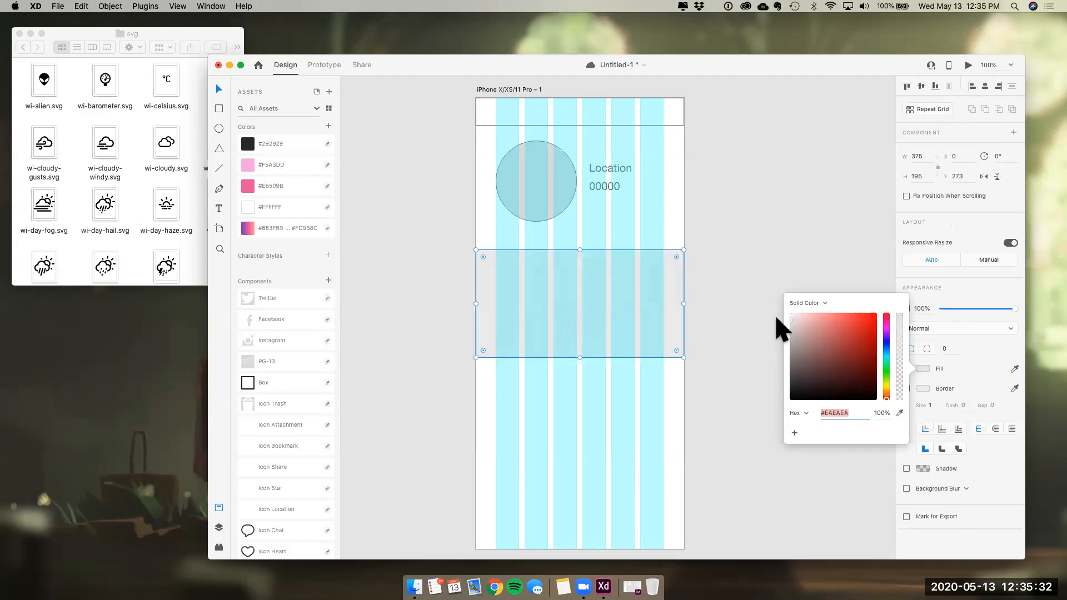
{"action": "left_click", "coordinate": [743, 332]}
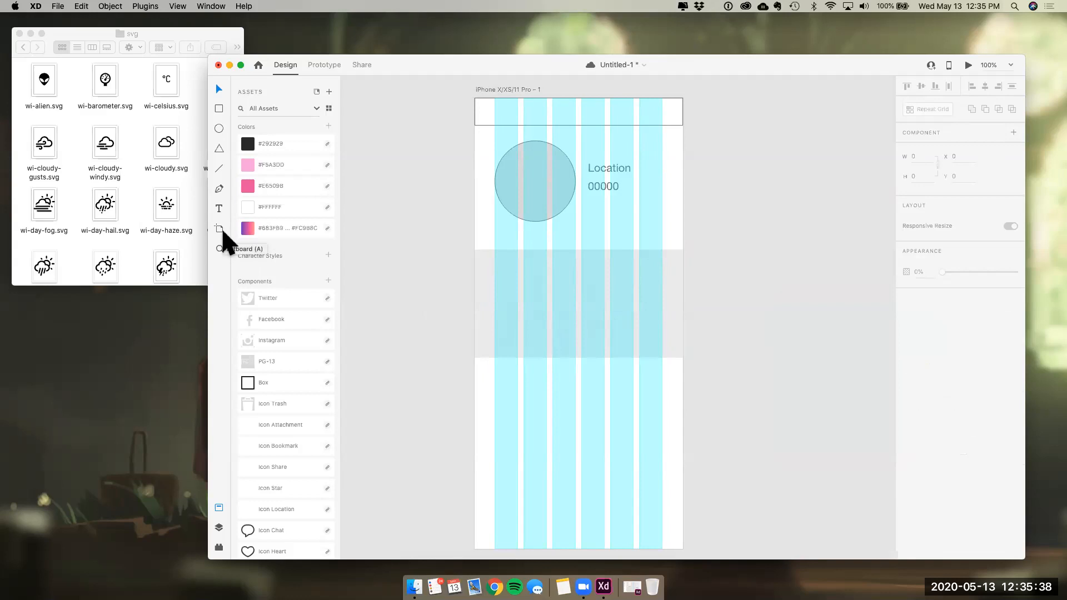
Draw two crossing diagonal lines inside the circle and rotate them together to form an image placeholder X
{"action": "left_click", "coordinate": [219, 168]}
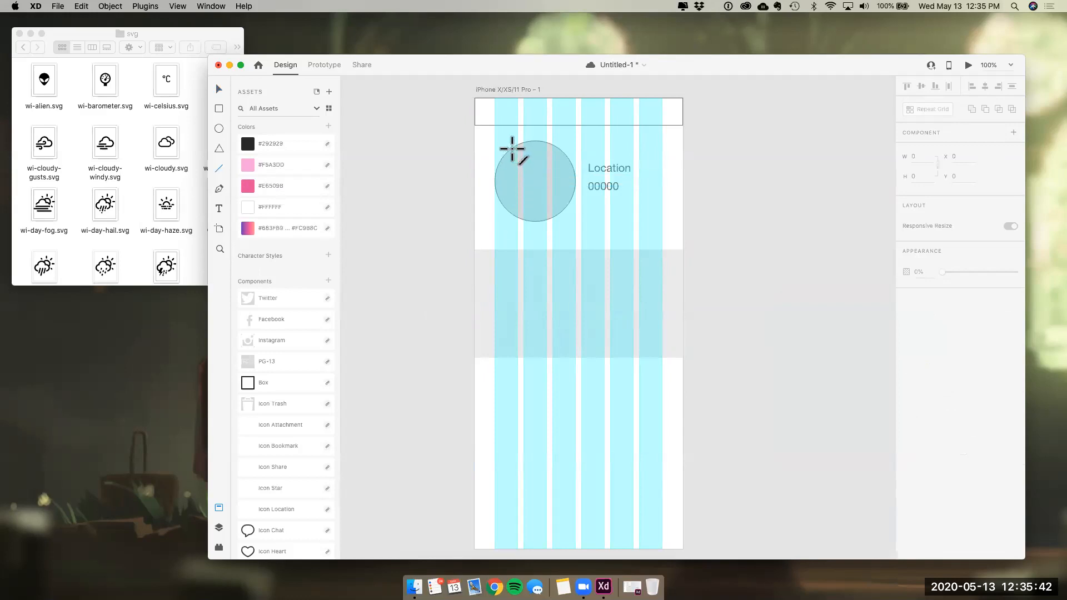
{"action": "left_click_drag", "start_coordinate": [513, 149], "coordinate": [557, 213]}
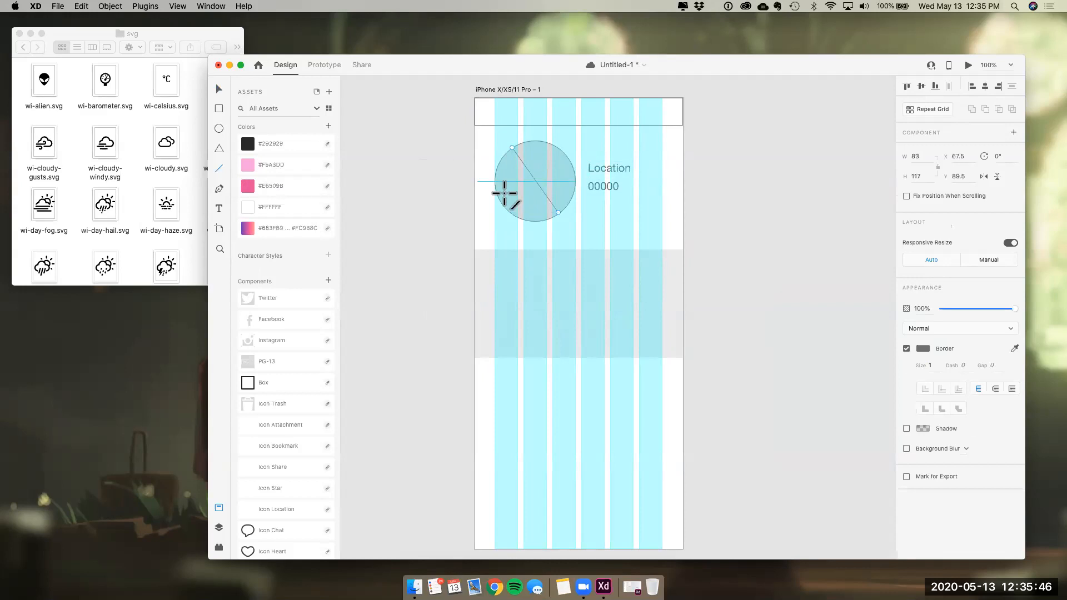
{"action": "mouse_move", "coordinate": [504, 201]}
{"action": "left_mouse_down"}
{"action": "mouse_move", "coordinate": [540, 168]}
{"action": "mouse_move", "coordinate": [570, 159]}
{"action": "left_mouse_up"}
{"action": "key", "text": "v"}
{"action": "left_click", "coordinate": [552, 201], "text": "shift"}
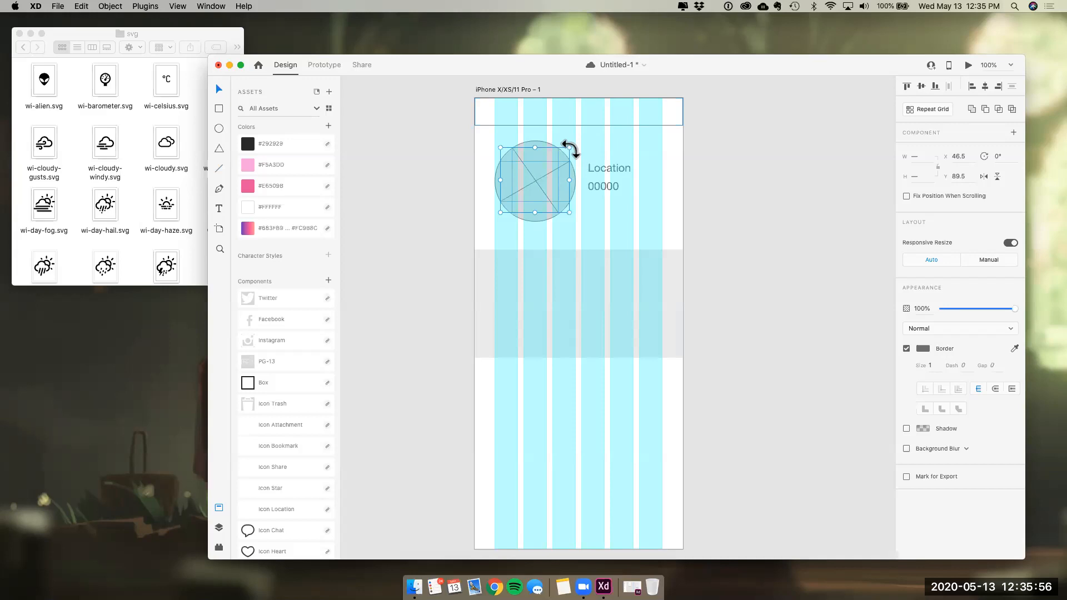
{"action": "left_click_drag", "start_coordinate": [571, 145], "coordinate": [565, 141]}
{"action": "left_click", "coordinate": [766, 269]}
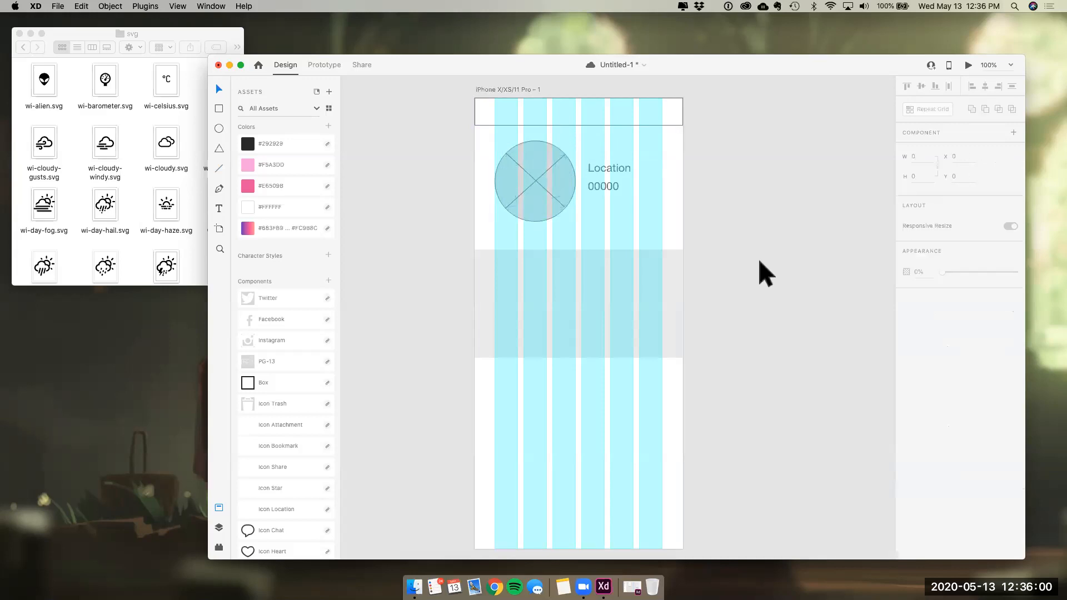
{"action": "left_click", "coordinate": [532, 185]}
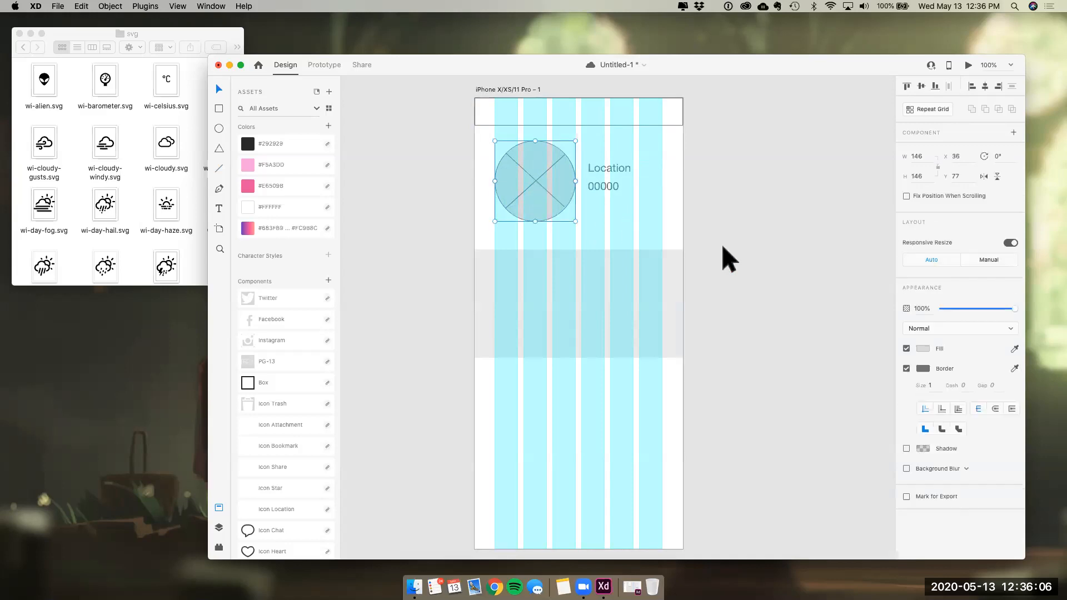
{"action": "left_click", "coordinate": [713, 290]}
{"action": "left_click", "coordinate": [674, 283]}
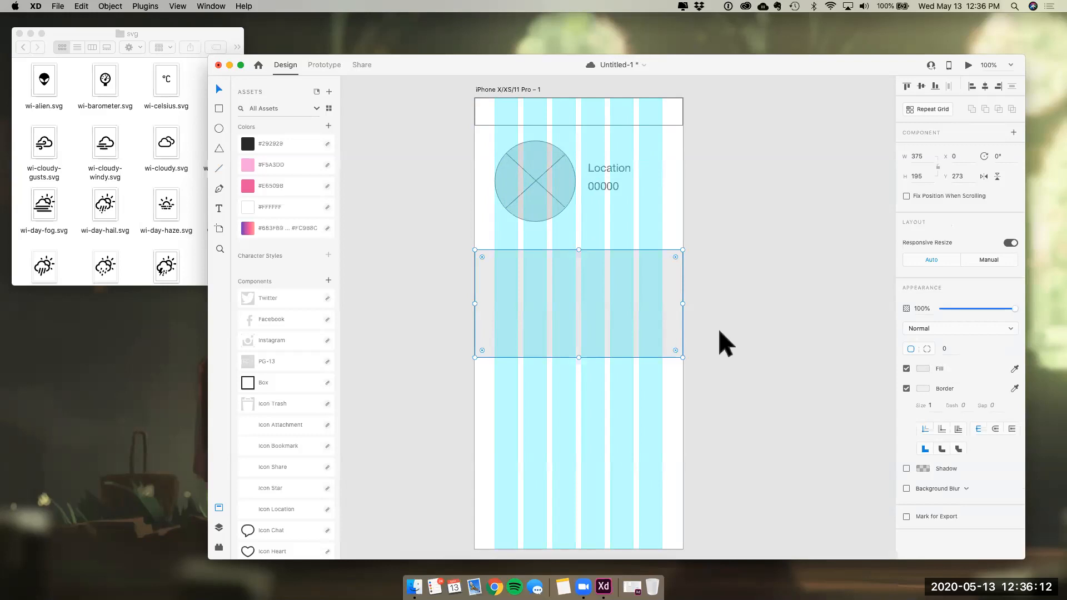
{"action": "scroll", "coordinate": [685, 345], "scroll_direction": "down", "scroll_amount": 3}
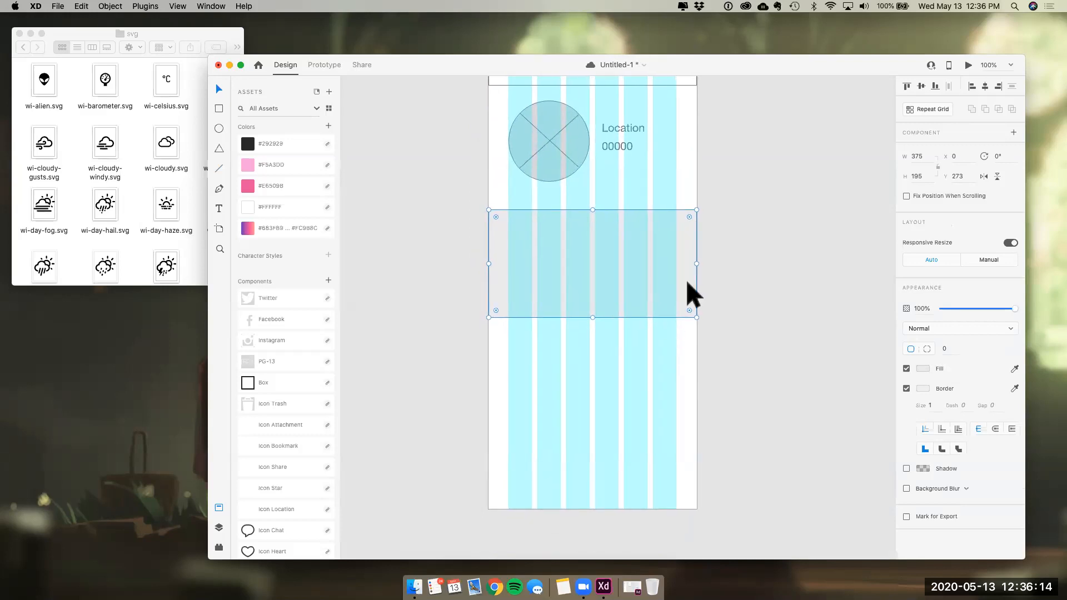
Extend the grey rectangle's top edge upward so it is 204 px high at Y 264
{"action": "left_click", "coordinate": [719, 281]}
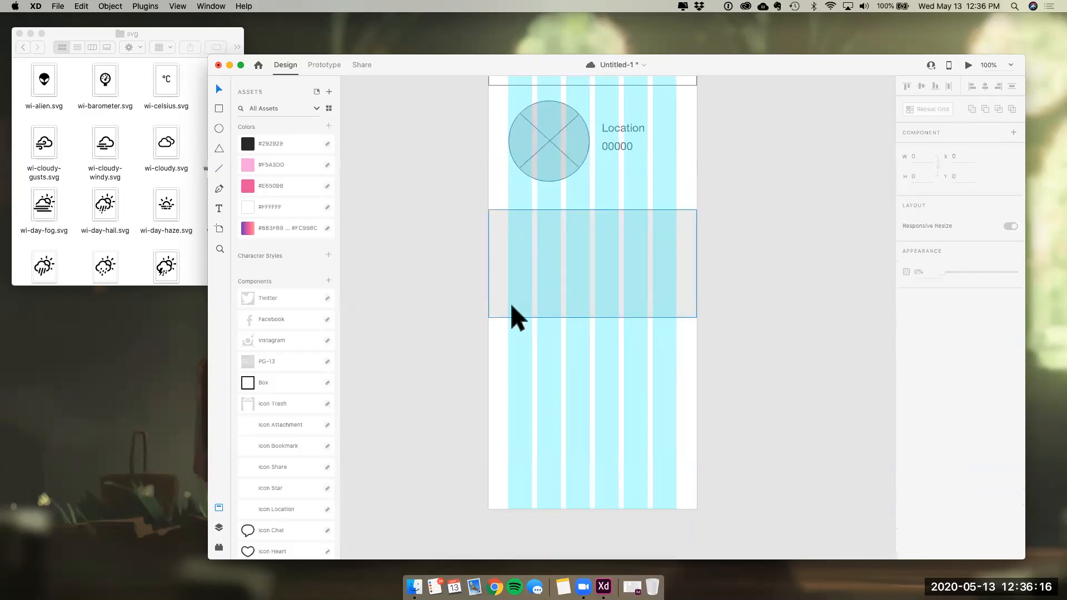
{"action": "left_click", "coordinate": [581, 310]}
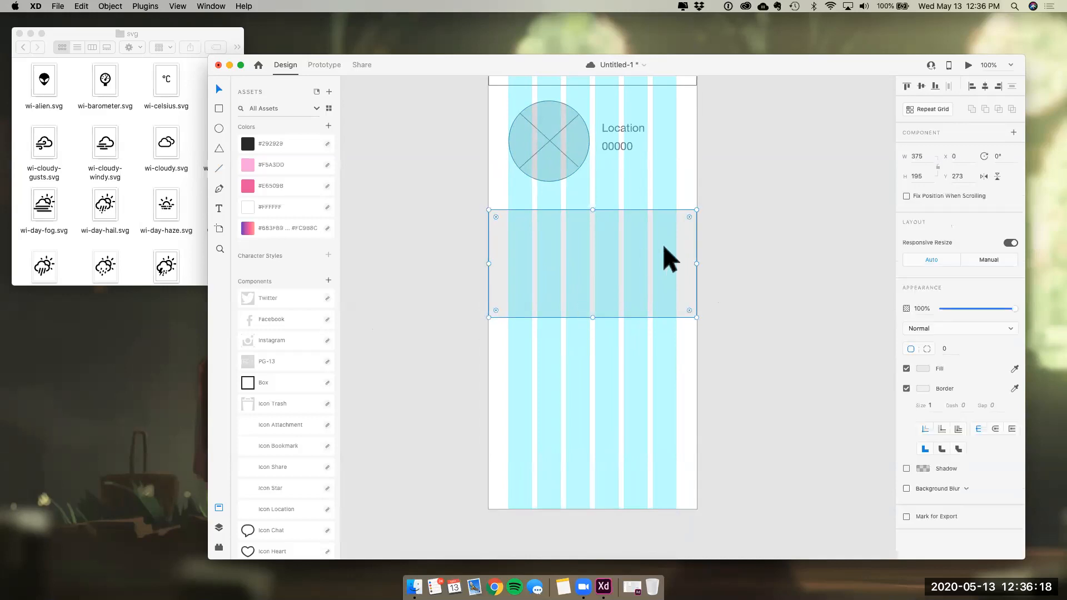
{"action": "left_click_drag", "start_coordinate": [593, 209], "coordinate": [592, 205]}
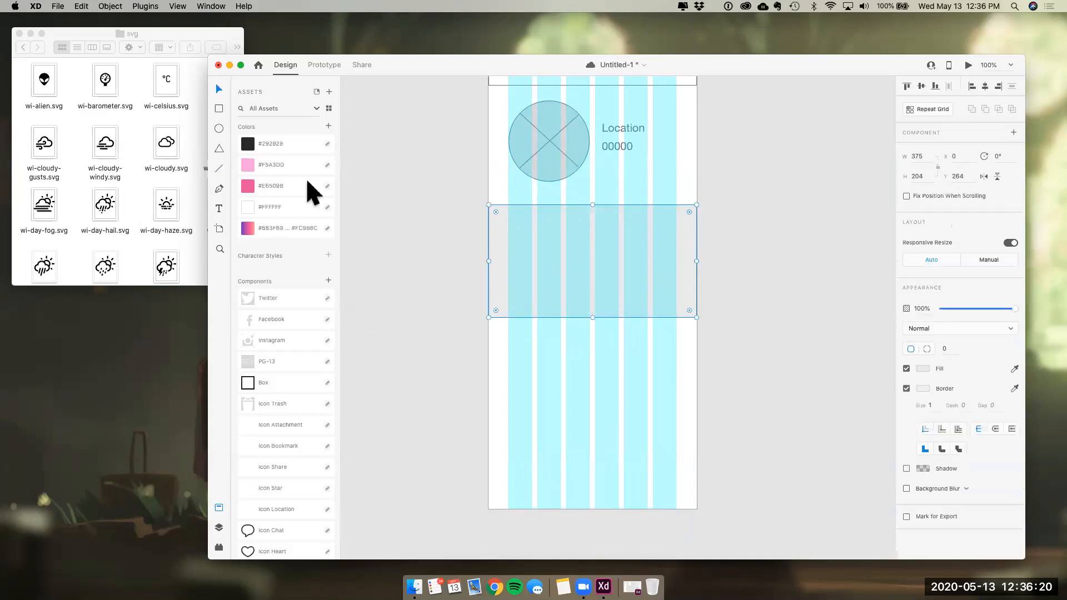
Draw a 42 px circle in the first grid column inside the grey rectangle at Y 306
{"action": "left_click", "coordinate": [219, 129]}
{"action": "left_click_drag", "start_coordinate": [511, 227], "coordinate": [510, 227]}
{"action": "left_click_drag", "start_coordinate": [534, 244], "coordinate": [542, 262]}
{"action": "key", "text": "v"}
{"action": "left_click", "coordinate": [534, 255]}
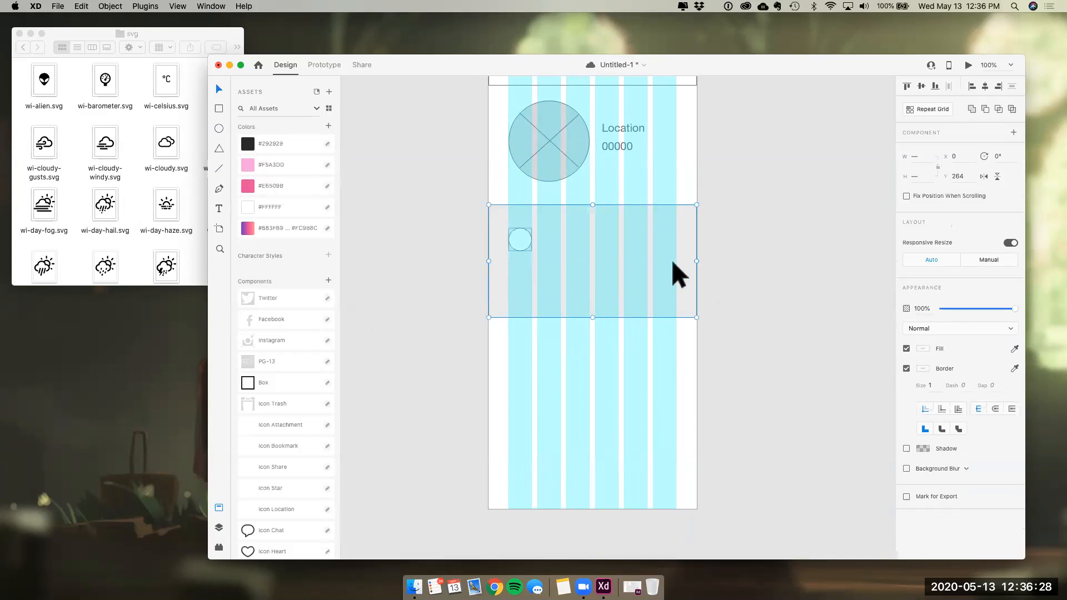
{"action": "left_click", "coordinate": [724, 271]}
Duplicate the small circle into the other five grid columns to form an evenly spaced row of six
{"action": "left_click", "coordinate": [526, 248]}
{"action": "left_click_drag", "start_coordinate": [526, 248], "coordinate": [578, 244], "text": "alt"}
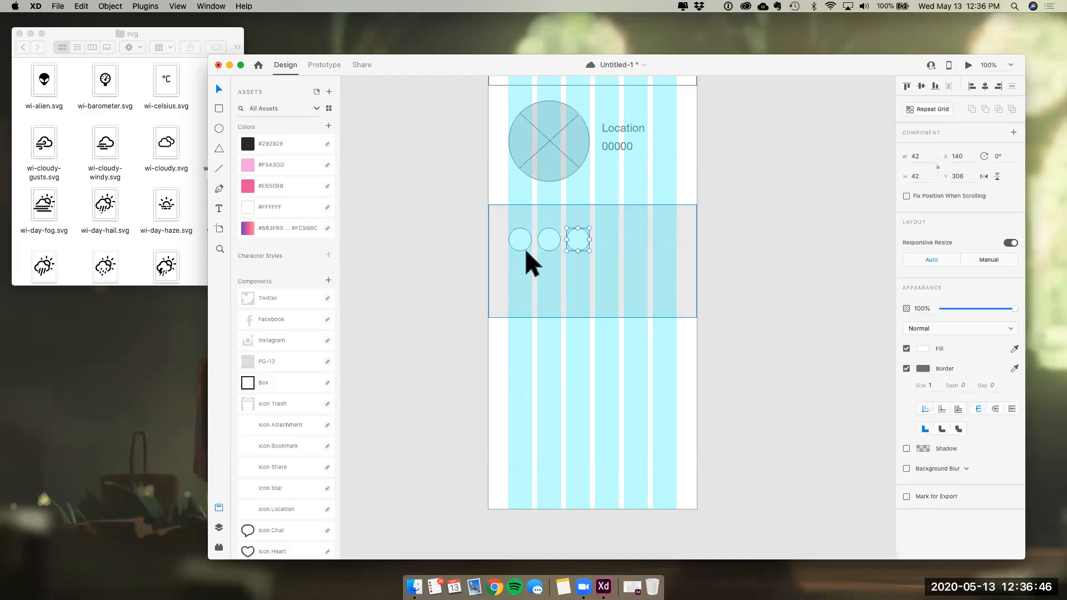
{"action": "left_click", "coordinate": [548, 245]}
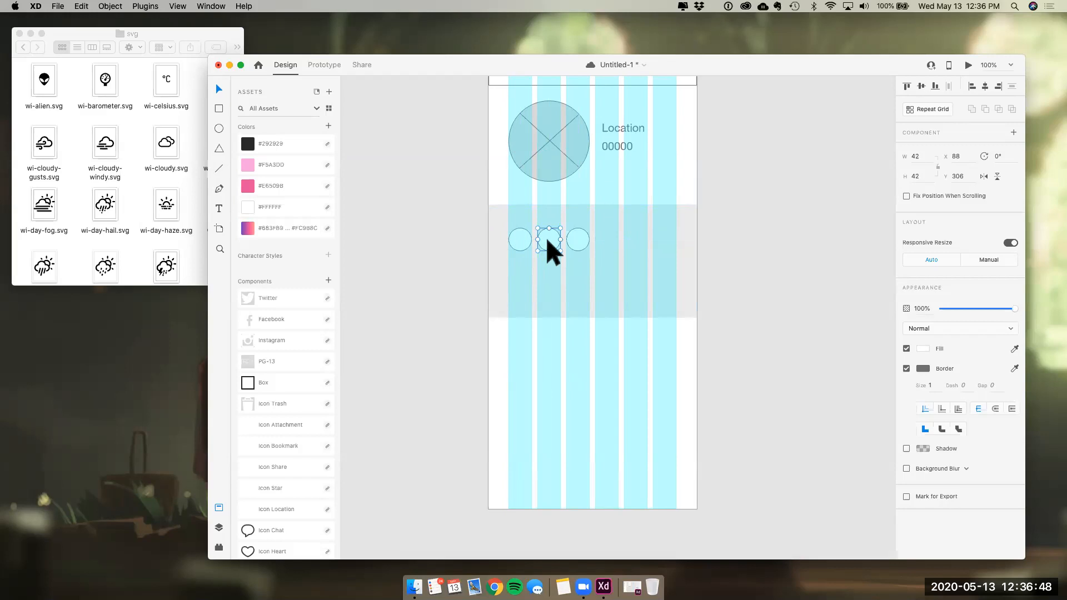
{"action": "left_click_drag", "start_coordinate": [547, 240], "coordinate": [638, 248]}
{"action": "key", "text": "alt"}
{"action": "left_click_drag", "start_coordinate": [634, 241], "coordinate": [662, 241], "text": "alt"}
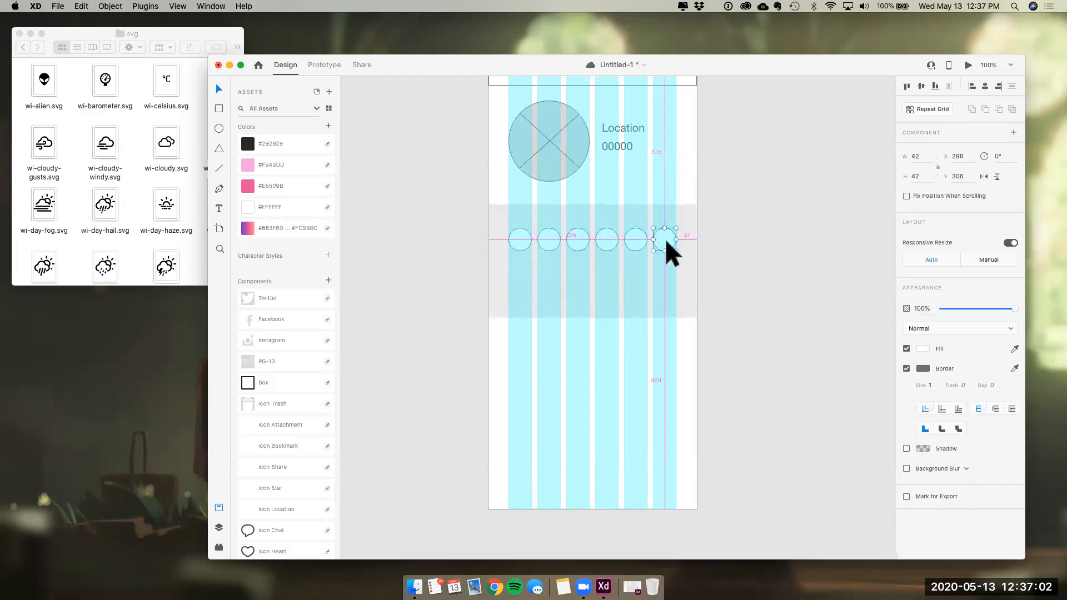
{"action": "left_click", "coordinate": [715, 282]}
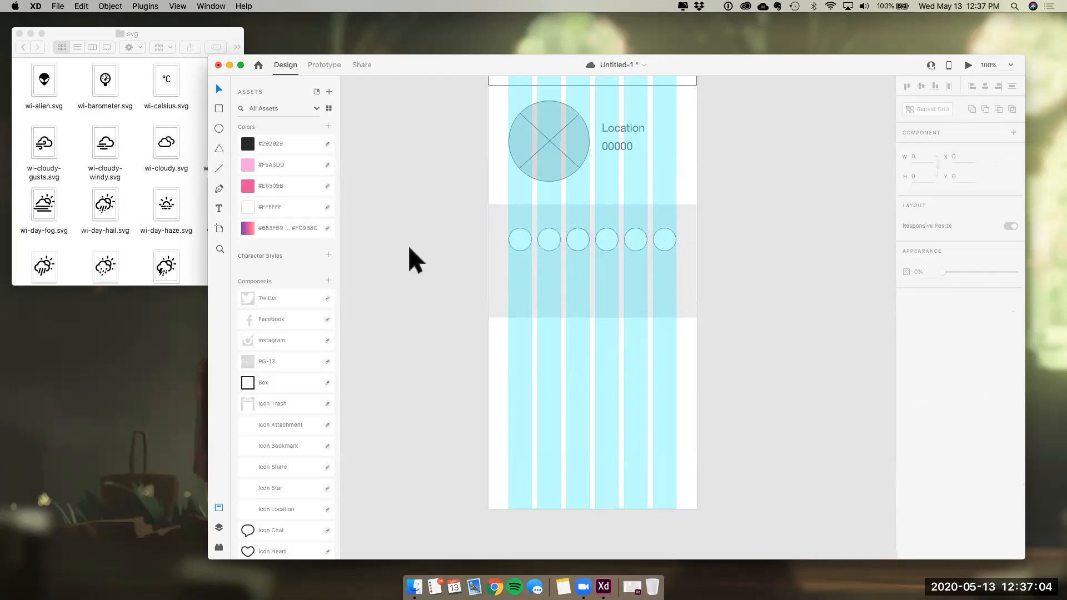
Add a text box about 139 px wide above the row of circles reading "Weather Forecast"
{"action": "left_click", "coordinate": [219, 208]}
{"action": "left_click_drag", "start_coordinate": [553, 221], "coordinate": [630, 213]}
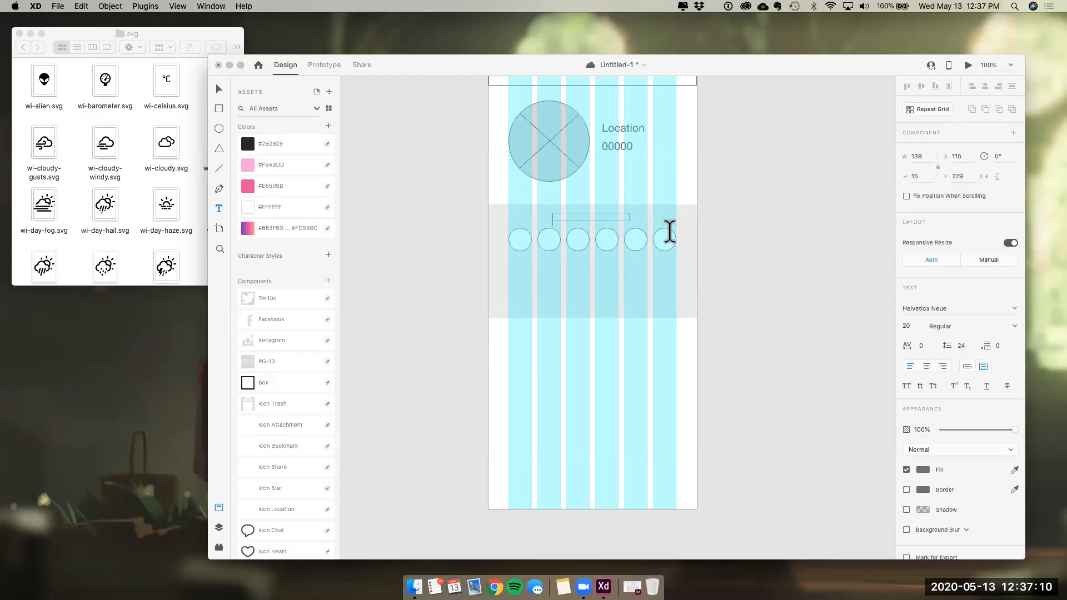
{"action": "type", "text": "Weather Foreca"}
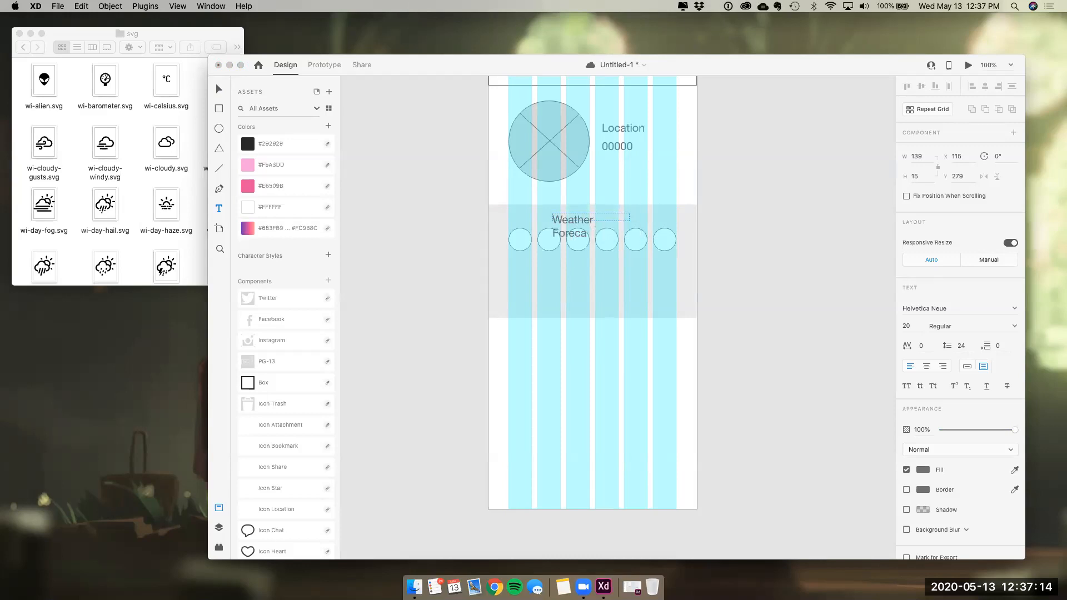
{"action": "key", "text": "BackSpace"}
{"action": "key", "text": "BackSpace"}
{"action": "type", "text": "t"}
Set the "Weather Forecast" text to size 16 with centre alignment and save the document
{"action": "key", "text": "super+a"}
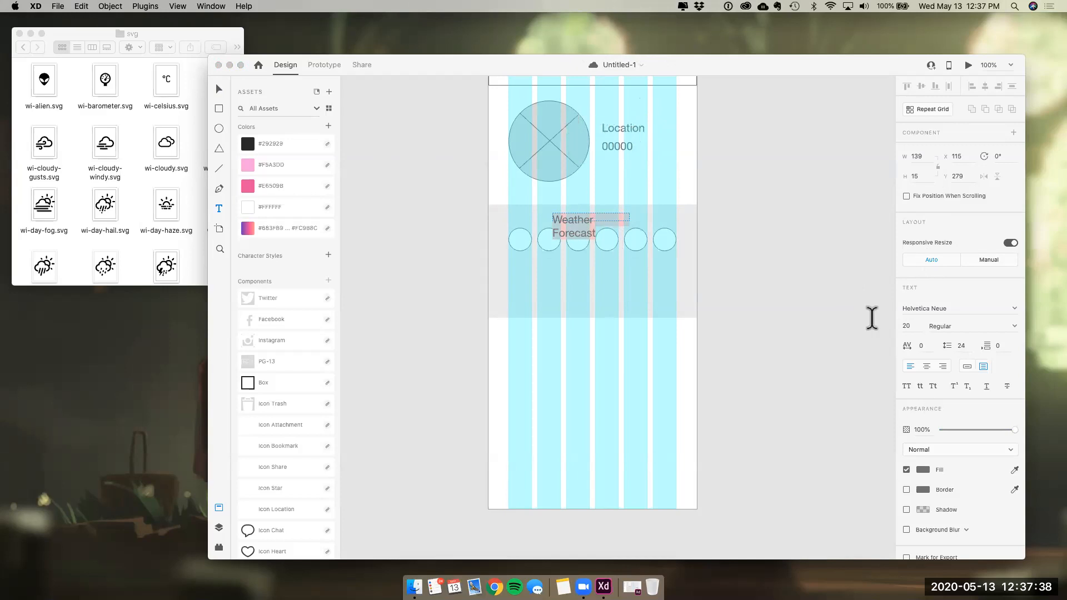
{"action": "left_click", "coordinate": [907, 325]}
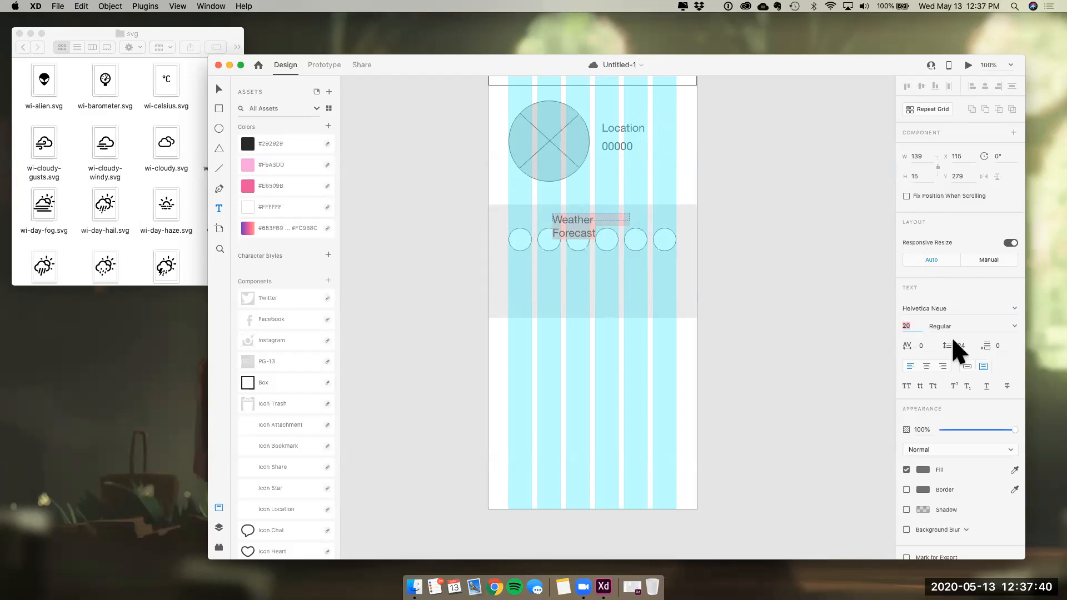
{"action": "key", "text": "Down"}
{"action": "key", "text": "Down"}
{"action": "key", "text": "Down"}
{"action": "key", "text": "Down"}
{"action": "left_click", "coordinate": [927, 366]}
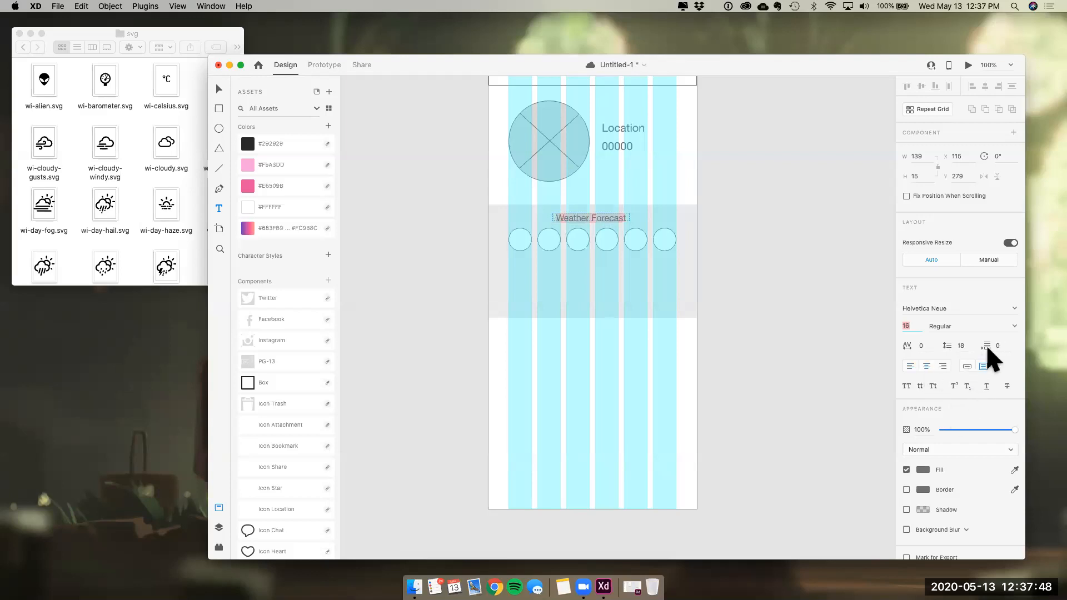
{"action": "left_click", "coordinate": [962, 345]}
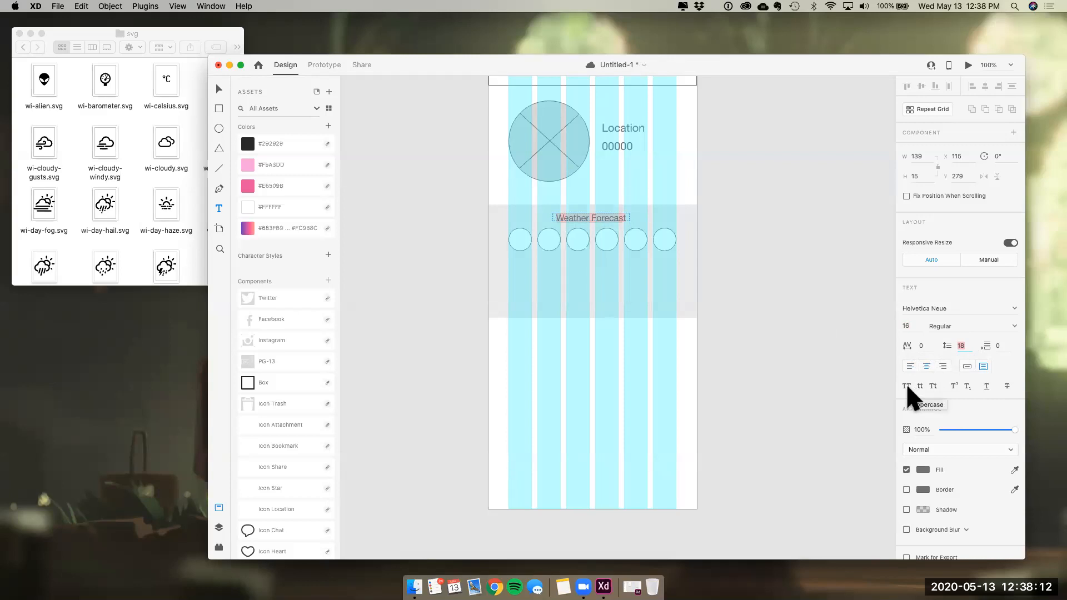
{"action": "key", "text": "super+s"}
Try the Bold weight on the "Weather Forecast" text, return it to Regular and view the blend modes
{"action": "left_click", "coordinate": [1015, 326]}
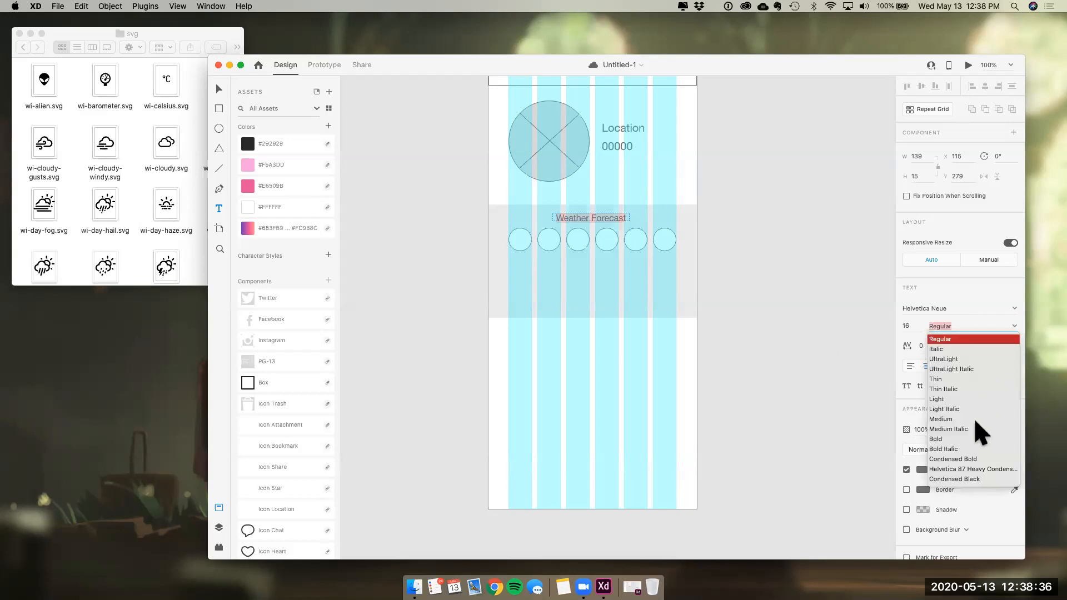
{"action": "left_click", "coordinate": [945, 439]}
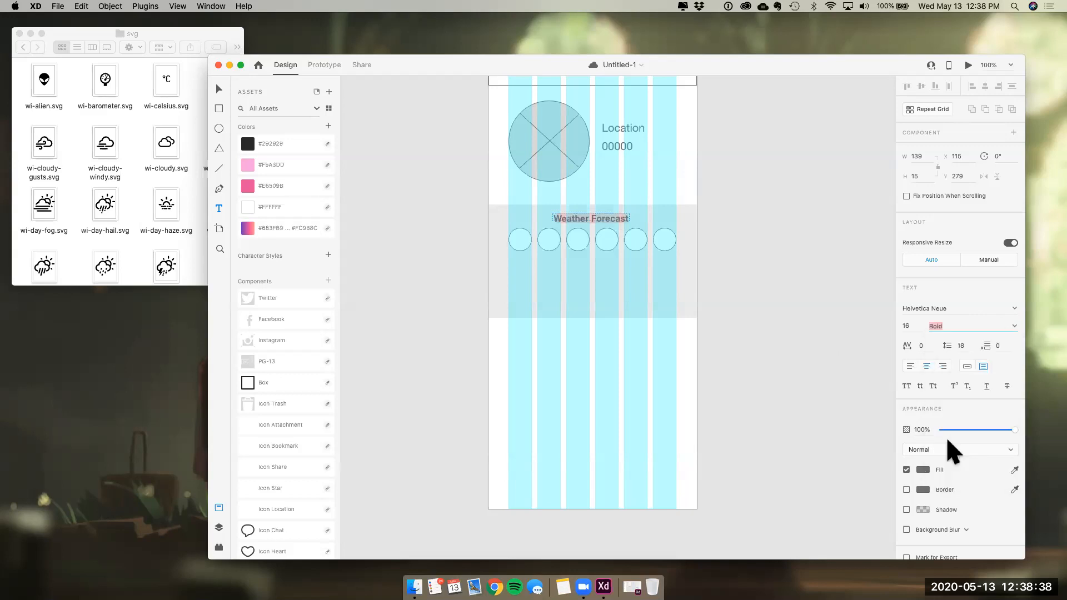
{"action": "left_click", "coordinate": [1014, 326]}
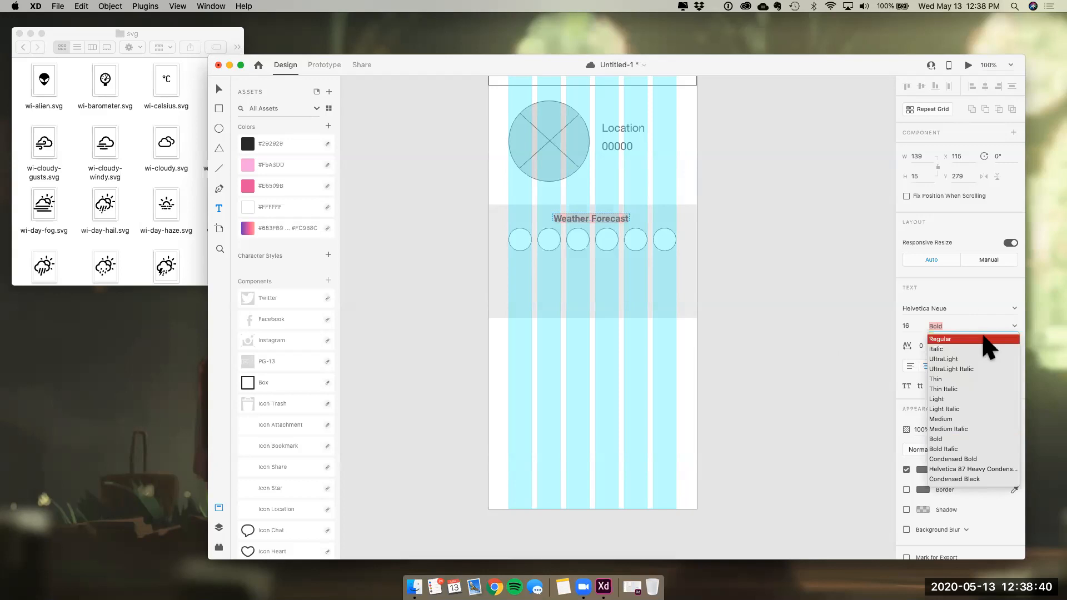
{"action": "left_click", "coordinate": [981, 336]}
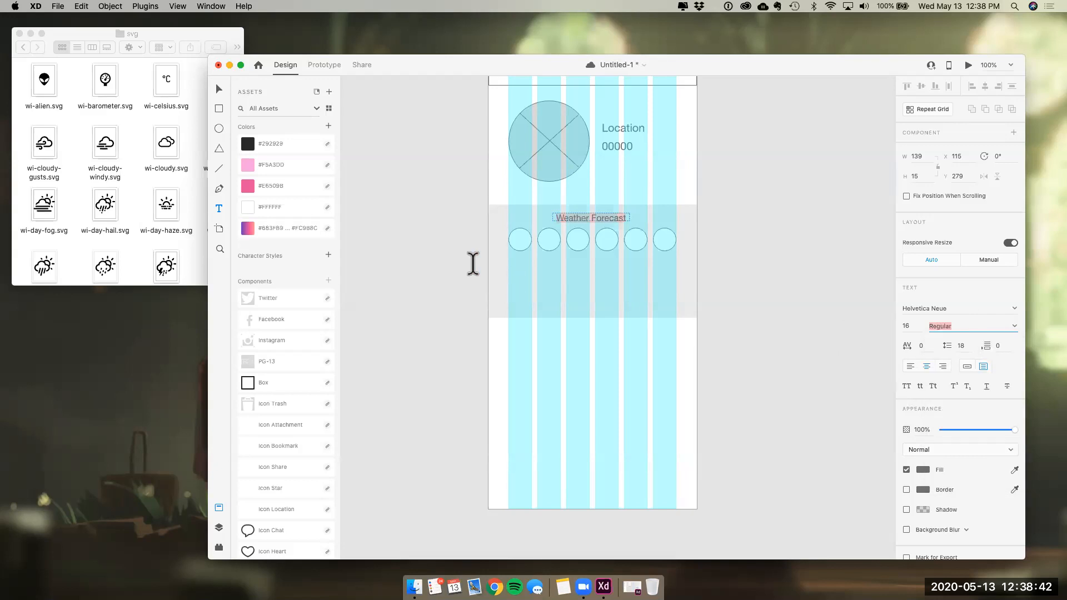
{"action": "left_click", "coordinate": [973, 451]}
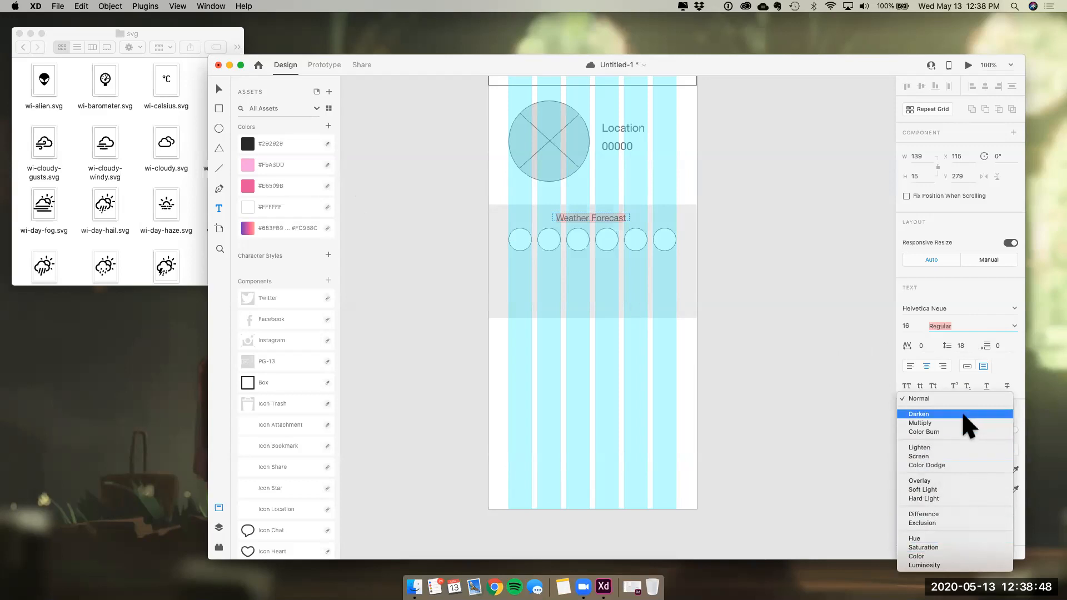
{"action": "left_click", "coordinate": [866, 406]}
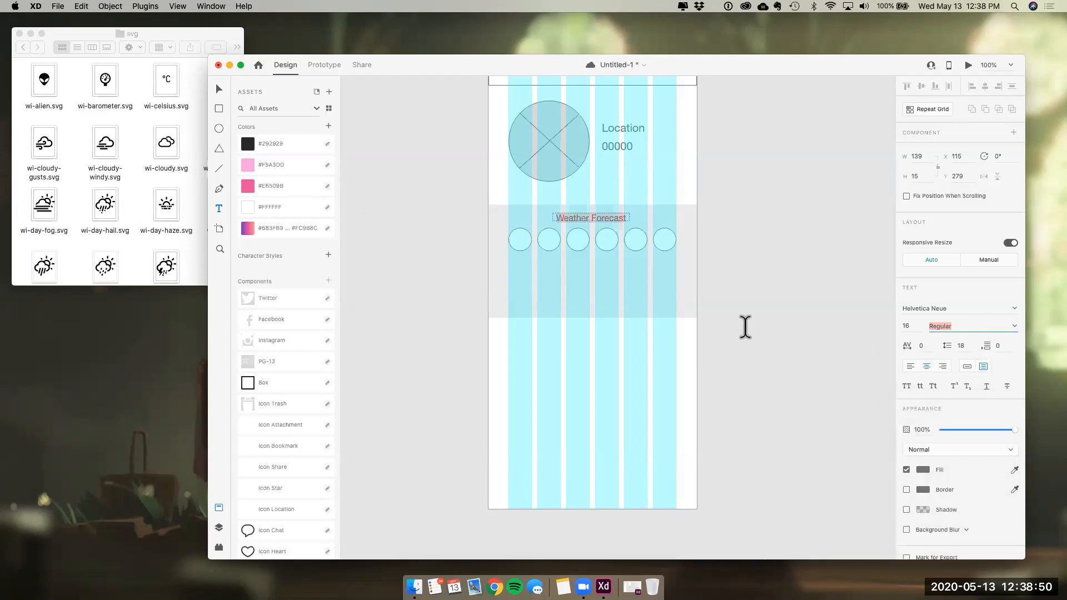
Extend the "Weather Forecast" text box's bottom edge to a height of 19 px
{"action": "left_click", "coordinate": [219, 89]}
{"action": "key", "text": "super+Tab"}
{"action": "left_click_drag", "start_coordinate": [591, 222], "coordinate": [592, 224]}
{"action": "left_click", "coordinate": [741, 239]}
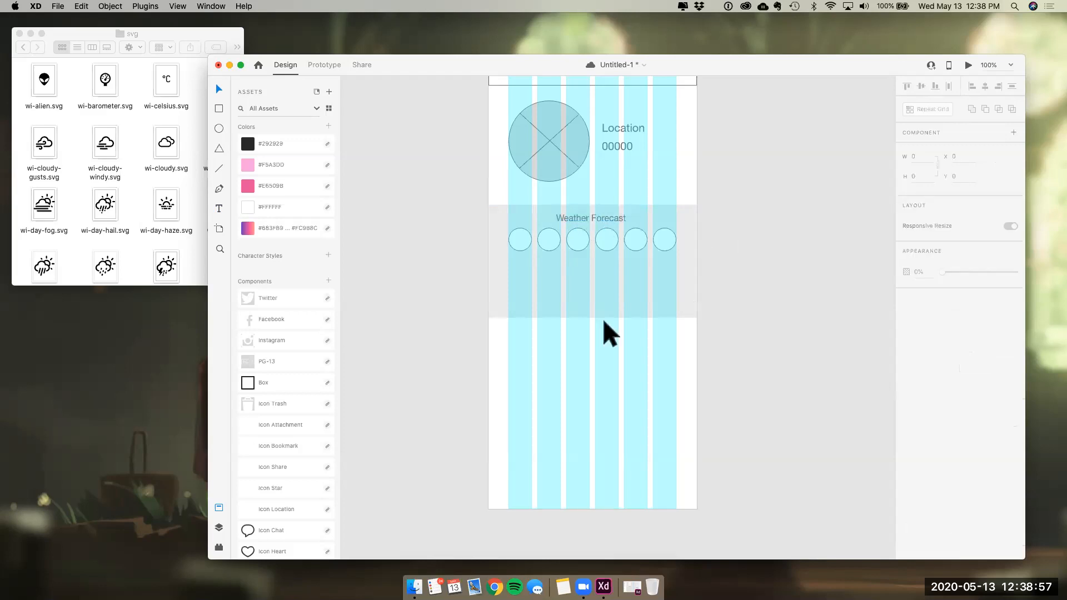
Select all six small circles and move them together down to Y 313
{"action": "left_click", "coordinate": [521, 241]}
{"action": "left_click", "coordinate": [547, 242], "text": "shift"}
{"action": "left_click", "coordinate": [576, 245], "text": "shift"}
{"action": "left_click", "coordinate": [607, 244], "text": "shift"}
{"action": "left_click", "coordinate": [634, 244], "text": "shift"}
{"action": "left_click", "coordinate": [666, 243], "text": "shift"}
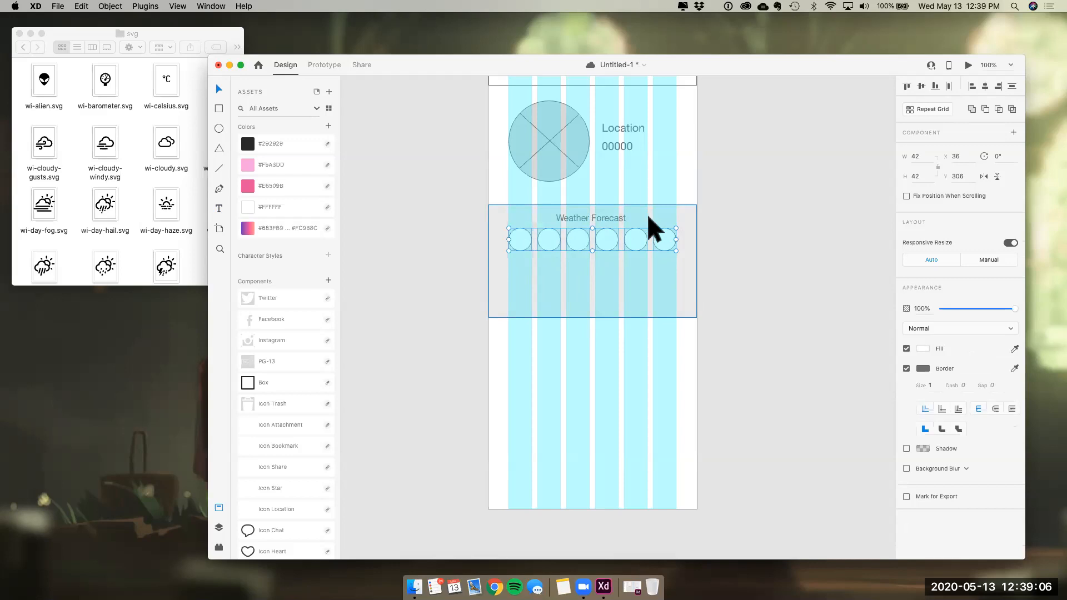
{"action": "scroll", "coordinate": [634, 218], "scroll_direction": "right", "scroll_amount": 1}
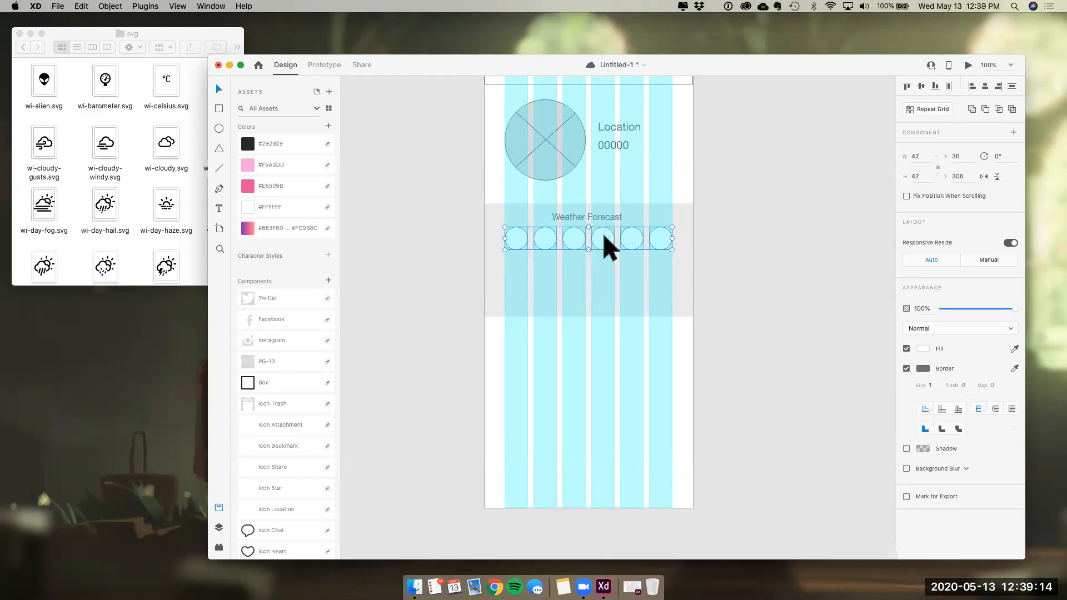
{"action": "left_click_drag", "start_coordinate": [604, 235], "coordinate": [507, 197]}
{"action": "left_click", "coordinate": [604, 218]}
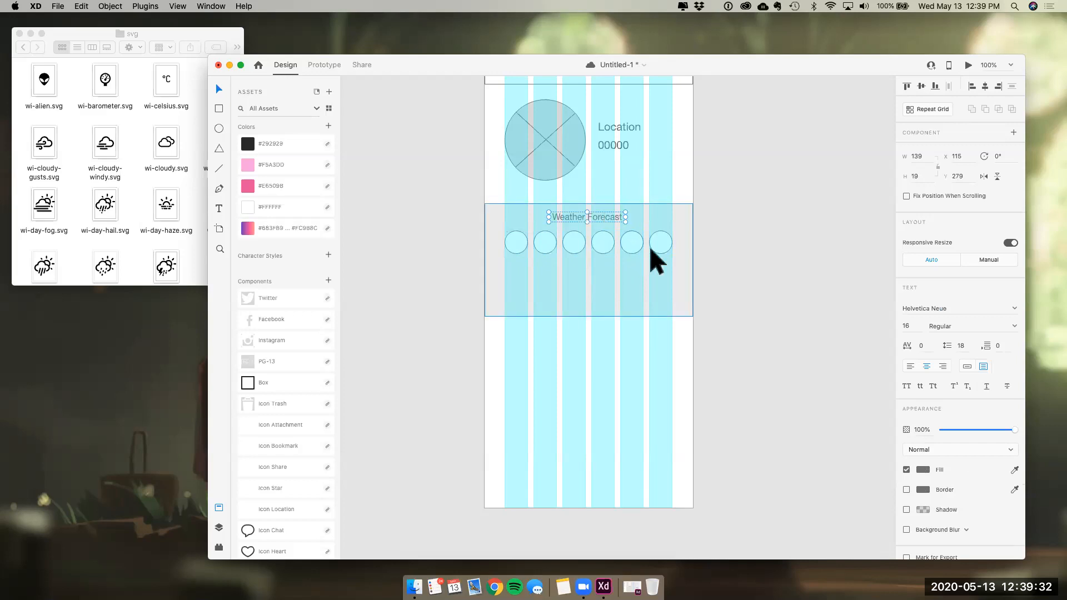
Move the row of six circles further down to Y 323 and group the circles
{"action": "left_click_drag", "start_coordinate": [738, 254], "coordinate": [503, 247]}
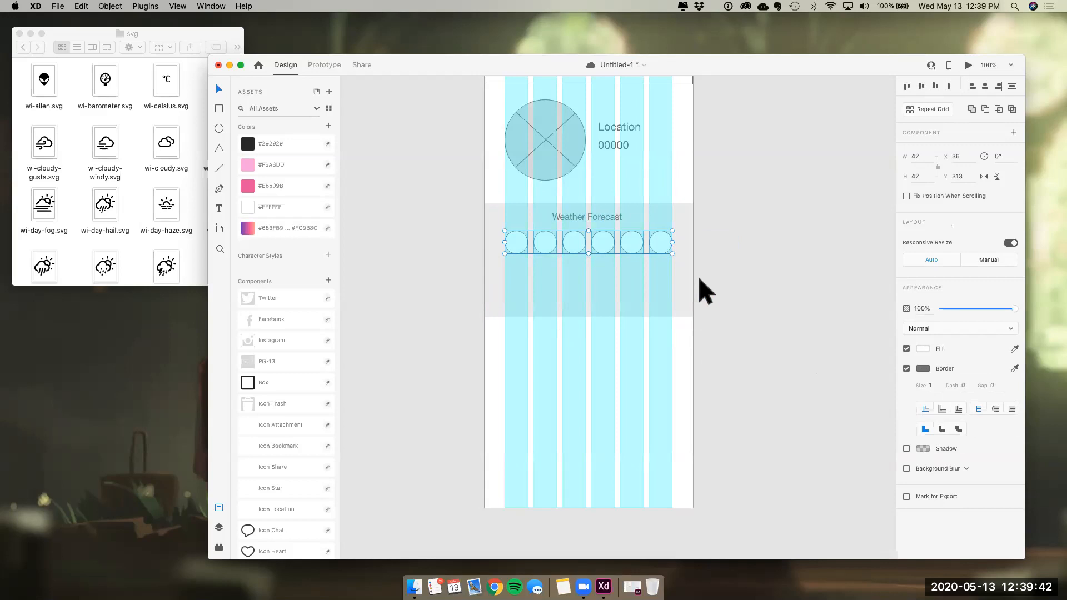
{"action": "mouse_move", "coordinate": [638, 239]}
{"action": "left_mouse_down"}
{"action": "mouse_move", "coordinate": [639, 252]}
{"action": "mouse_move", "coordinate": [637, 240]}
{"action": "mouse_move", "coordinate": [655, 251]}
{"action": "left_mouse_up"}
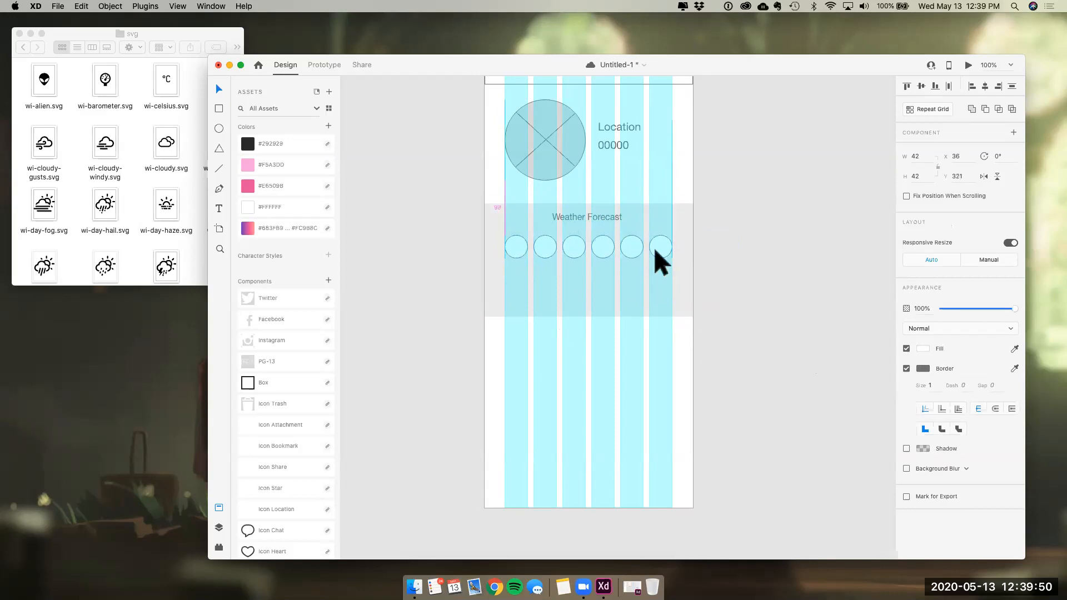
{"action": "left_click_drag", "start_coordinate": [655, 250], "coordinate": [655, 251]}
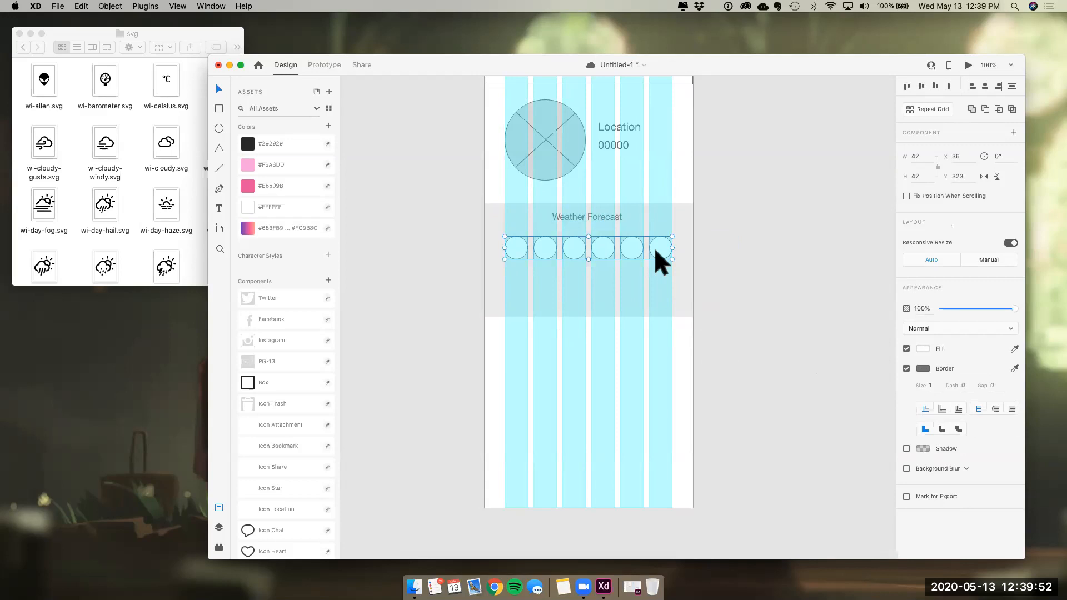
{"action": "key", "text": "super+g"}
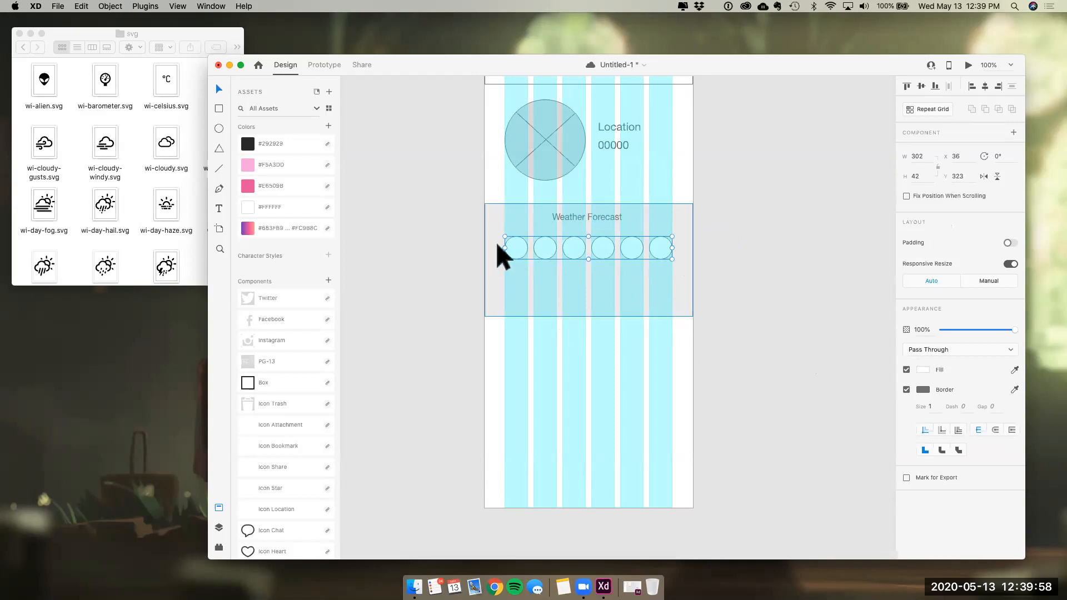
Try moving the grouped row of circles as one object and undo the move
{"action": "left_click_drag", "start_coordinate": [709, 253], "coordinate": [467, 233]}
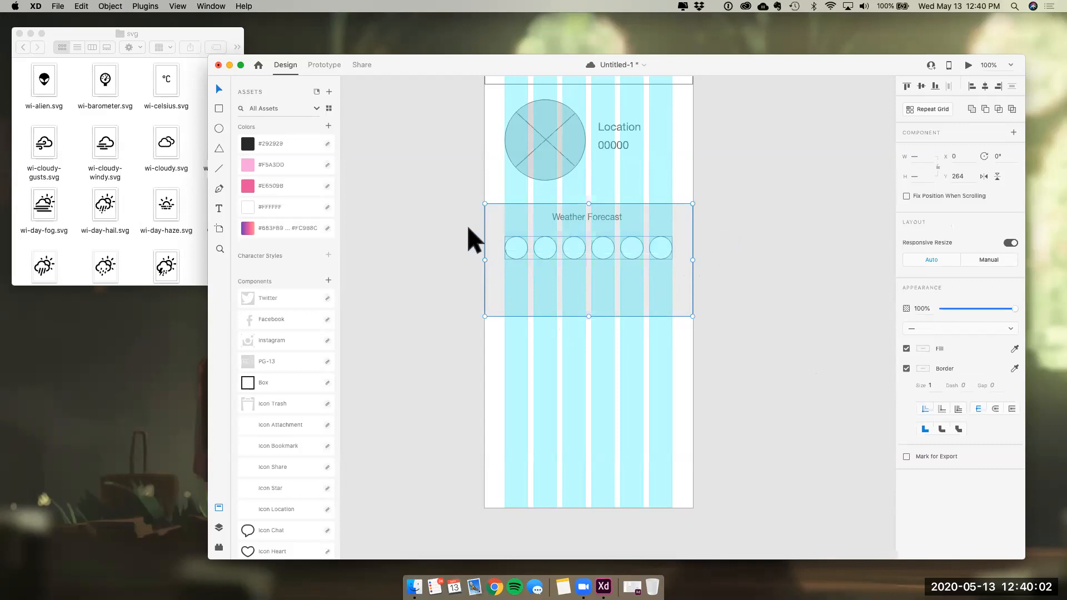
{"action": "left_click", "coordinate": [719, 302]}
{"action": "left_click", "coordinate": [662, 253]}
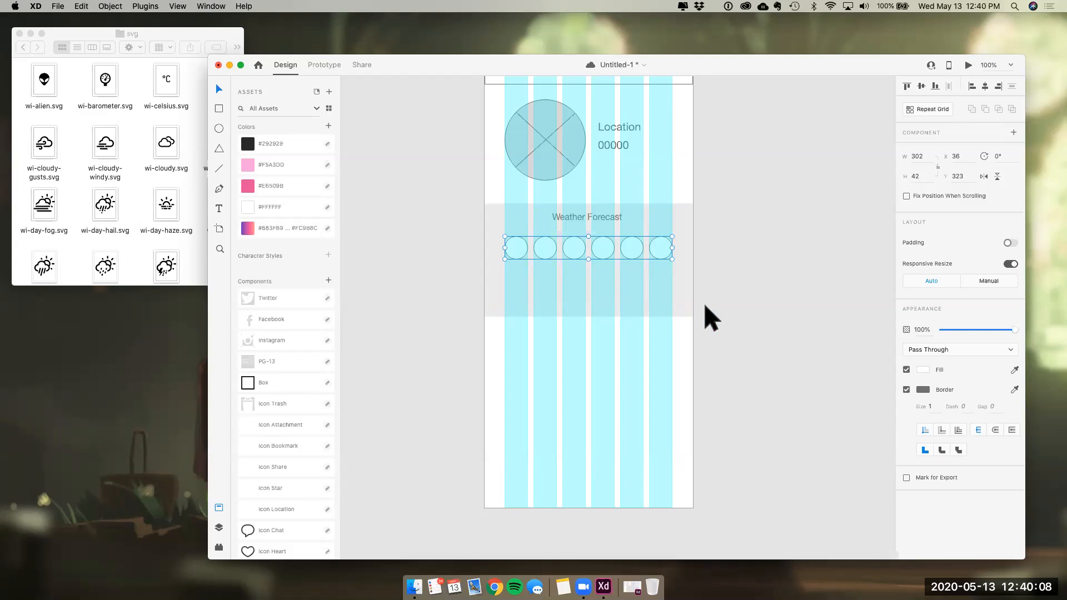
{"action": "left_click", "coordinate": [744, 312]}
{"action": "mouse_move", "coordinate": [661, 249]}
{"action": "left_mouse_down"}
{"action": "mouse_move", "coordinate": [578, 237]}
{"action": "mouse_move", "coordinate": [674, 261]}
{"action": "left_mouse_up"}
{"action": "key", "text": "super+z"}
{"action": "key", "text": "super+z"}
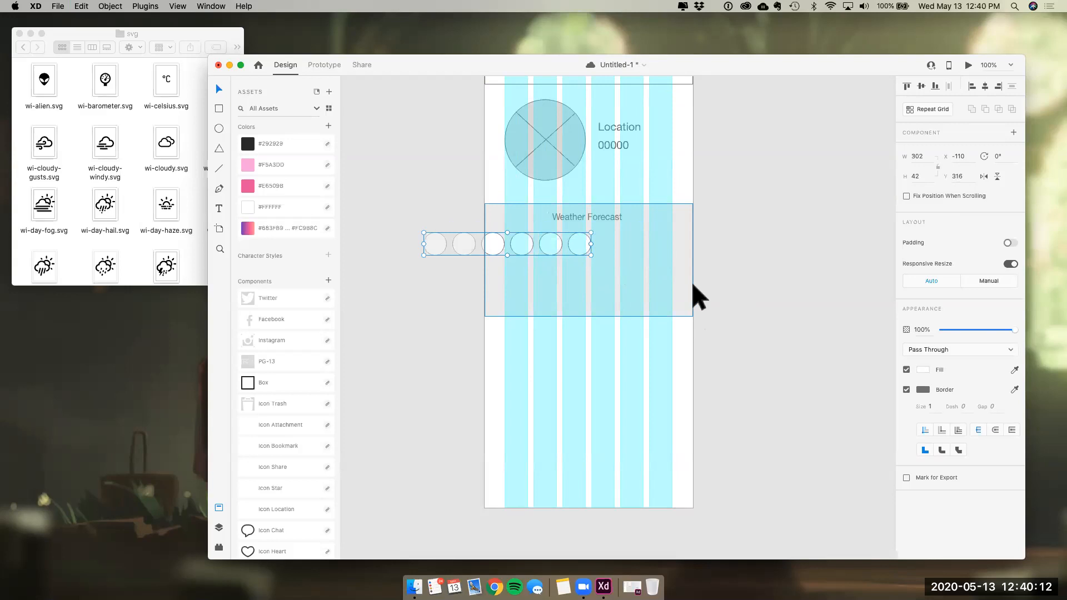
{"action": "left_click", "coordinate": [735, 305]}
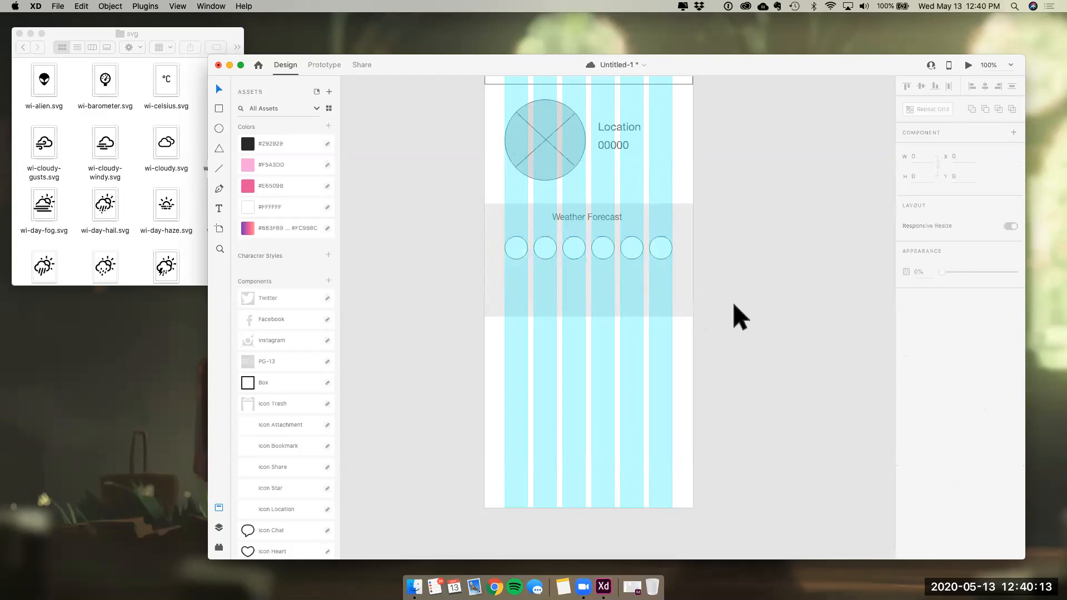
Add a 42 by 25 px text box reading "00" under the first circle and nudge it up to Y 381
{"action": "left_click", "coordinate": [605, 310]}
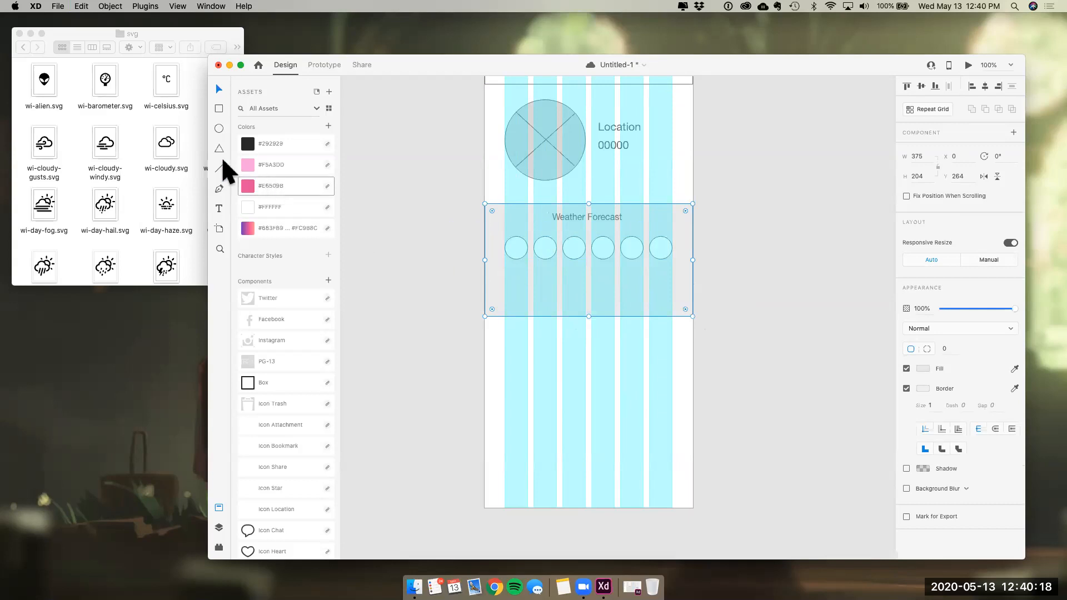
{"action": "left_click", "coordinate": [219, 208]}
{"action": "left_click_drag", "start_coordinate": [505, 280], "coordinate": [528, 293]}
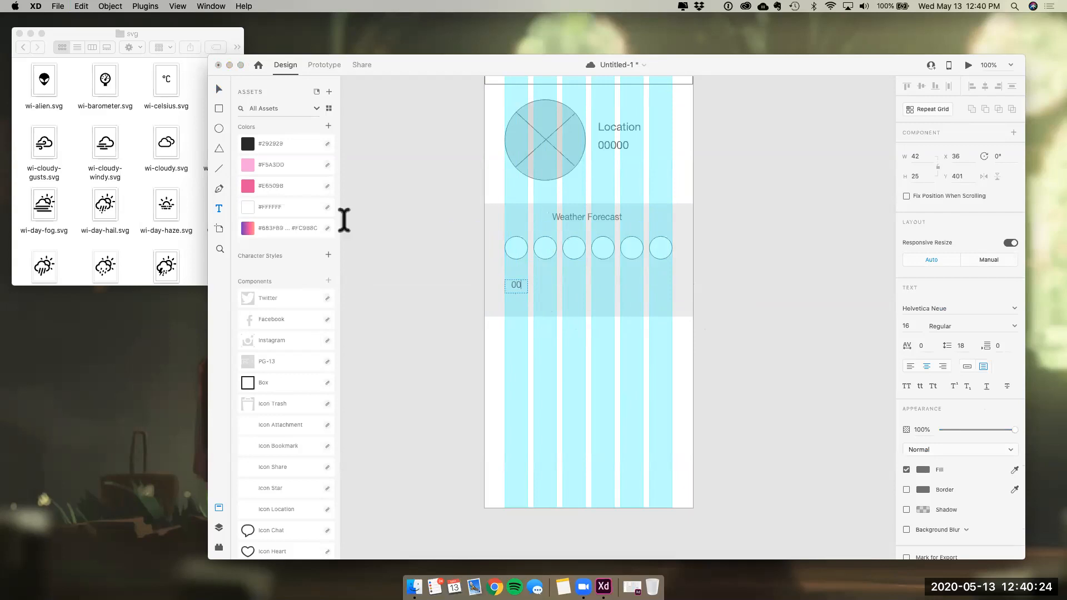
{"action": "left_click", "coordinate": [219, 89]}
{"action": "key", "text": "shift+Up"}
{"action": "key", "text": "shift+Up"}
Duplicate the "00" text box along its row so that one copy sits under each of the other five circles
{"action": "key", "text": "alt"}
{"action": "left_click_drag", "start_coordinate": [525, 273], "coordinate": [578, 273]}
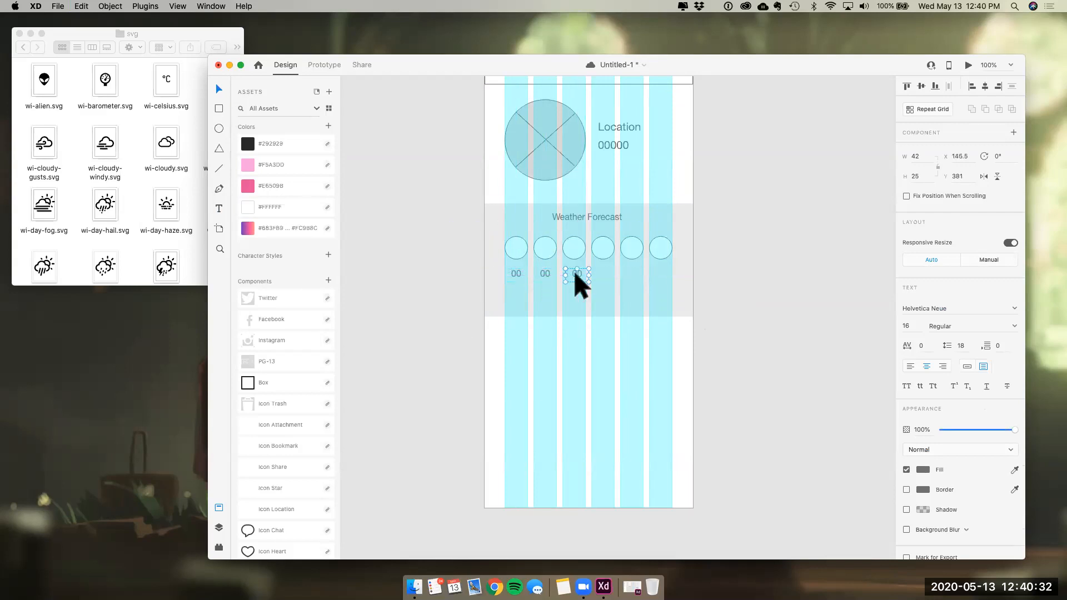
{"action": "key", "text": "super+z"}
{"action": "key", "text": "super+shift+z"}
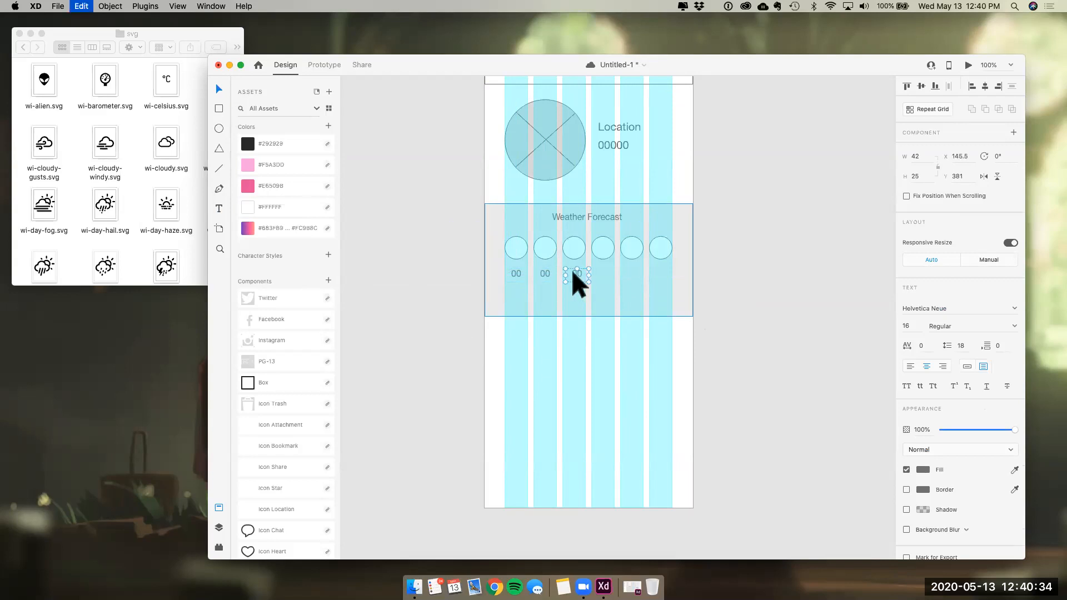
{"action": "left_click_drag", "start_coordinate": [572, 272], "coordinate": [660, 273]}
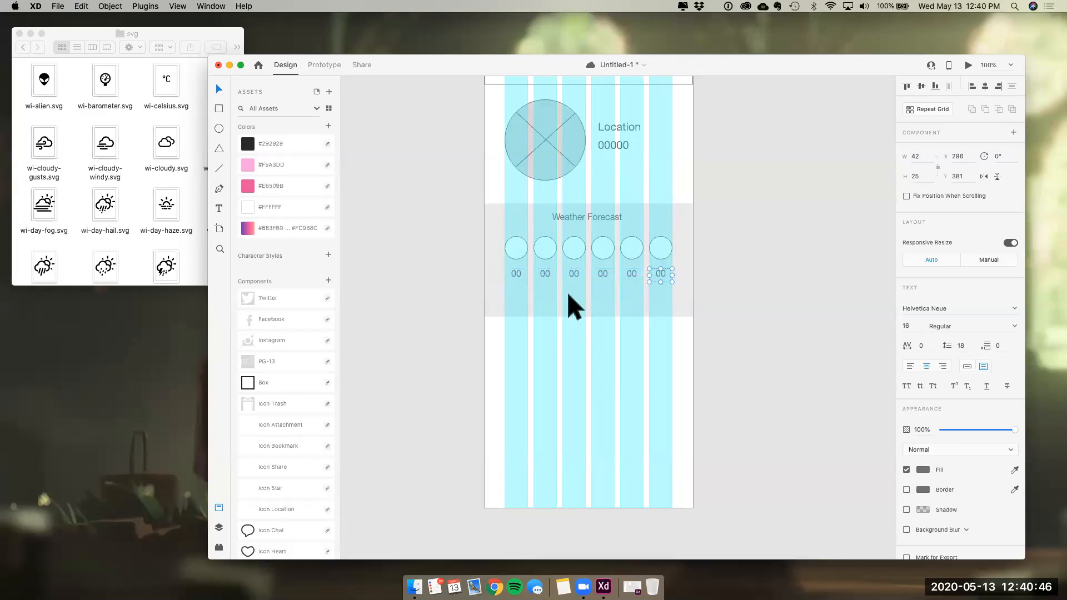
{"action": "left_click", "coordinate": [798, 305]}
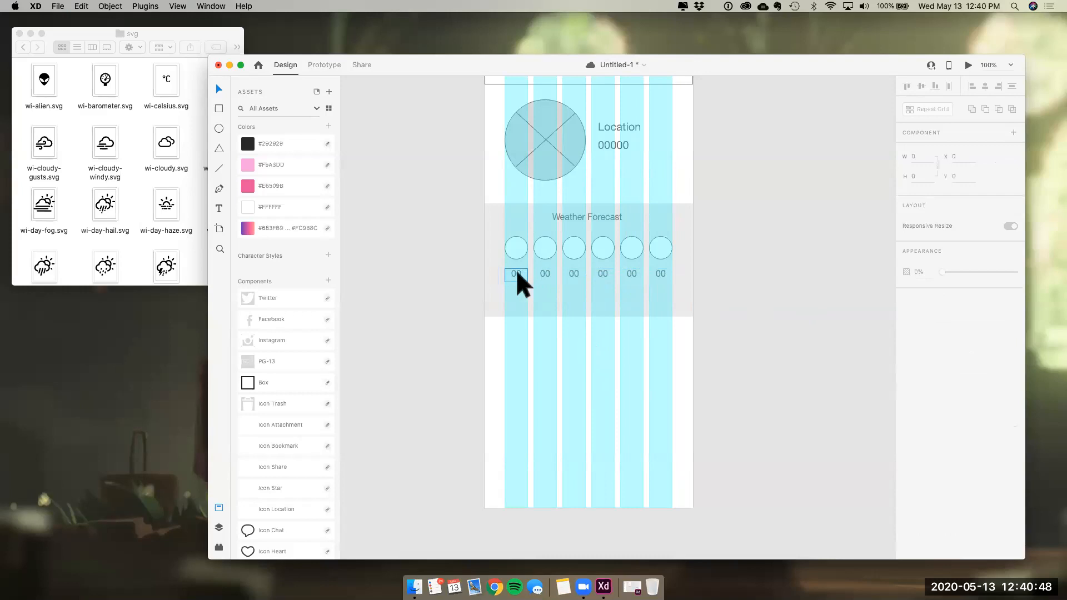
Select the row of six "00" values and duplicate it directly below as a second row at Y 411
{"action": "left_click_drag", "start_coordinate": [716, 296], "coordinate": [494, 264]}
{"action": "double_click", "coordinate": [631, 273]}
{"action": "left_click_drag", "start_coordinate": [631, 273], "coordinate": [631, 291]}
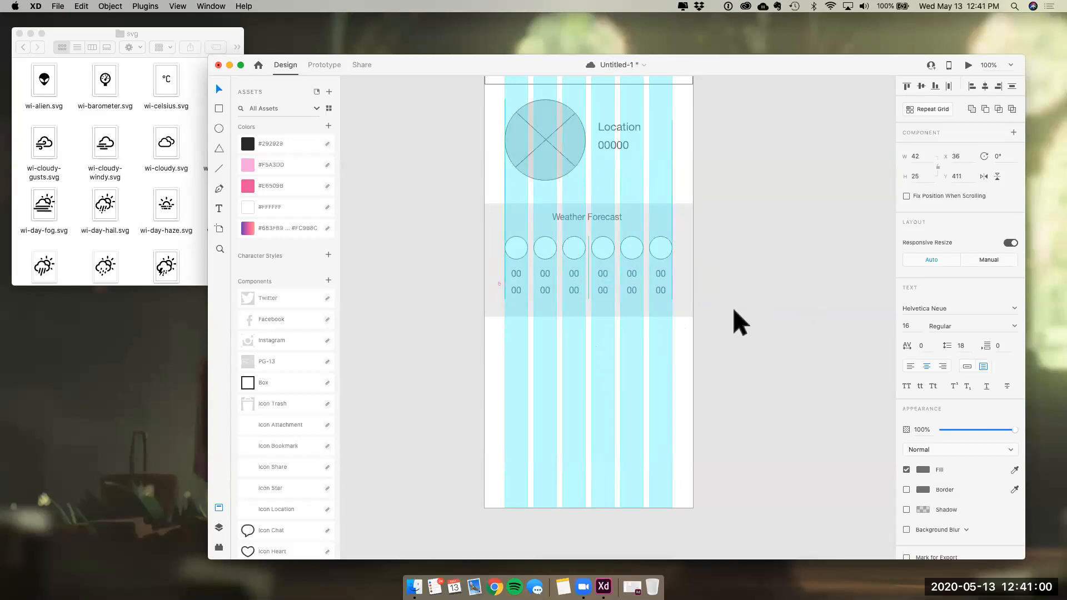
{"action": "left_click", "coordinate": [740, 323]}
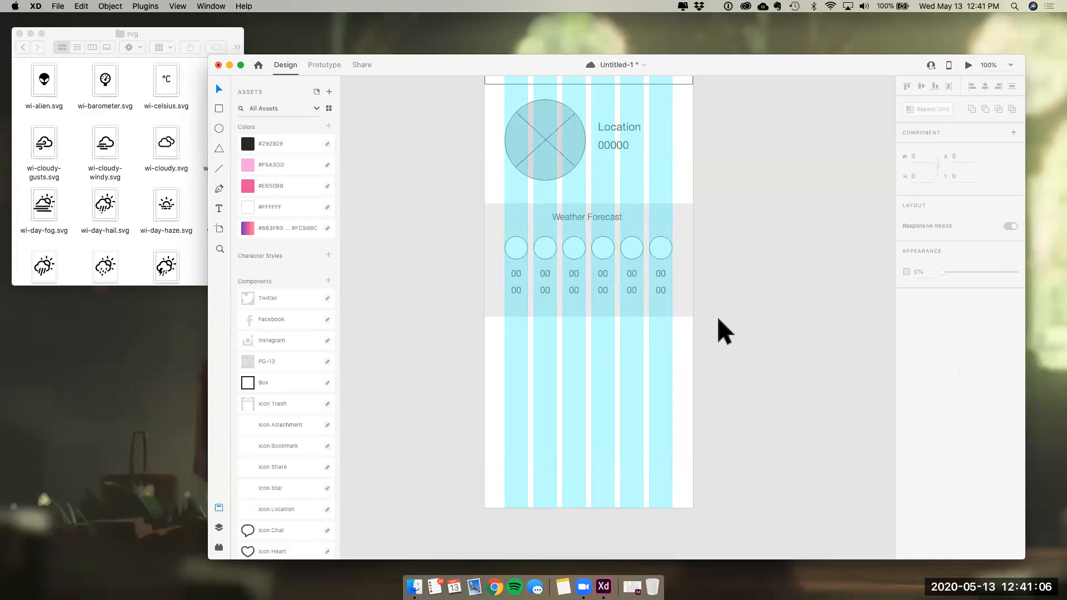
Select the grey background, heading, circles and values of the Weather Forecast block and group them
{"action": "left_click_drag", "start_coordinate": [712, 309], "coordinate": [448, 204]}
{"action": "key", "text": "super+g"}
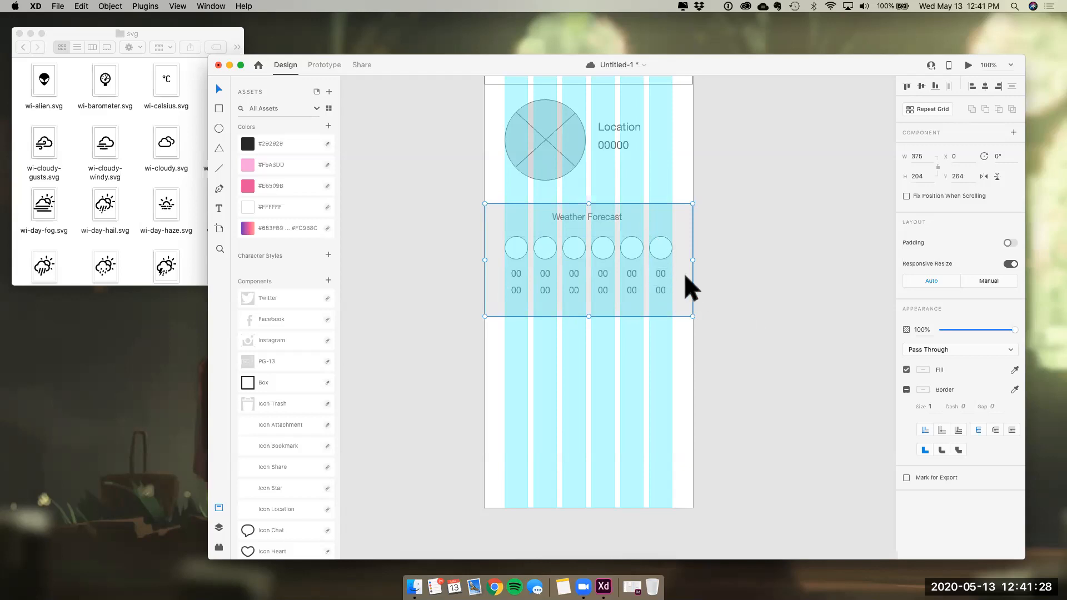
{"action": "left_click_drag", "start_coordinate": [715, 303], "coordinate": [682, 294]}
{"action": "left_click", "coordinate": [507, 240]}
{"action": "key", "text": "Escape"}
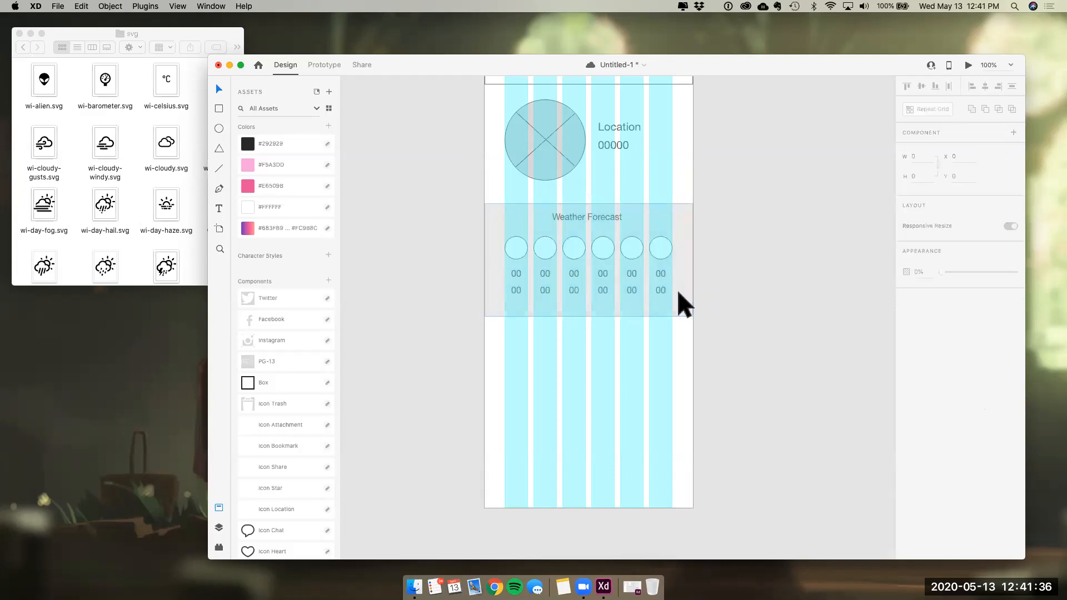
{"action": "left_click", "coordinate": [678, 292]}
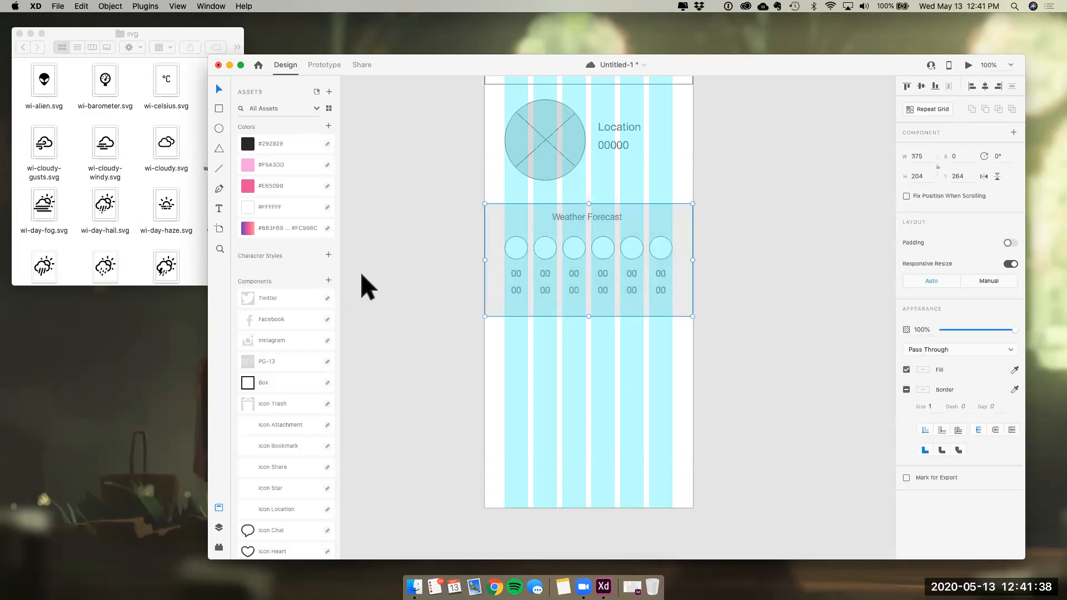
Nudge the grouped Weather Forecast block vertically to Y 265
{"action": "left_click", "coordinate": [433, 280]}
{"action": "left_click", "coordinate": [689, 208]}
{"action": "key", "text": "Up"}
{"action": "key", "text": "Up"}
{"action": "key", "text": "Up"}
{"action": "key", "text": "Up"}
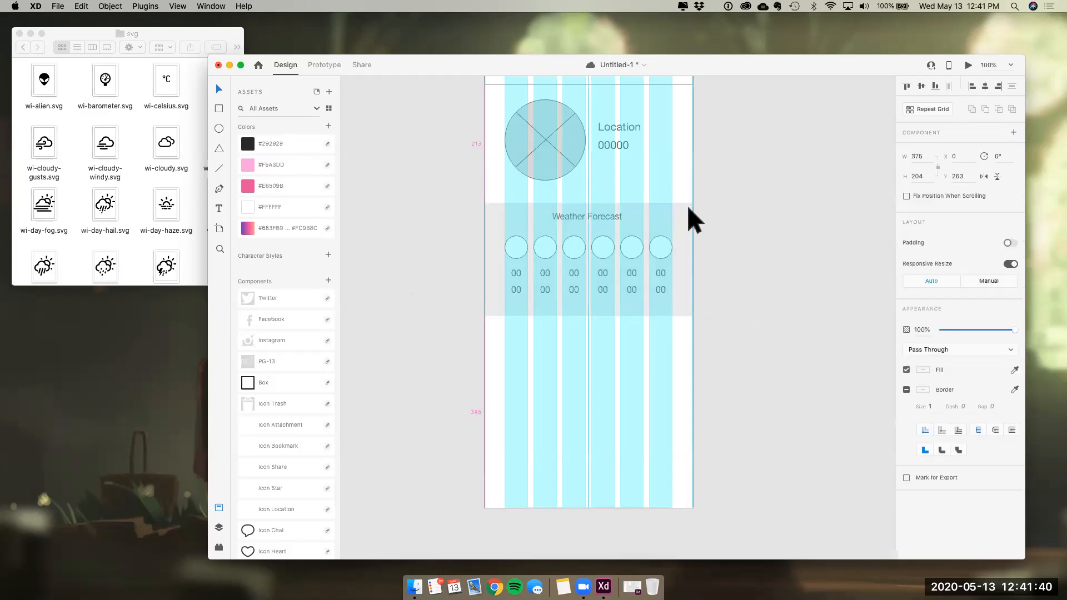
{"action": "key", "text": "Down"}
{"action": "key", "text": "Down"}
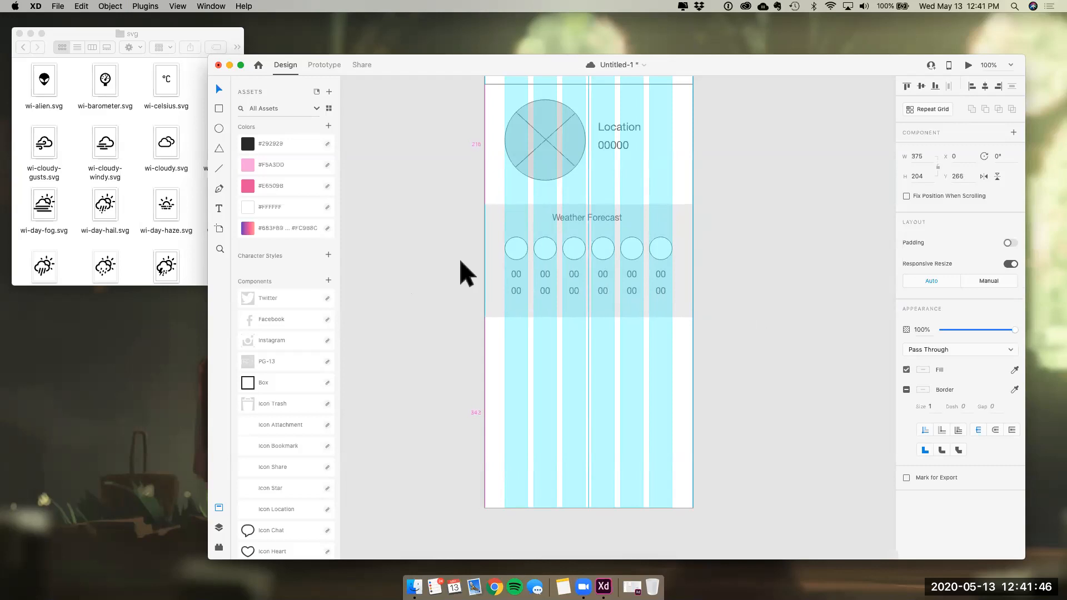
{"action": "left_click", "coordinate": [457, 341]}
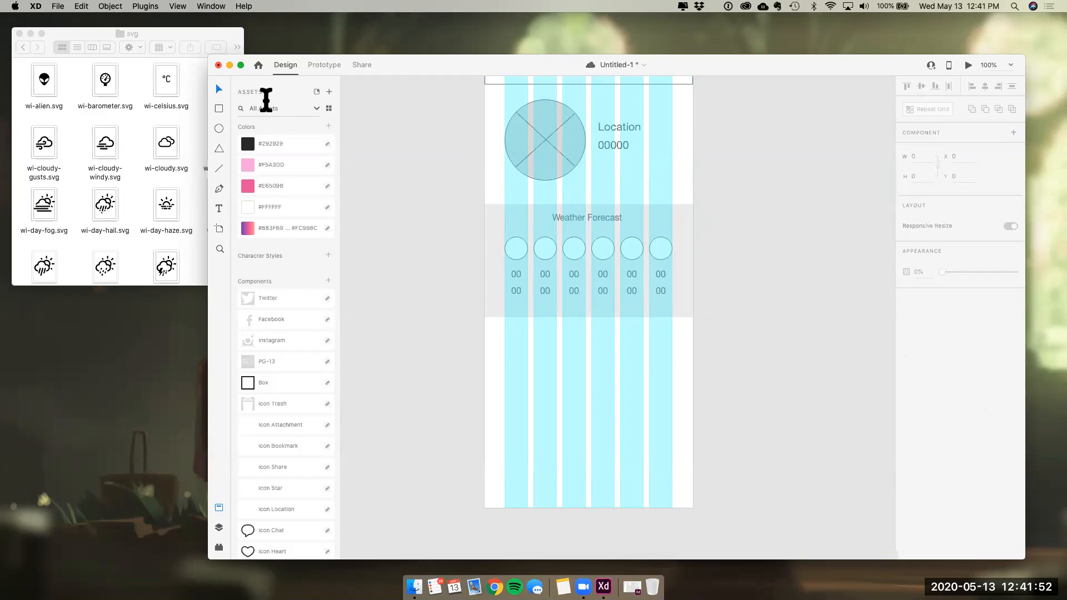
Draw a rectangle about 302 by 223 px below the forecast block and a full-width horizontal line across its upper part
{"action": "left_click", "coordinate": [219, 109]}
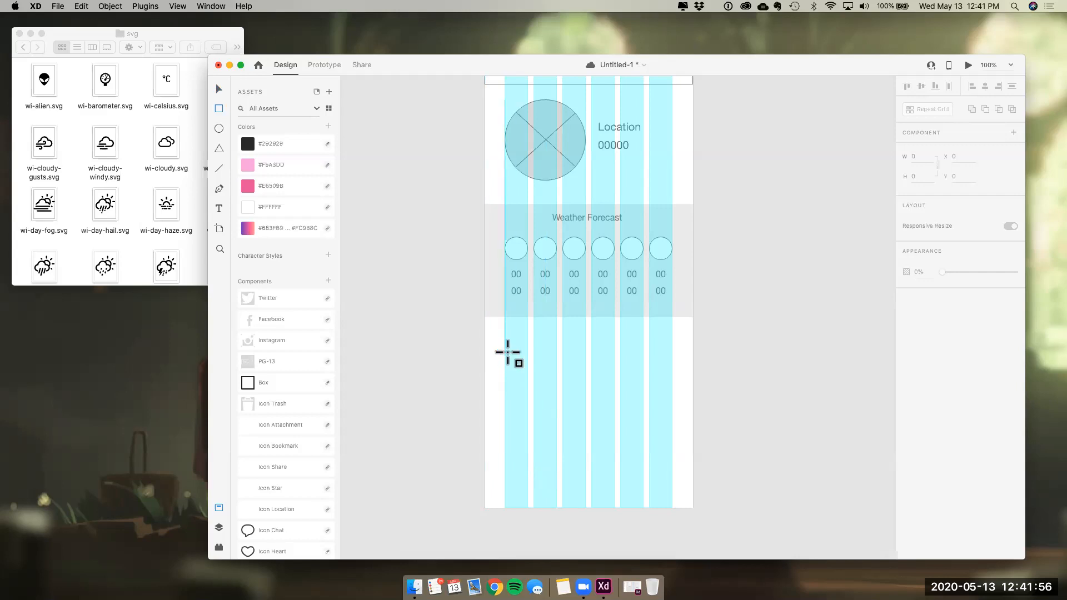
{"action": "left_click_drag", "start_coordinate": [505, 348], "coordinate": [675, 471]}
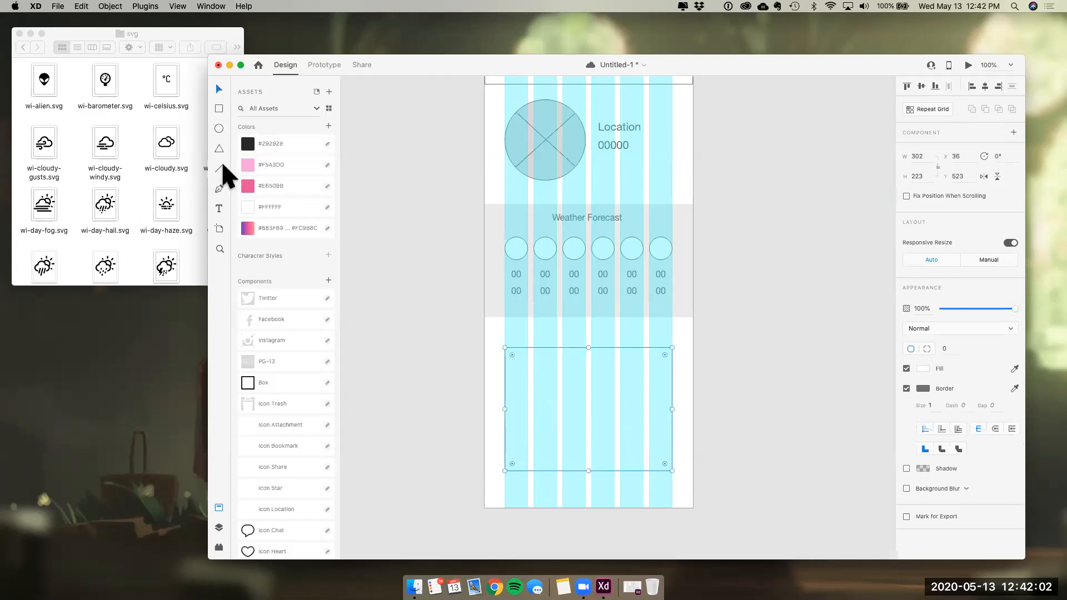
{"action": "left_click_drag", "start_coordinate": [505, 375], "coordinate": [672, 385]}
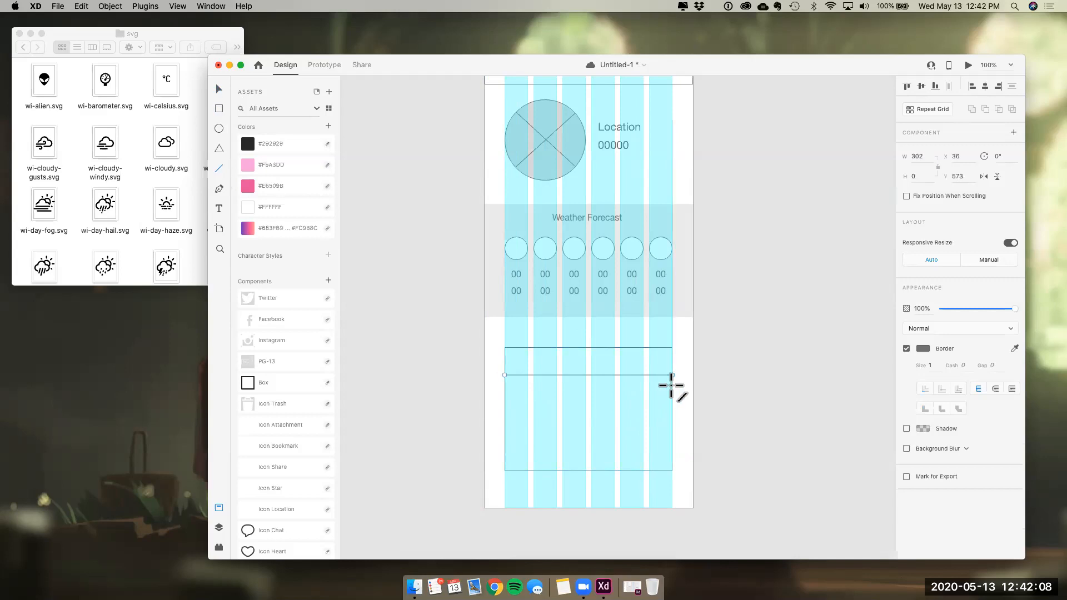
{"action": "key", "text": "Down"}
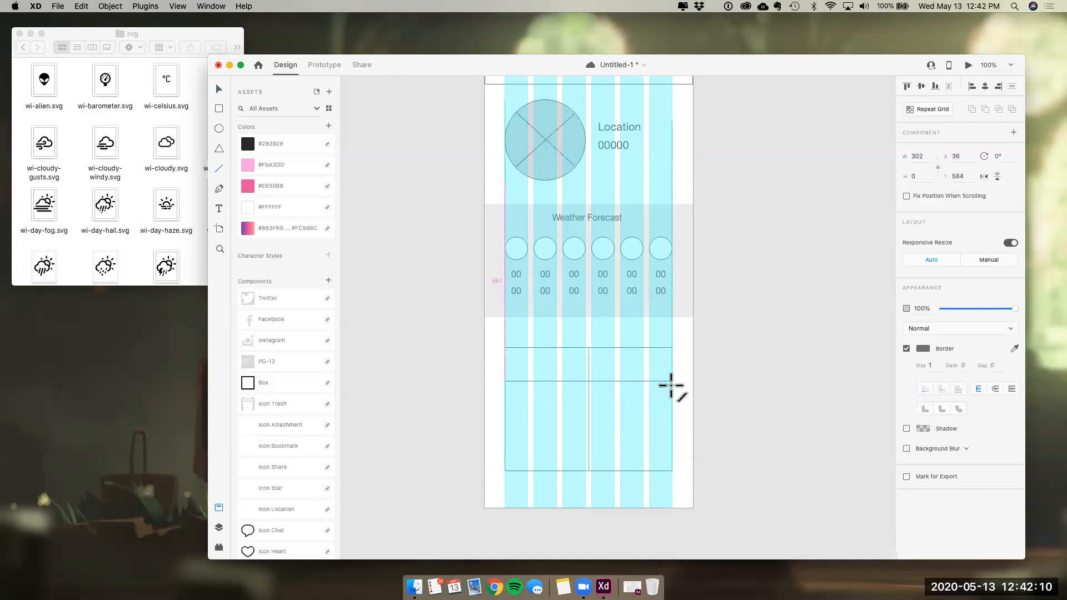
Duplicate the horizontal line down the rectangle into four evenly spaced row dividers, the last at Y 724
{"action": "key", "text": "v"}
{"action": "left_click_drag", "start_coordinate": [591, 372], "coordinate": [590, 451]}
{"action": "key", "text": "super+z"}
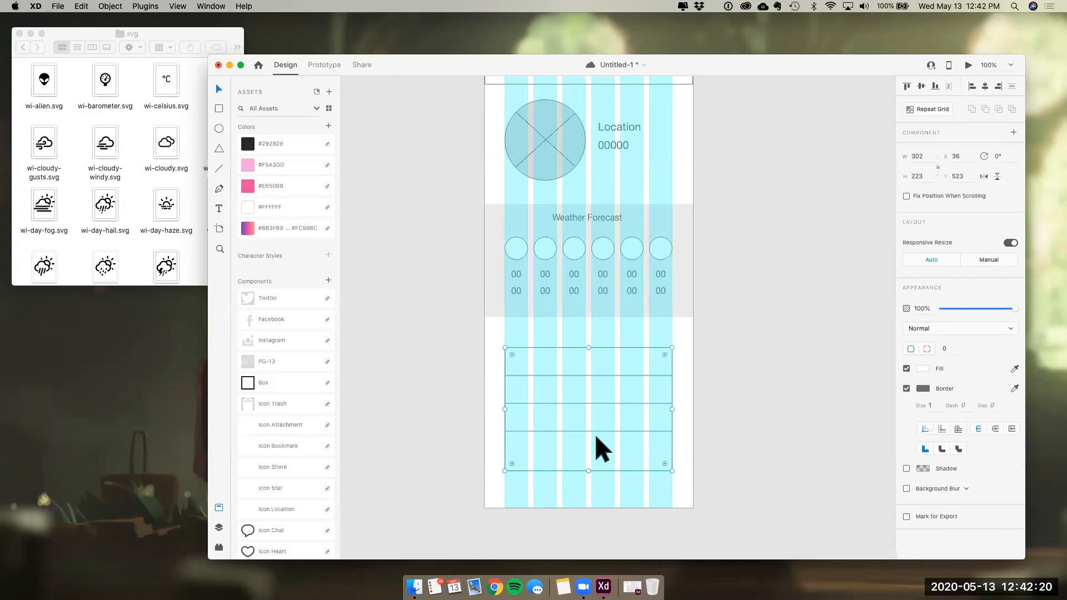
{"action": "key", "text": "super+z"}
{"action": "left_click_drag", "start_coordinate": [598, 445], "coordinate": [595, 456]}
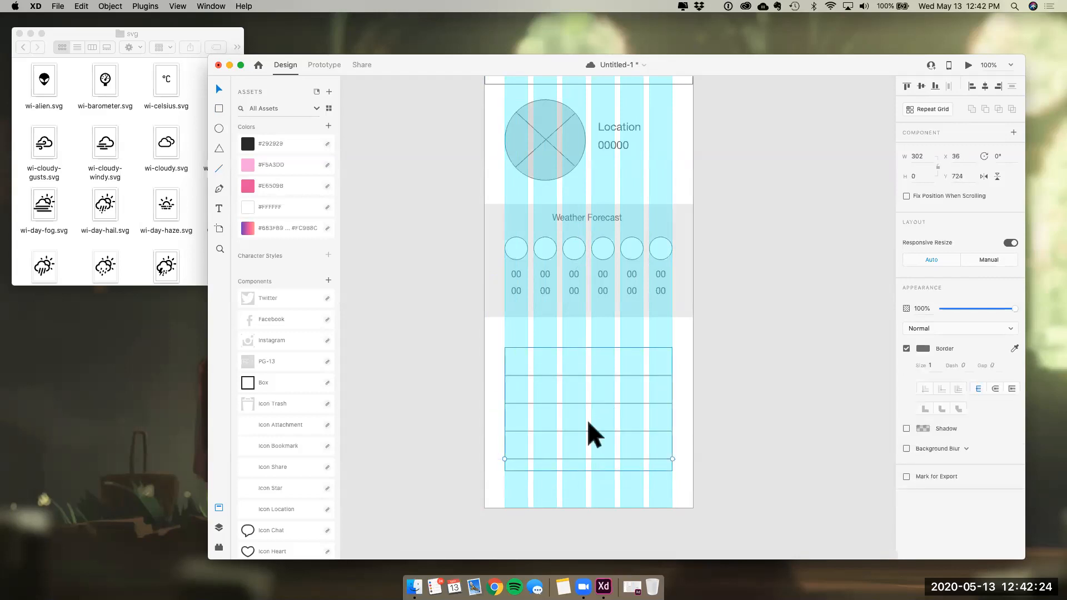
Extend the table rectangle downward to 302 by 250 px, with its X position at 36
{"action": "left_click", "coordinate": [589, 470]}
{"action": "left_click_drag", "start_coordinate": [589, 471], "coordinate": [590, 486]}
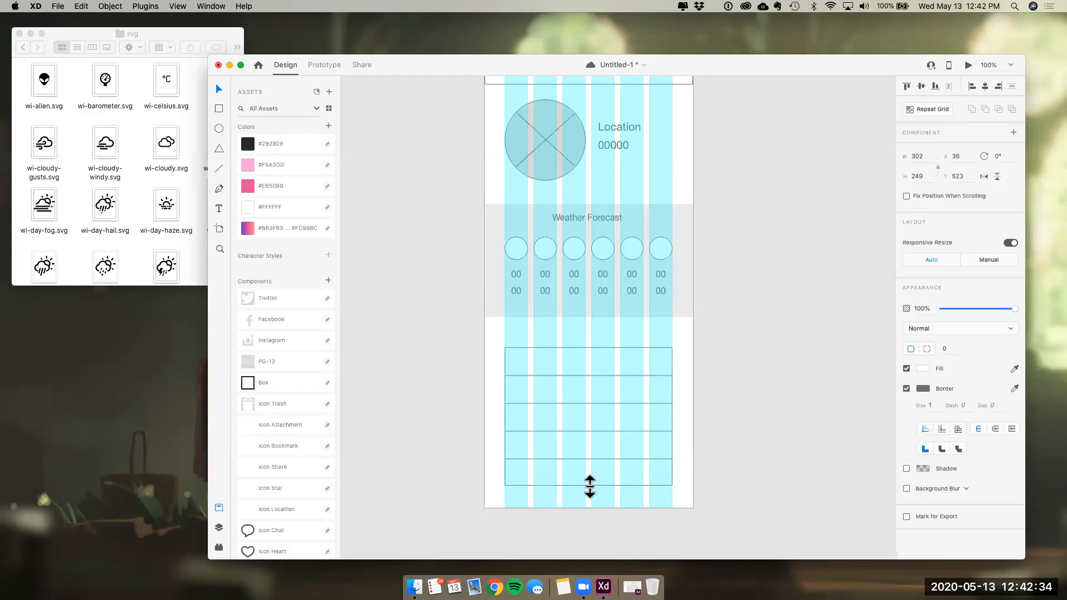
{"action": "left_click", "coordinate": [956, 158]}
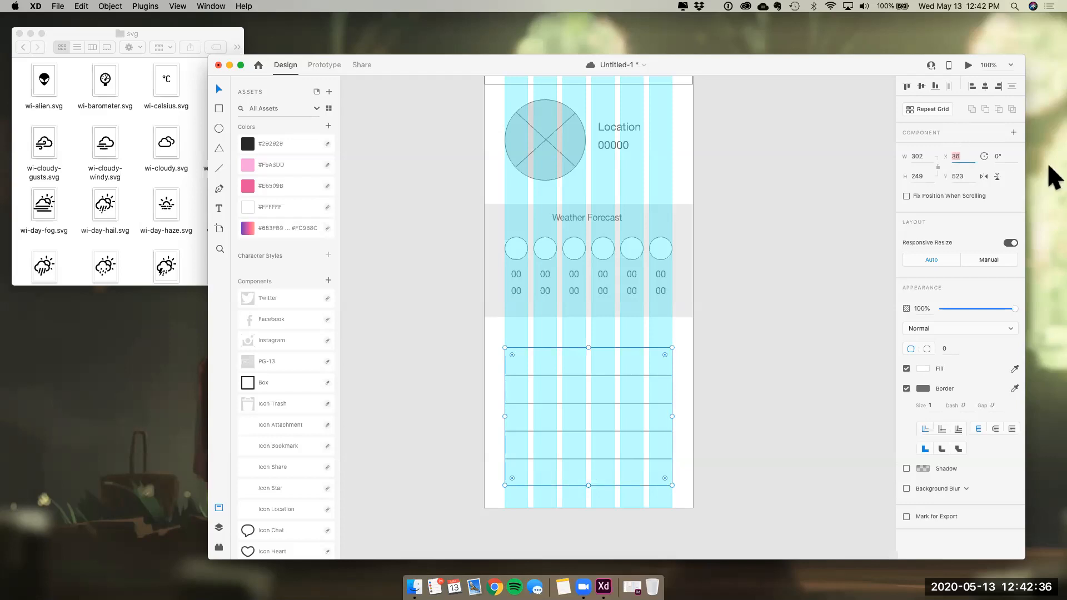
{"action": "type", "text": "35"}
{"action": "key", "text": "Return"}
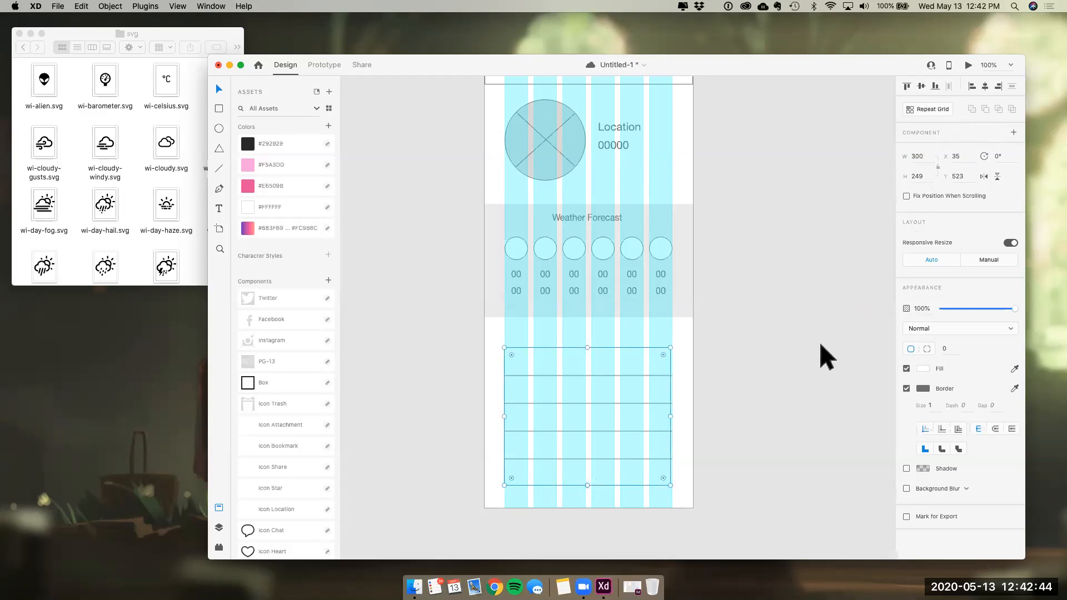
{"action": "key", "text": "Right"}
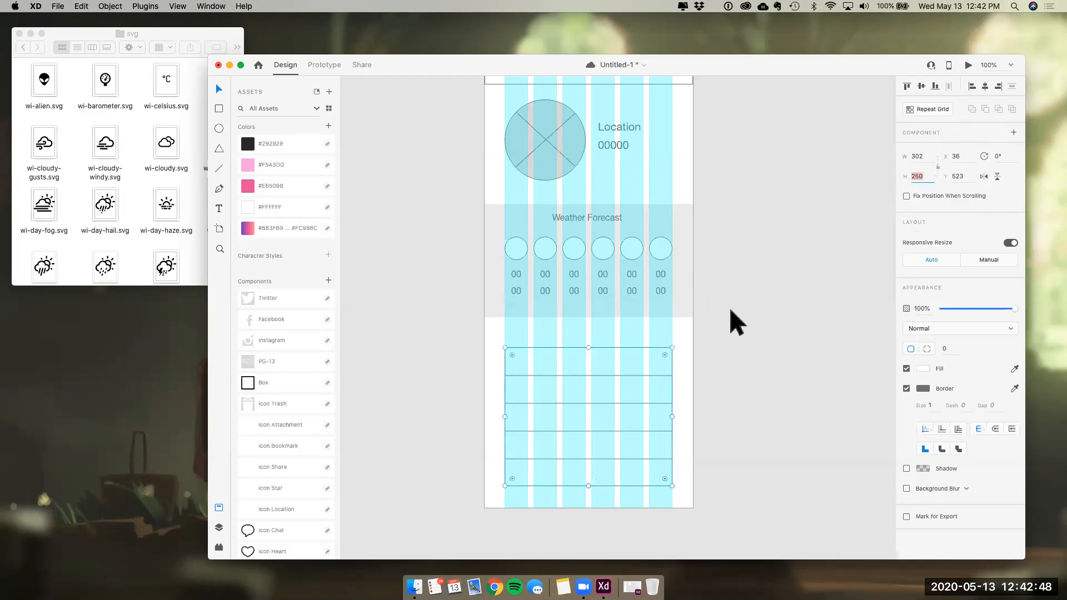
{"action": "left_click", "coordinate": [728, 334]}
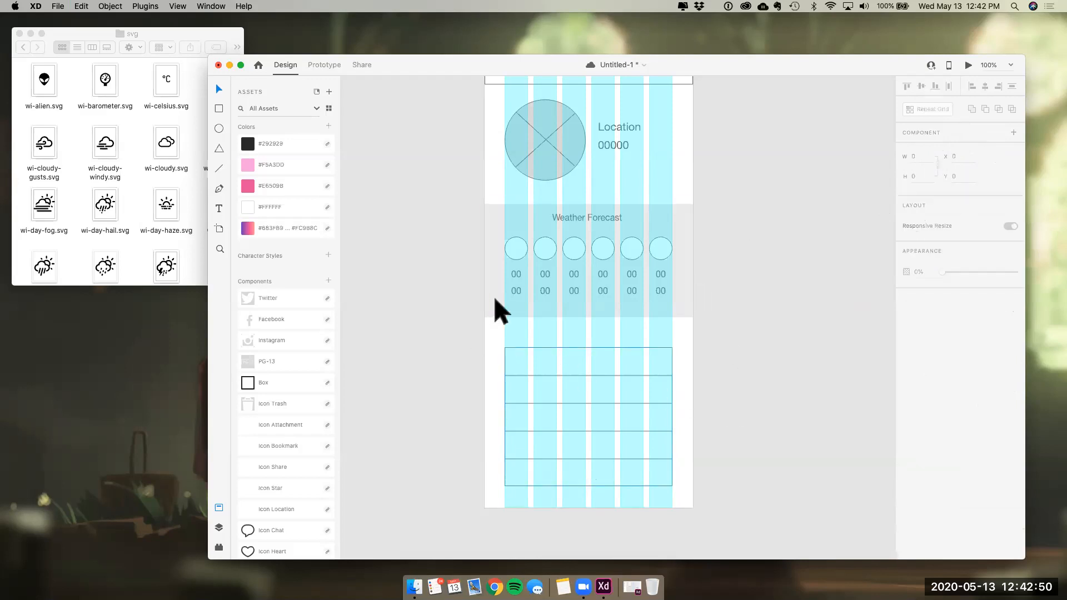
Place a copy of the "Weather Forecast" heading above the table at Y 491 and change its text to "Calendar"
{"action": "left_click", "coordinate": [583, 220]}
{"action": "double_click", "coordinate": [592, 215]}
{"action": "left_click", "coordinate": [710, 295]}
{"action": "key", "text": "super+v"}
{"action": "left_click_drag", "start_coordinate": [597, 218], "coordinate": [600, 335]}
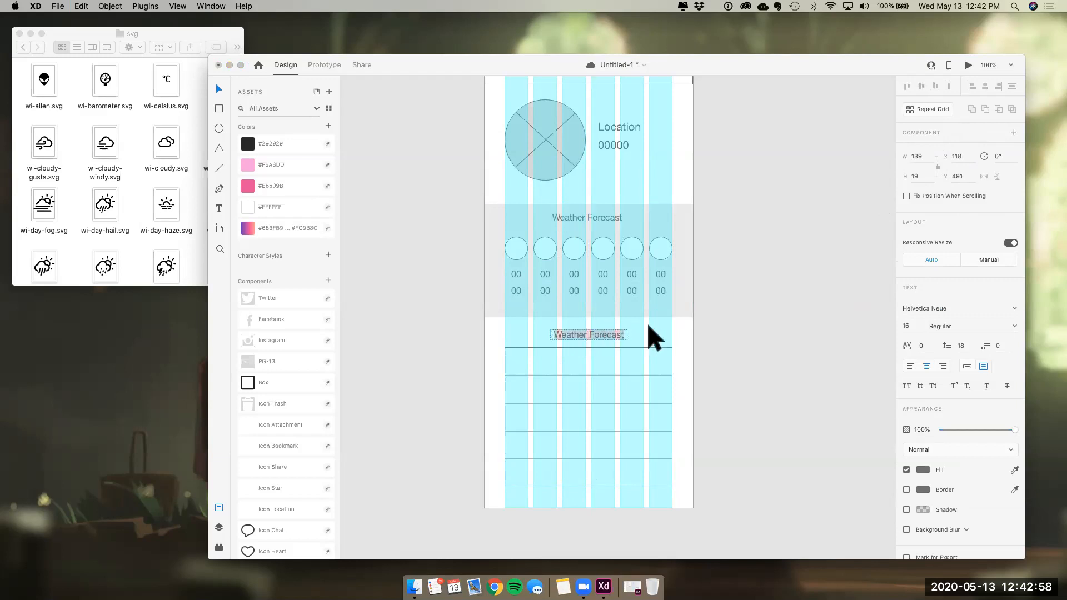
{"action": "type", "text": "Calendar"}
{"action": "key", "text": "super+a"}
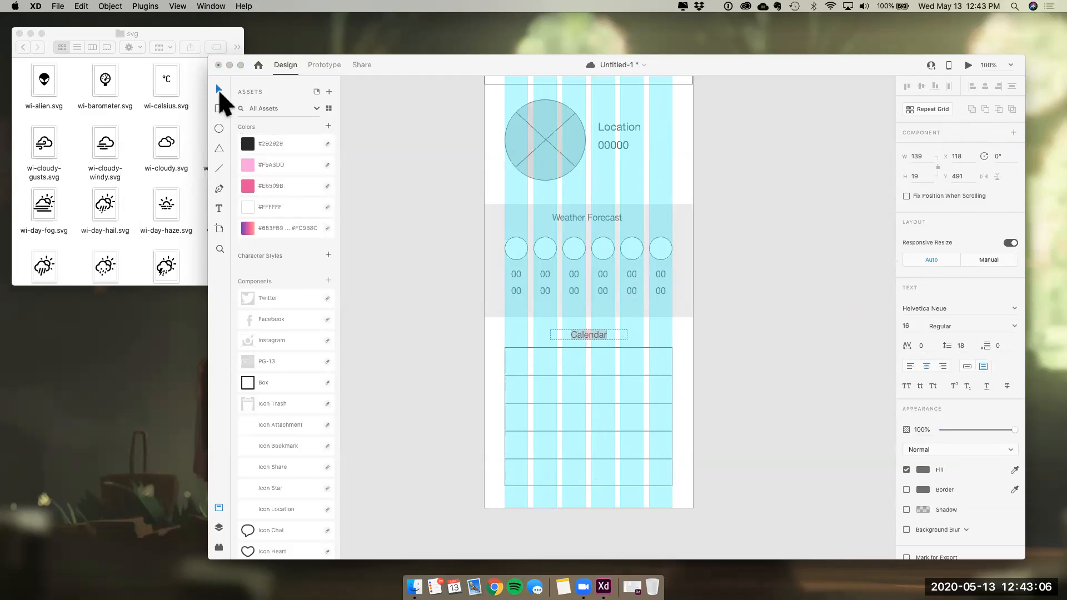
{"action": "left_click", "coordinate": [384, 238]}
Toggle the iPhone artboard's column layout grid to compare the wireframe with and without it, and leave it hidden
{"action": "scroll", "coordinate": [389, 240], "scroll_direction": "up", "scroll_amount": 1}
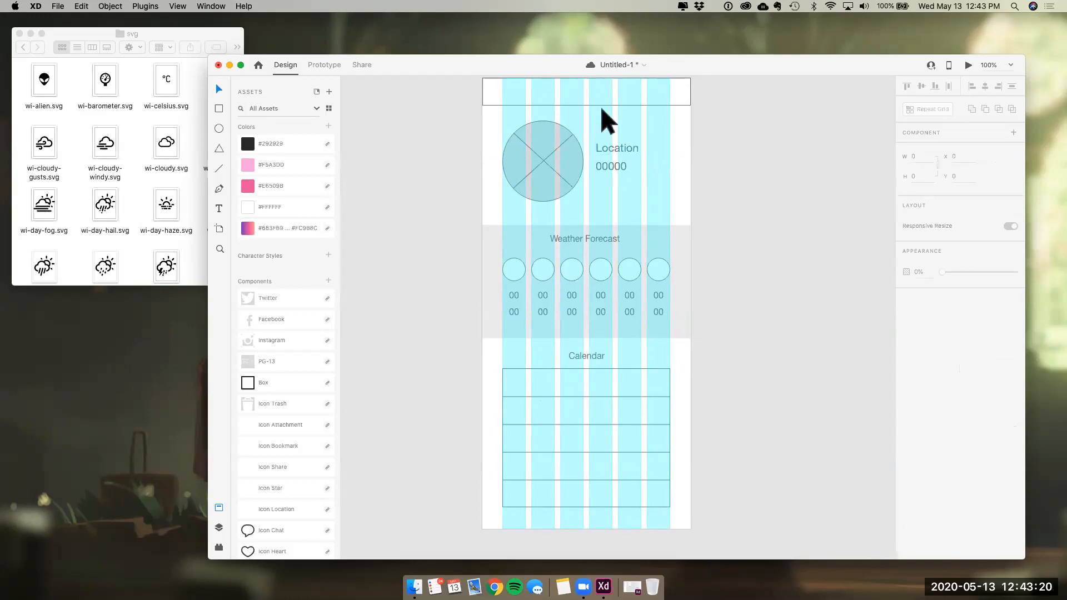
{"action": "scroll", "coordinate": [510, 136], "scroll_direction": "up", "scroll_amount": 2}
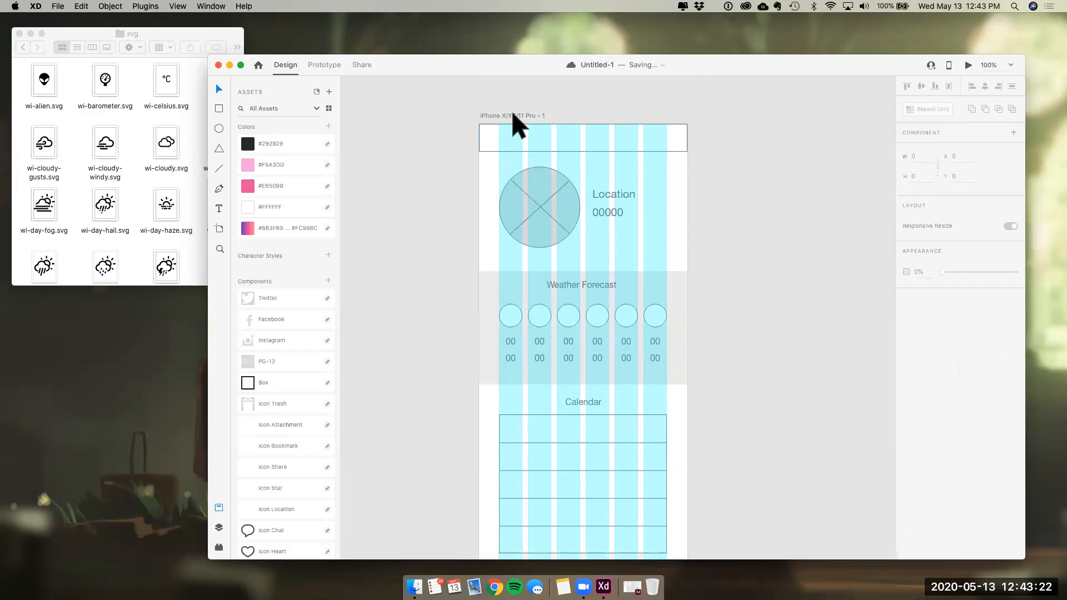
{"action": "left_click", "coordinate": [513, 115]}
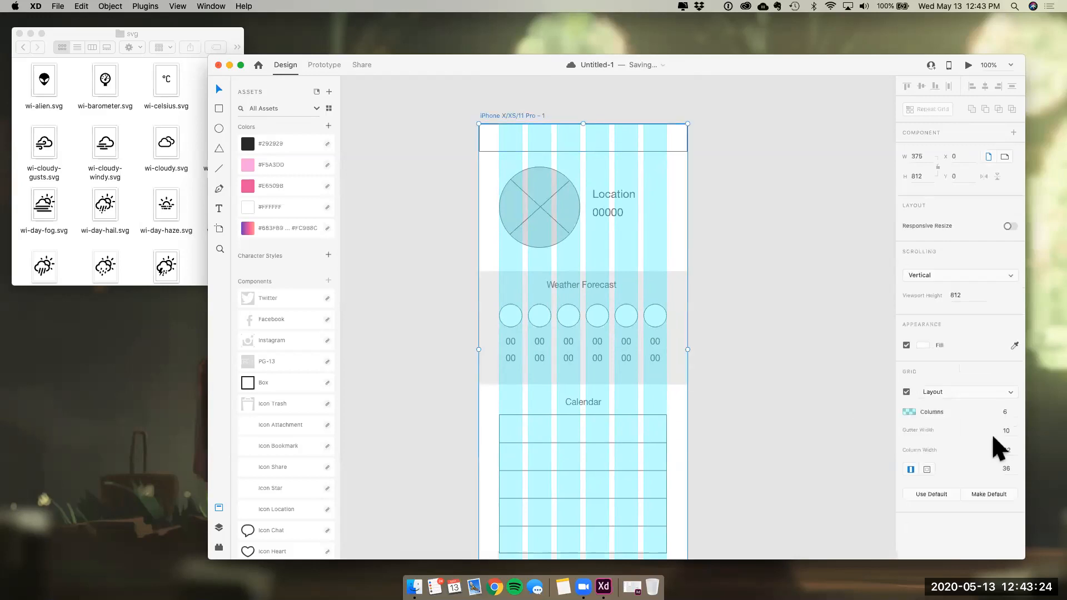
{"action": "left_click", "coordinate": [907, 392]}
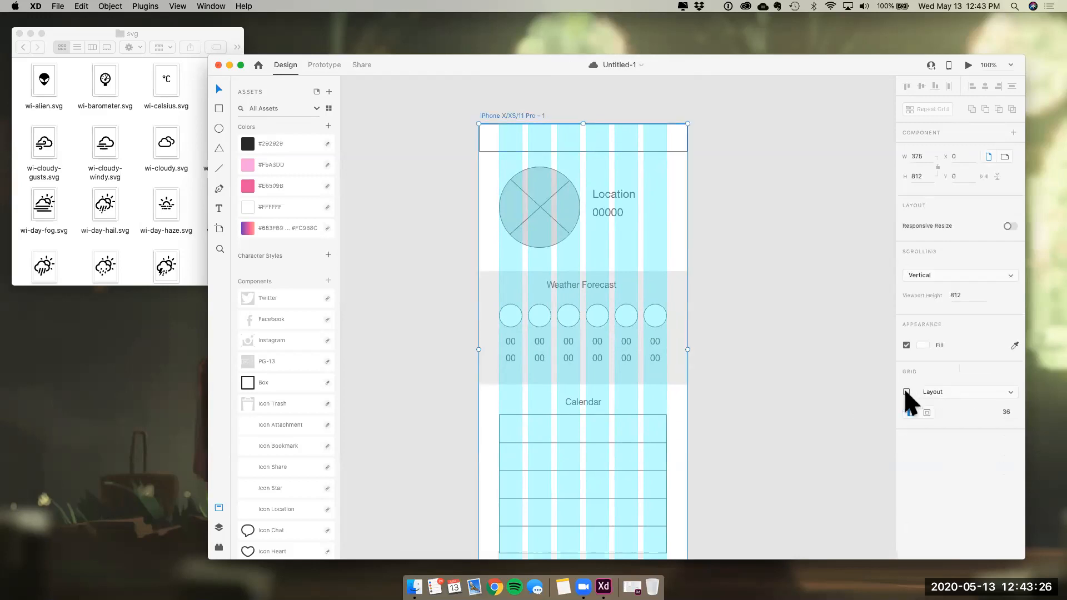
{"action": "scroll", "coordinate": [834, 406], "scroll_direction": "down", "scroll_amount": 3}
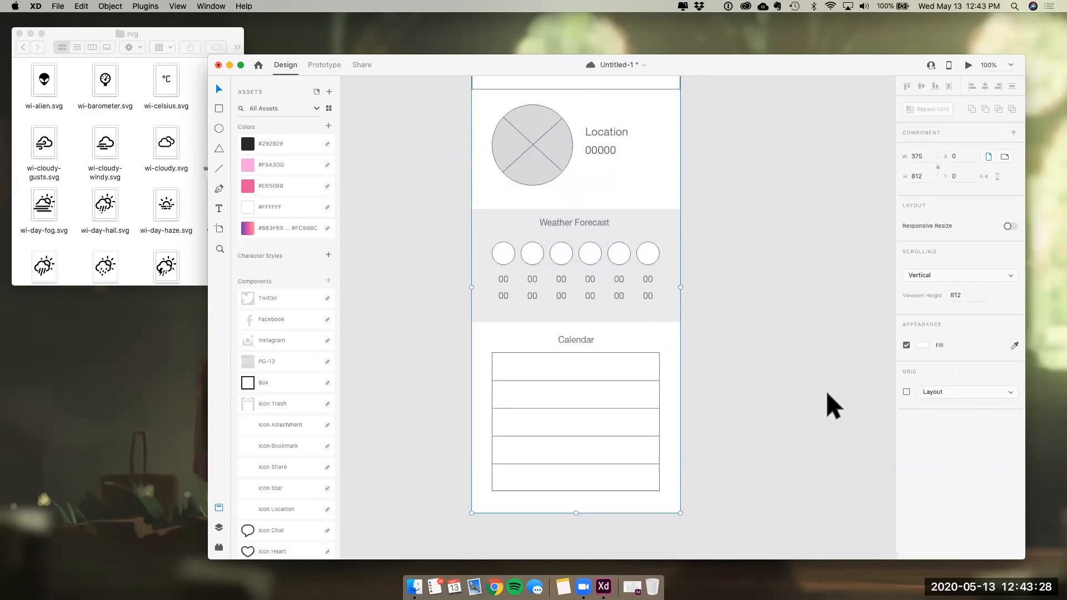
{"action": "scroll", "coordinate": [834, 406], "scroll_direction": "up", "scroll_amount": 1}
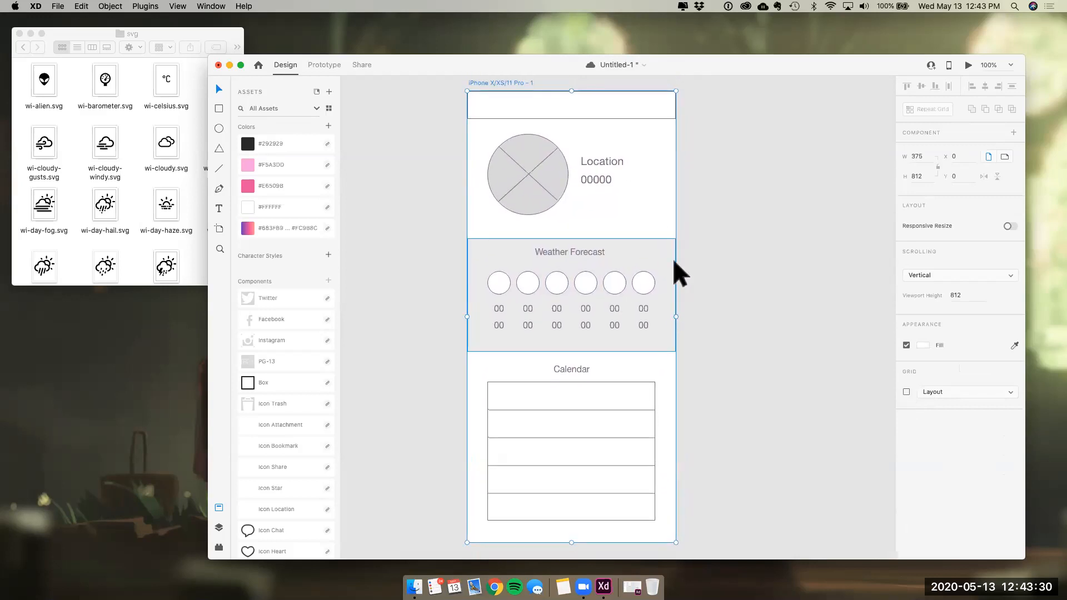
{"action": "left_click", "coordinate": [906, 392]}
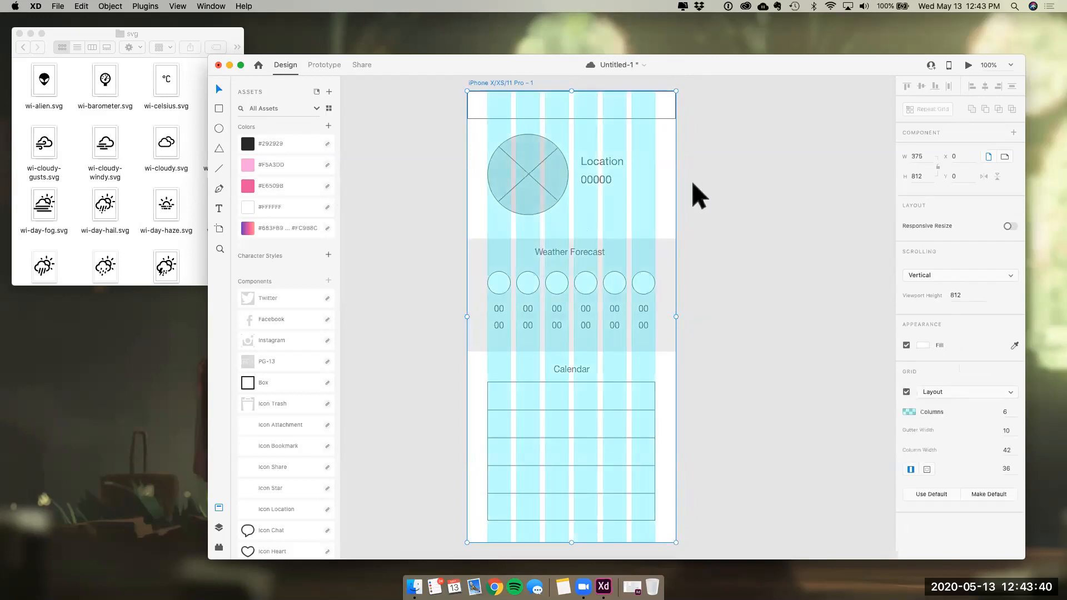
{"action": "left_click", "coordinate": [906, 392]}
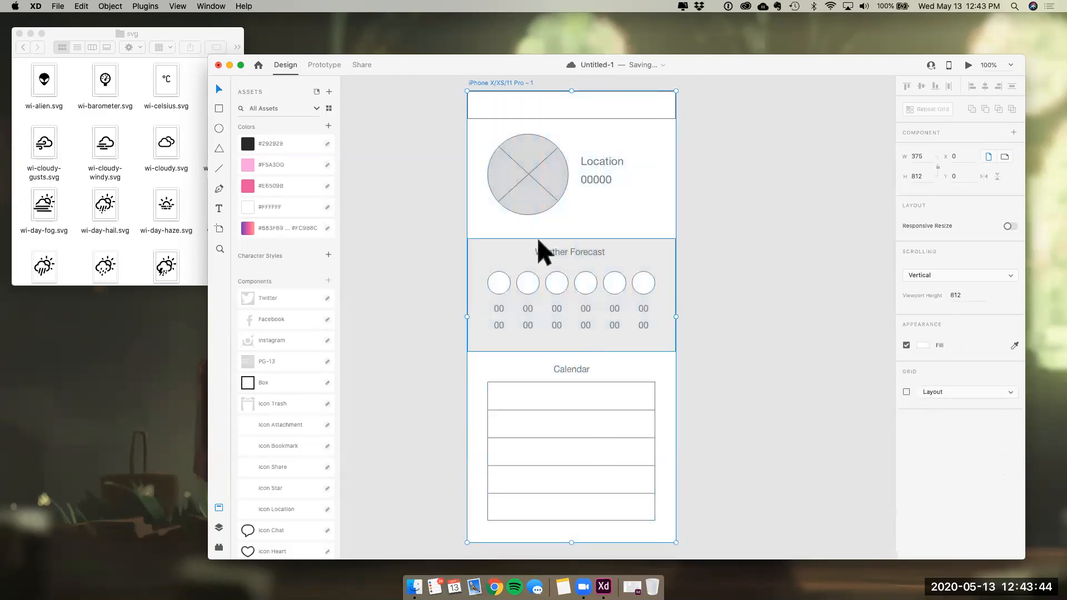
Fill the header rectangle on the original iPhone artboard with the darker saved pink and turn off its border
{"action": "left_click", "coordinate": [379, 245]}
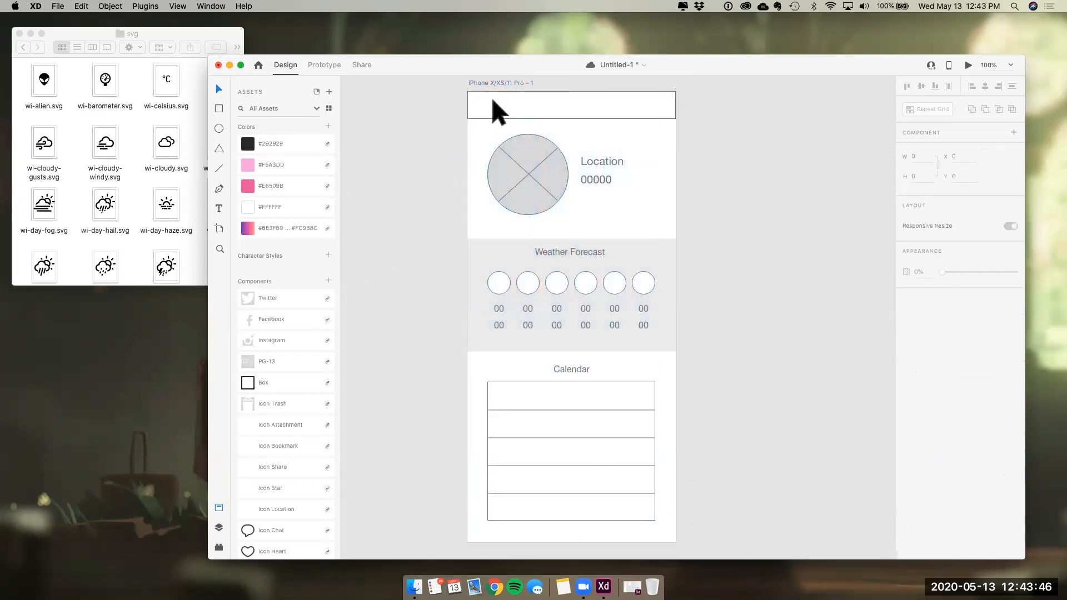
{"action": "left_click", "coordinate": [470, 114]}
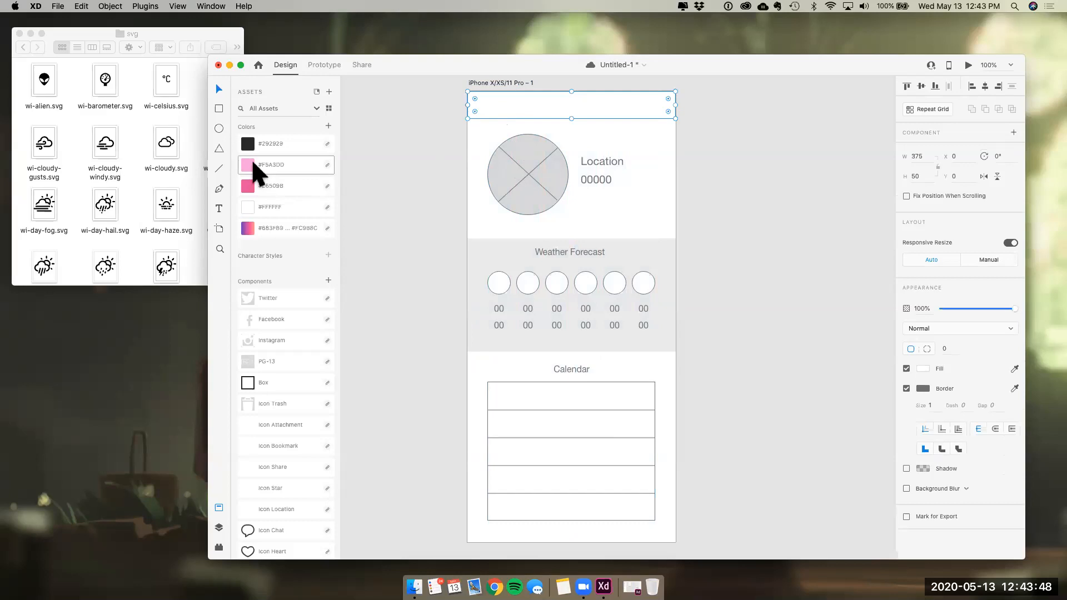
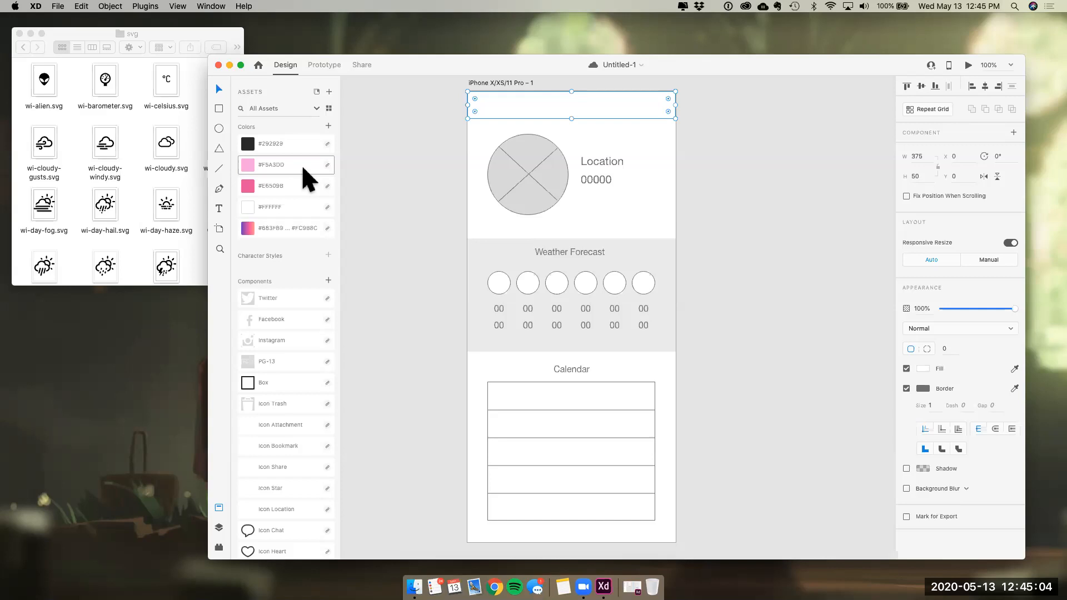
{"action": "left_click", "coordinate": [301, 164]}
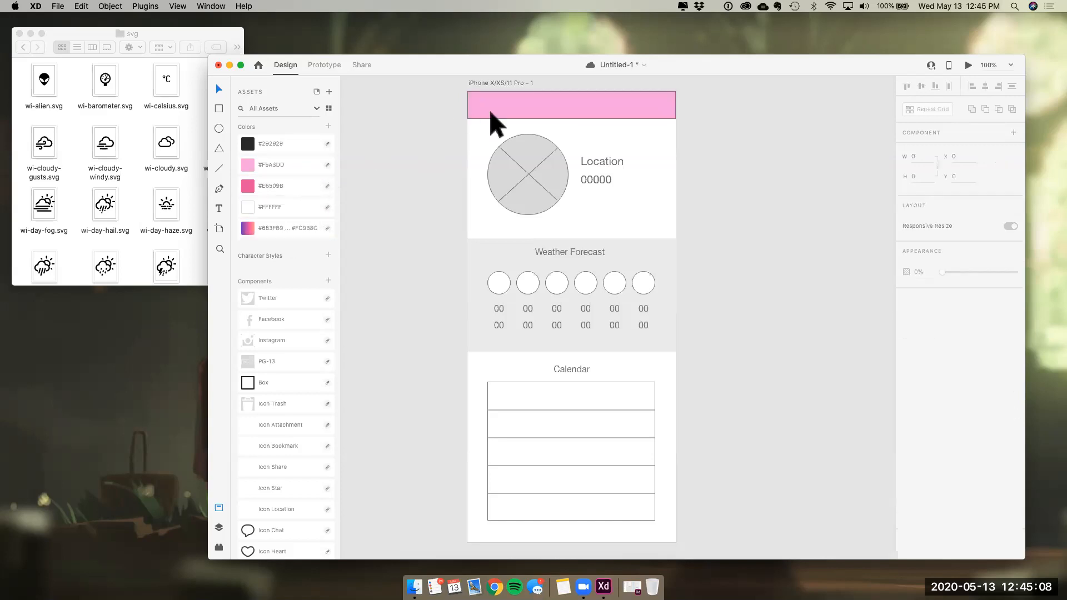
{"action": "left_click", "coordinate": [285, 183]}
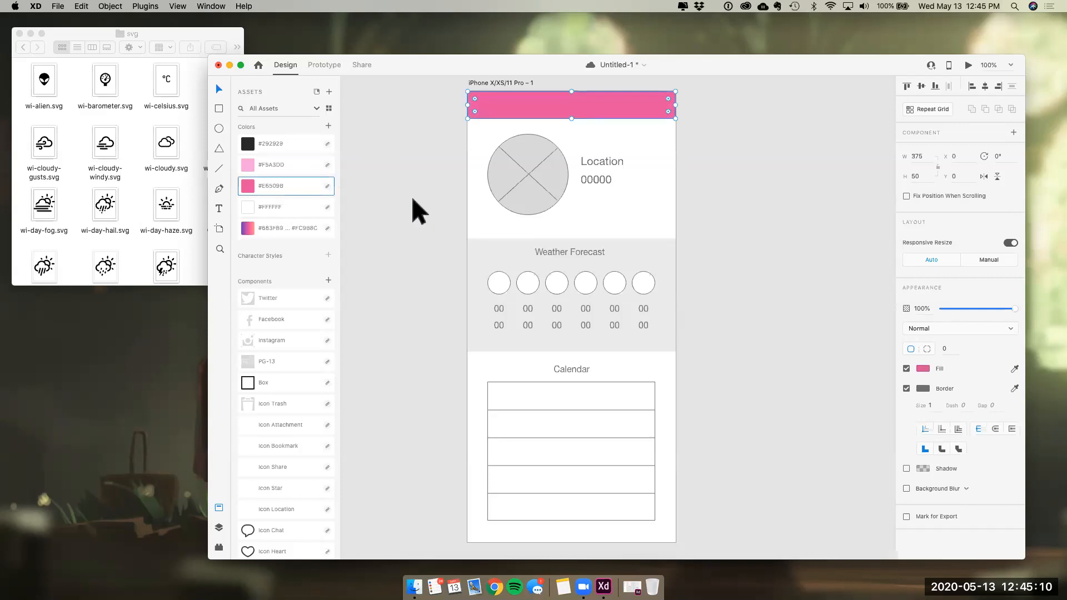
{"action": "left_click", "coordinate": [907, 389]}
{"action": "left_click", "coordinate": [774, 400]}
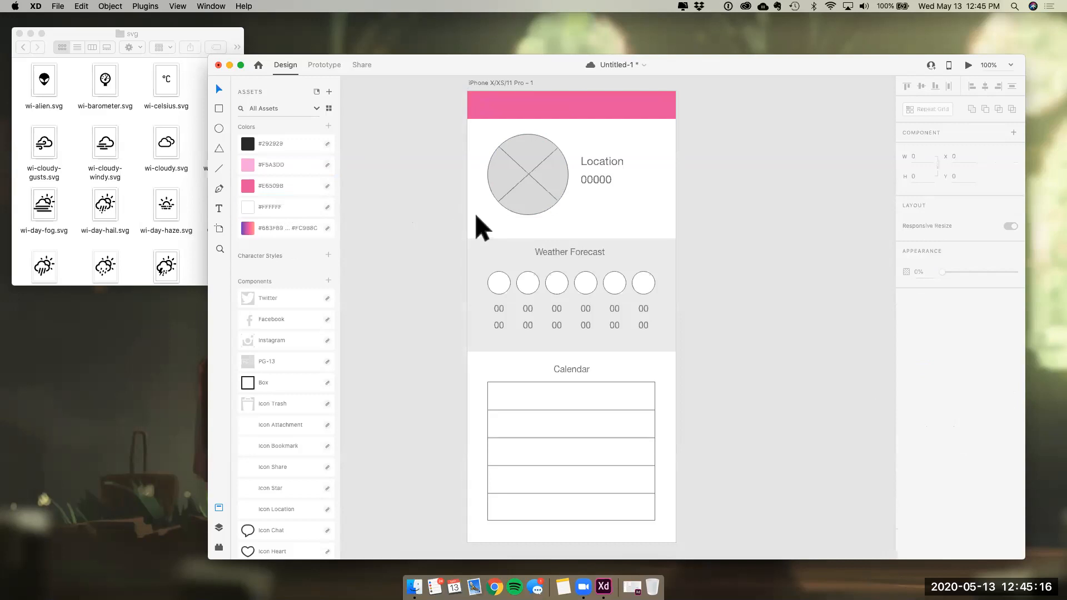
Delete a diagonal line from the circular image placeholder, and undo it together with the header styling
{"action": "left_click", "coordinate": [535, 210]}
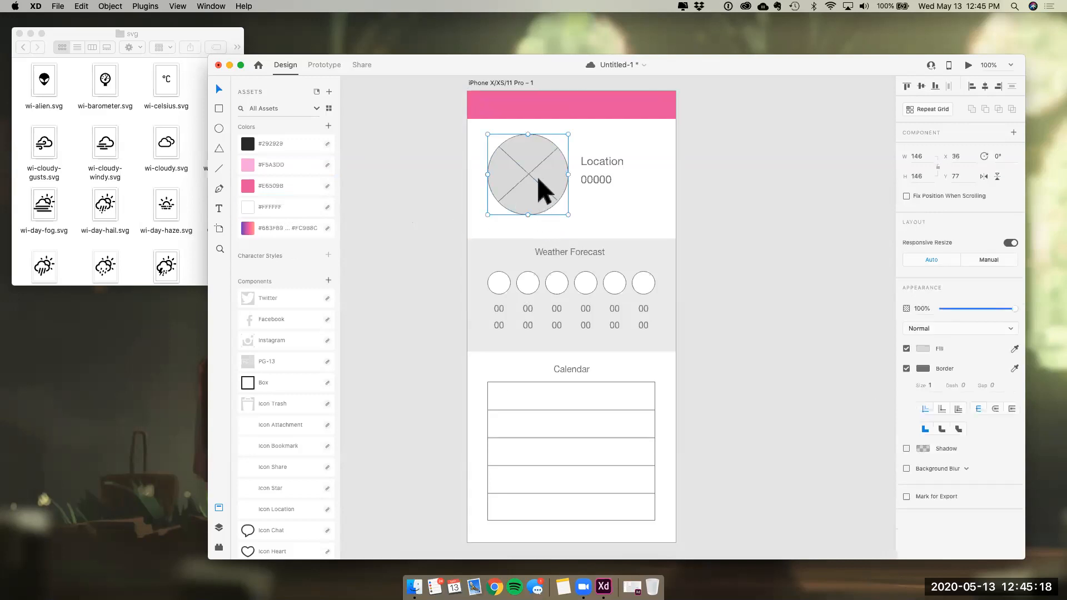
{"action": "double_click", "coordinate": [541, 192]}
{"action": "key", "text": "Delete"}
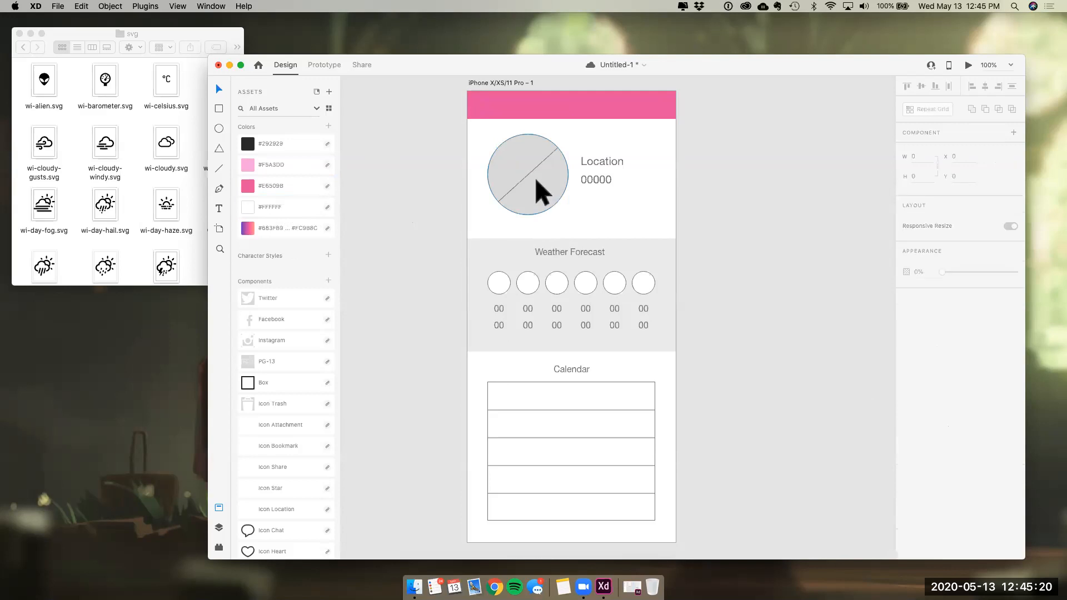
{"action": "left_click", "coordinate": [538, 186]}
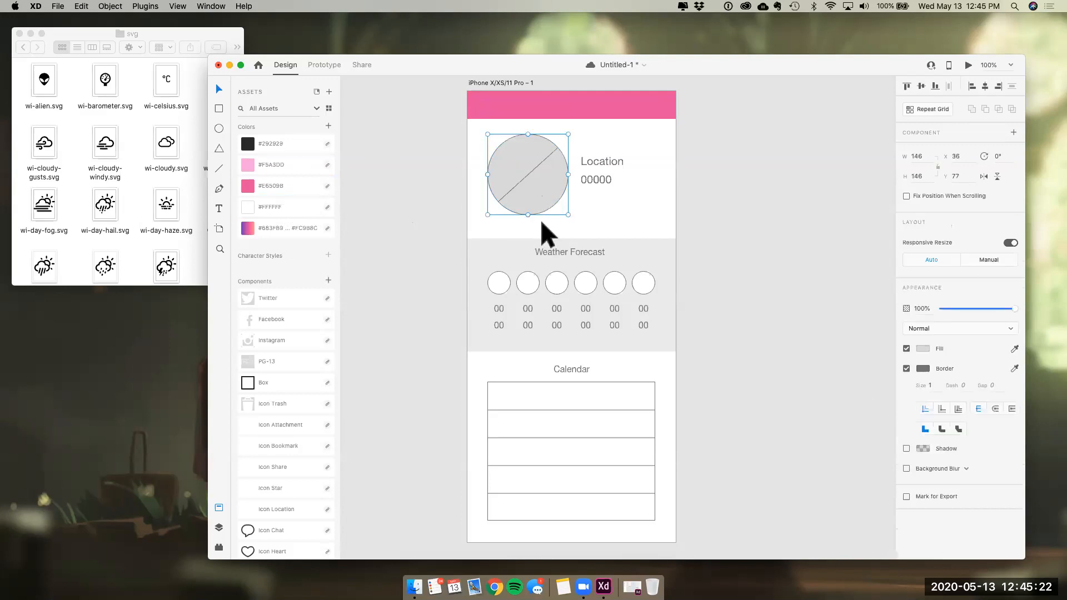
{"action": "key", "text": "super+z"}
{"action": "key", "text": "super+z"}
{"action": "key", "text": "super+z"}
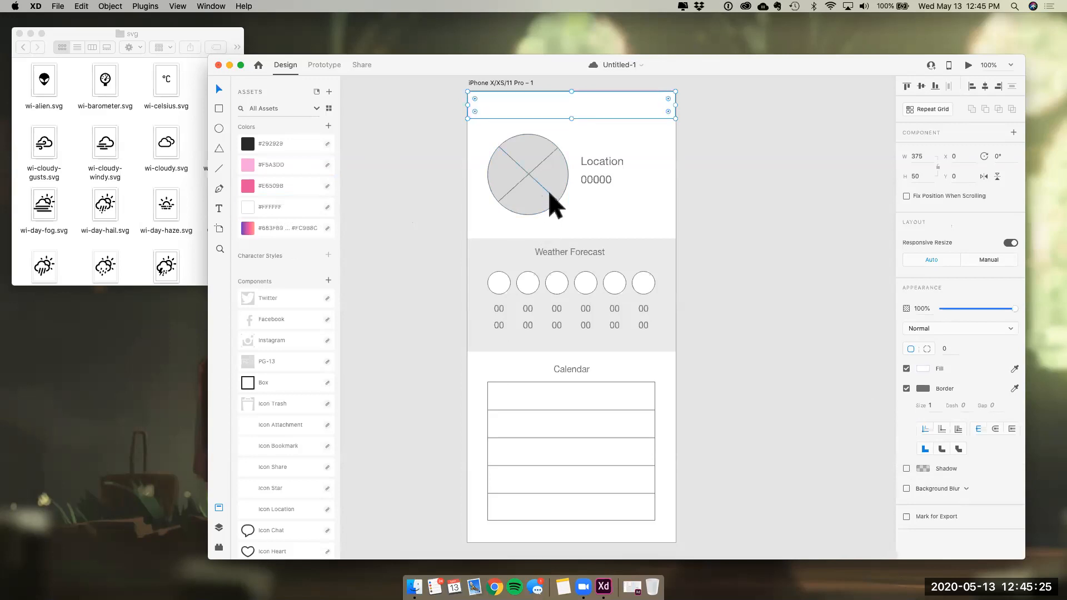
Duplicate the whole iPhone wireframe artboard beside the original
{"action": "left_click", "coordinate": [425, 167]}
{"action": "key", "text": "super+minus"}
{"action": "key", "text": "super+minus"}
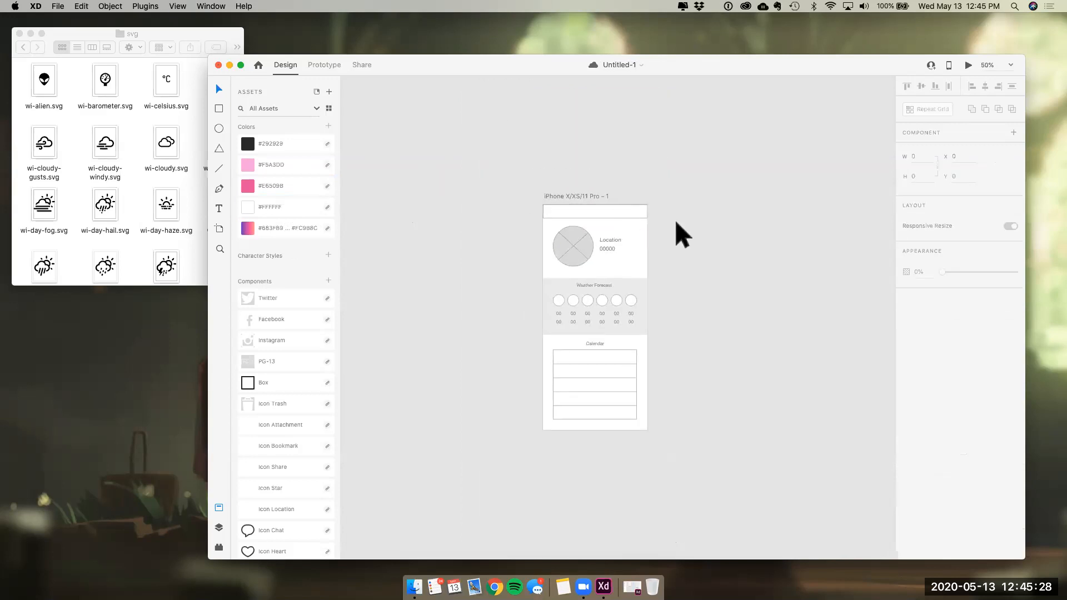
{"action": "scroll", "coordinate": [674, 231], "scroll_direction": "right", "scroll_amount": 3}
{"action": "left_click", "coordinate": [520, 202]}
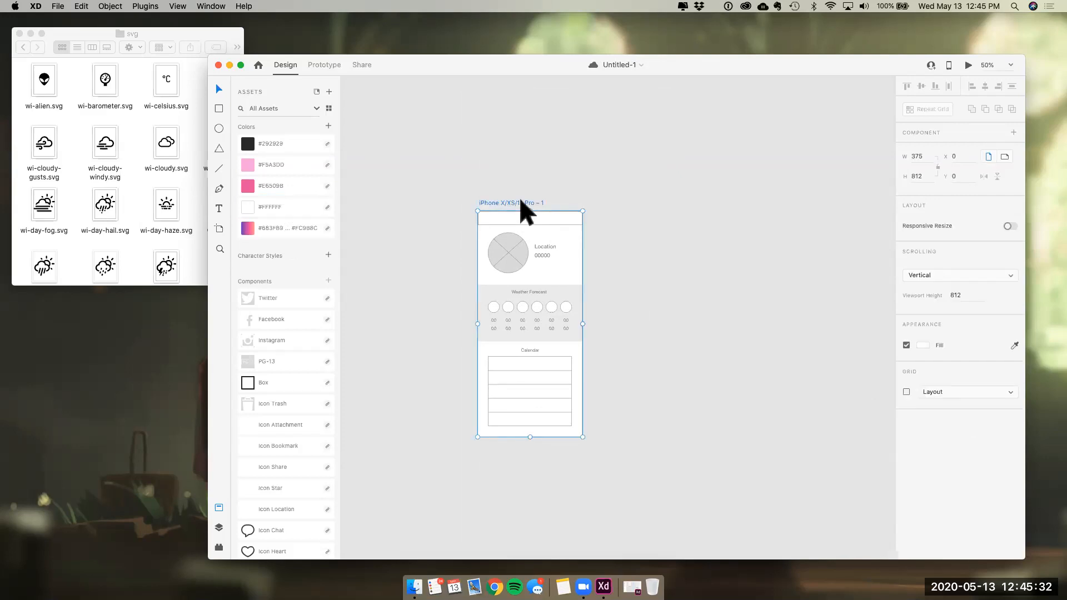
{"action": "key", "text": "super+d"}
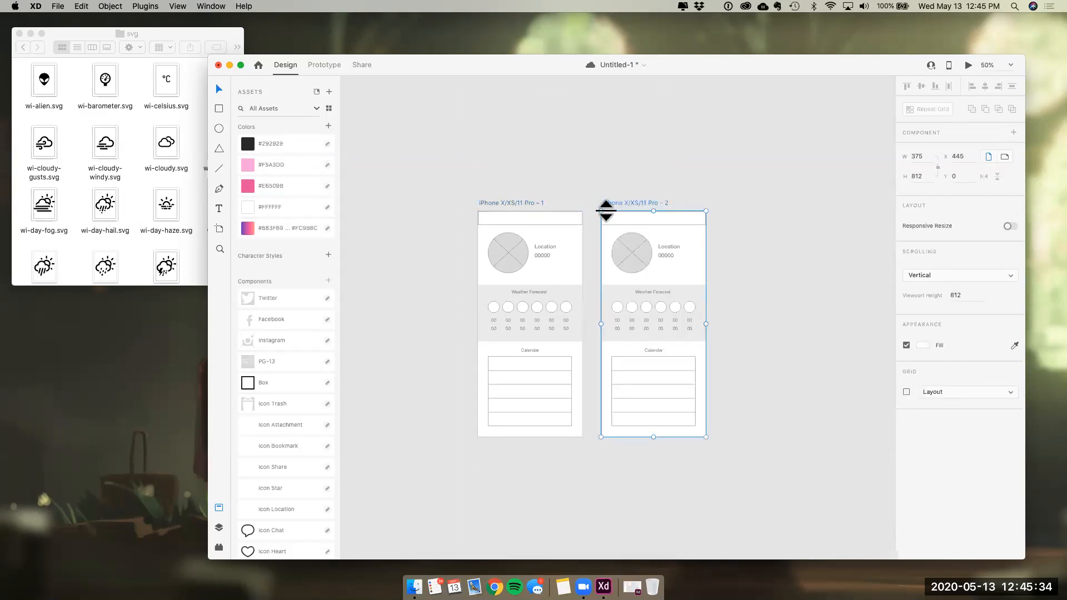
On the duplicated artboard, remove the header rectangle's border and fill it with the darker saved pink
{"action": "left_click", "coordinate": [785, 291]}
{"action": "scroll", "coordinate": [675, 289], "scroll_direction": "right", "scroll_amount": 3}
{"action": "key", "text": "super+equal"}
{"action": "left_click", "coordinate": [624, 128]}
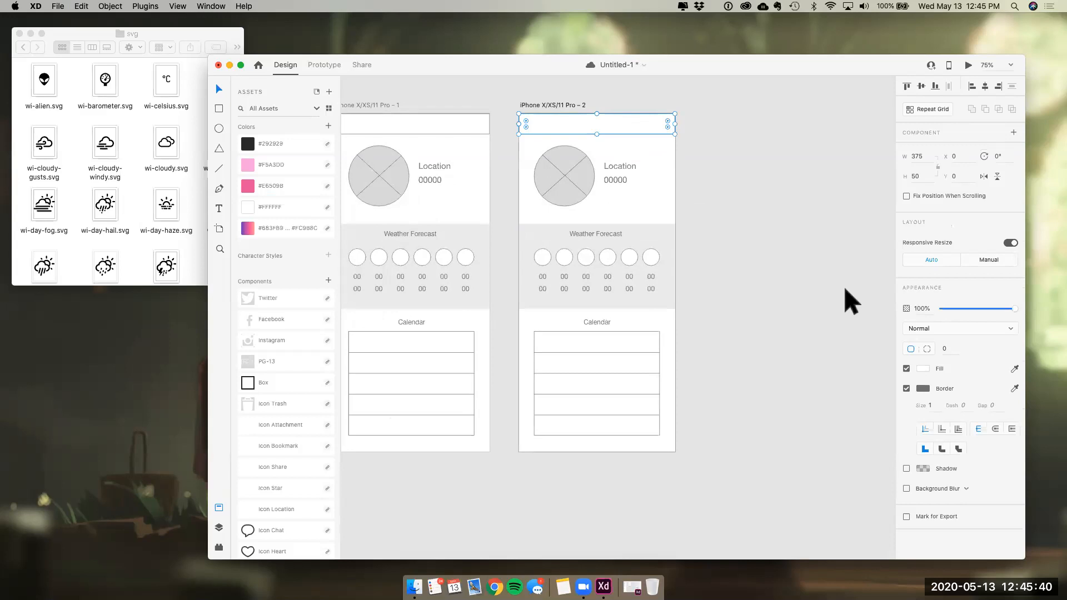
{"action": "left_click", "coordinate": [906, 388]}
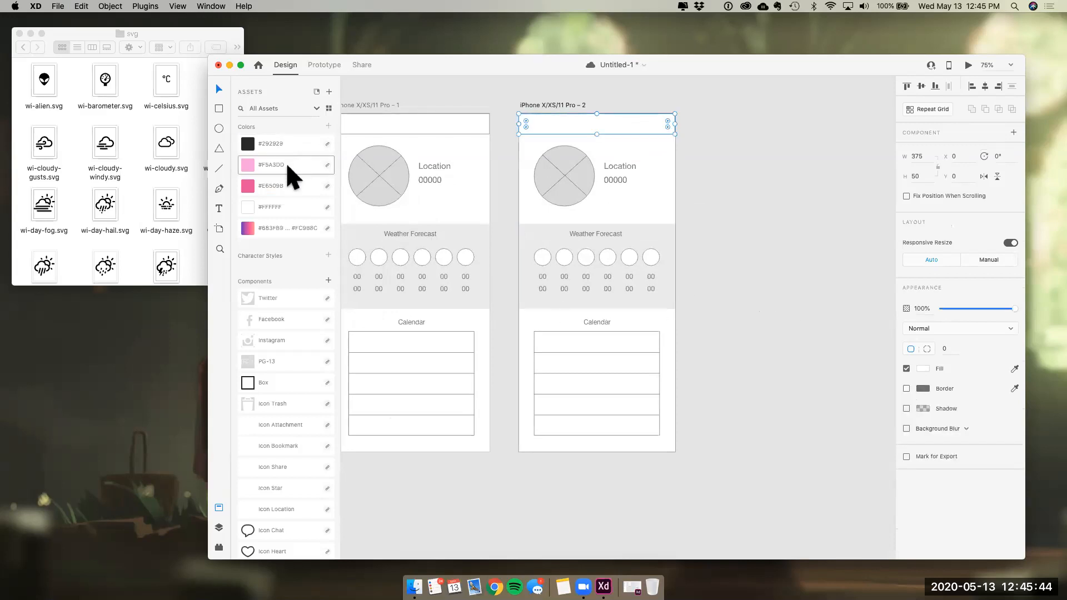
{"action": "left_click", "coordinate": [283, 180]}
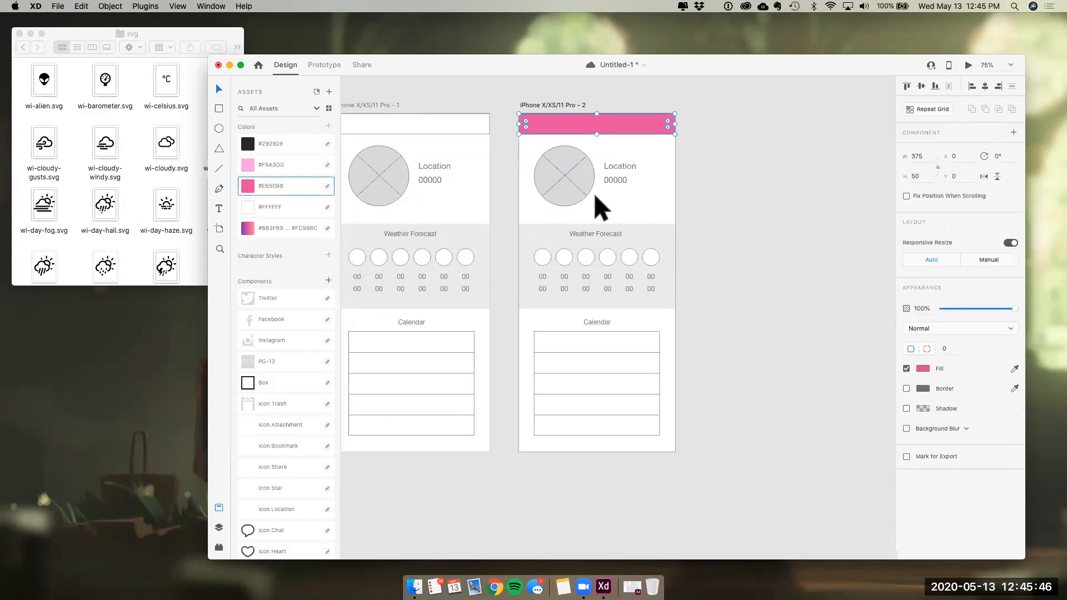
Check the installed plugins and browse the weather icon files in the svg folder
{"action": "left_click", "coordinate": [571, 186]}
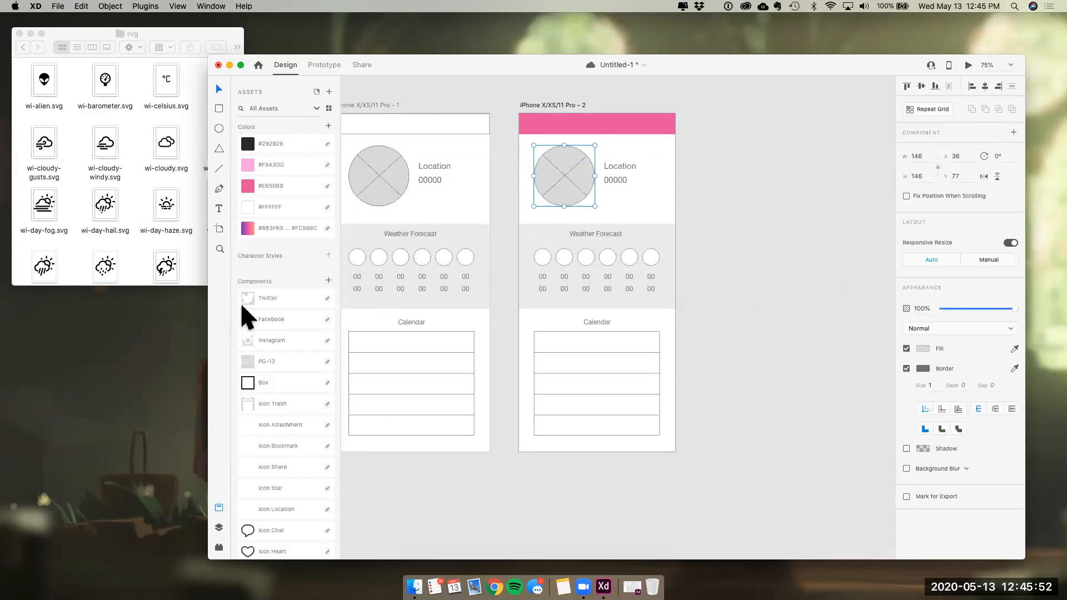
{"action": "scroll", "coordinate": [240, 302], "scroll_direction": "up", "scroll_amount": 1}
{"action": "left_click", "coordinate": [214, 548]}
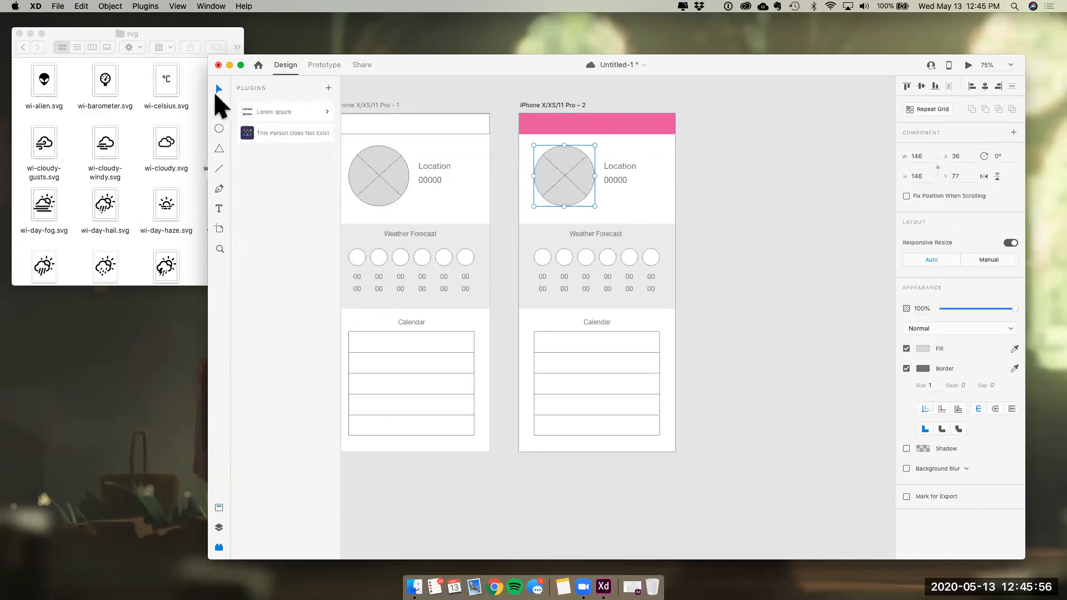
{"action": "left_click", "coordinate": [637, 169]}
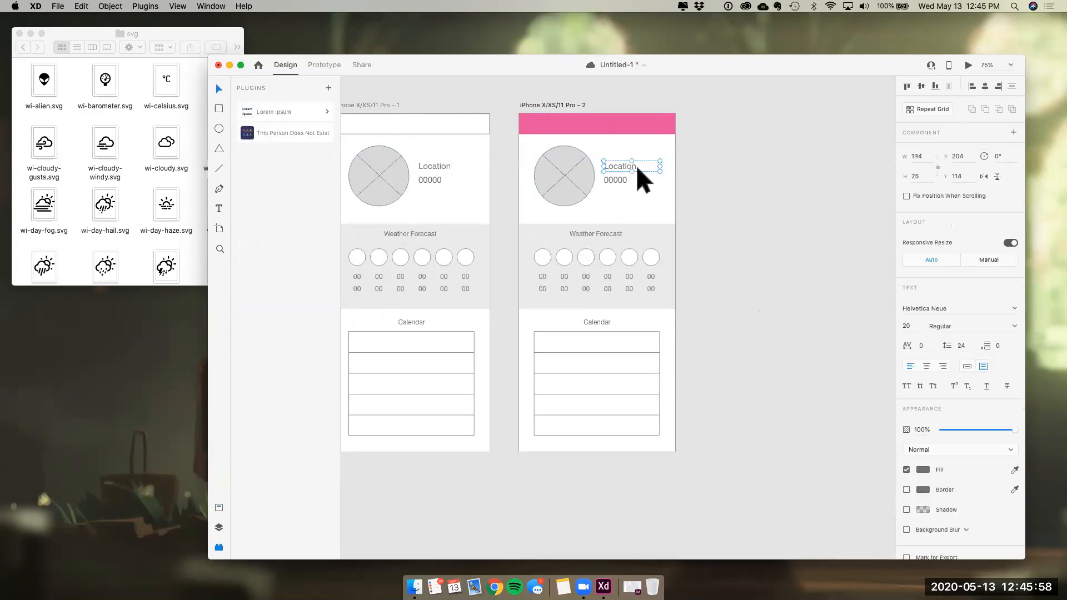
{"action": "left_click", "coordinate": [149, 32]}
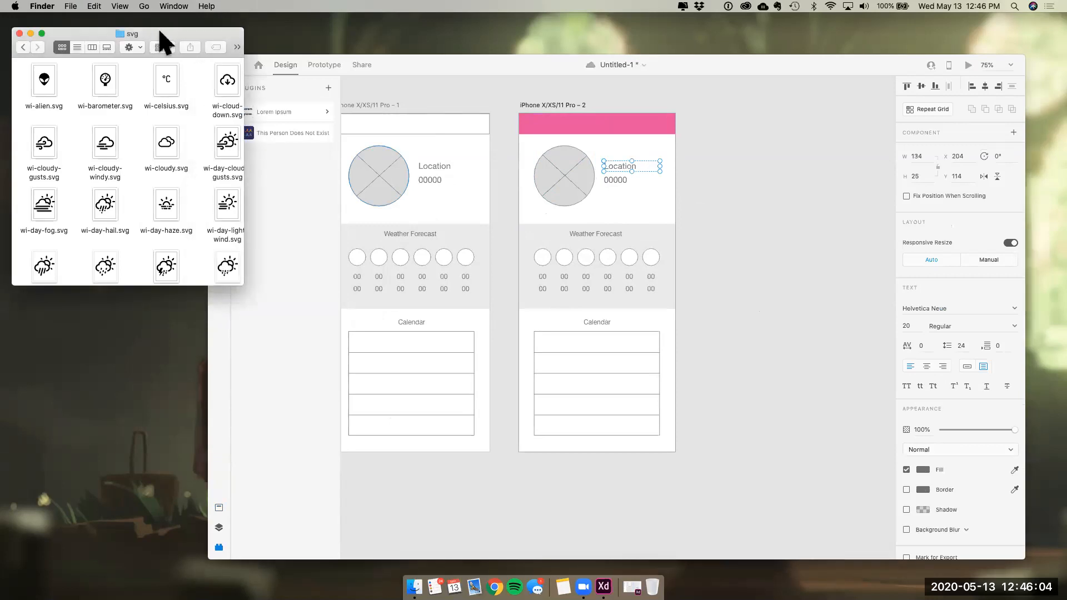
{"action": "scroll", "coordinate": [147, 125], "scroll_direction": "right", "scroll_amount": 2}
{"action": "scroll", "coordinate": [147, 129], "scroll_direction": "right", "scroll_amount": 5}
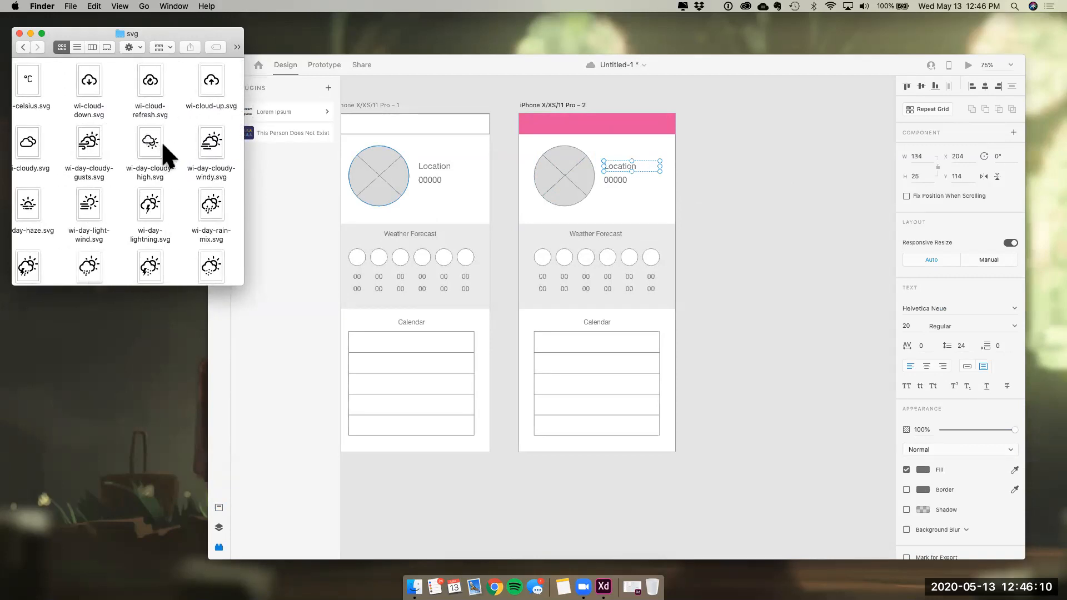
{"action": "left_click", "coordinate": [392, 58]}
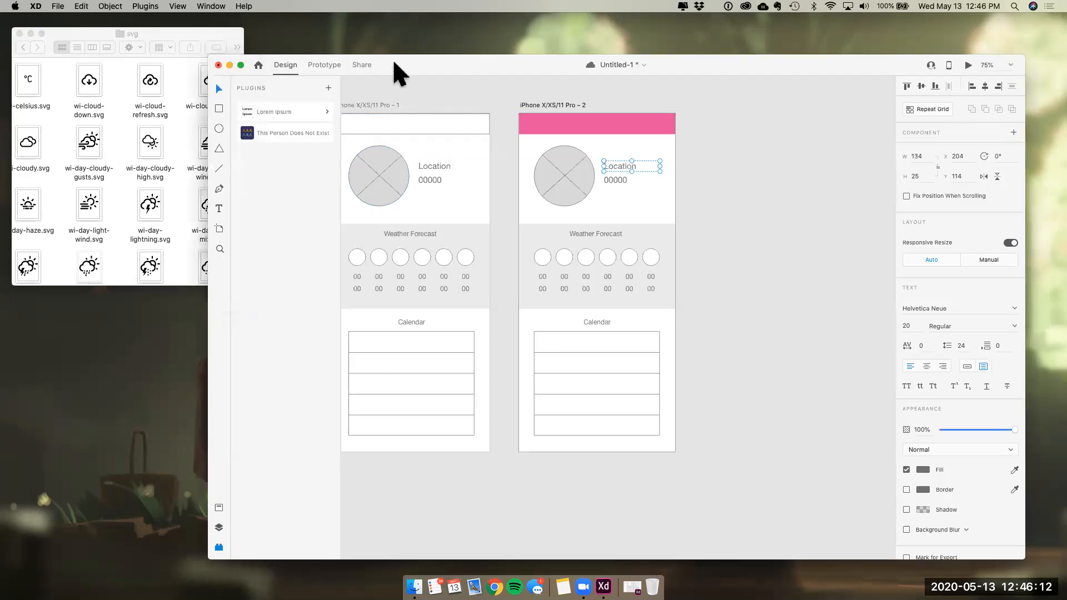
Delete both diagonal lines from the circular image placeholder on the duplicated artboard, leaving the plain circle
{"action": "left_click", "coordinate": [683, 176]}
{"action": "double_click", "coordinate": [569, 179]}
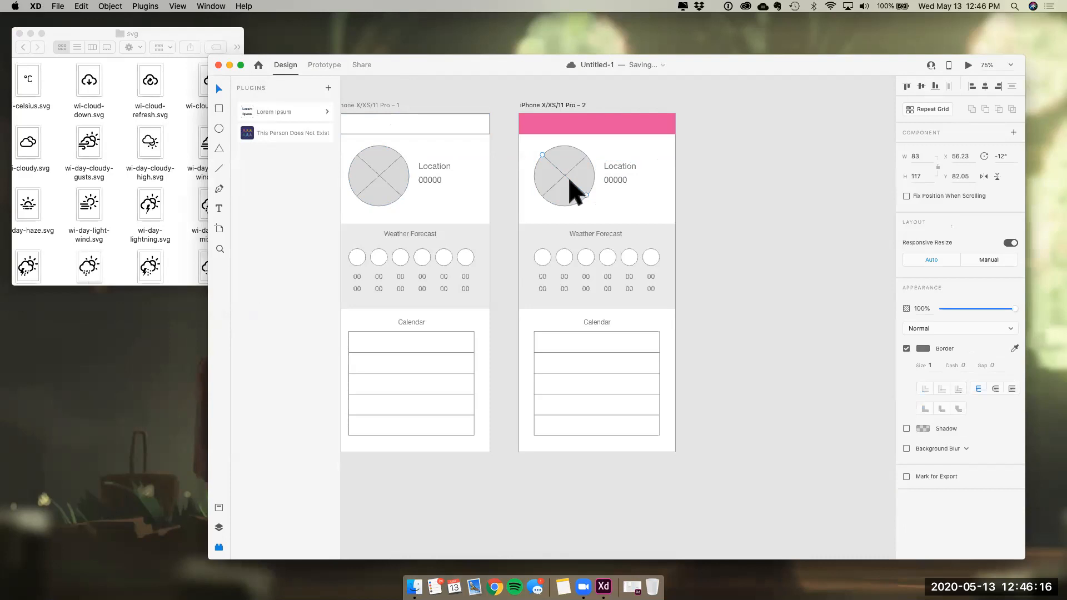
{"action": "left_click", "coordinate": [571, 169]}
{"action": "key", "text": "Delete"}
Find wi-day-storm-showers.svg in the svg folder and place it into the gray circle on the duplicated artboard
{"action": "left_click", "coordinate": [120, 145]}
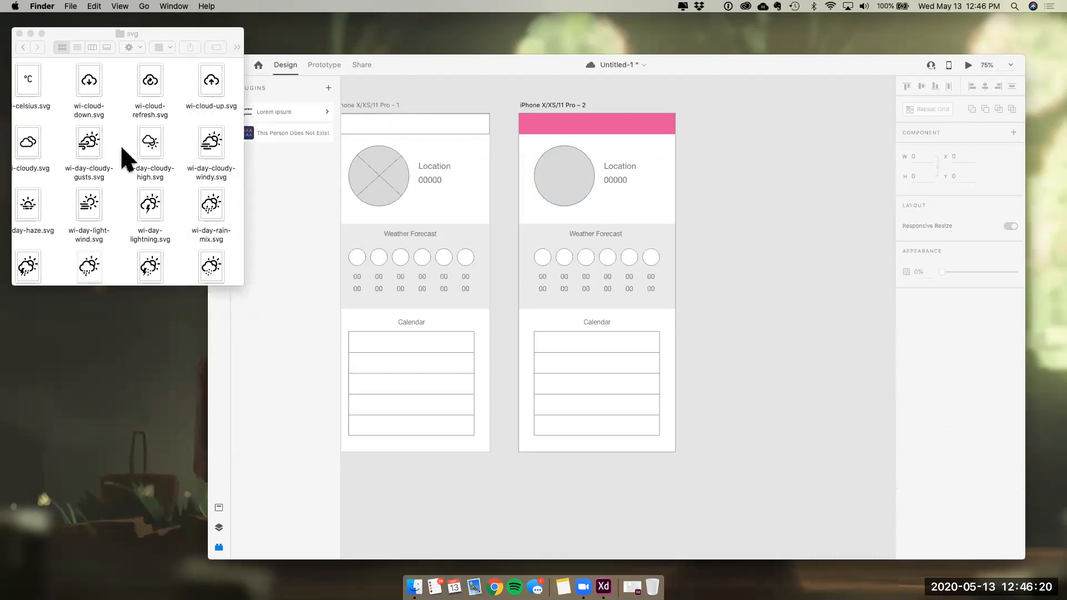
{"action": "scroll", "coordinate": [153, 186], "scroll_direction": "down", "scroll_amount": 3}
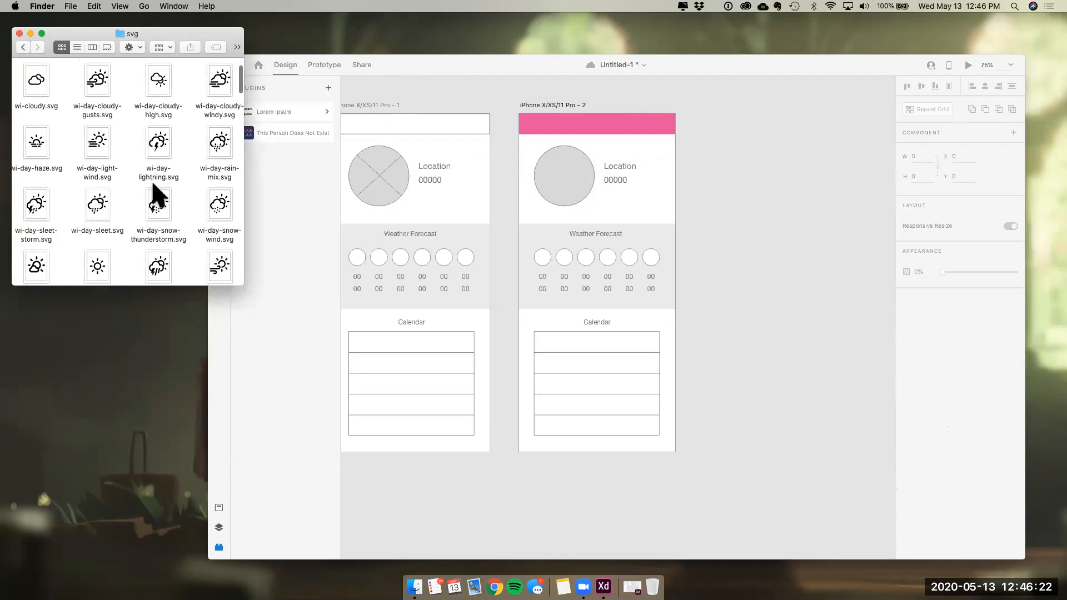
{"action": "scroll", "coordinate": [114, 221], "scroll_direction": "down", "scroll_amount": 2}
{"action": "scroll", "coordinate": [113, 221], "scroll_direction": "up", "scroll_amount": 3}
{"action": "scroll", "coordinate": [114, 221], "scroll_direction": "left", "scroll_amount": 3}
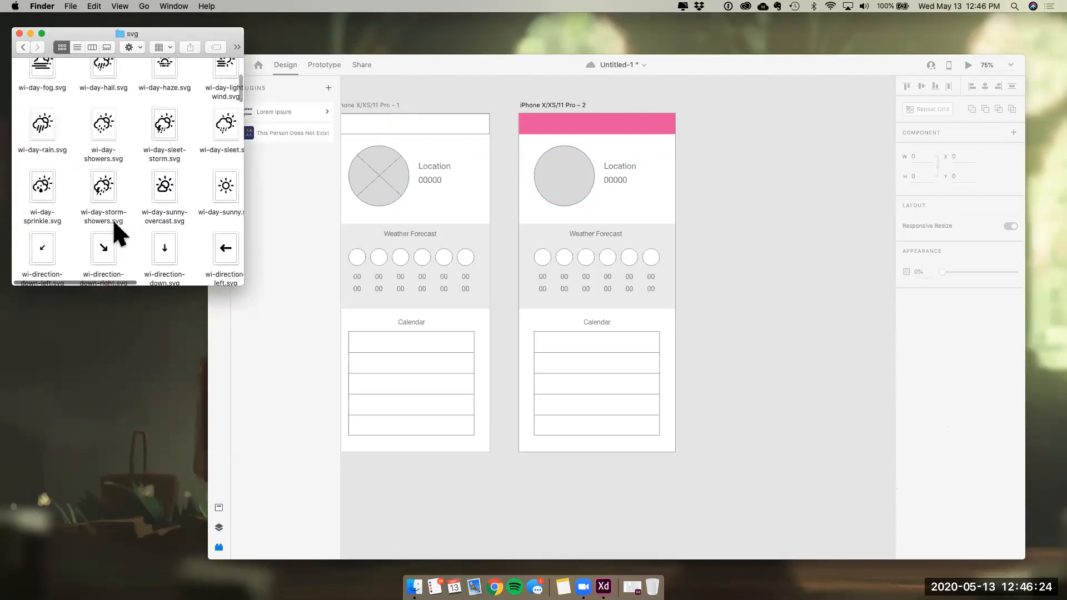
{"action": "scroll", "coordinate": [114, 222], "scroll_direction": "up", "scroll_amount": 2}
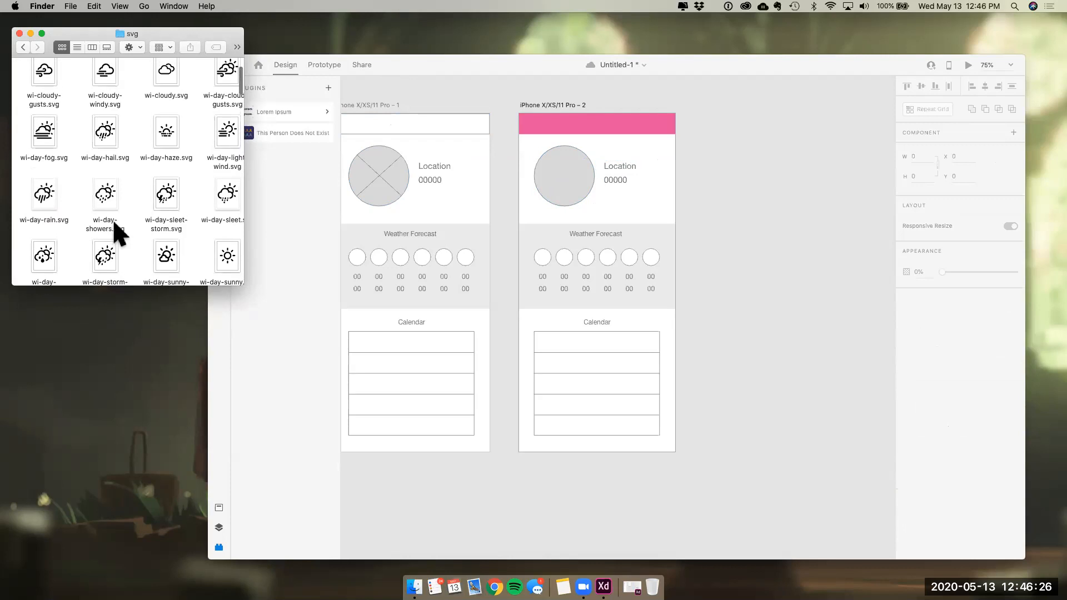
{"action": "scroll", "coordinate": [114, 222], "scroll_direction": "right", "scroll_amount": 2}
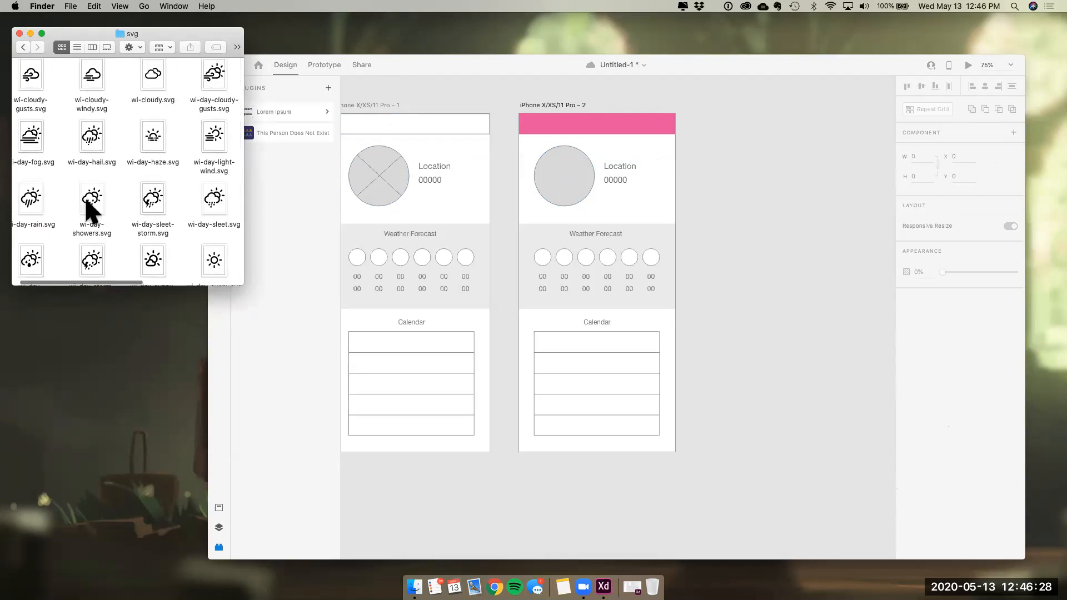
{"action": "left_click", "coordinate": [89, 207]}
{"action": "scroll", "coordinate": [89, 227], "scroll_direction": "down", "scroll_amount": 2}
{"action": "left_click_drag", "start_coordinate": [88, 223], "coordinate": [565, 193]}
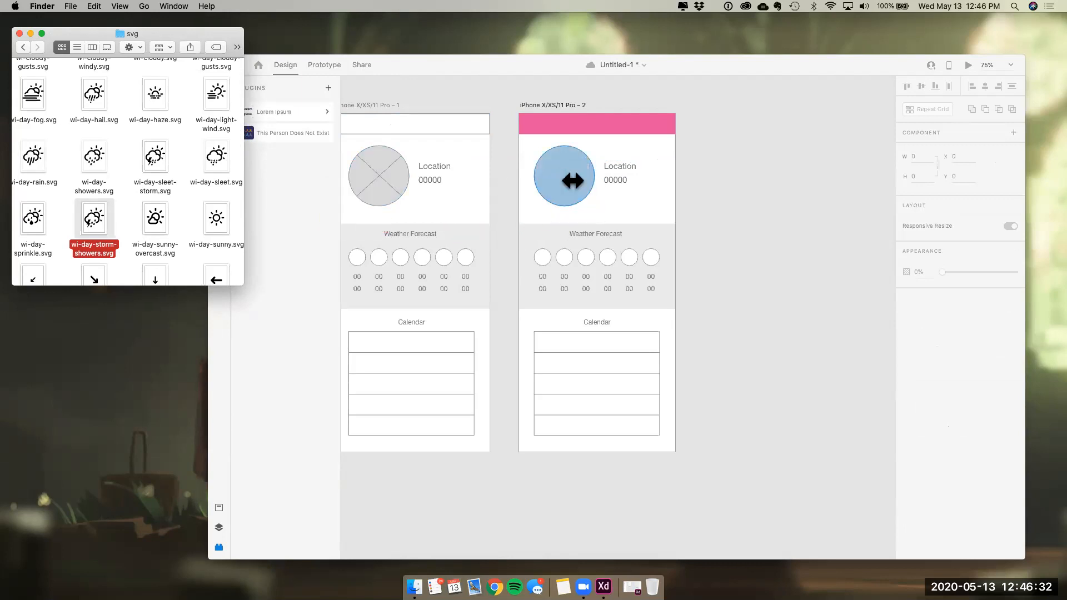
{"action": "left_click", "coordinate": [739, 175]}
{"action": "left_click", "coordinate": [696, 165]}
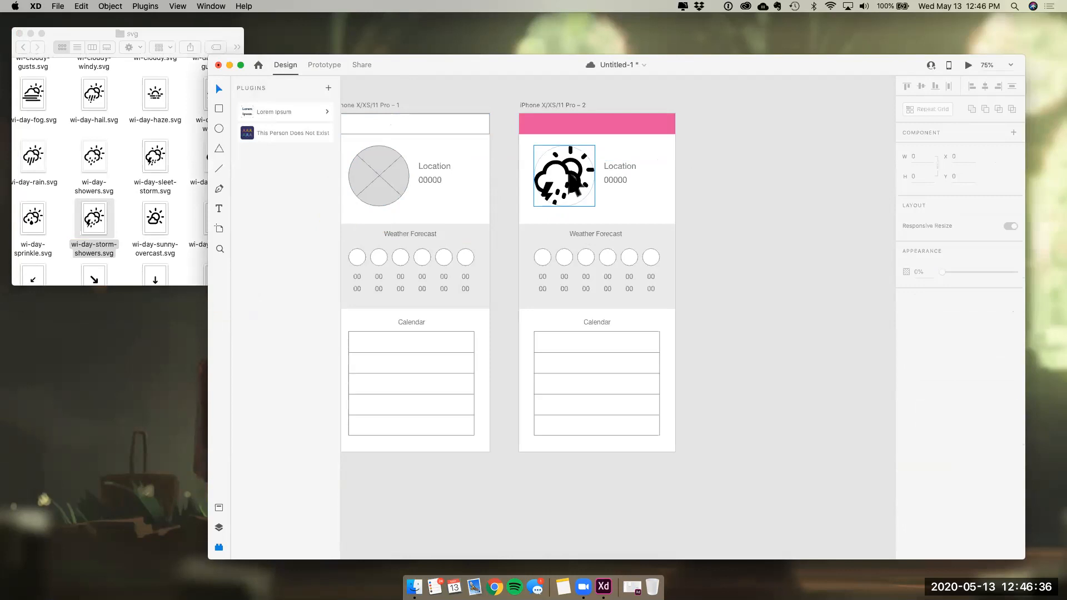
Enlarge the circle holding the storm icon proportionally to about 176 by 177 px
{"action": "left_click", "coordinate": [573, 184]}
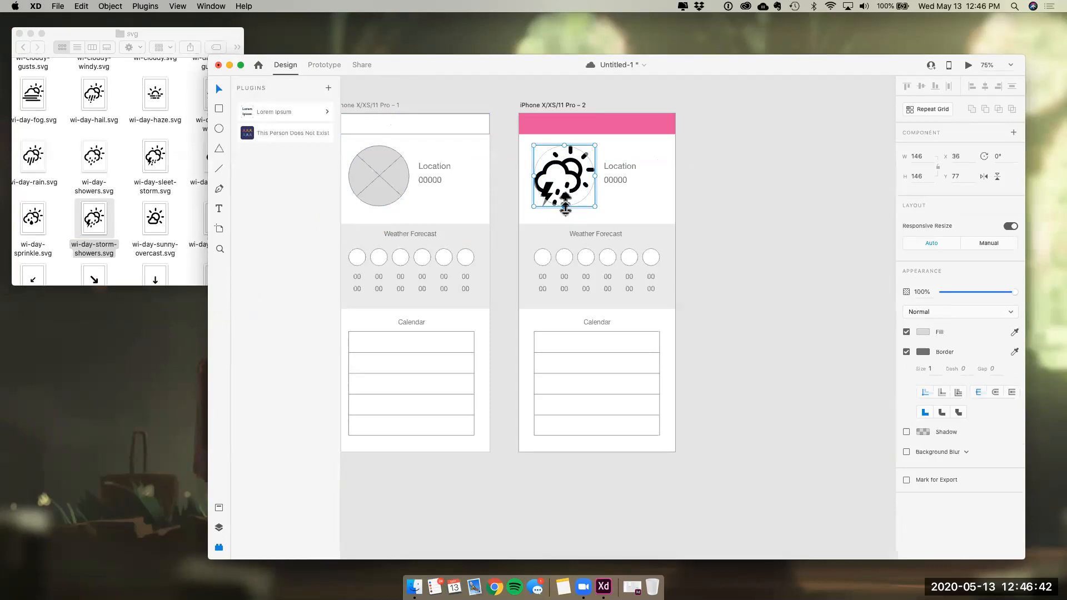
{"action": "left_click_drag", "start_coordinate": [564, 207], "coordinate": [567, 215]}
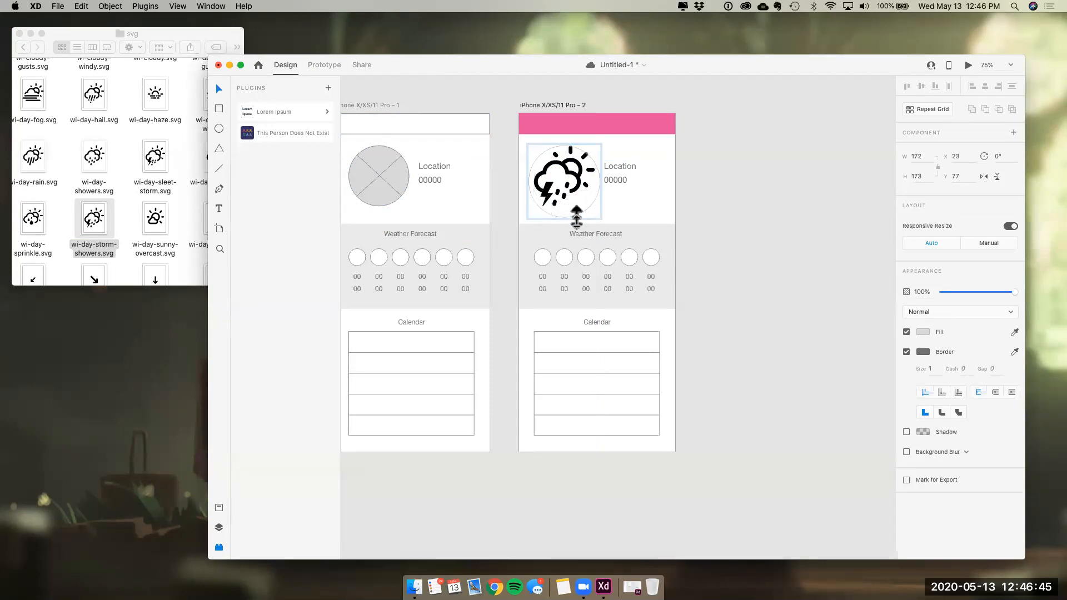
{"action": "left_click", "coordinate": [578, 189]}
{"action": "left_click", "coordinate": [571, 177]}
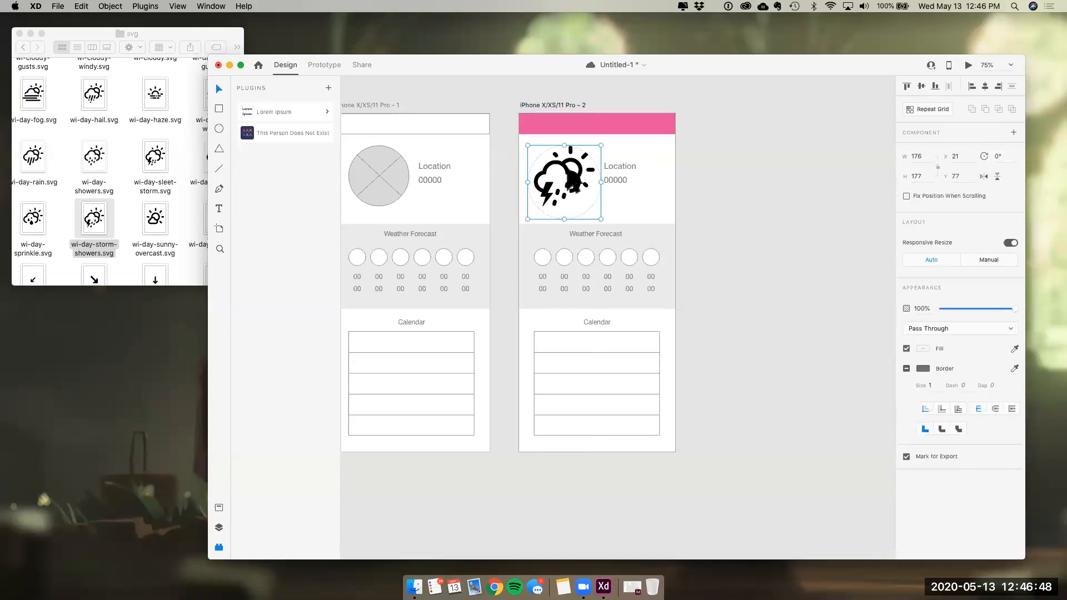
Reposition the storm icon inside its circle, scale it down slightly, and deselect it
{"action": "mouse_move", "coordinate": [572, 177]}
{"action": "left_mouse_down"}
{"action": "mouse_move", "coordinate": [572, 185]}
{"action": "mouse_move", "coordinate": [567, 170]}
{"action": "left_mouse_up"}
{"action": "left_click_drag", "start_coordinate": [564, 210], "coordinate": [564, 205]}
{"action": "left_click", "coordinate": [564, 180], "text": "shift"}
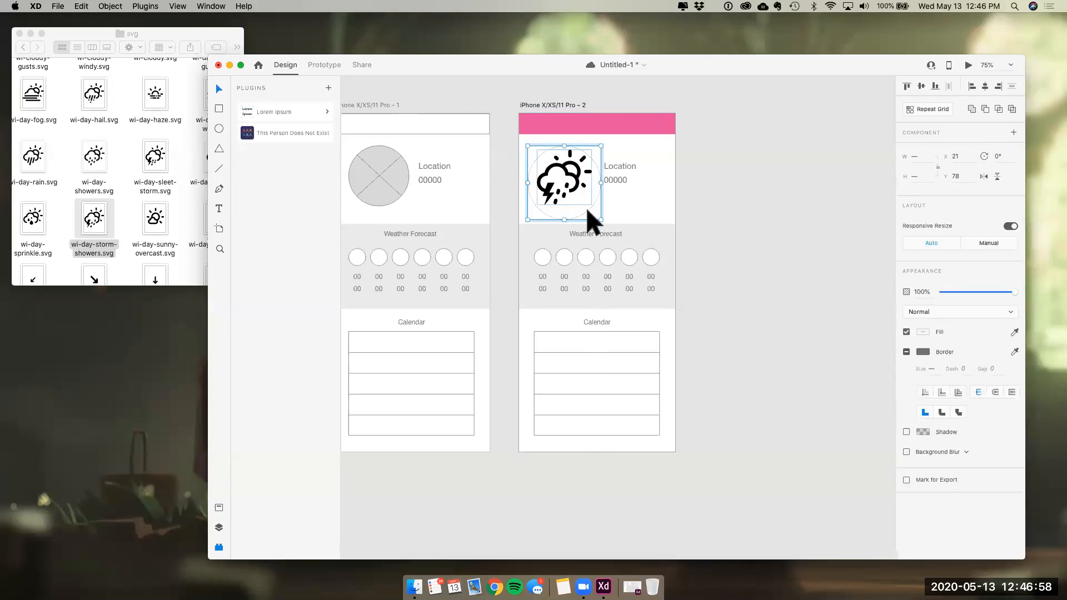
{"action": "left_click", "coordinate": [733, 197]}
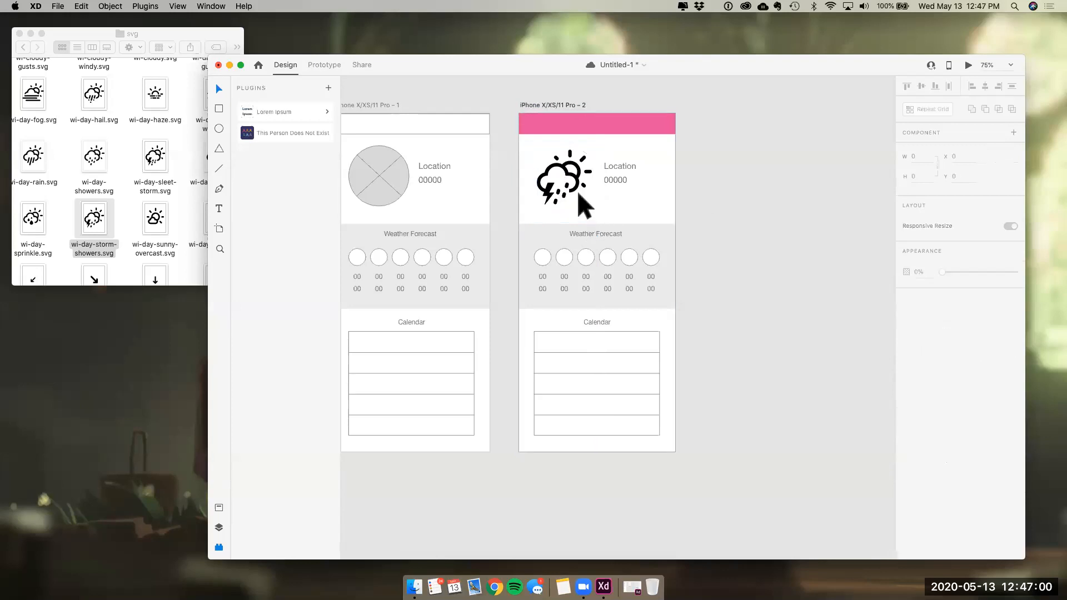
Display the duplicated artboard's layers and inspect the mask group that holds the storm icon
{"action": "left_click", "coordinate": [574, 176]}
{"action": "key", "text": "Escape"}
{"action": "left_click", "coordinate": [218, 507]}
{"action": "left_click", "coordinate": [218, 527]}
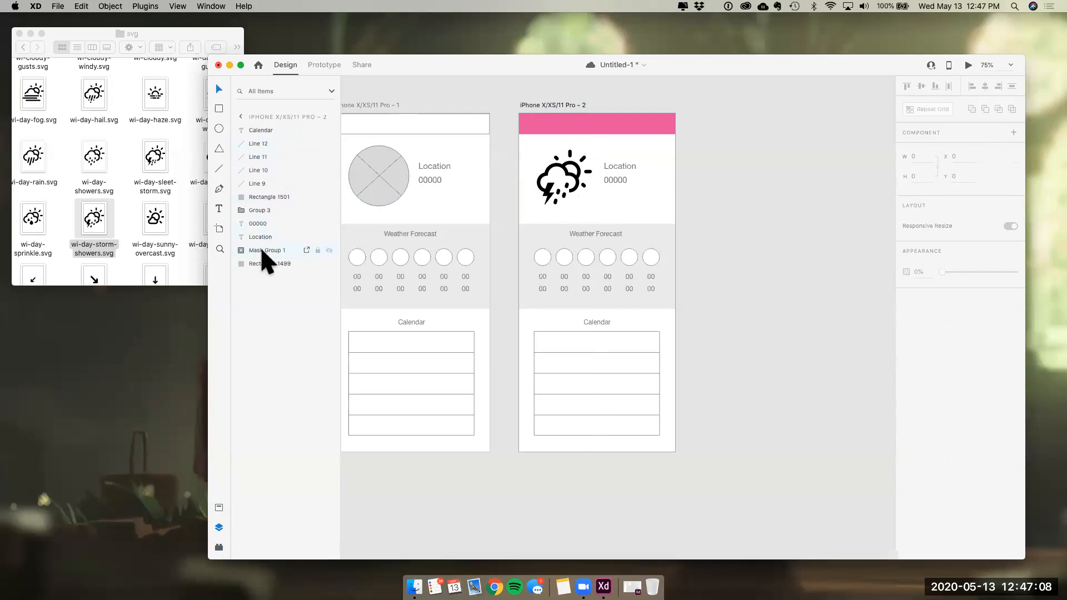
{"action": "left_click", "coordinate": [570, 171]}
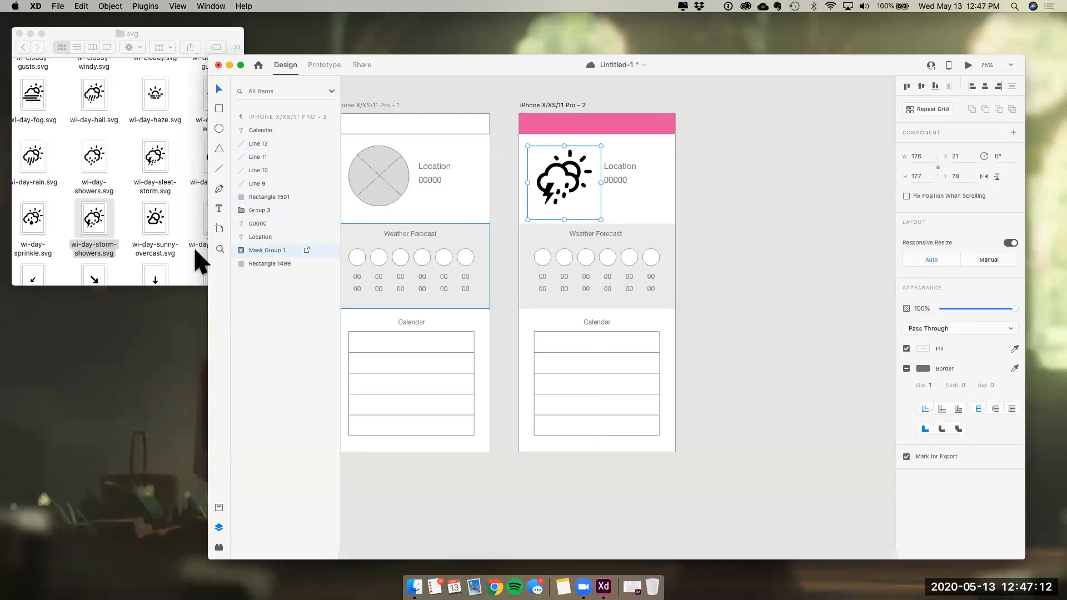
{"action": "double_click", "coordinate": [558, 182]}
{"action": "key", "text": "Escape"}
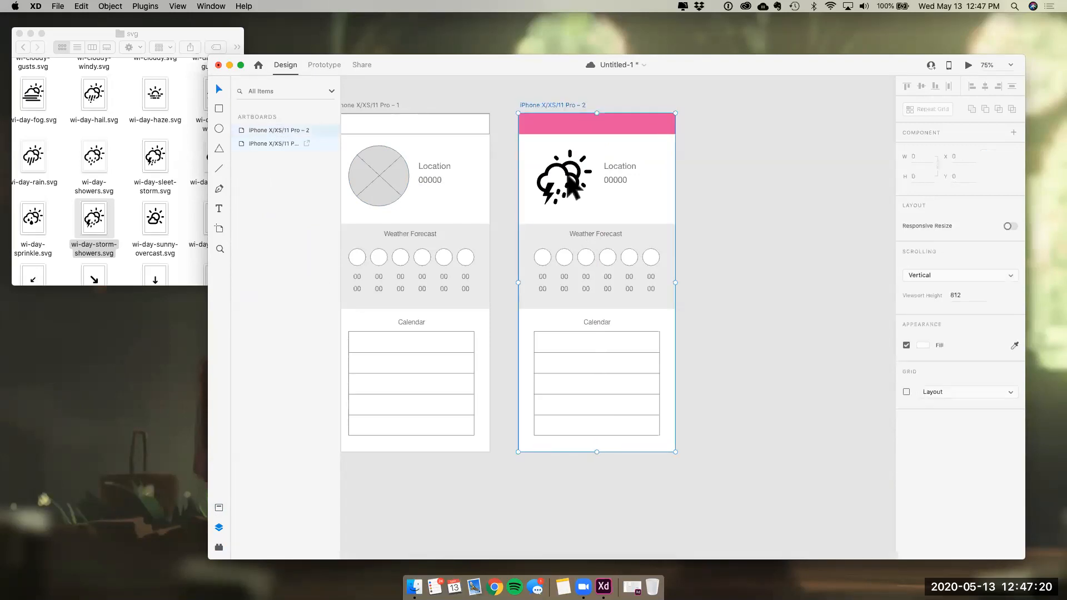
Move the circle masking the storm icon up slightly and shrink it proportionally to about 157 by 158 px
{"action": "double_click", "coordinate": [567, 177]}
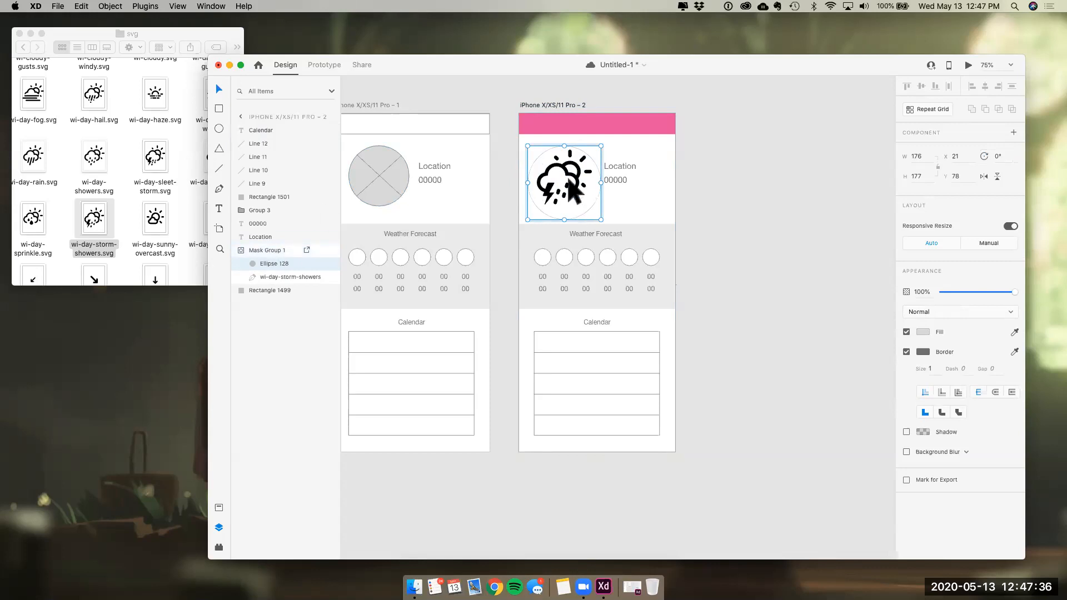
{"action": "left_click_drag", "start_coordinate": [581, 160], "coordinate": [580, 153]}
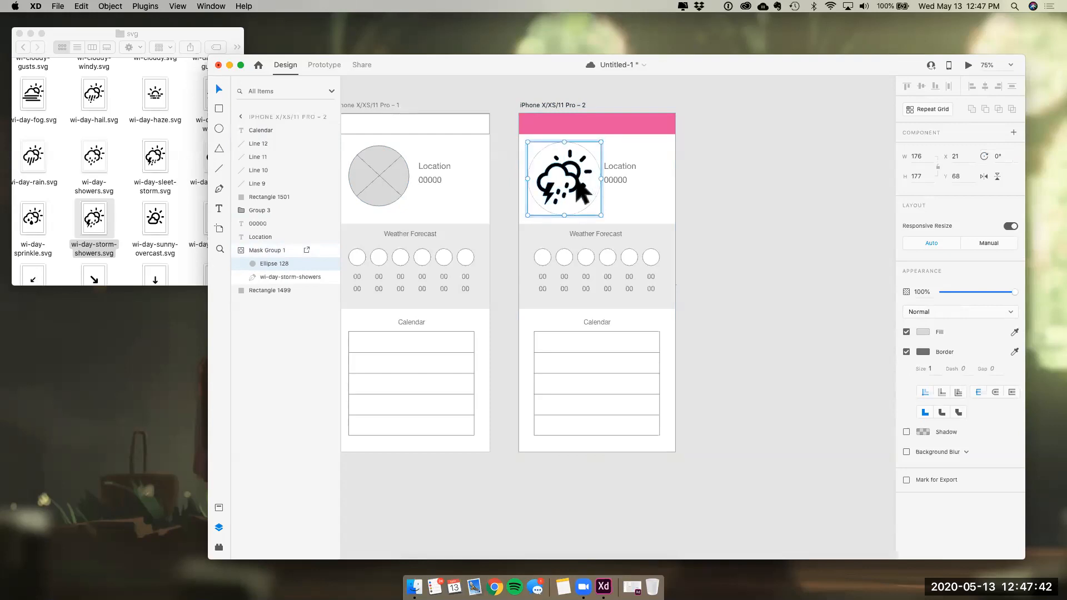
{"action": "left_click_drag", "start_coordinate": [601, 142], "coordinate": [584, 155]}
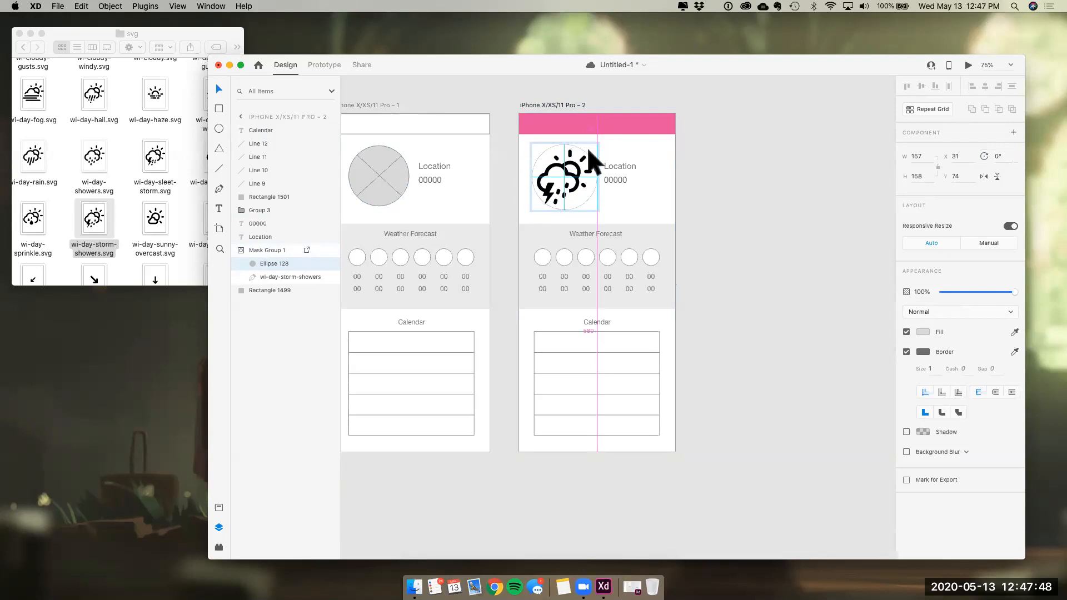
{"action": "key", "text": "Escape"}
{"action": "key", "text": "Escape"}
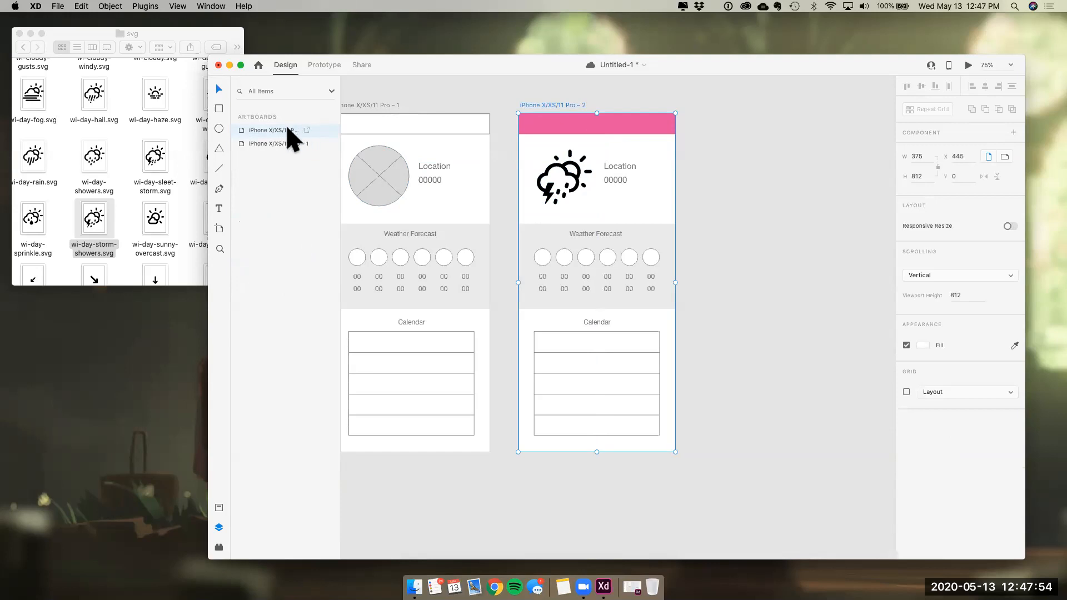
Select the wi-day-storm-showers layer inside the mask group and scale the icon down to about 111 by 111 px
{"action": "double_click", "coordinate": [242, 130]}
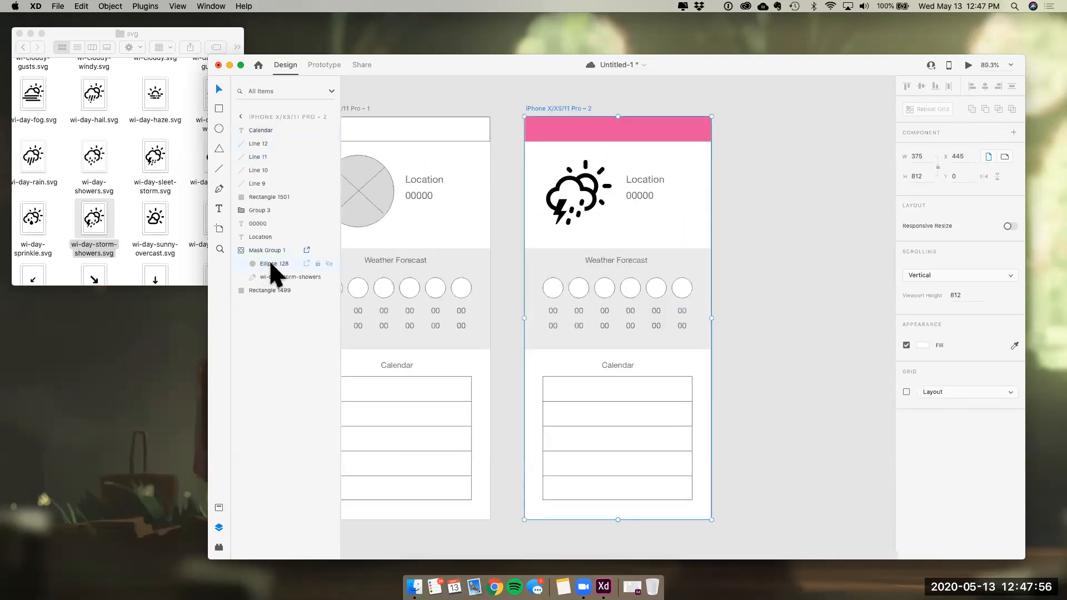
{"action": "left_click", "coordinate": [273, 276]}
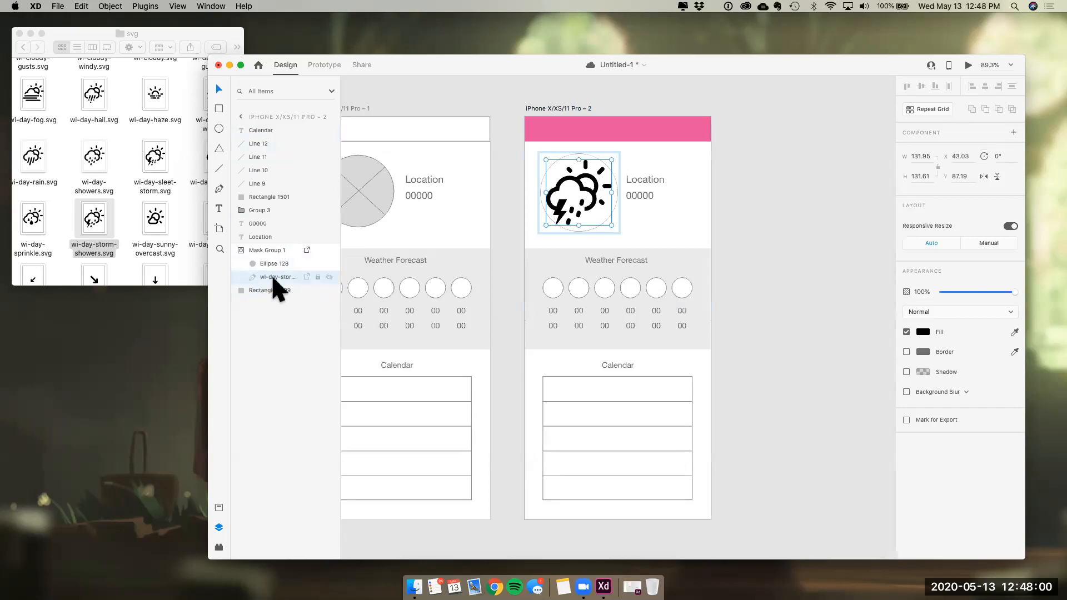
{"action": "left_click_drag", "start_coordinate": [611, 225], "coordinate": [594, 207]}
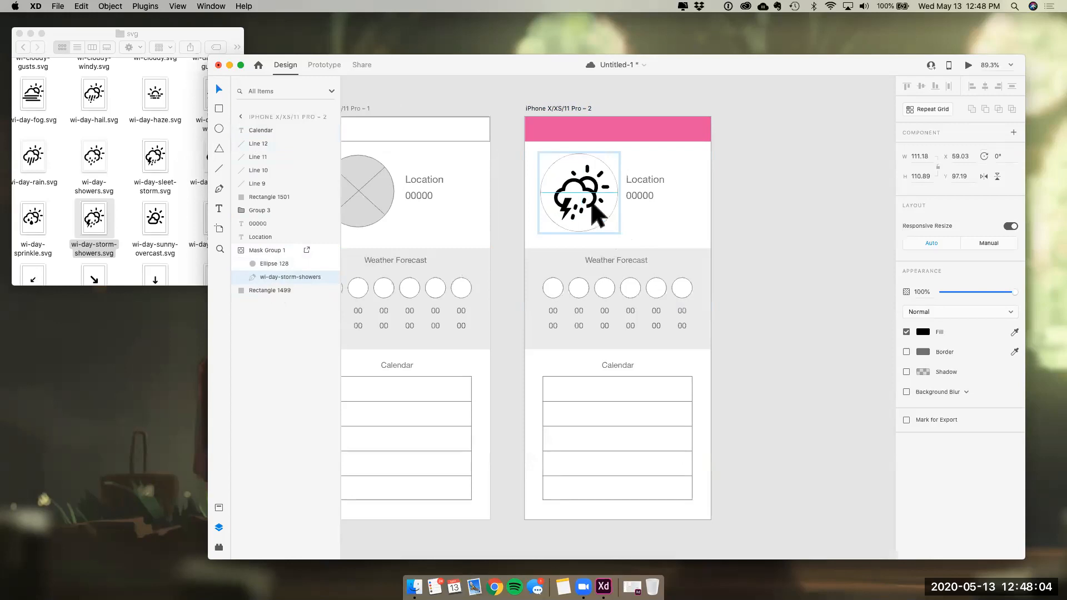
{"action": "left_click", "coordinate": [580, 202]}
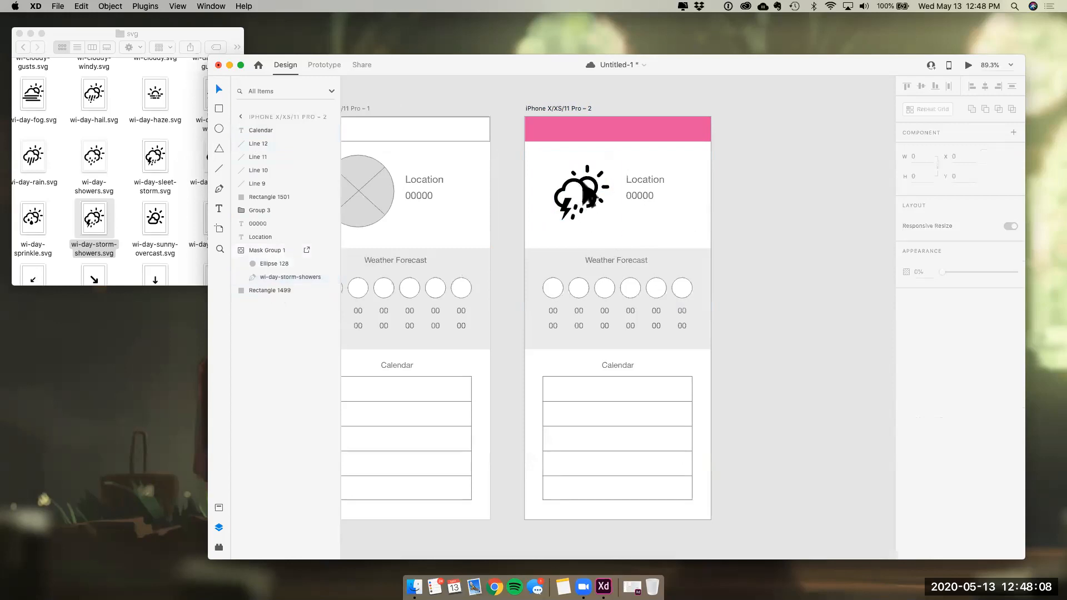
Enter the mask group level by level to examine the circle, the storm icon and the icon's anchor points
{"action": "left_click", "coordinate": [588, 196]}
{"action": "double_click", "coordinate": [587, 196]}
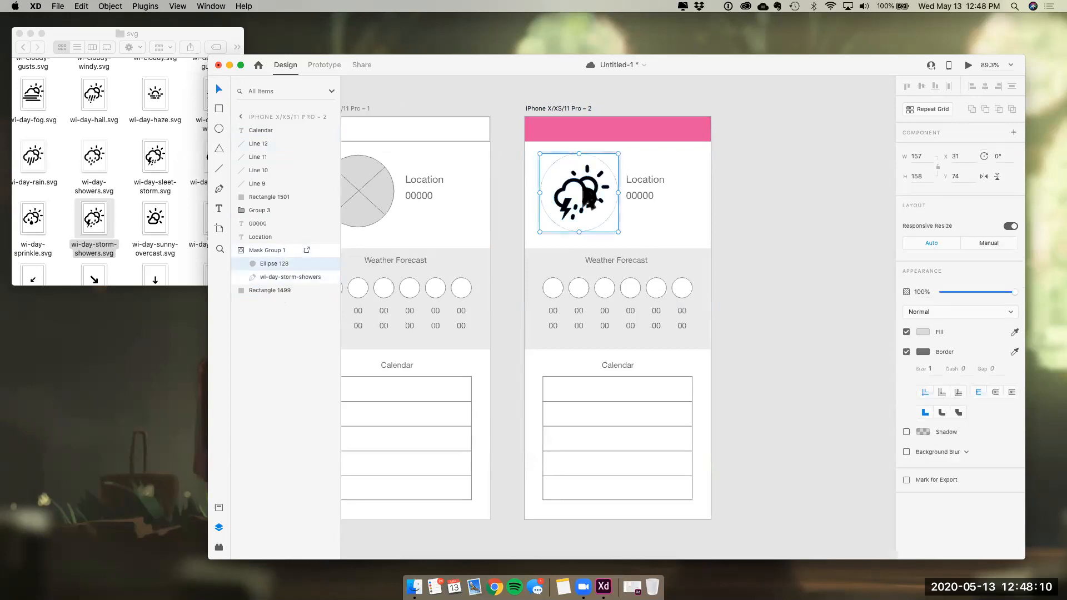
{"action": "left_click", "coordinate": [588, 195]}
{"action": "double_click", "coordinate": [584, 200]}
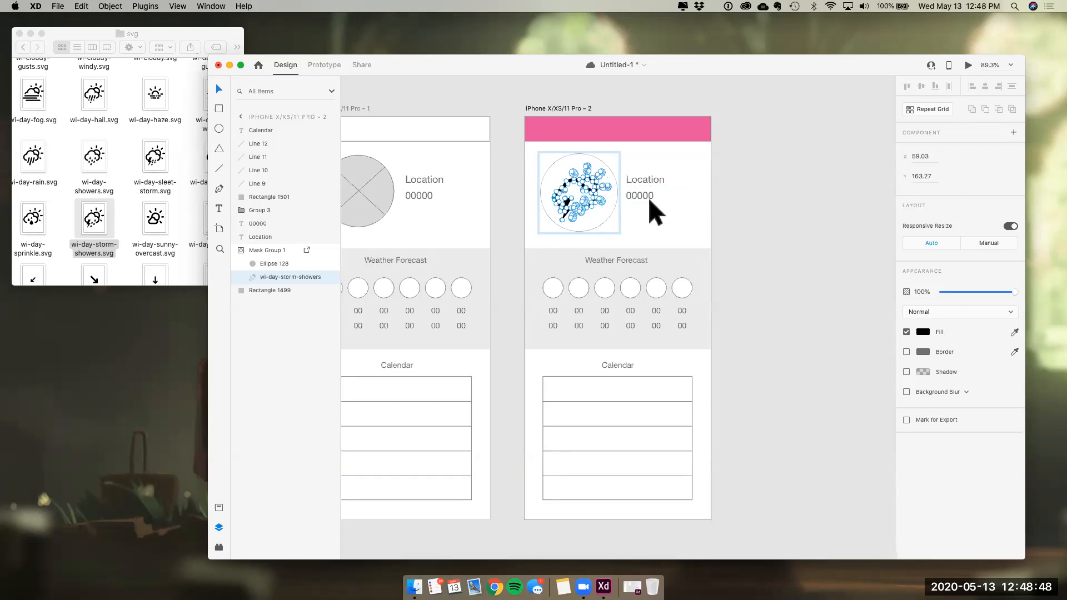
{"action": "left_click", "coordinate": [753, 205]}
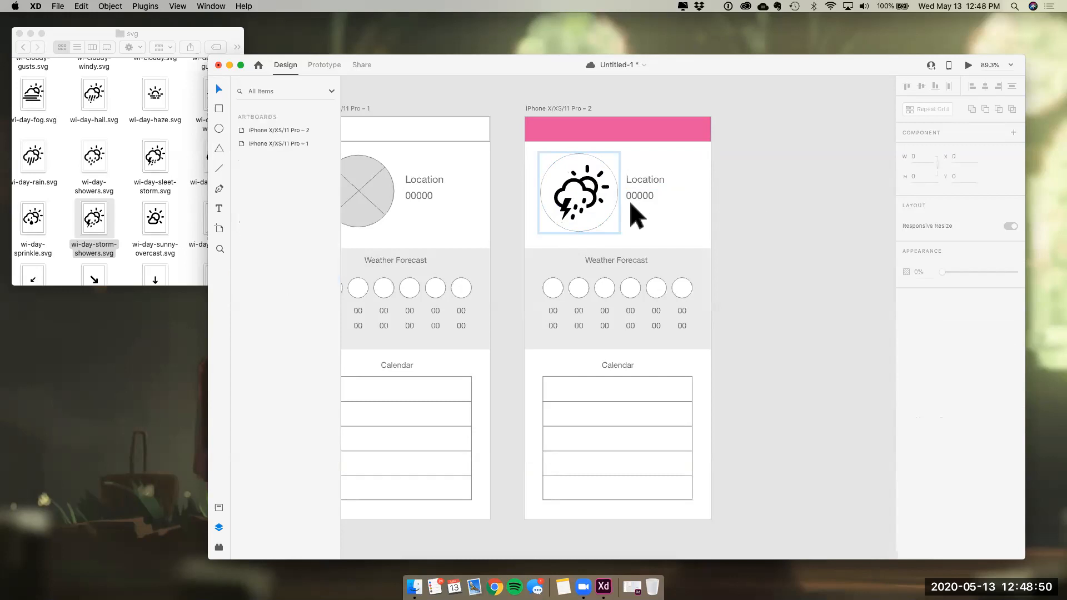
{"action": "double_click", "coordinate": [597, 201]}
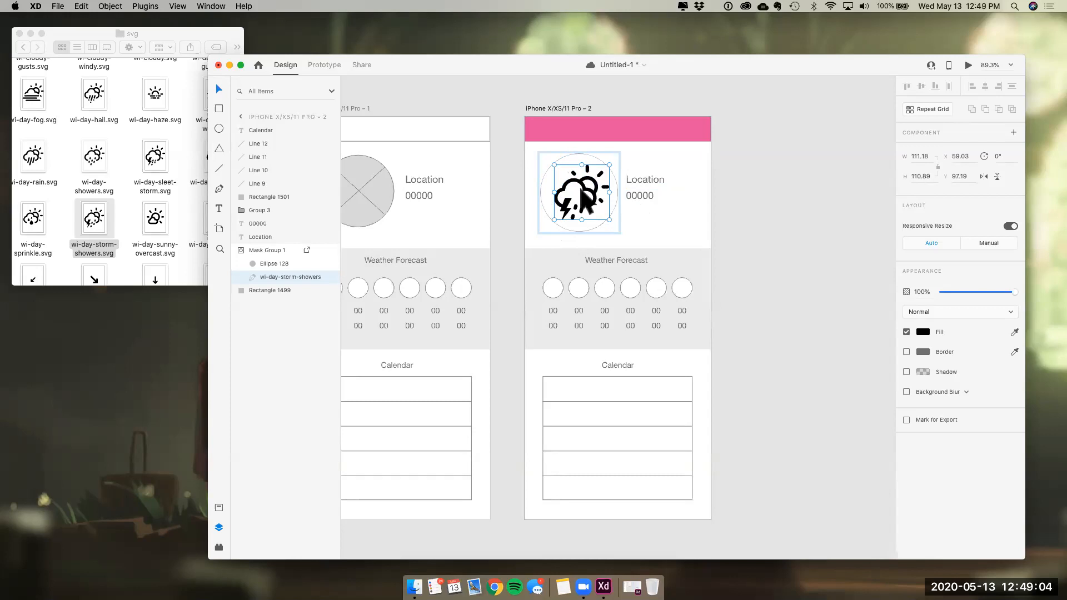
Save the document, leave the mask group, and clear the selection
{"action": "key", "text": "super+s"}
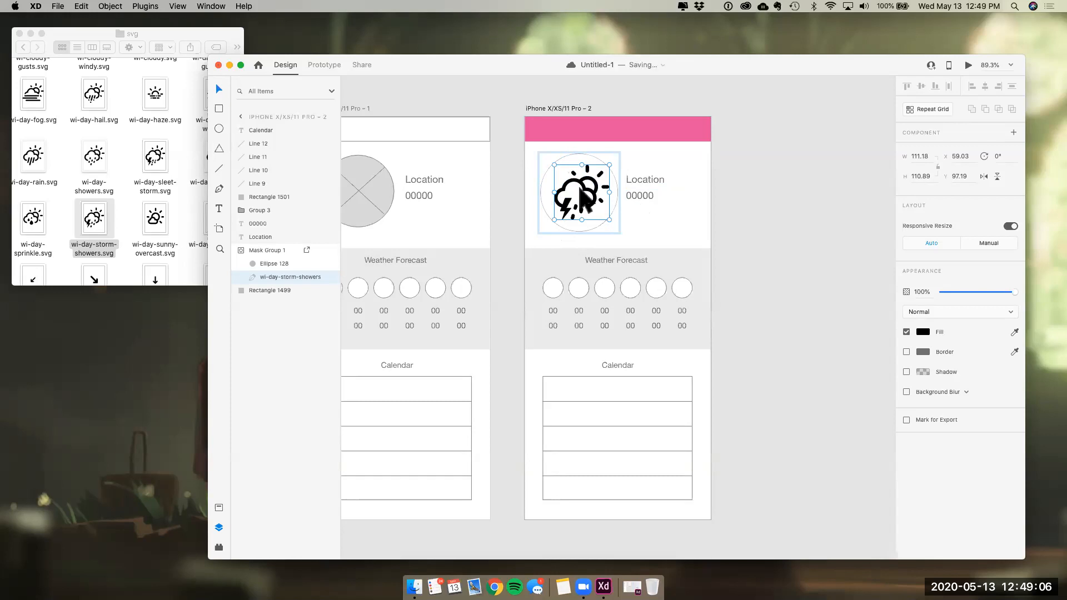
{"action": "key", "text": "Escape"}
{"action": "key", "text": "Escape"}
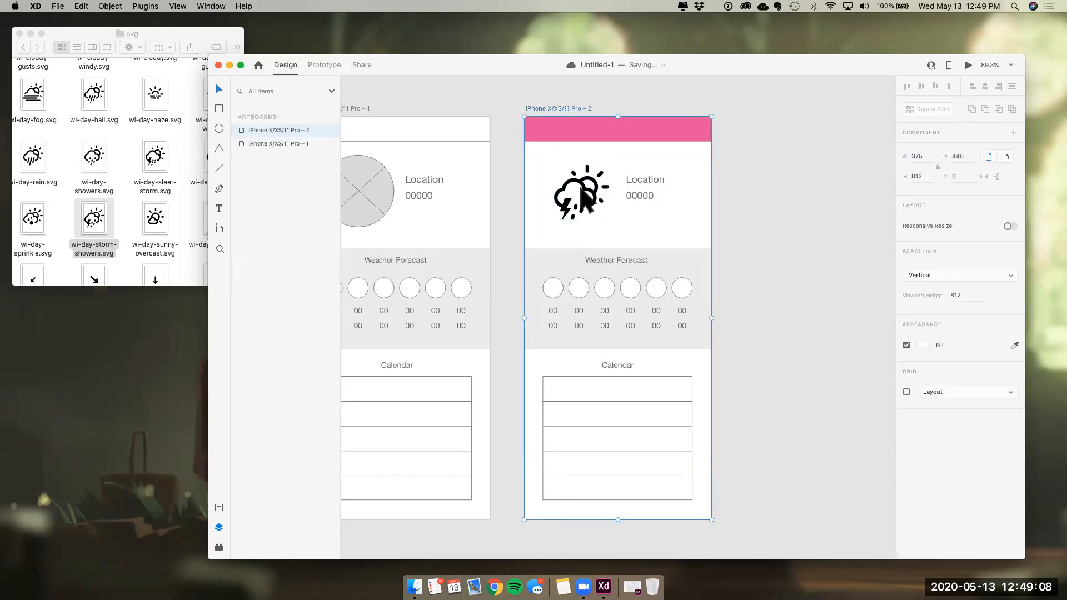
{"action": "left_click", "coordinate": [589, 197]}
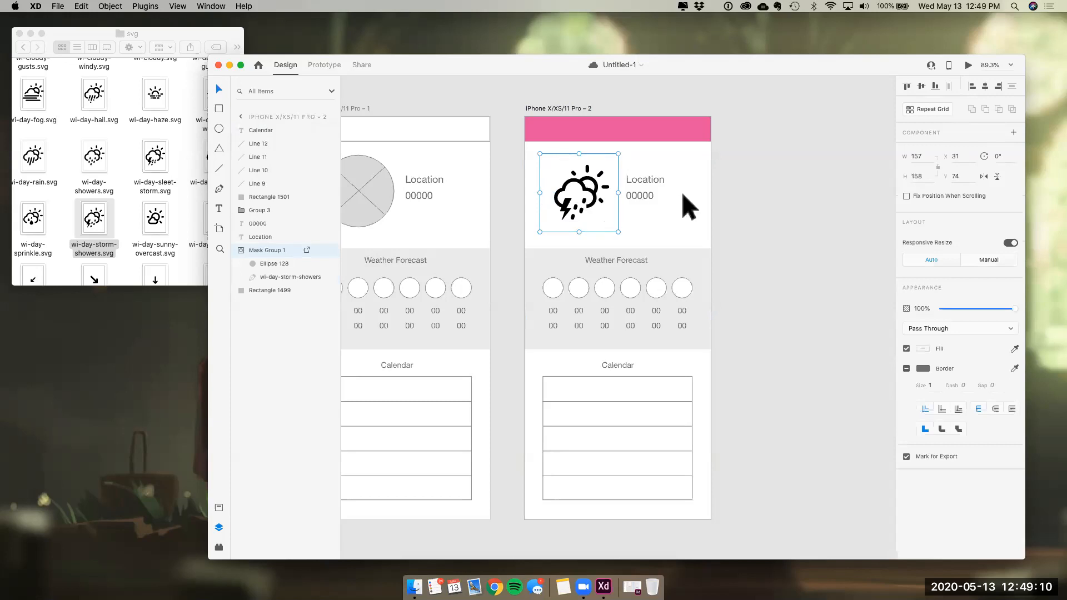
{"action": "left_click", "coordinate": [688, 208]}
Replace the Location text on the duplicated artboard with "New Orleans" and set its font weight to Bold
{"action": "left_click", "coordinate": [646, 180]}
{"action": "double_click", "coordinate": [651, 180]}
{"action": "type", "text": "New"}
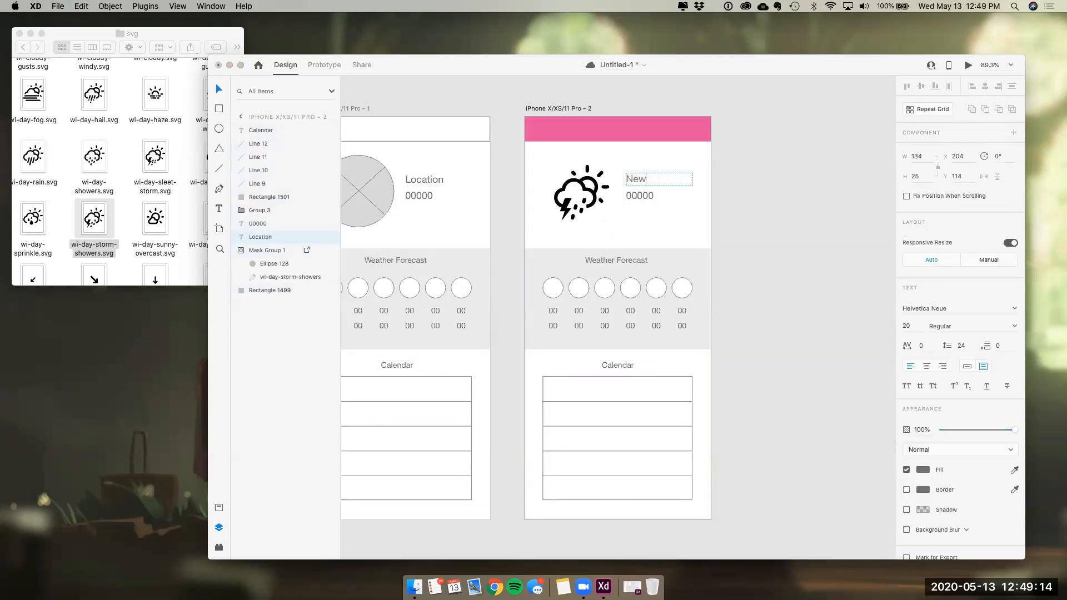
{"action": "type", "text": " Orleans"}
{"action": "key", "text": "super+a"}
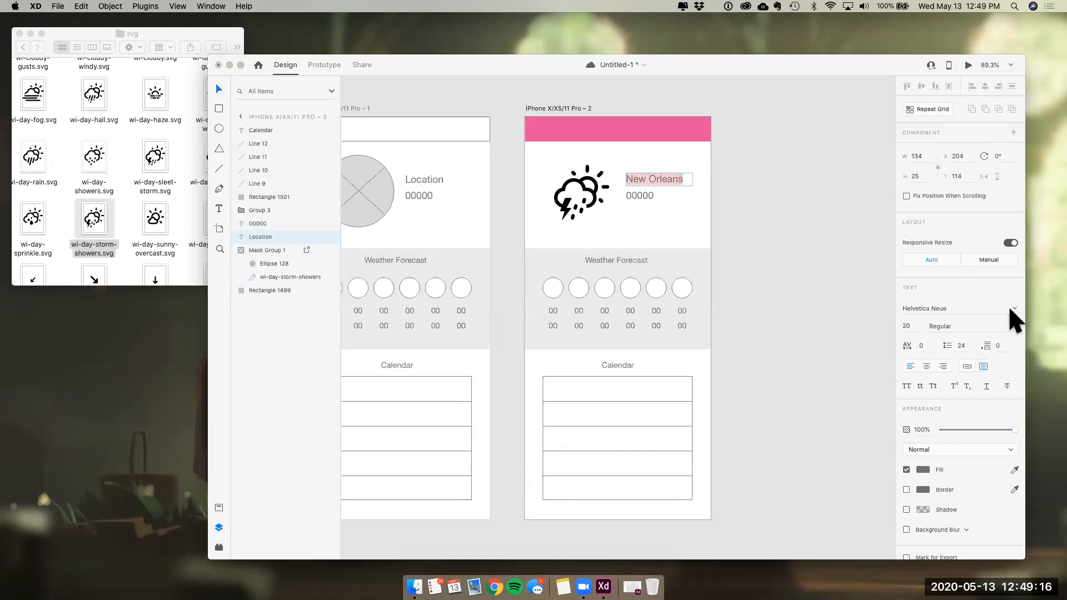
{"action": "left_click", "coordinate": [1014, 327]}
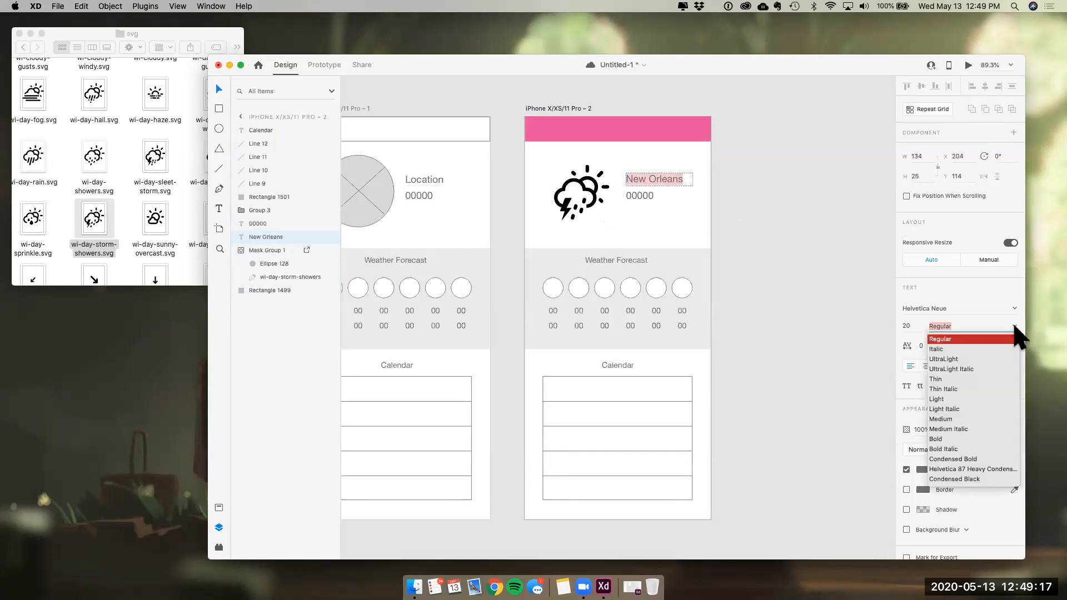
{"action": "left_click", "coordinate": [963, 438]}
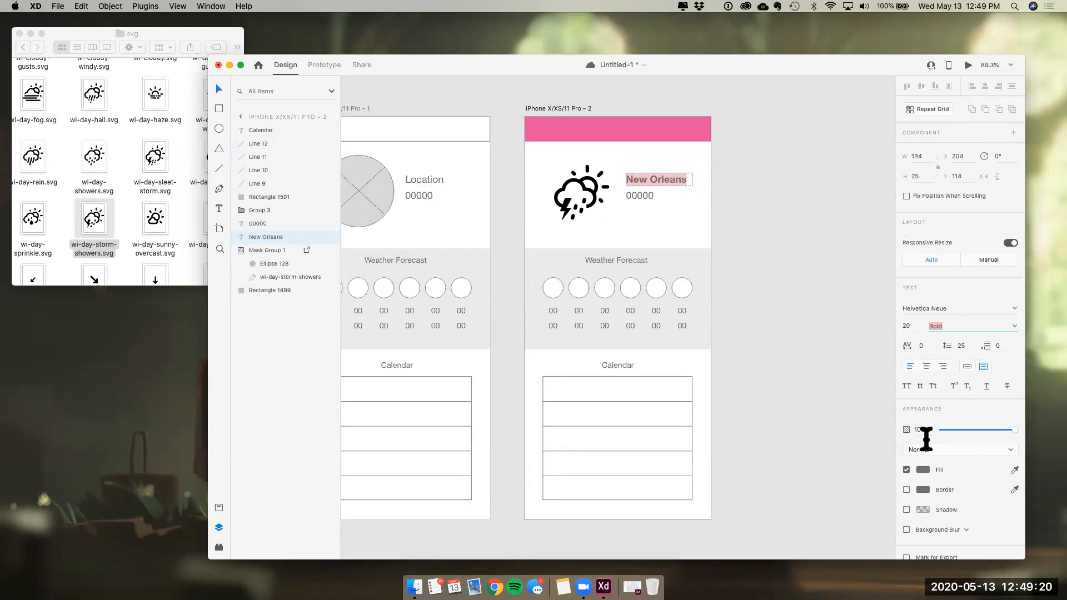
Color the New Orleans text with the saved darker pink that matches the header bar
{"action": "left_click", "coordinate": [923, 470]}
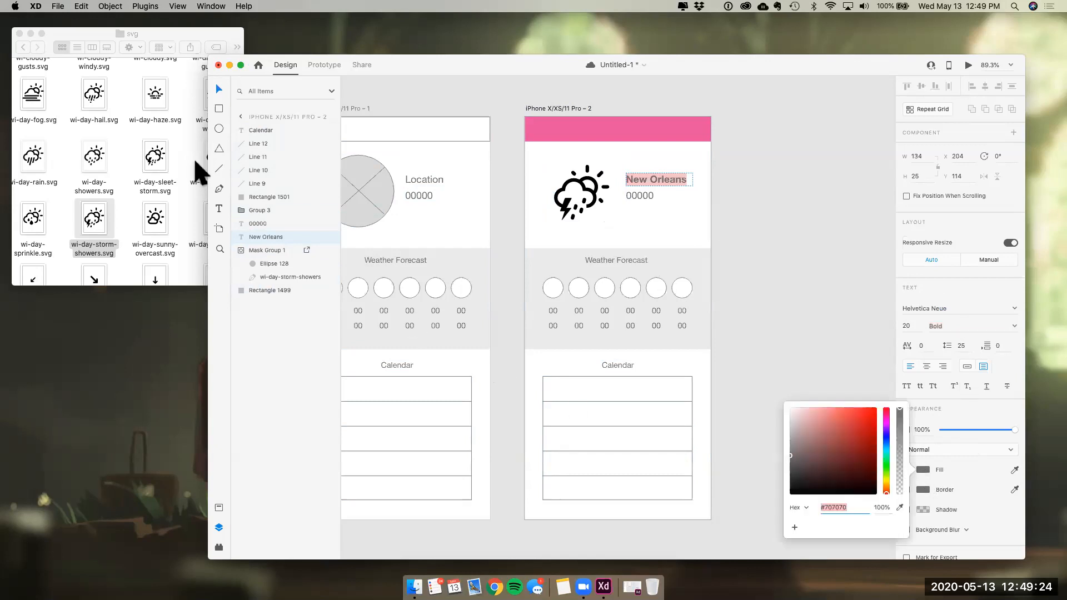
{"action": "key", "text": "Escape"}
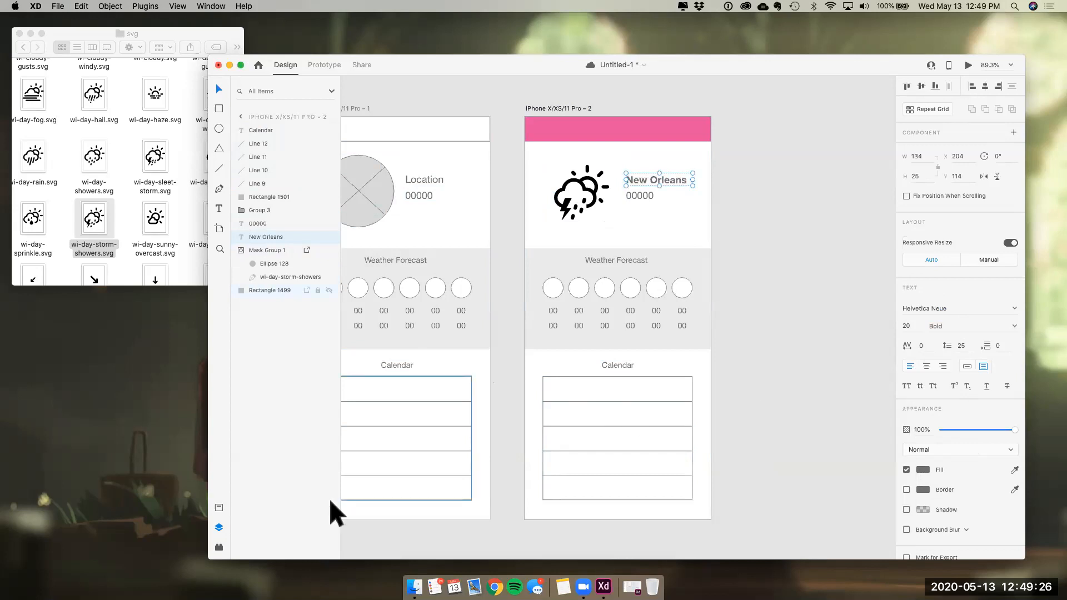
{"action": "left_click", "coordinate": [219, 508]}
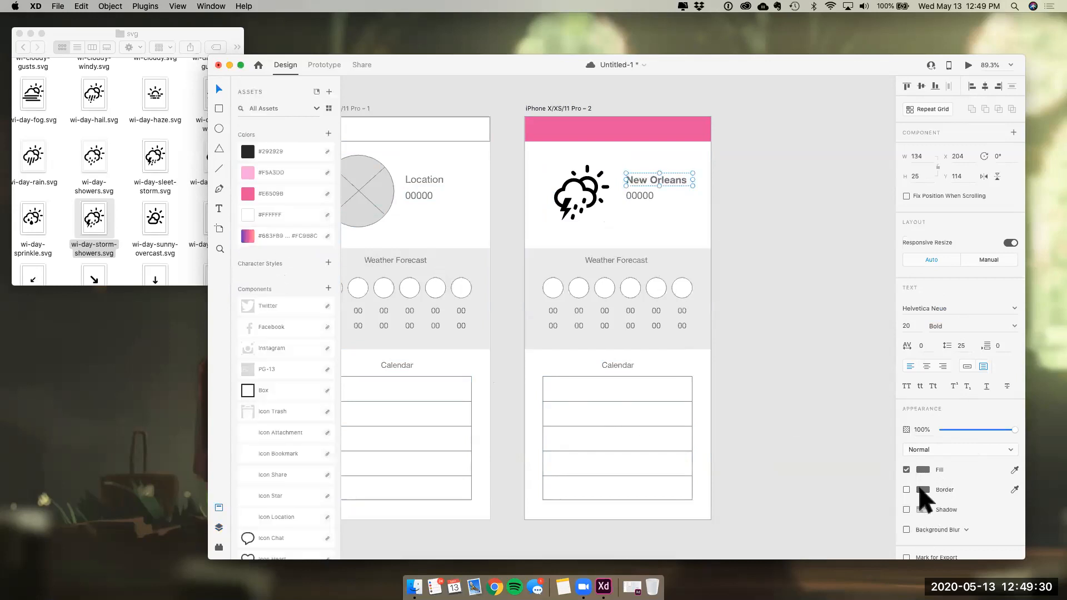
{"action": "left_click", "coordinate": [923, 469]}
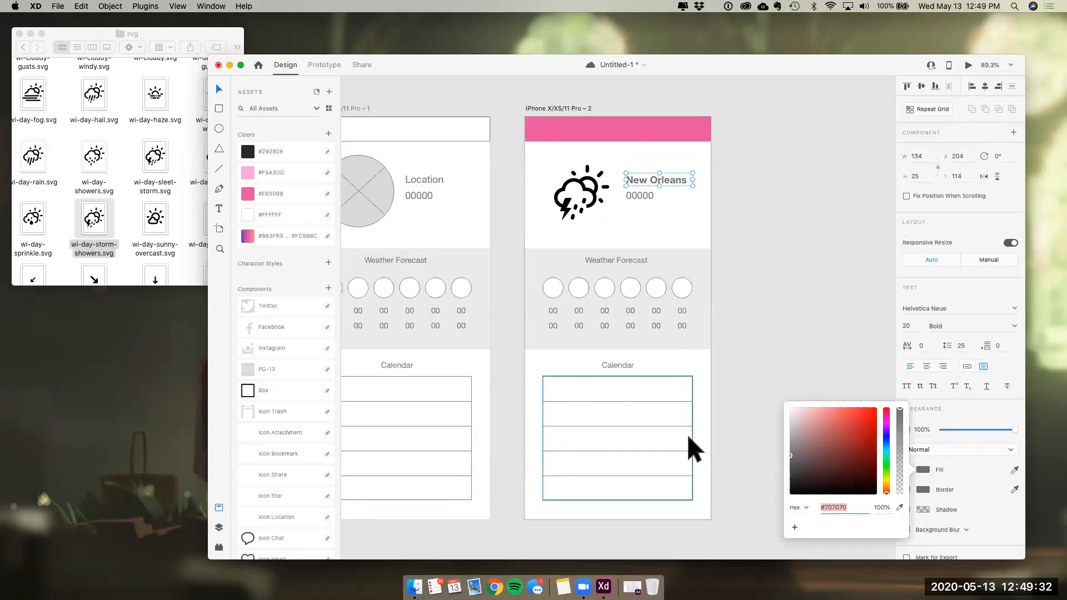
{"action": "left_click", "coordinate": [286, 170]}
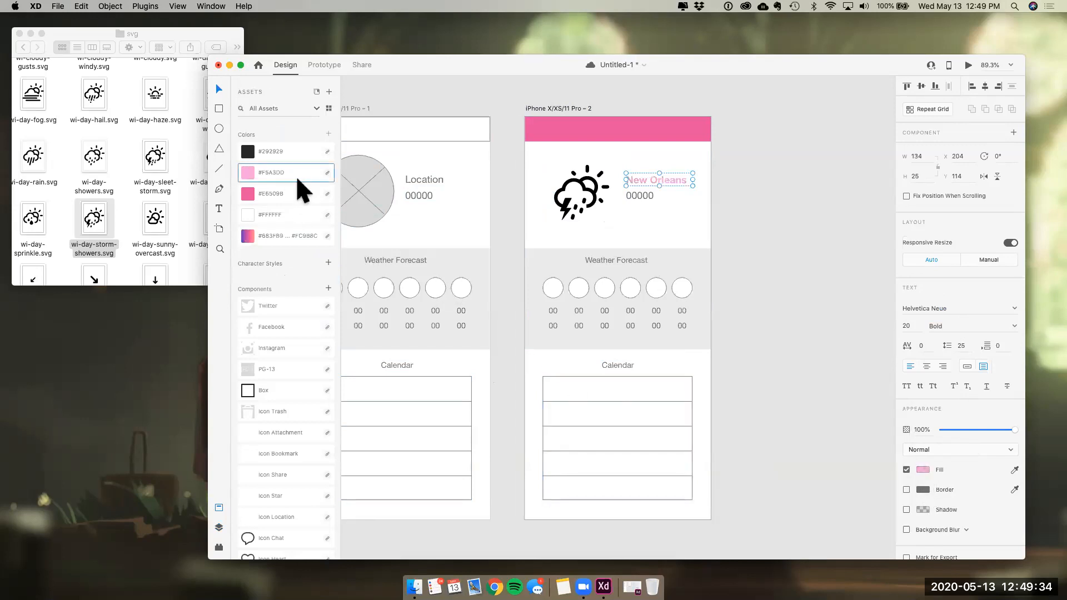
{"action": "left_click", "coordinate": [281, 195]}
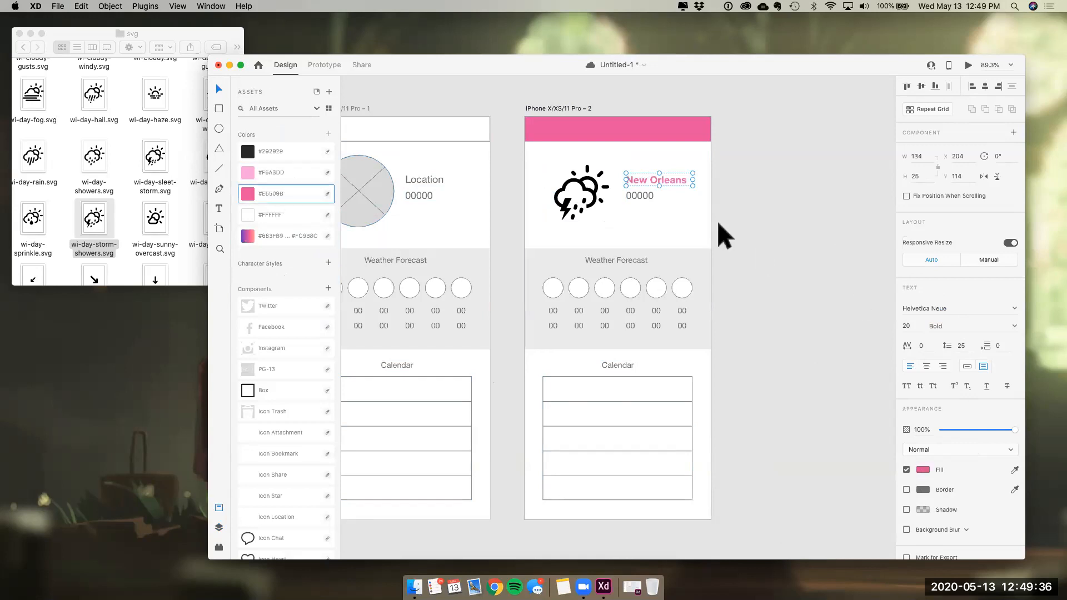
Move the New Orleans text closer to the 00000 placeholder below it and replace that placeholder with "70115"
{"action": "left_click_drag", "start_coordinate": [674, 185], "coordinate": [653, 197]}
{"action": "left_click", "coordinate": [654, 197]}
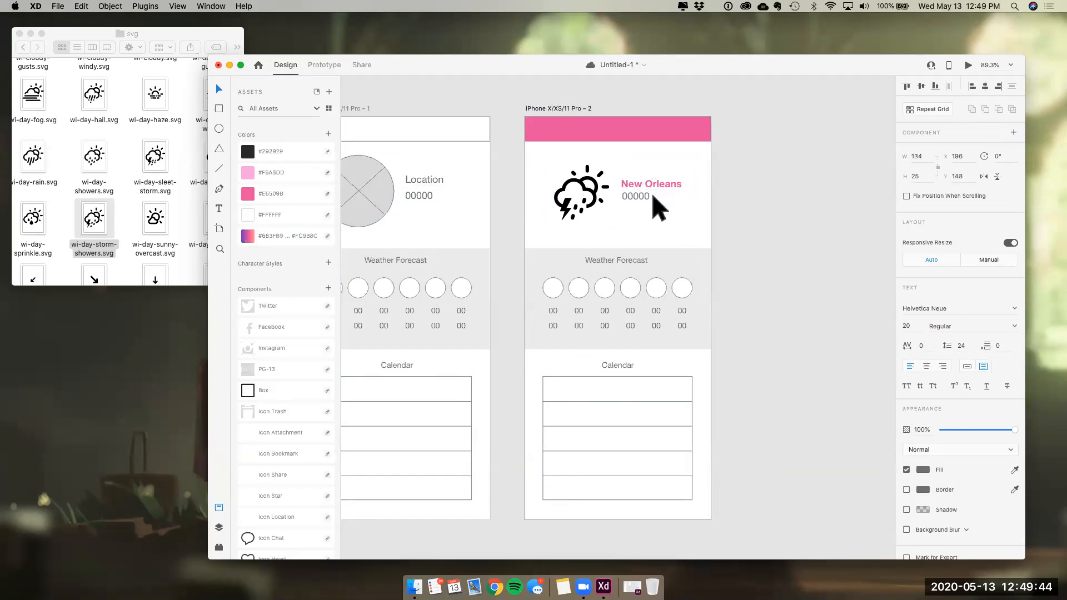
{"action": "double_click", "coordinate": [639, 199]}
{"action": "type", "text": "70115"}
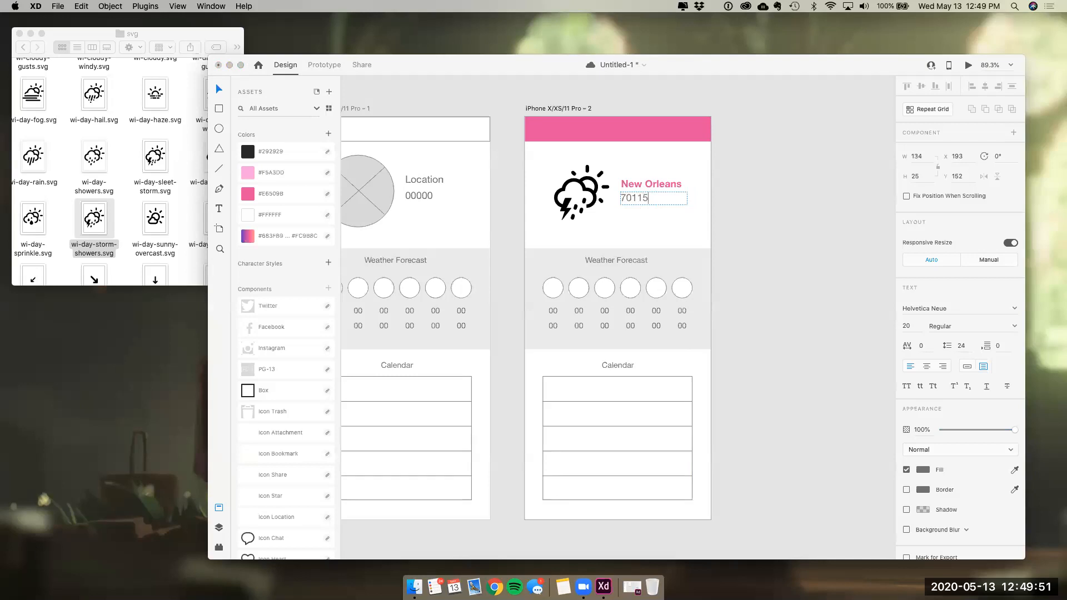
{"action": "key", "text": "Escape"}
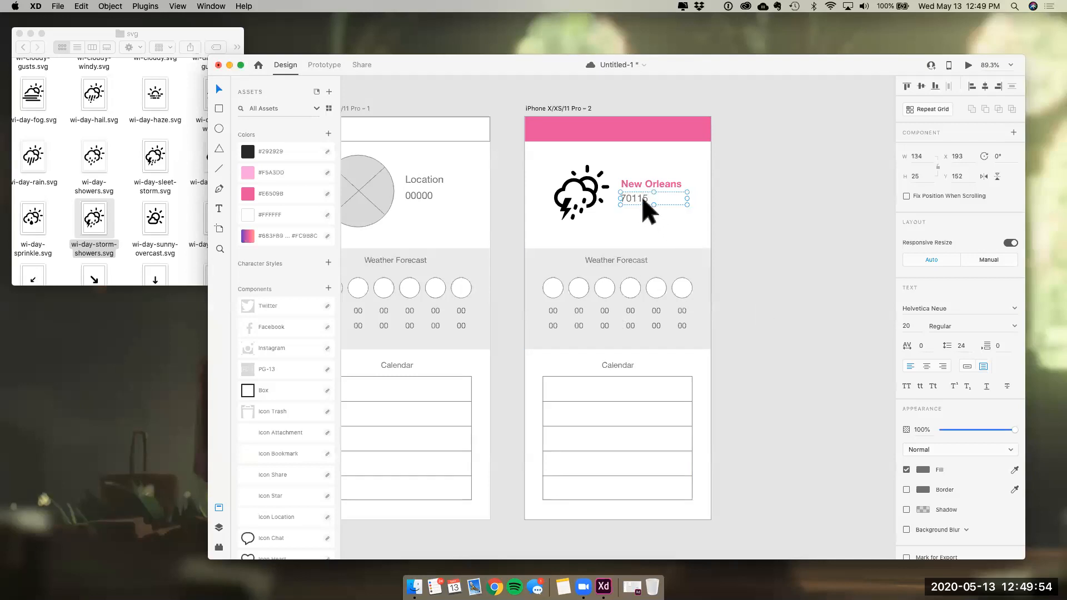
Nudge the 70115 text into line under New Orleans and set it to size 16 with Light weight
{"action": "left_click_drag", "start_coordinate": [643, 201], "coordinate": [644, 200]}
{"action": "key", "text": "Down"}
{"action": "key", "text": "Up"}
{"action": "left_click", "coordinate": [1009, 327]}
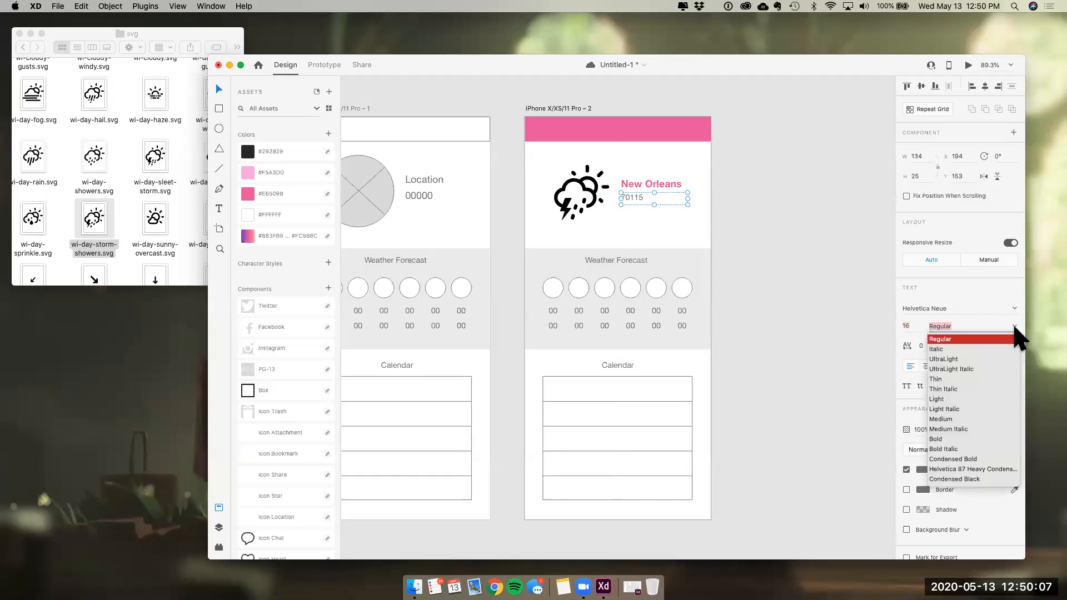
{"action": "left_click", "coordinate": [943, 398]}
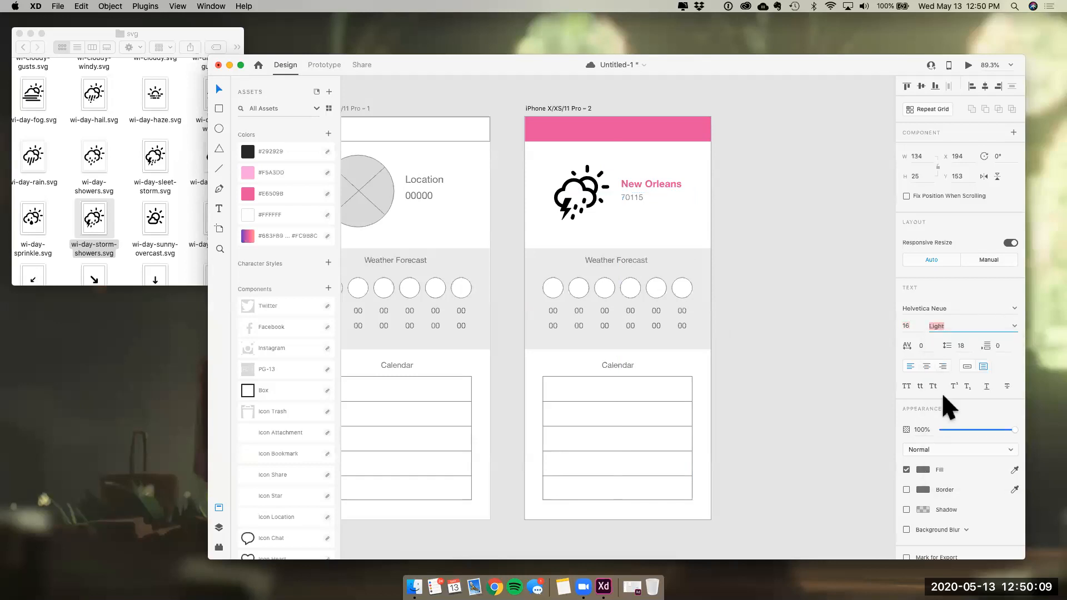
Group the New Orleans and 70115 texts and move the group slightly toward the storm icon, to X 188, Y 125
{"action": "left_click", "coordinate": [742, 222]}
{"action": "left_click", "coordinate": [629, 199]}
{"action": "left_click", "coordinate": [636, 182], "text": "shift"}
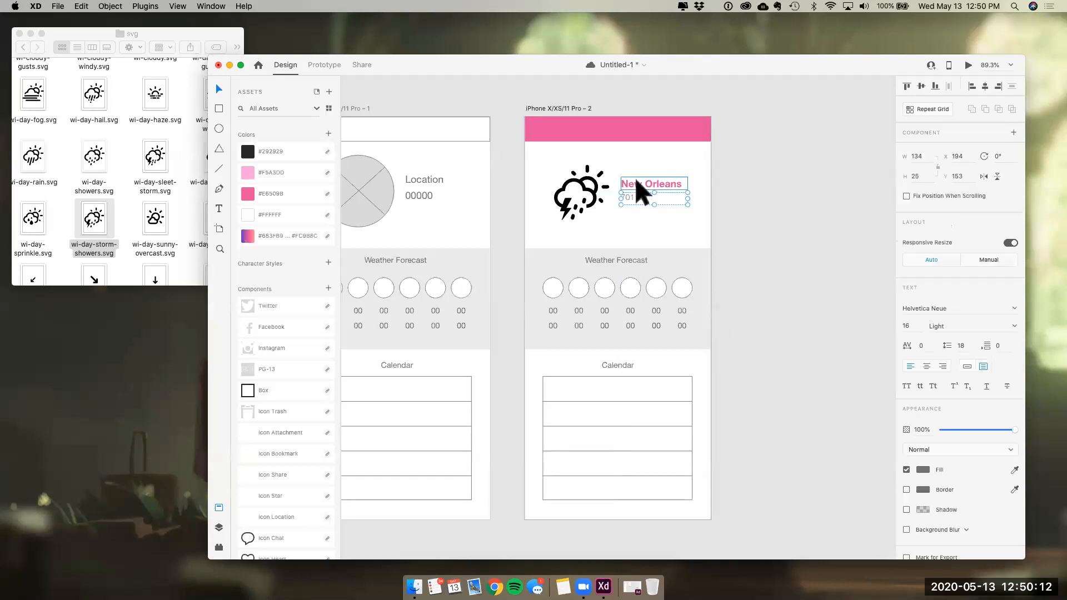
{"action": "key", "text": "super+g"}
{"action": "mouse_move", "coordinate": [636, 195]}
{"action": "left_mouse_down"}
{"action": "mouse_move", "coordinate": [638, 206]}
{"action": "mouse_move", "coordinate": [632, 196]}
{"action": "left_mouse_up"}
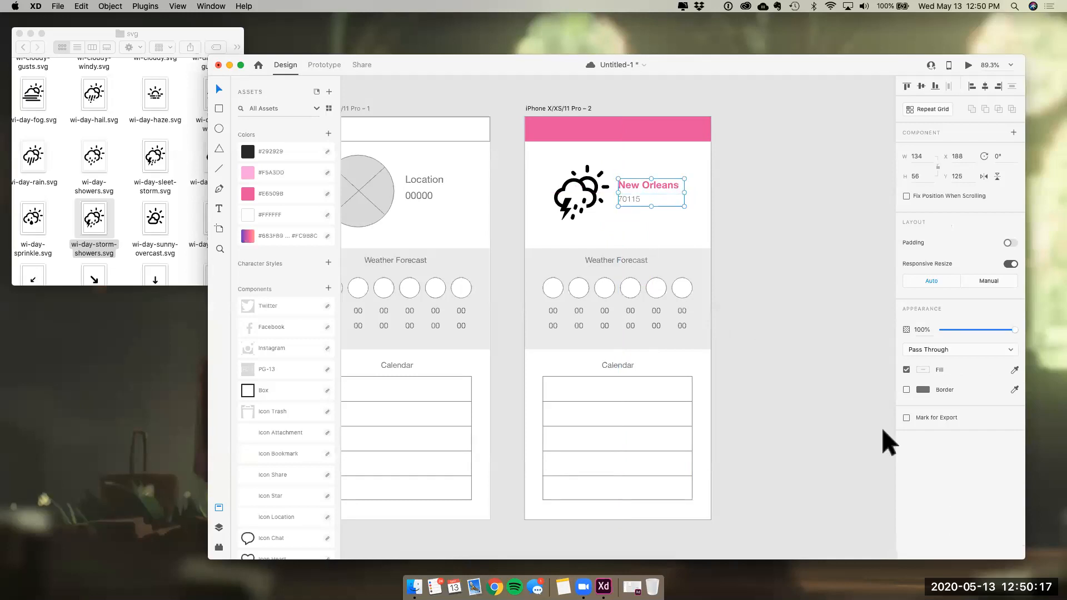
Show the layout grid on the second artboard and shift the New Orleans and 70115 group slightly to line up with a column
{"action": "left_click", "coordinate": [578, 108]}
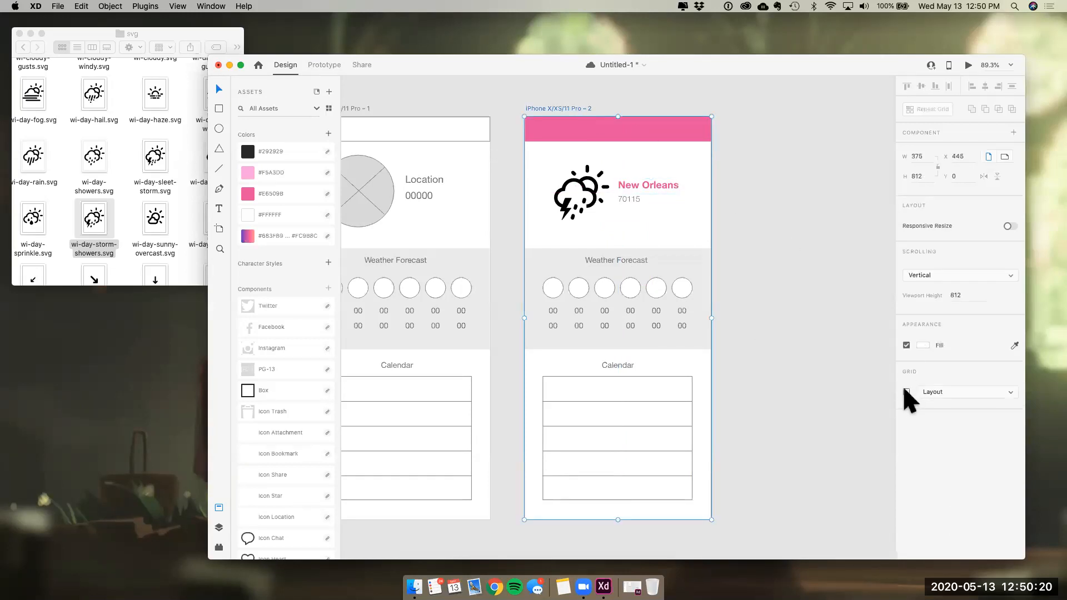
{"action": "left_click", "coordinate": [906, 391]}
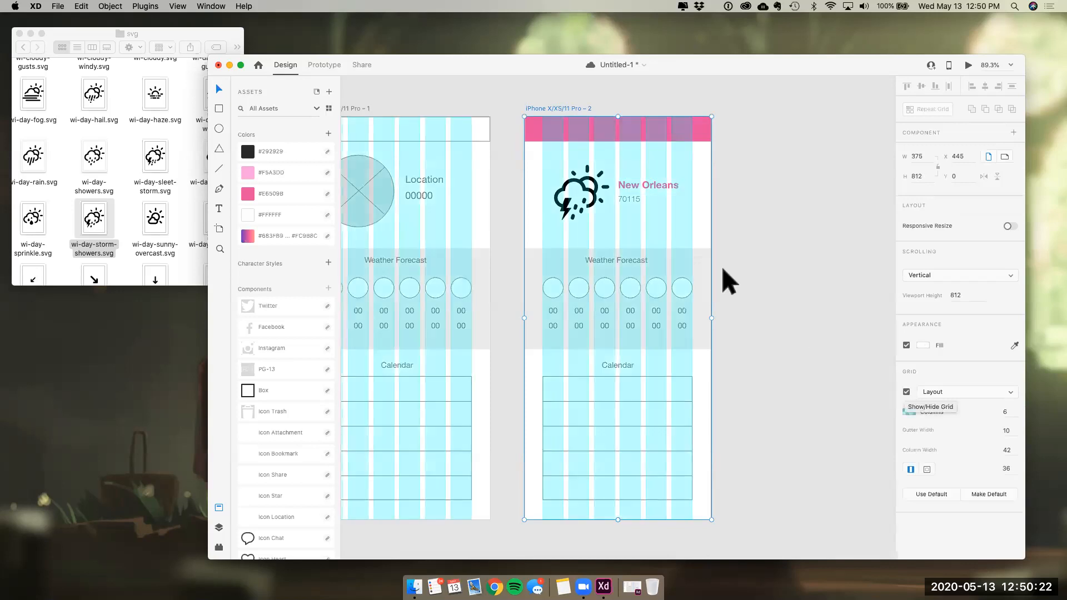
{"action": "left_click_drag", "start_coordinate": [634, 182], "coordinate": [637, 189]}
{"action": "left_click", "coordinate": [758, 253]}
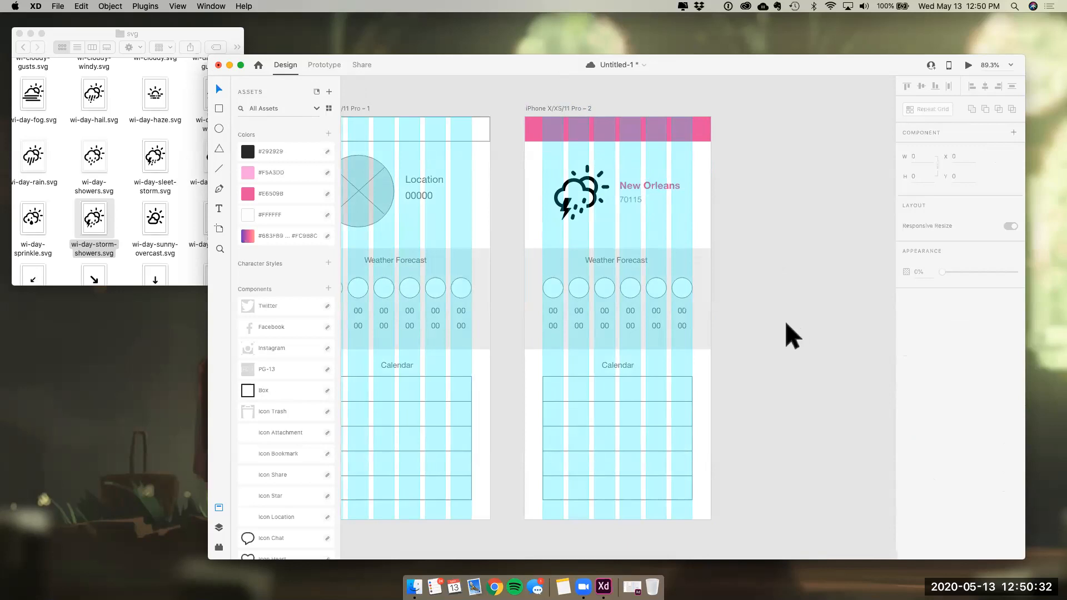
Hide the layout grid on the second artboard
{"action": "left_click", "coordinate": [553, 109]}
{"action": "left_click", "coordinate": [907, 392]}
{"action": "left_click", "coordinate": [854, 383]}
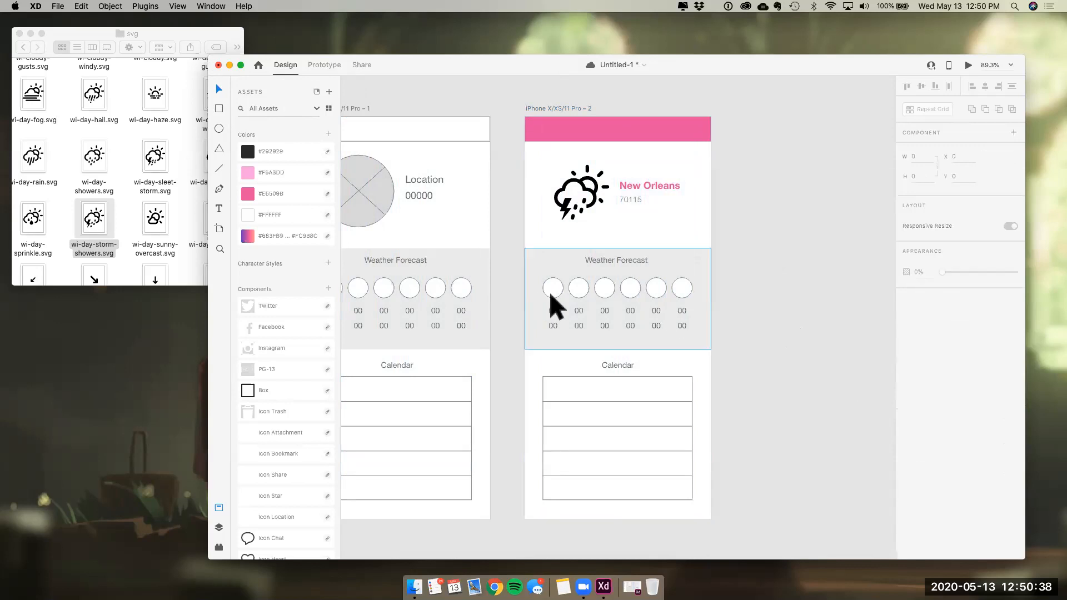
{"action": "left_click", "coordinate": [114, 192]}
{"action": "scroll", "coordinate": [115, 191], "scroll_direction": "up", "scroll_amount": 3}
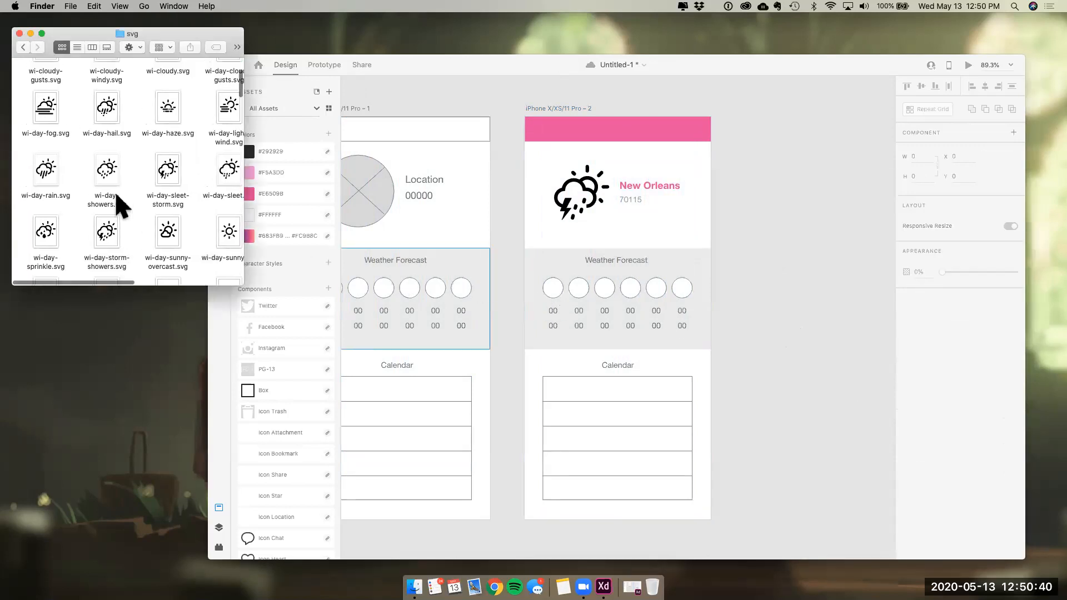
Fill the second artboard's Weather Forecast group with the saved dark color #292929
{"action": "left_click", "coordinate": [281, 201]}
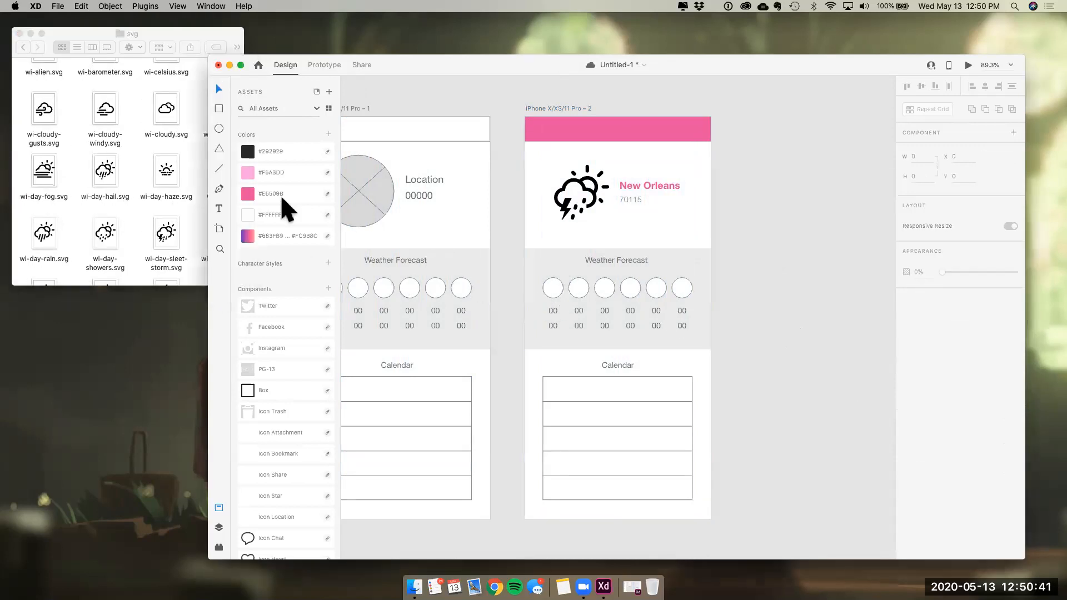
{"action": "left_click", "coordinate": [541, 266]}
{"action": "left_click", "coordinate": [288, 147]}
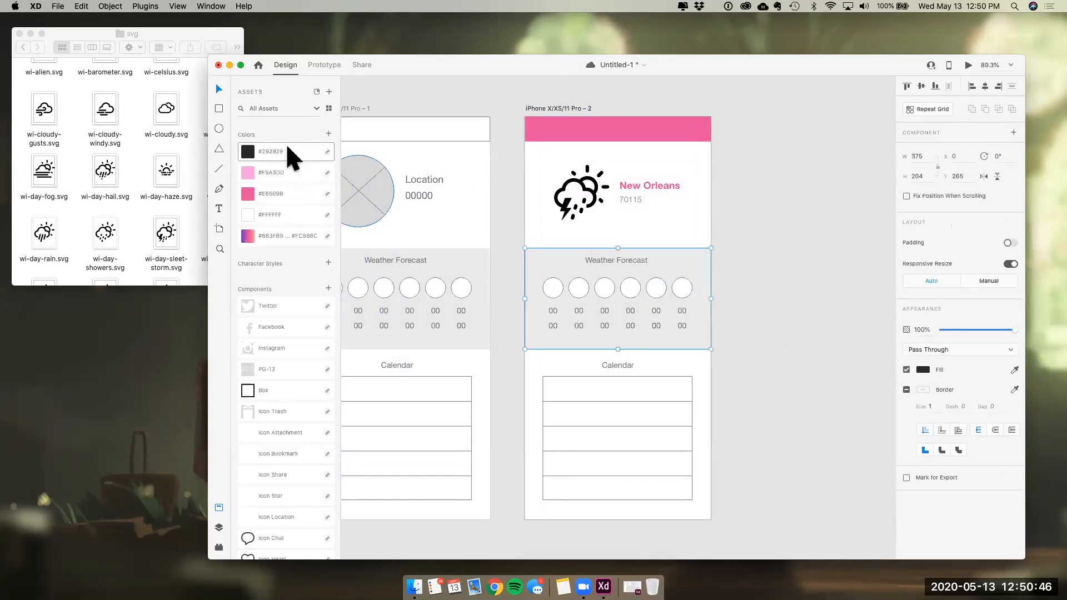
Set the Weather Forecast heading and all the 00 placeholder texts in the dark section to white, #FFFFFF
{"action": "double_click", "coordinate": [614, 262]}
{"action": "left_click", "coordinate": [614, 261]}
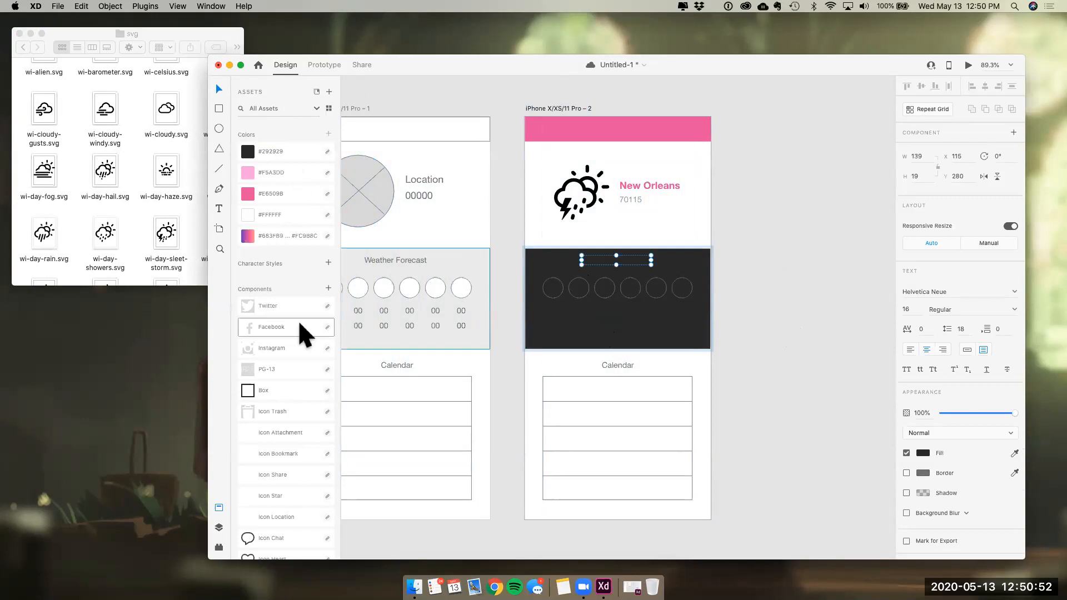
{"action": "left_click", "coordinate": [219, 527]}
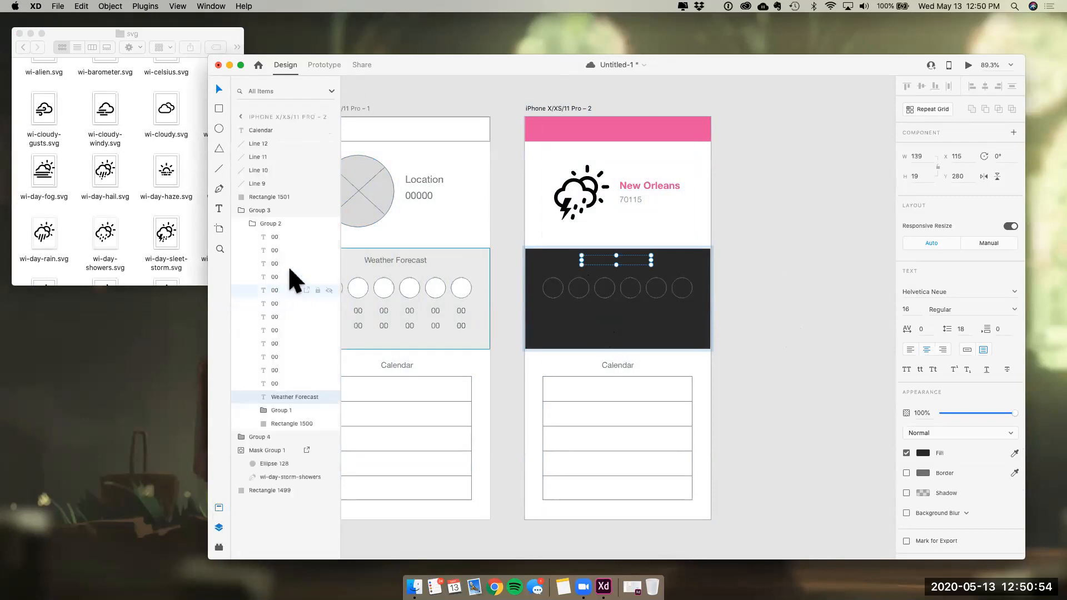
{"action": "left_click", "coordinate": [279, 236]}
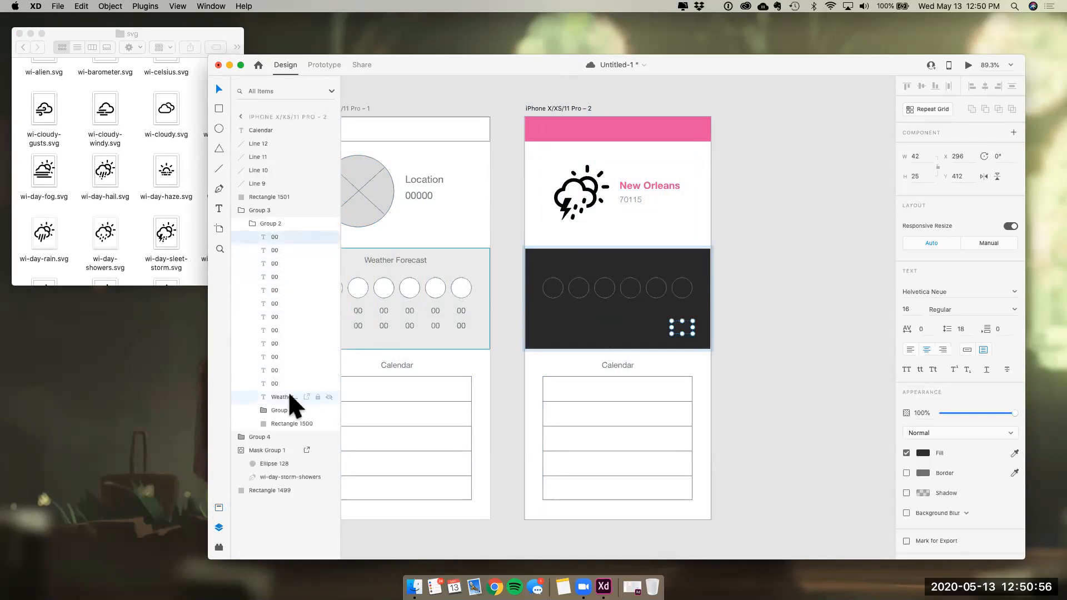
{"action": "left_click", "coordinate": [289, 396], "text": "shift"}
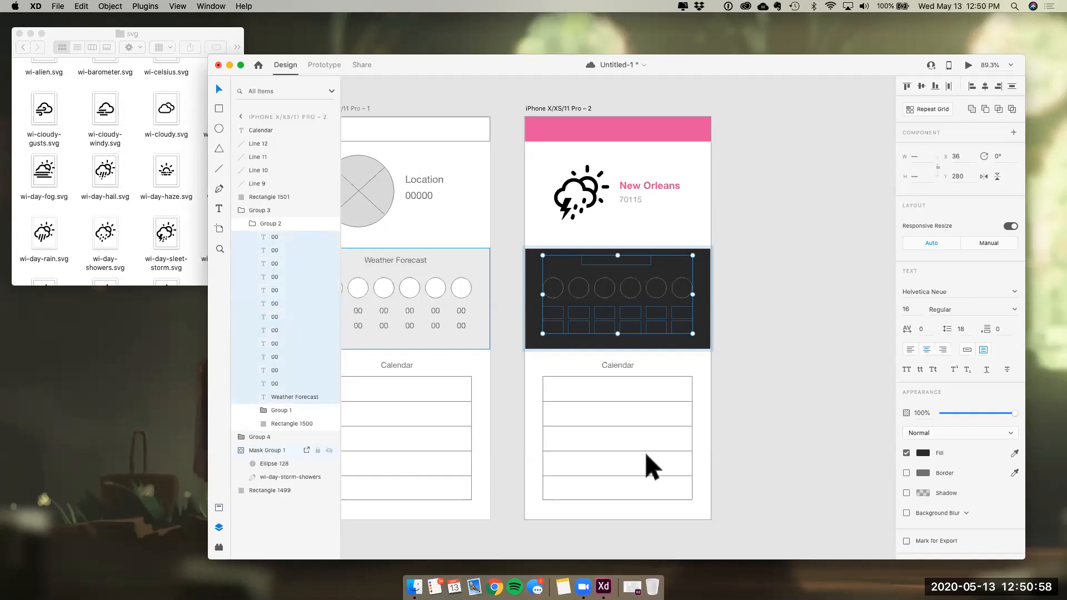
{"action": "left_click", "coordinate": [923, 452]}
{"action": "left_click_drag", "start_coordinate": [816, 439], "coordinate": [760, 381]}
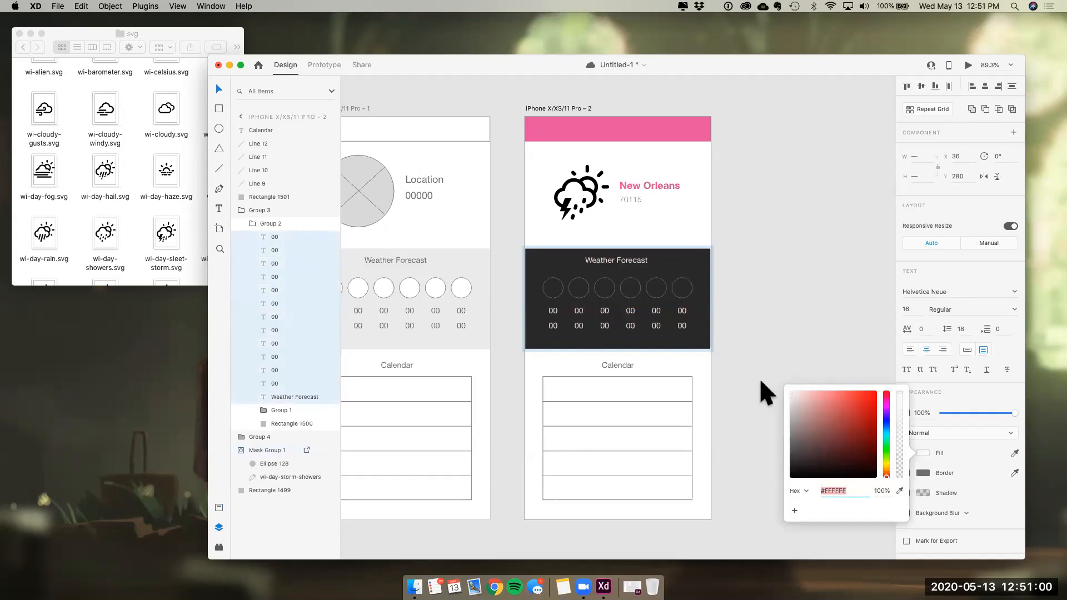
{"action": "left_click", "coordinate": [833, 345]}
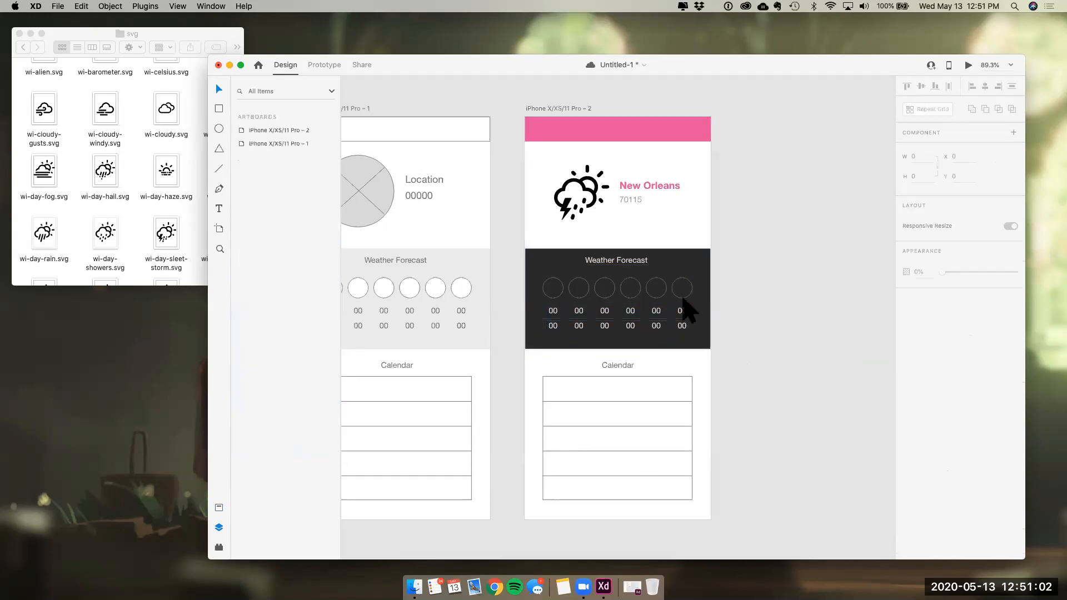
Fill the row of forecast circles on the dark section with white, #FFFFFF, and remove their border
{"action": "left_click", "coordinate": [556, 294]}
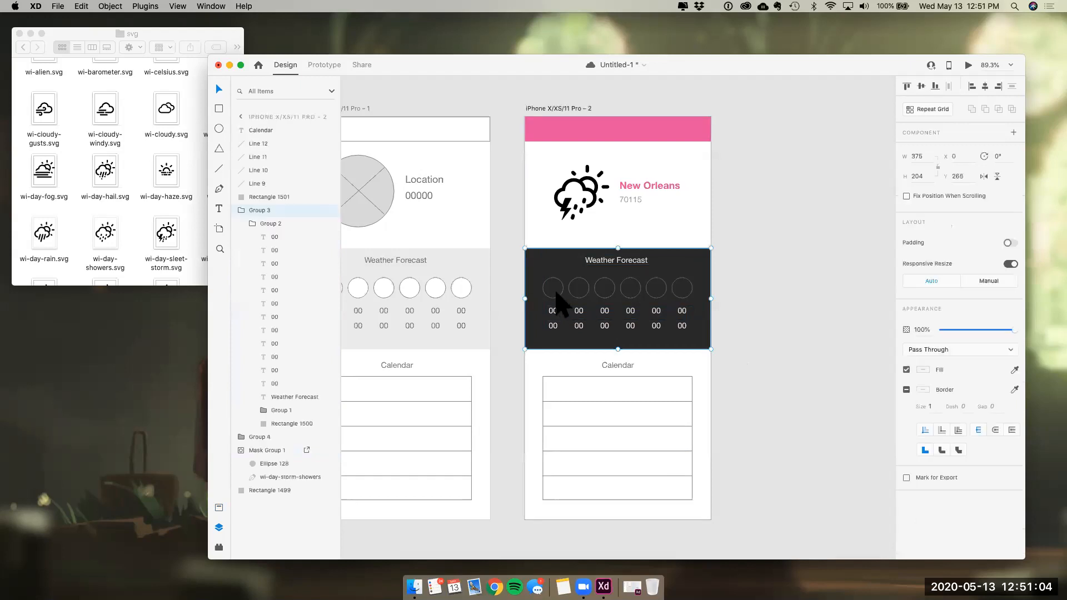
{"action": "left_click", "coordinate": [269, 408]}
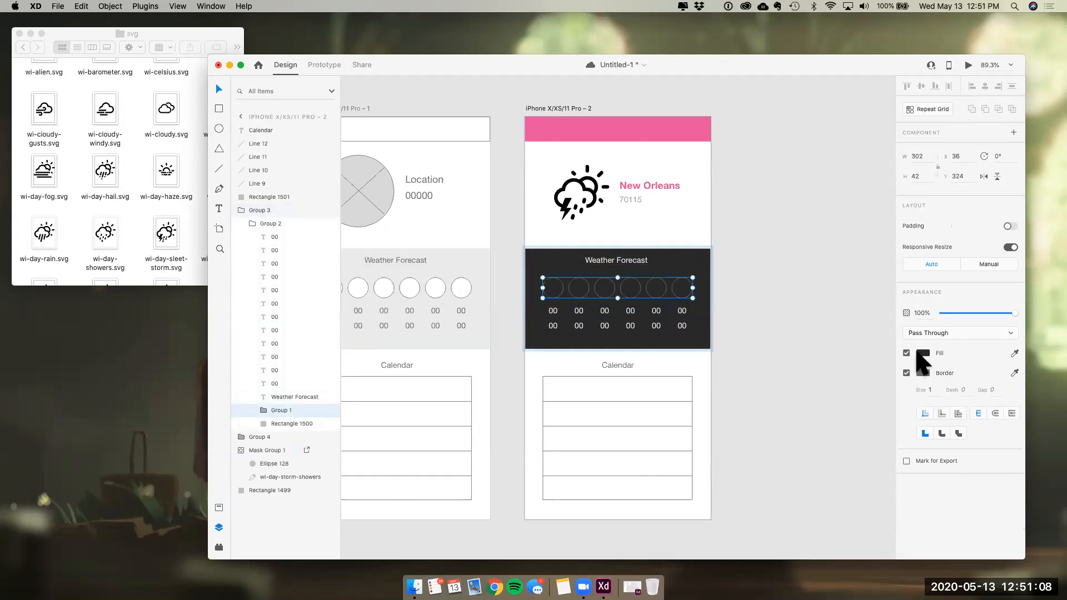
{"action": "left_click", "coordinate": [922, 353]}
{"action": "left_click_drag", "start_coordinate": [856, 372], "coordinate": [733, 282]}
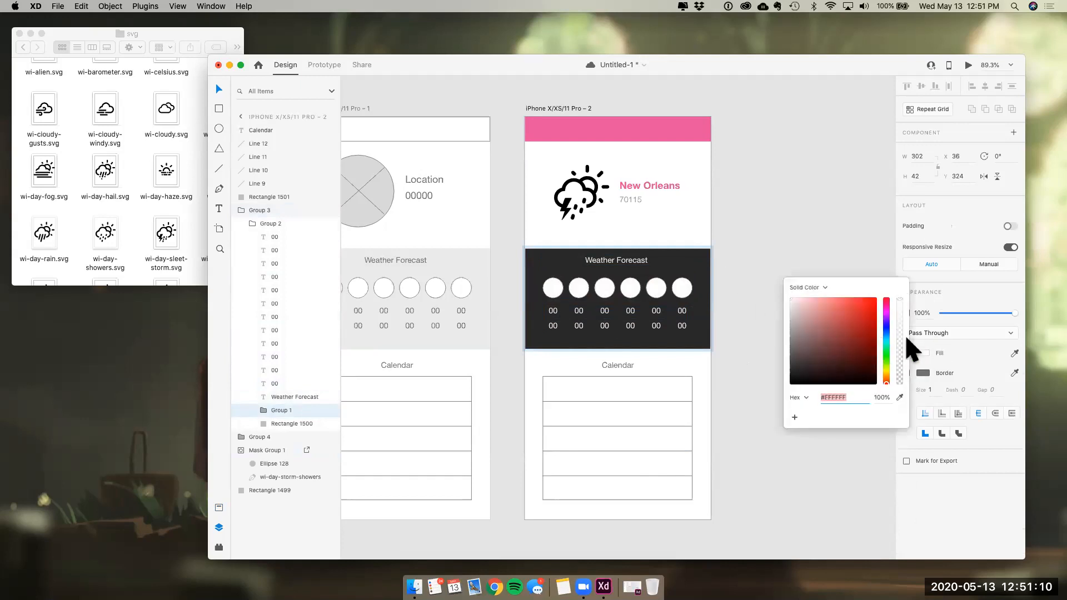
{"action": "left_click", "coordinate": [923, 373]}
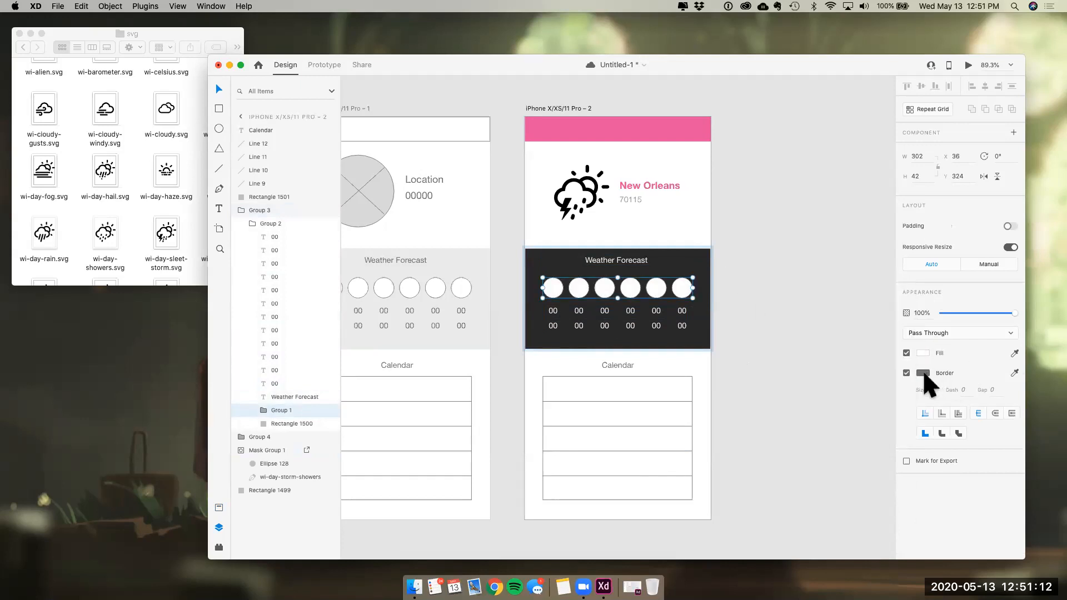
{"action": "left_click", "coordinate": [970, 364]}
{"action": "left_click", "coordinate": [906, 373]}
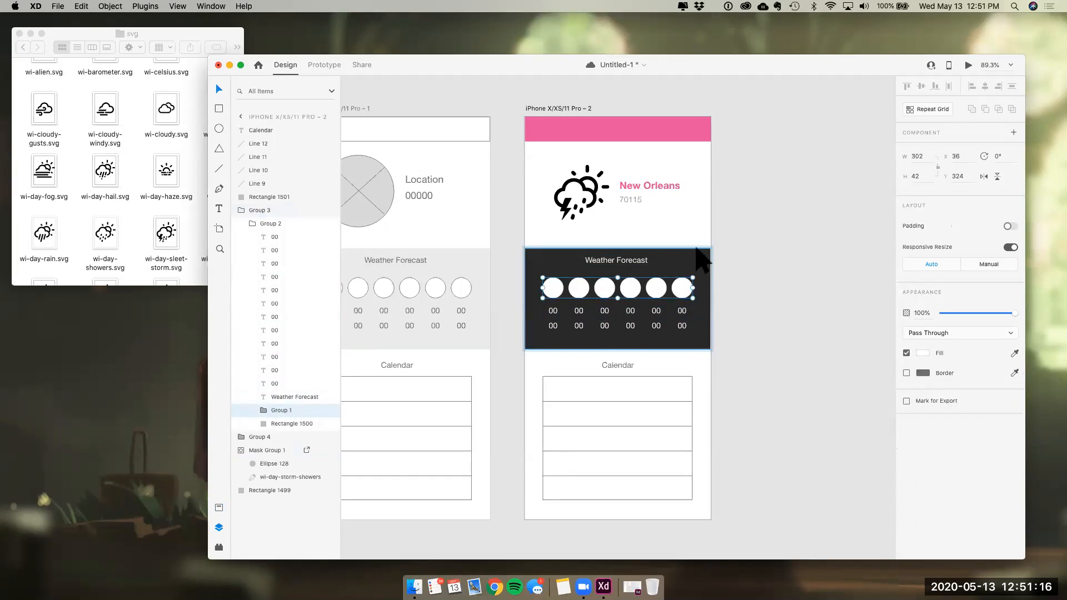
Remove the border from the dark background rectangle of the forecast section
{"action": "left_click", "coordinate": [705, 260]}
{"action": "left_click", "coordinate": [907, 373]}
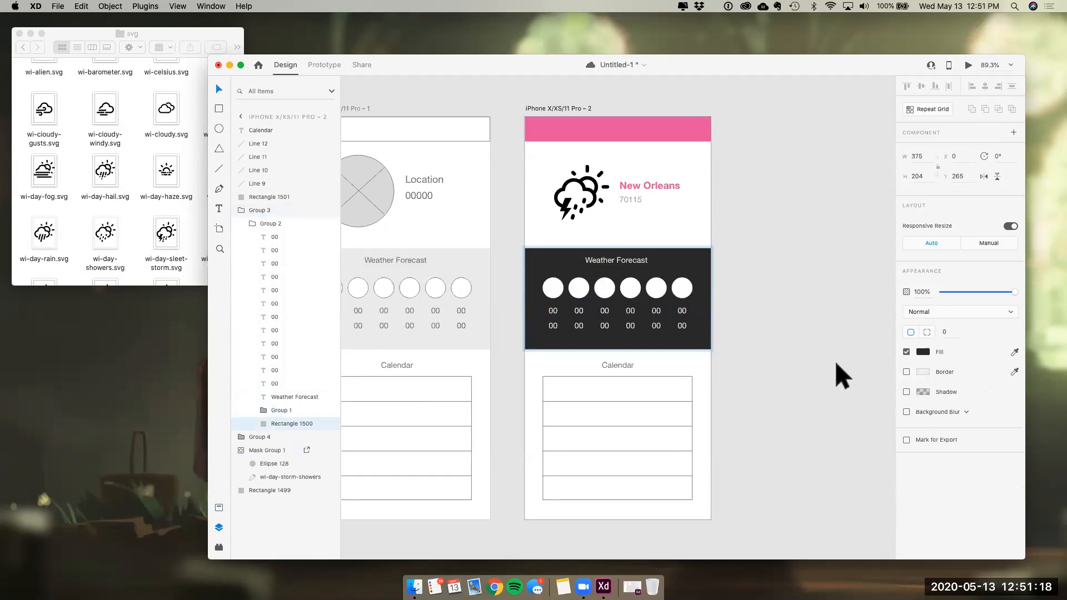
{"action": "left_click", "coordinate": [839, 374]}
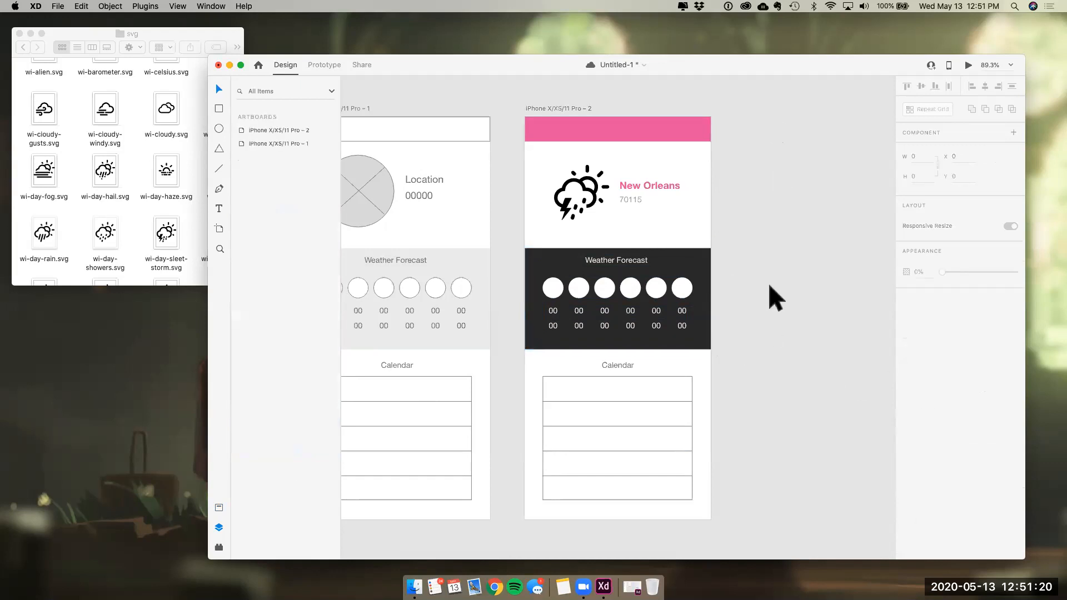
Move the Weather Forecast heading down slightly to Y 284 and style it bold in all uppercase
{"action": "left_click", "coordinate": [648, 269]}
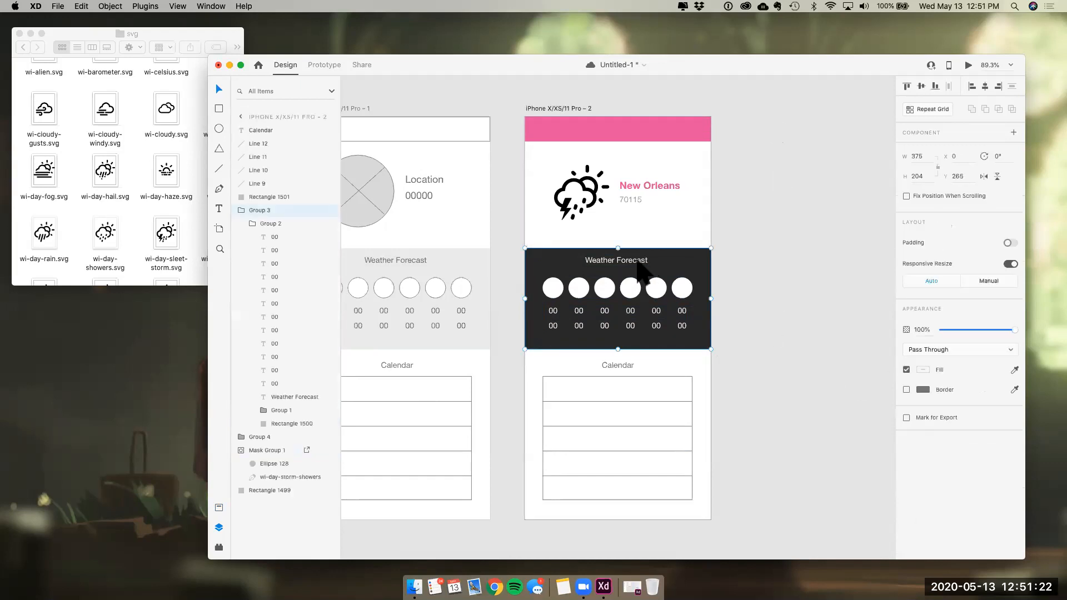
{"action": "double_click", "coordinate": [637, 265]}
{"action": "left_click_drag", "start_coordinate": [636, 266], "coordinate": [637, 267]}
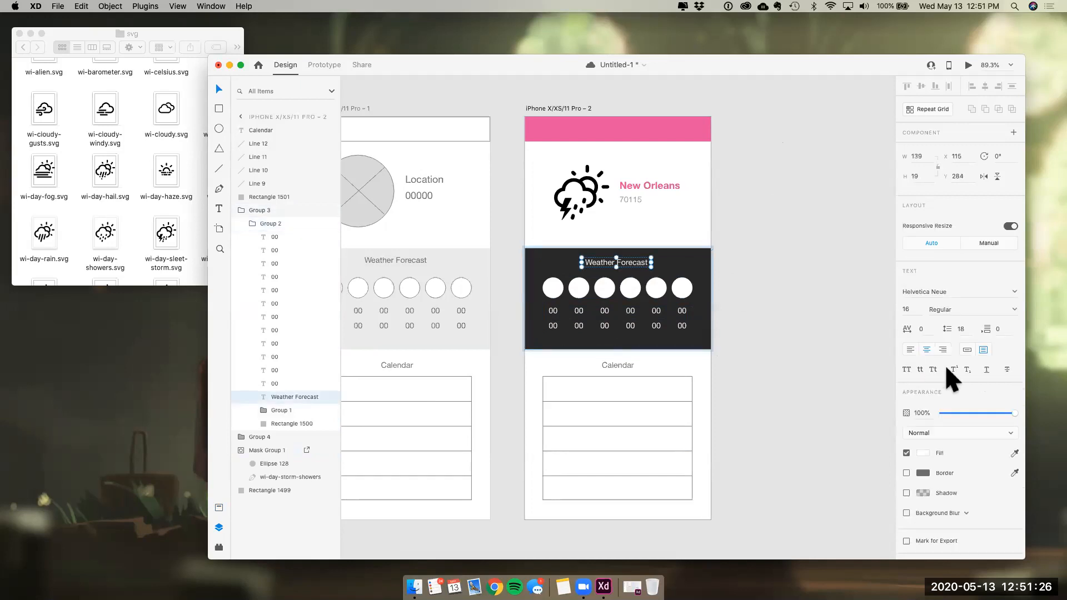
{"action": "left_click", "coordinate": [1014, 309]}
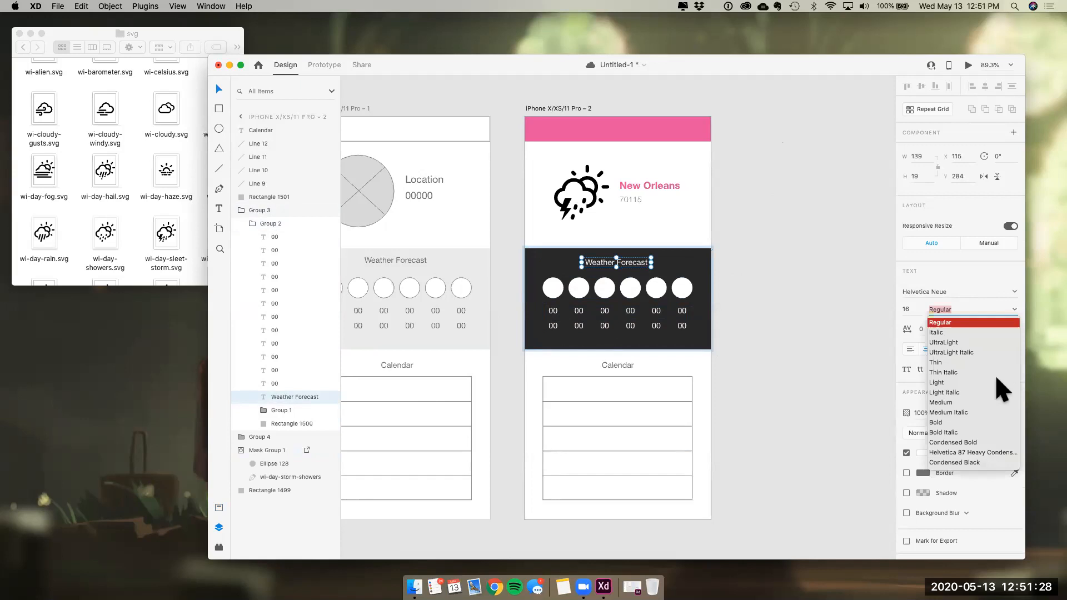
{"action": "left_click", "coordinate": [969, 422]}
{"action": "left_click", "coordinate": [907, 369]}
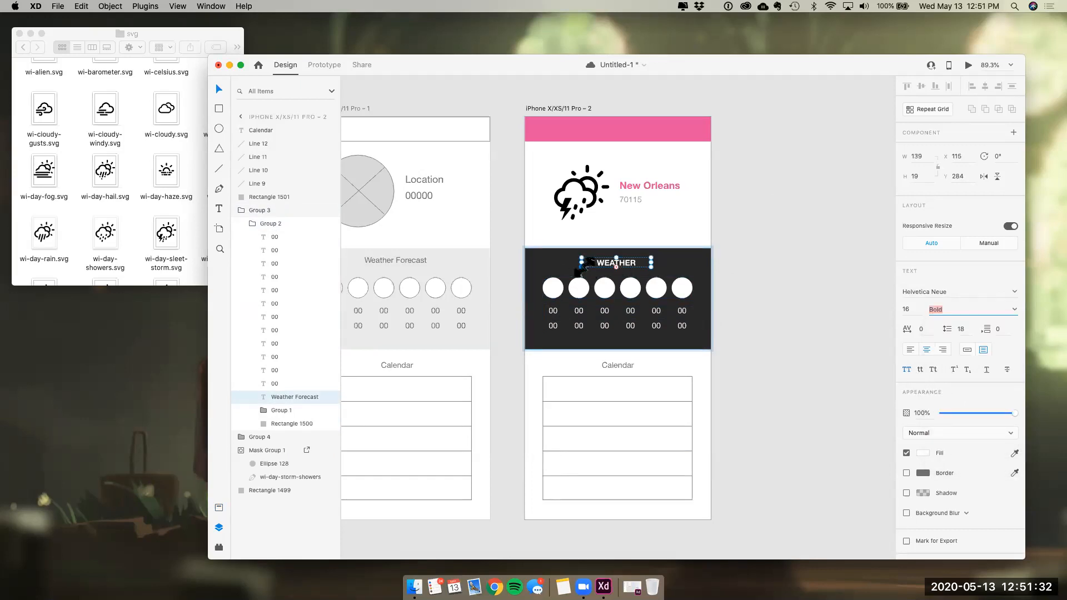
Widen the Weather Forecast heading's text box to 192, recenter it in the section, and set its font size to 14
{"action": "left_click_drag", "start_coordinate": [584, 264], "coordinate": [555, 263]}
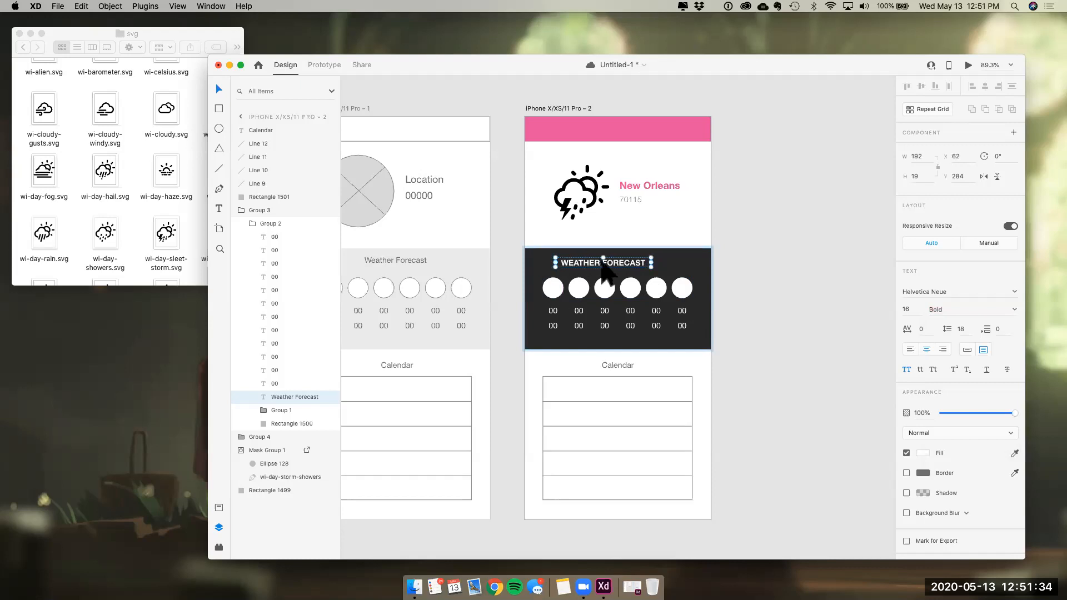
{"action": "left_click_drag", "start_coordinate": [626, 271], "coordinate": [638, 271]}
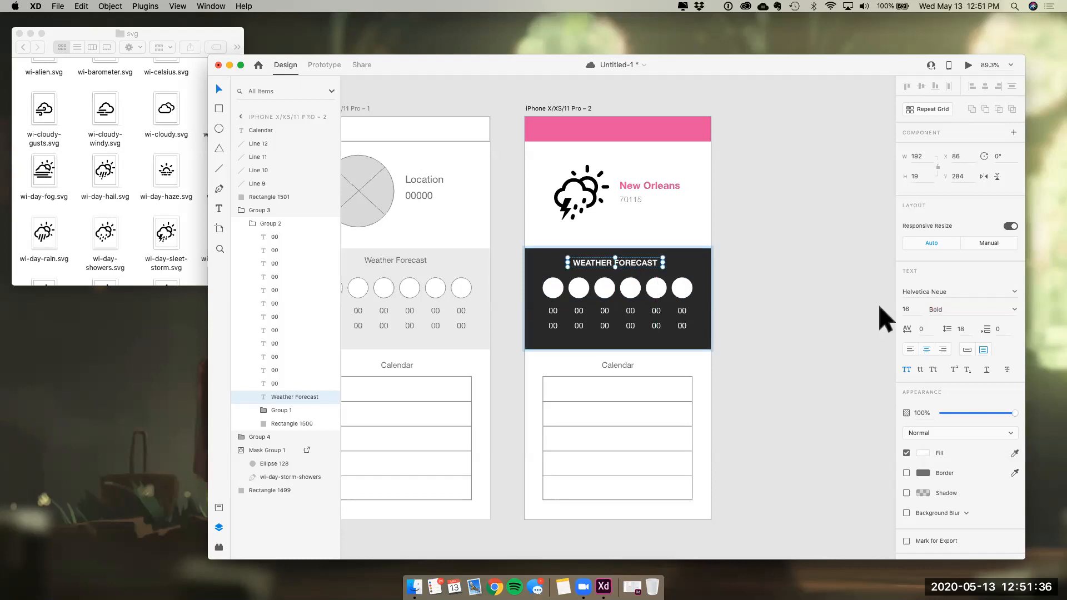
{"action": "key", "text": "Down"}
{"action": "key", "text": "Down"}
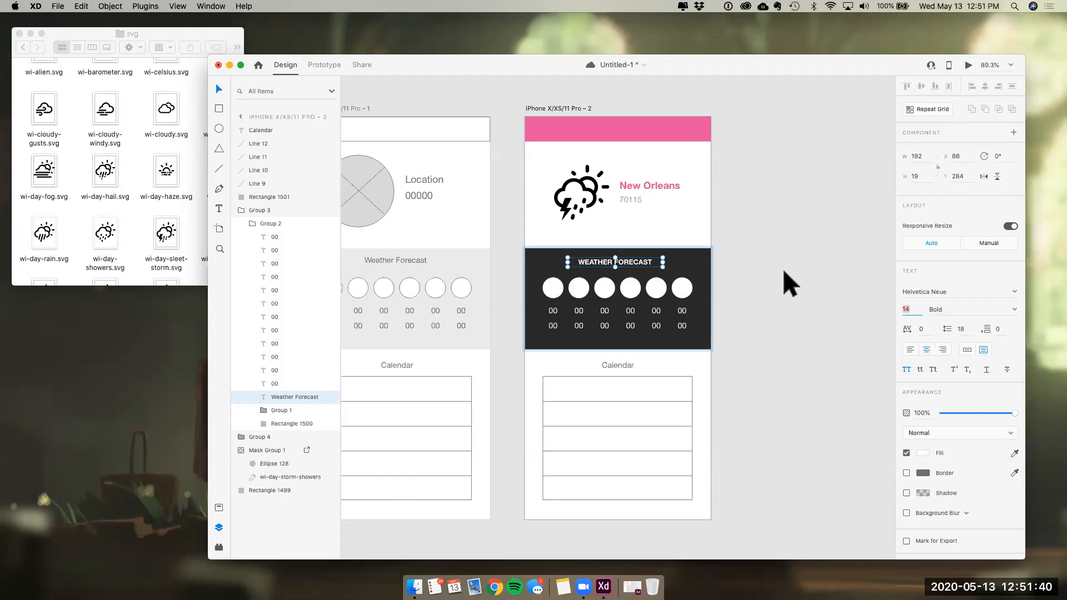
{"action": "left_click", "coordinate": [762, 350]}
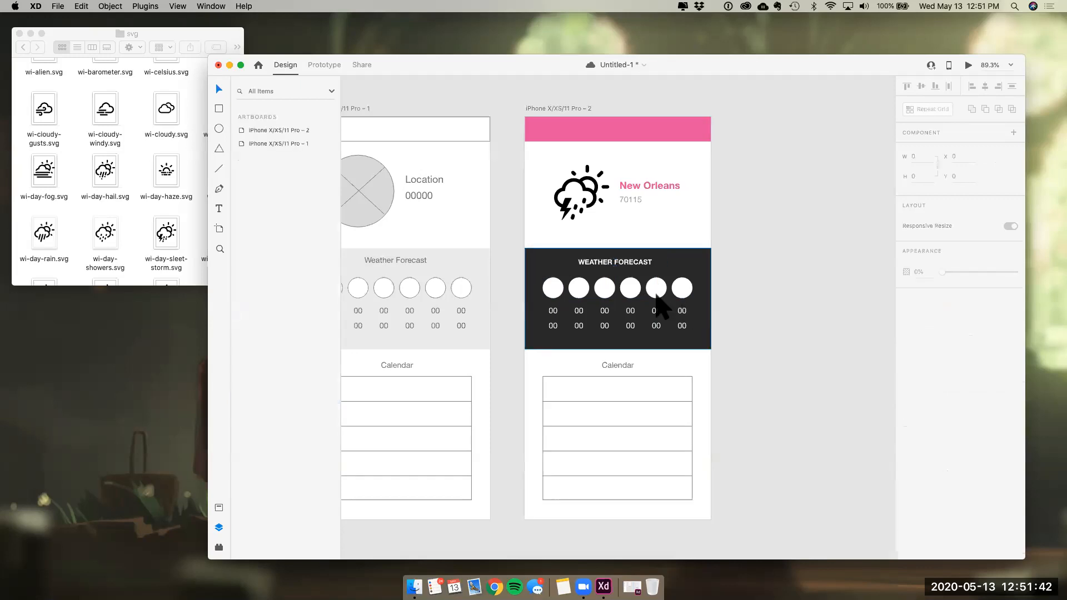
{"action": "double_click", "coordinate": [655, 272]}
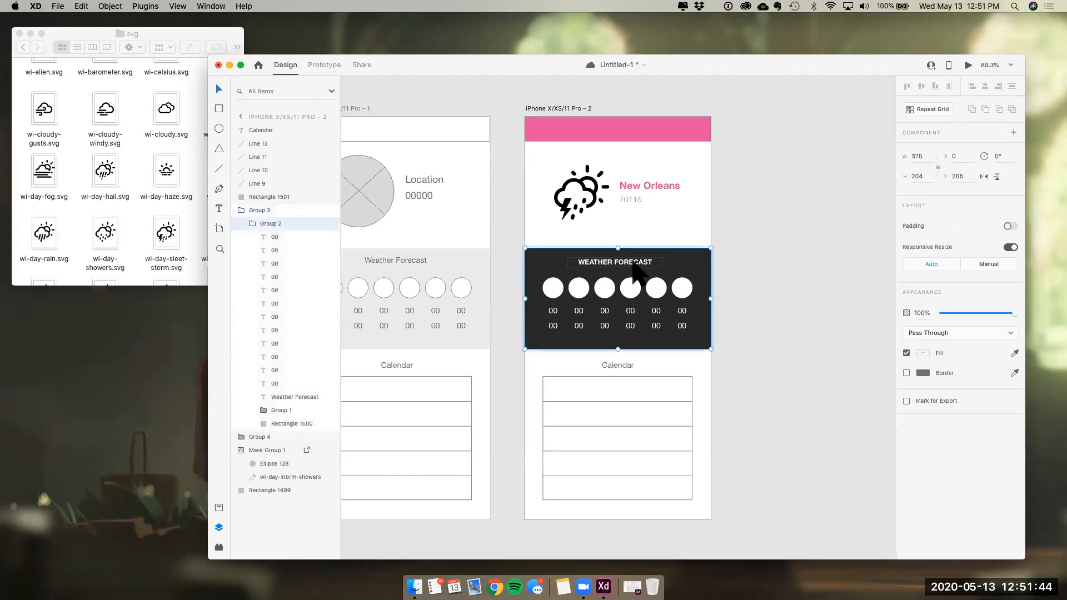
{"action": "left_click", "coordinate": [634, 265]}
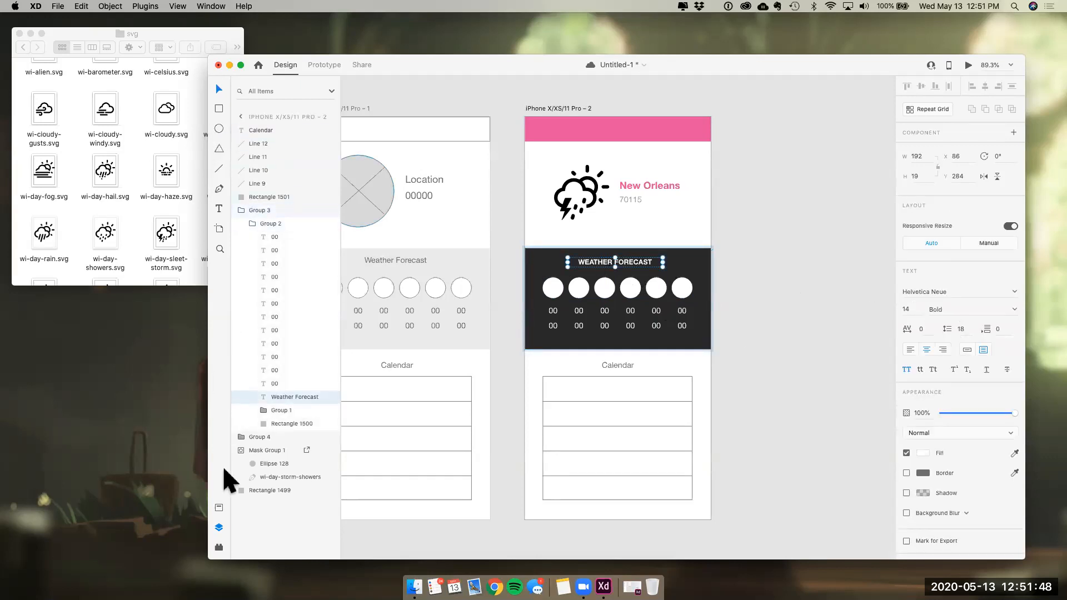
Find the wi-meteor.svg icon in the Finder svg folder and place it into the first forecast circle on the second artboard
{"action": "left_click", "coordinate": [154, 191]}
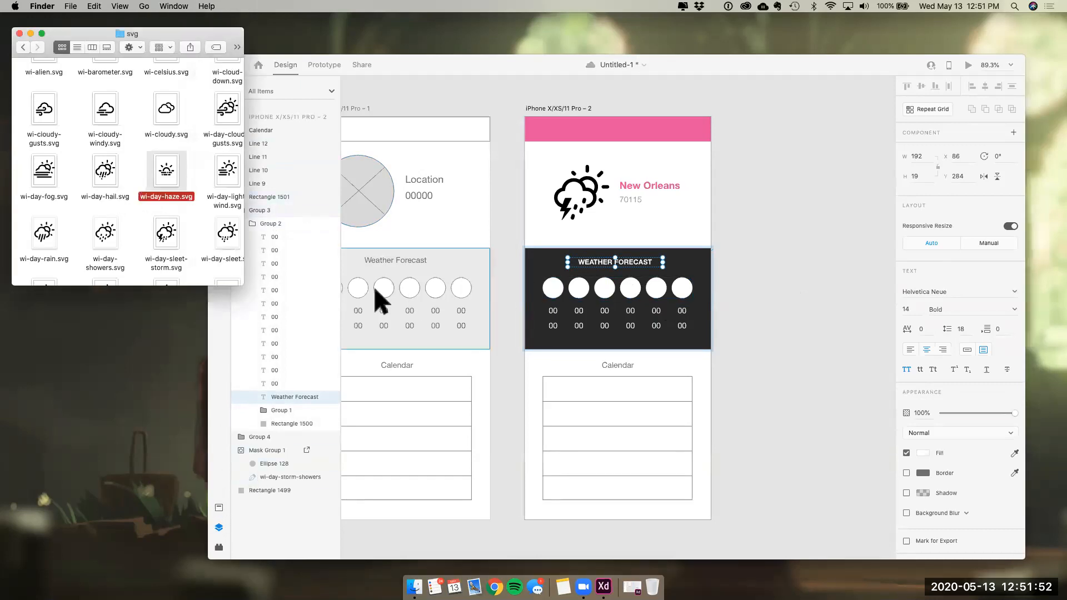
{"action": "scroll", "coordinate": [166, 185], "scroll_direction": "up", "scroll_amount": 3}
{"action": "scroll", "coordinate": [162, 182], "scroll_direction": "down", "scroll_amount": 5}
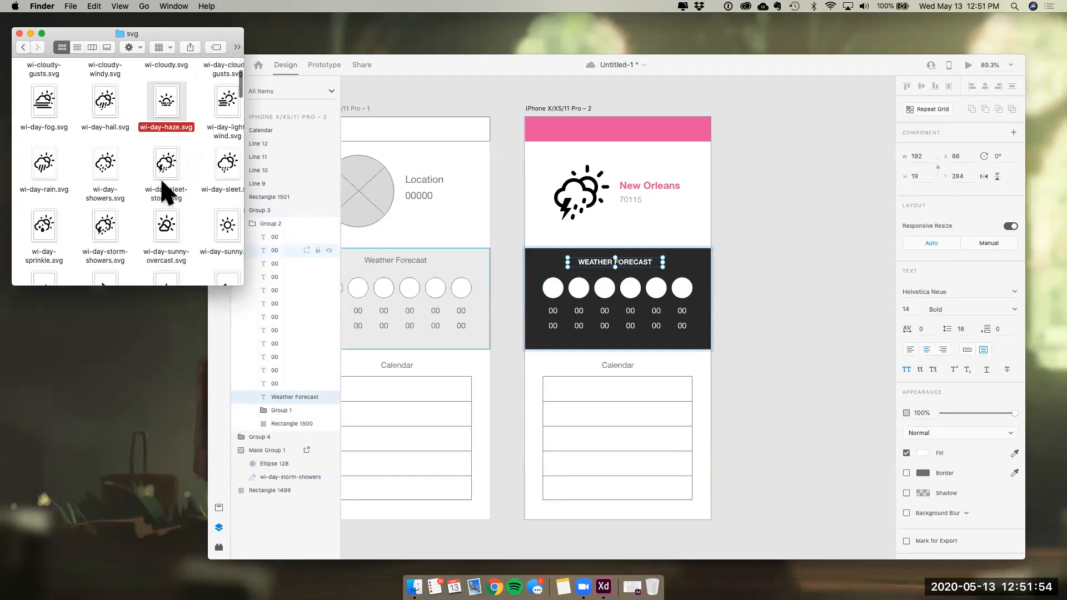
{"action": "scroll", "coordinate": [162, 181], "scroll_direction": "up", "scroll_amount": 5}
{"action": "scroll", "coordinate": [165, 192], "scroll_direction": "down", "scroll_amount": 5}
{"action": "scroll", "coordinate": [162, 186], "scroll_direction": "right", "scroll_amount": 1}
{"action": "scroll", "coordinate": [157, 177], "scroll_direction": "down", "scroll_amount": 10}
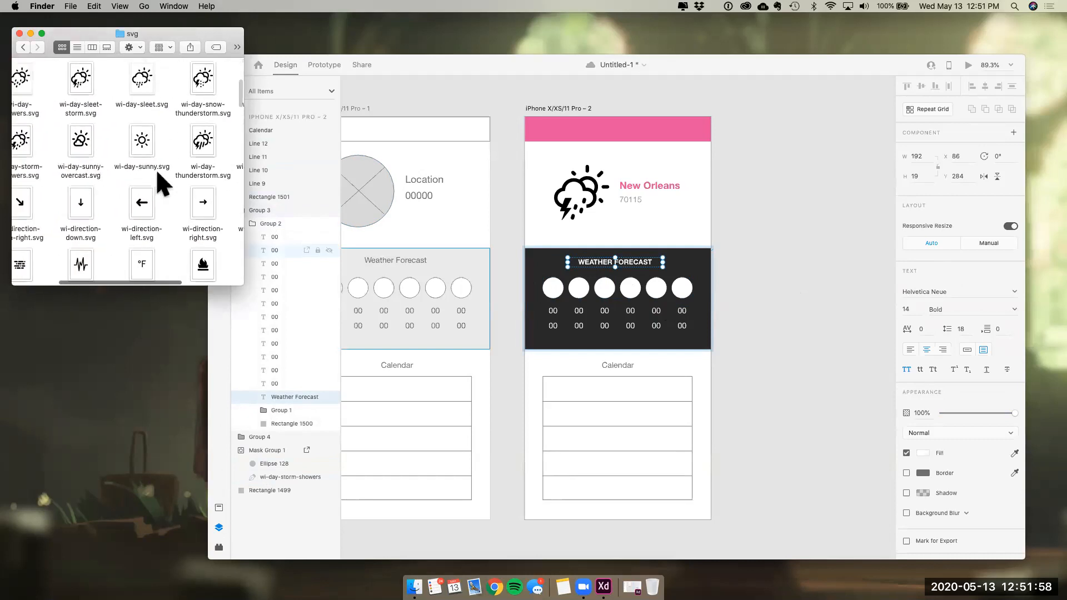
{"action": "scroll", "coordinate": [144, 187], "scroll_direction": "down", "scroll_amount": 3}
{"action": "scroll", "coordinate": [142, 188], "scroll_direction": "right", "scroll_amount": 1}
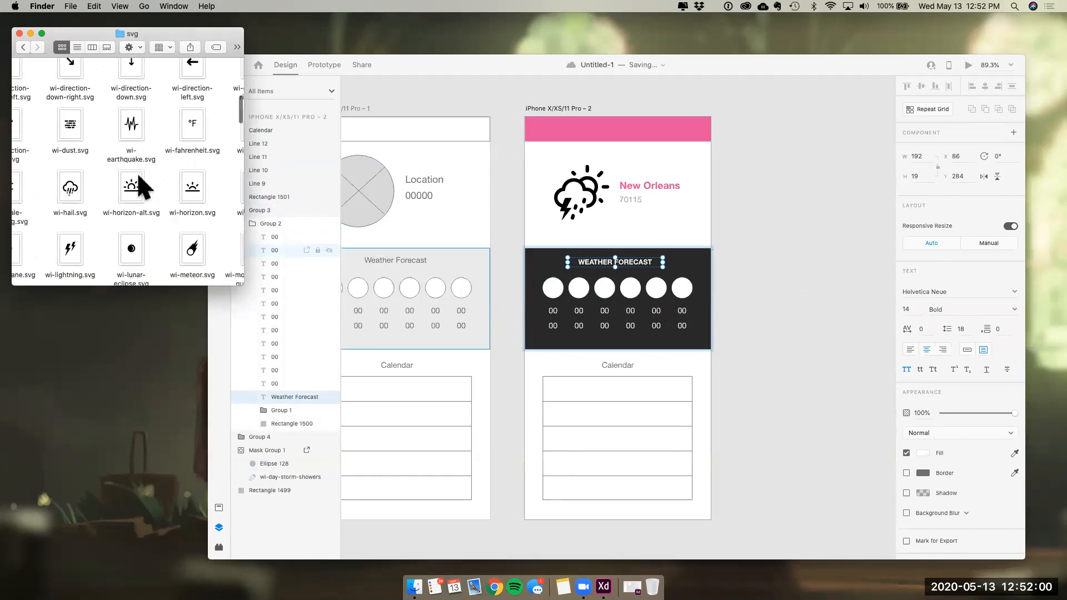
{"action": "scroll", "coordinate": [128, 200], "scroll_direction": "down", "scroll_amount": 2}
{"action": "scroll", "coordinate": [119, 222], "scroll_direction": "right", "scroll_amount": 1}
{"action": "left_click_drag", "start_coordinate": [119, 233], "coordinate": [558, 299]}
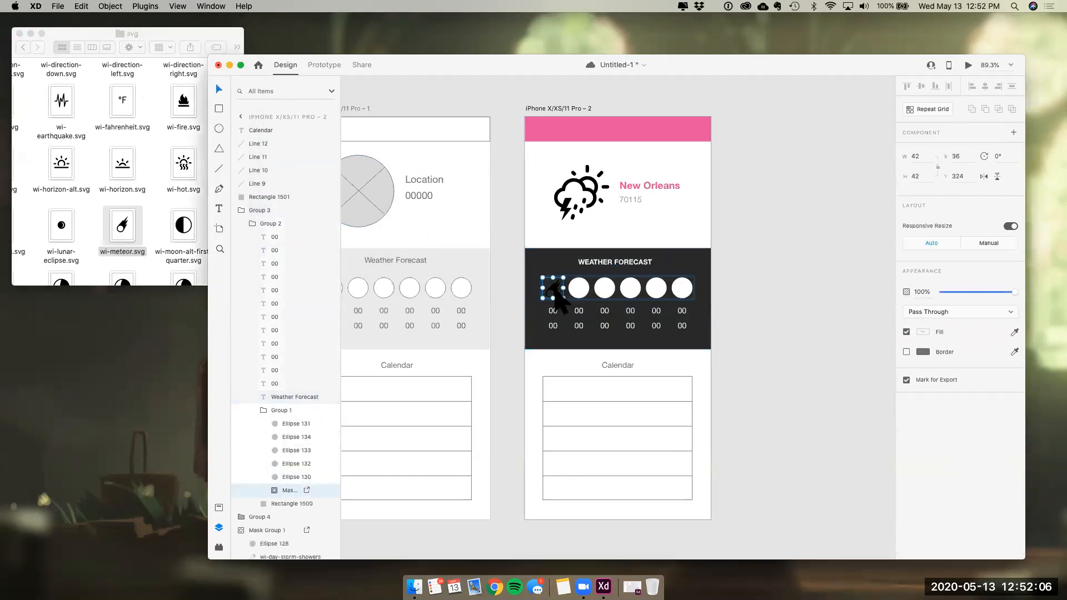
Recolor the meteor icon's mask group in the first forecast circle with a light pink solid fill
{"action": "left_click", "coordinate": [715, 322]}
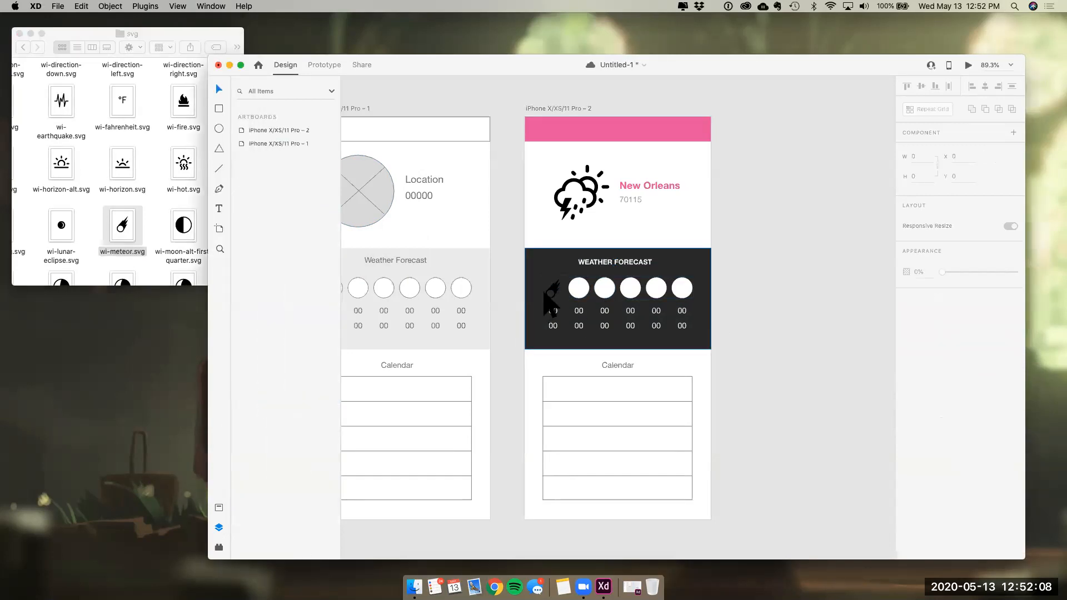
{"action": "left_click", "coordinate": [555, 293]}
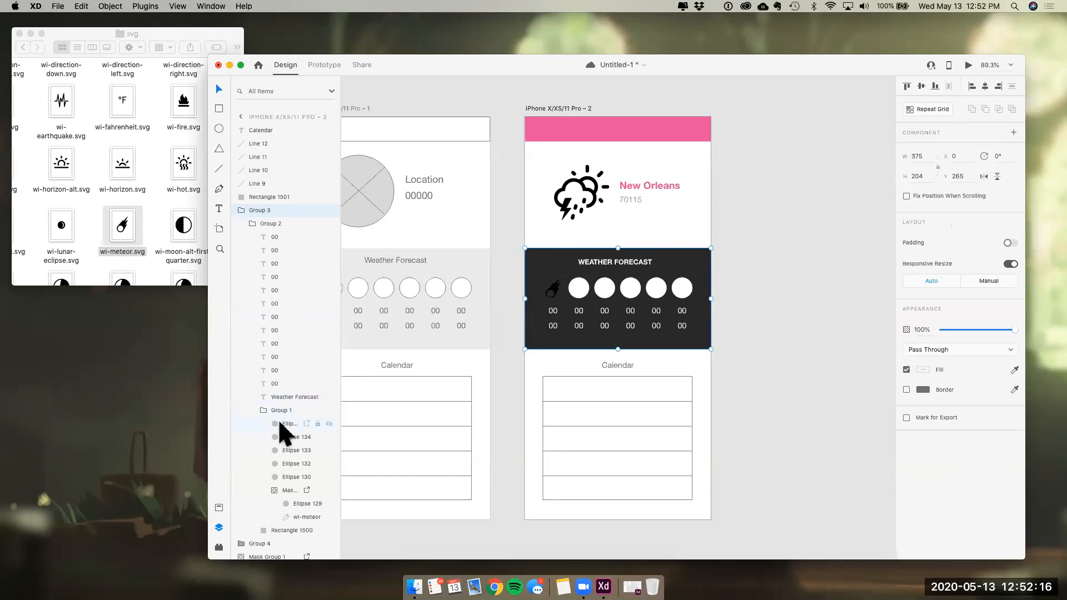
{"action": "left_click", "coordinate": [289, 490]}
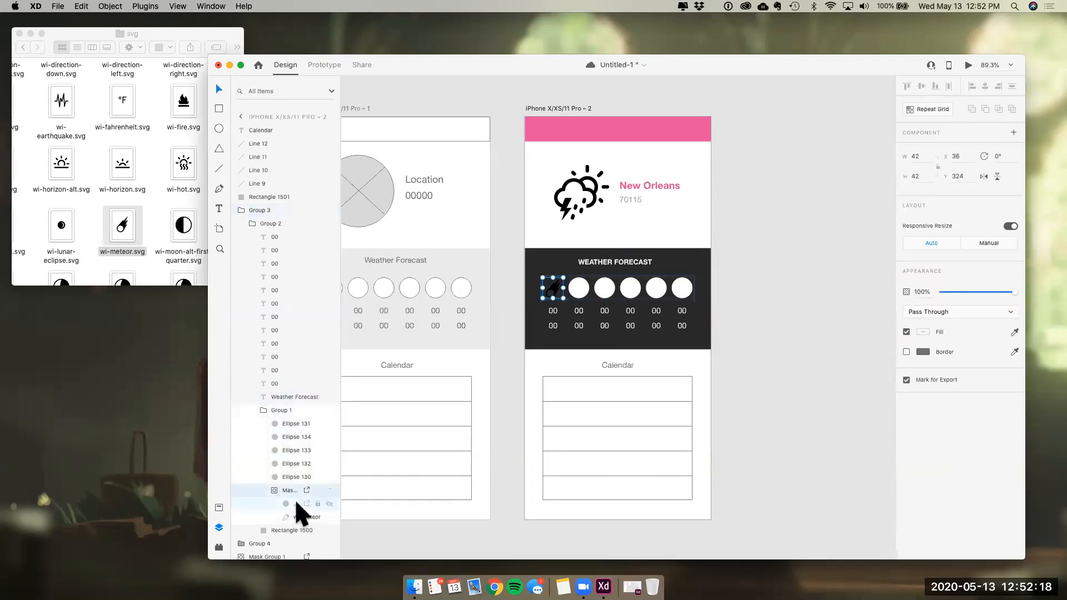
{"action": "left_click", "coordinate": [922, 332]}
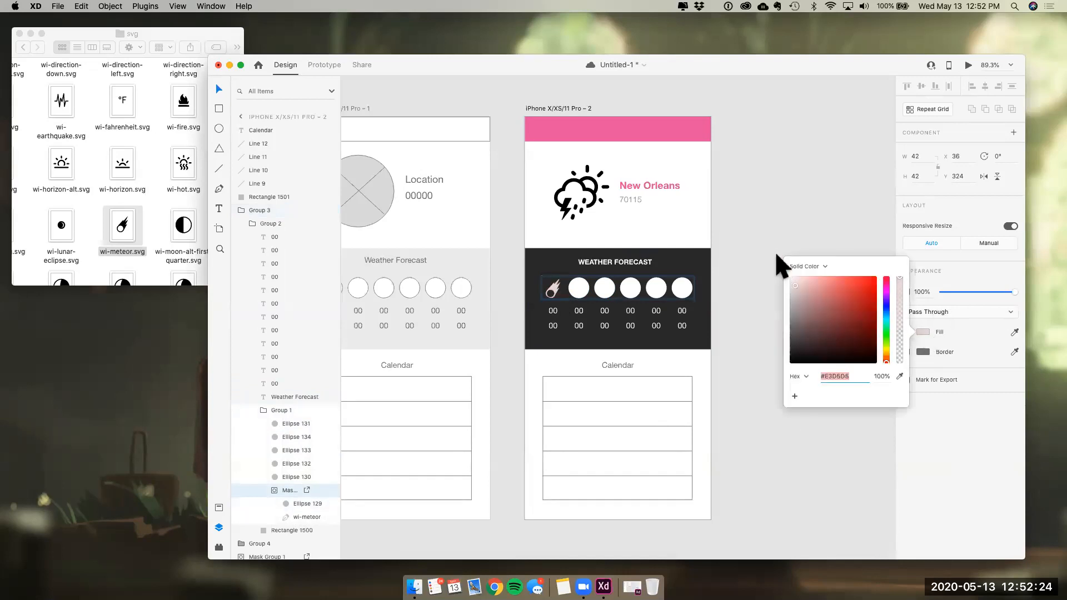
{"action": "left_click_drag", "start_coordinate": [822, 312], "coordinate": [798, 281]}
{"action": "left_click", "coordinate": [954, 281]}
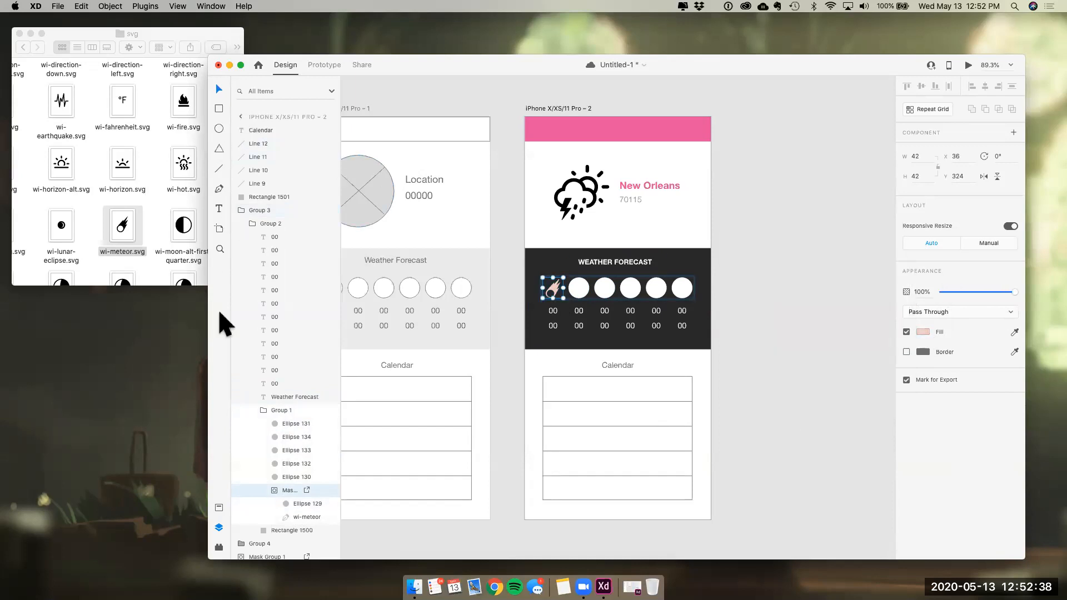
Fill the meteor icon with the saved purple-to-coral gradient from the document's color assets
{"action": "left_click", "coordinate": [219, 507]}
{"action": "left_click", "coordinate": [249, 235]}
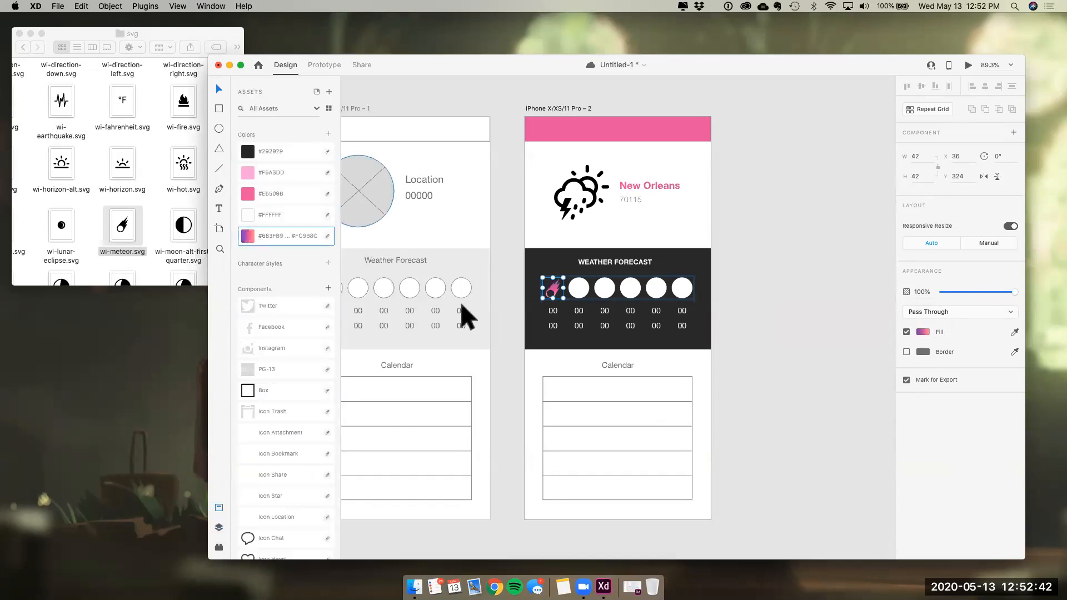
{"action": "left_click", "coordinate": [786, 358]}
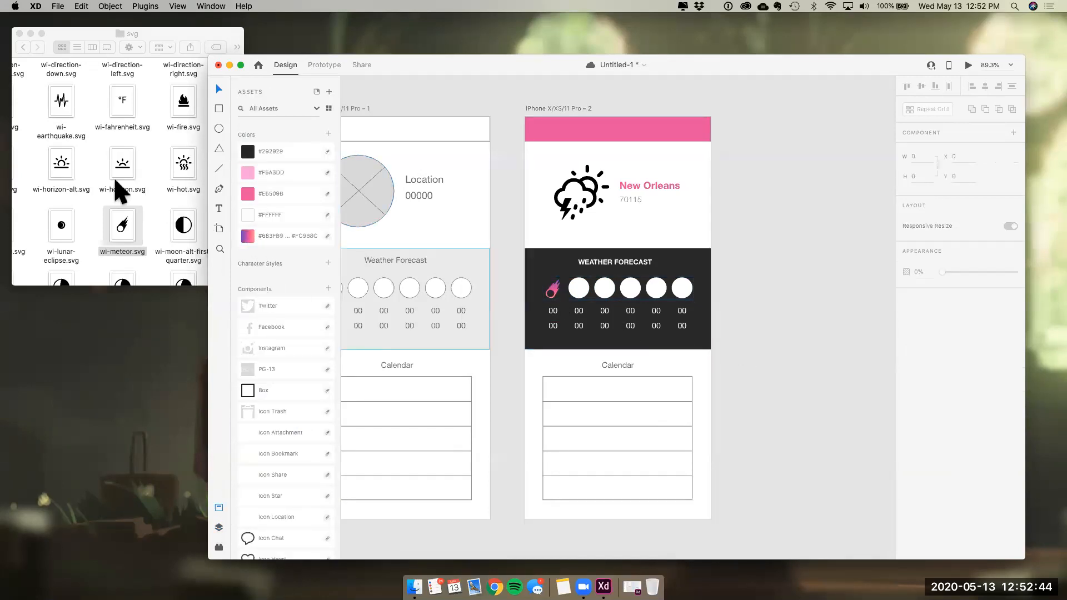
Find the wi-day-sleet.svg icon in the Finder svg folder and place it into the second forecast circle
{"action": "left_click", "coordinate": [154, 189]}
{"action": "scroll", "coordinate": [155, 236], "scroll_direction": "down", "scroll_amount": 5}
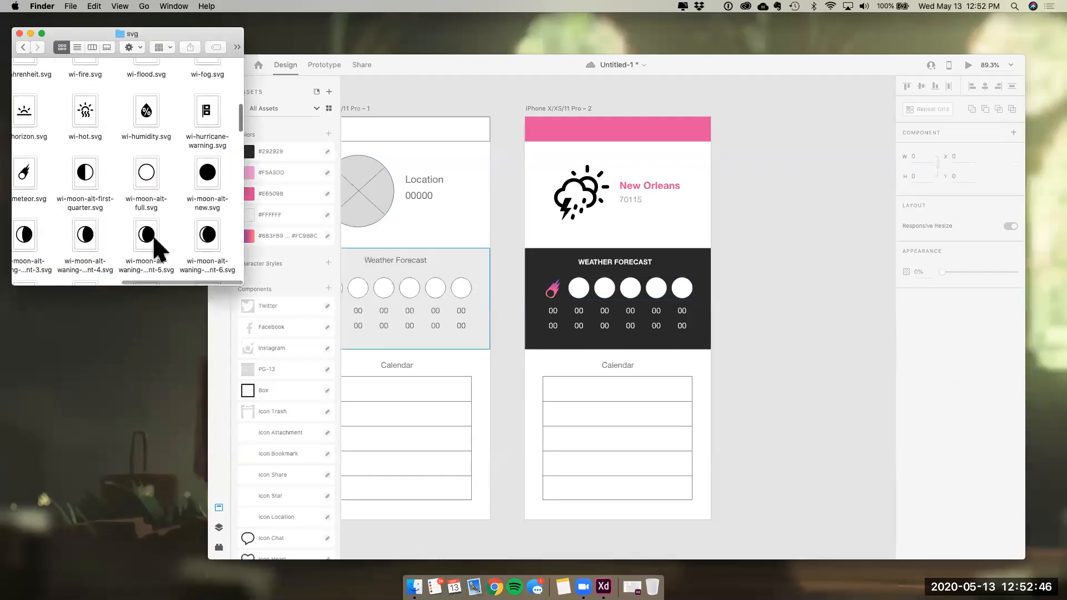
{"action": "scroll", "coordinate": [157, 248], "scroll_direction": "up", "scroll_amount": 5}
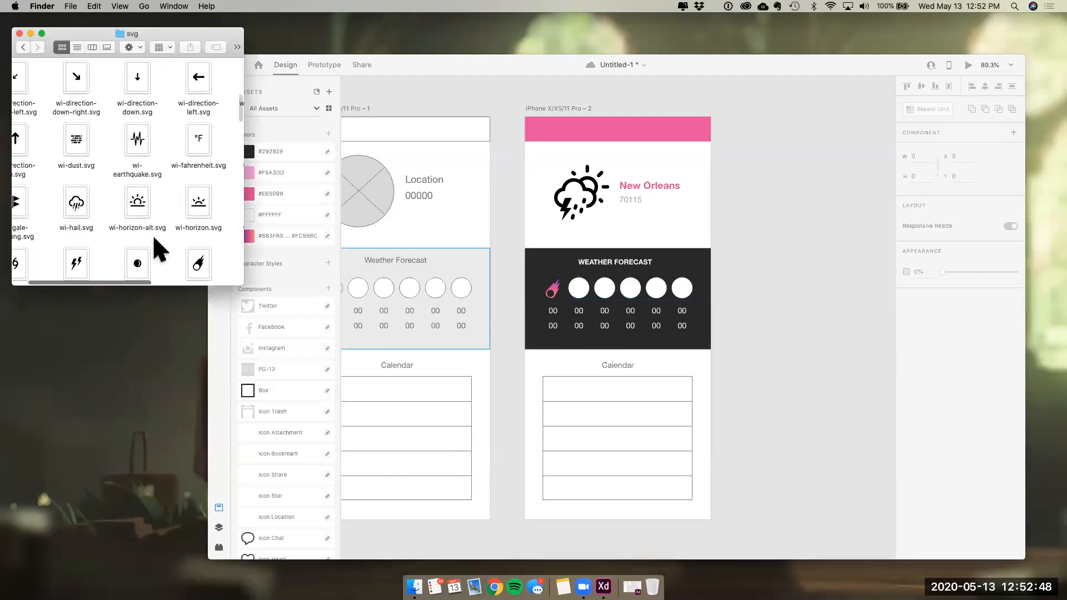
{"action": "scroll", "coordinate": [154, 237], "scroll_direction": "down", "scroll_amount": 1}
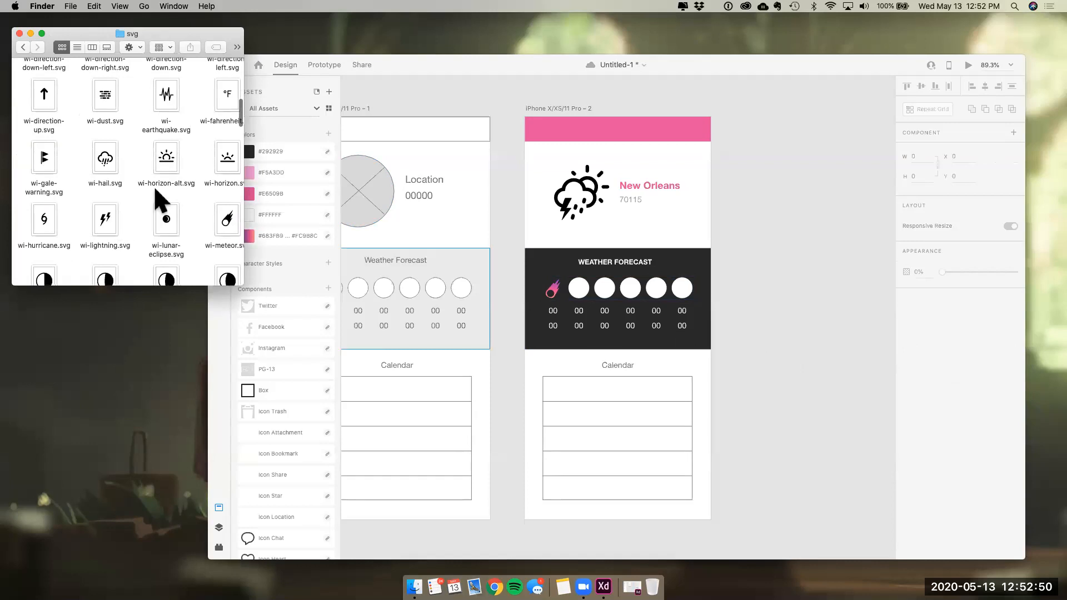
{"action": "scroll", "coordinate": [154, 187], "scroll_direction": "up", "scroll_amount": 2}
{"action": "scroll", "coordinate": [154, 189], "scroll_direction": "up", "scroll_amount": 4}
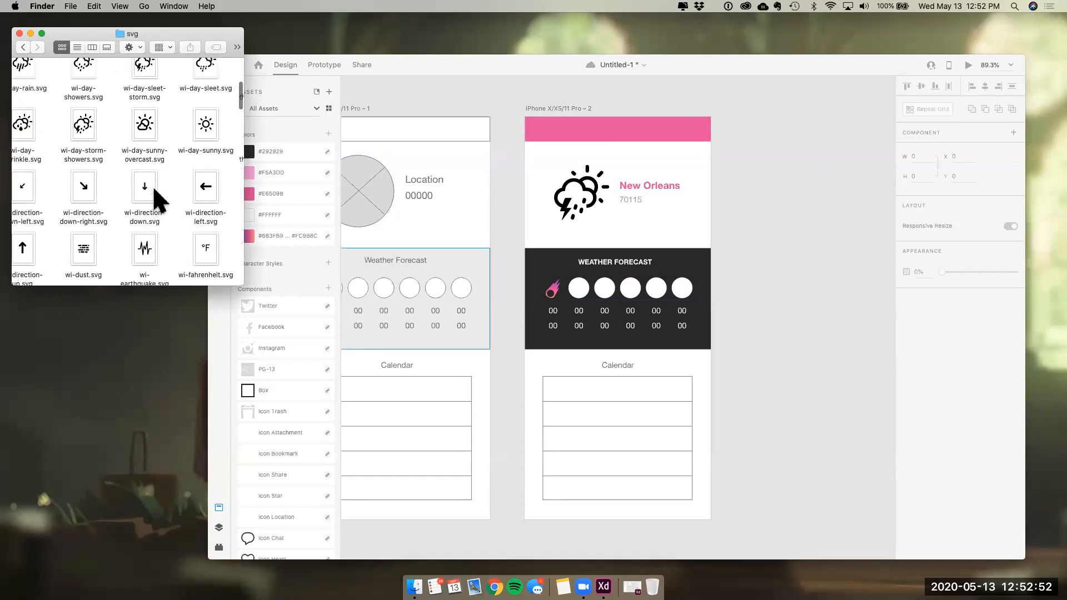
{"action": "scroll", "coordinate": [156, 198], "scroll_direction": "up", "scroll_amount": 3}
{"action": "left_click", "coordinate": [171, 204]}
{"action": "left_click_drag", "start_coordinate": [170, 204], "coordinate": [579, 289]}
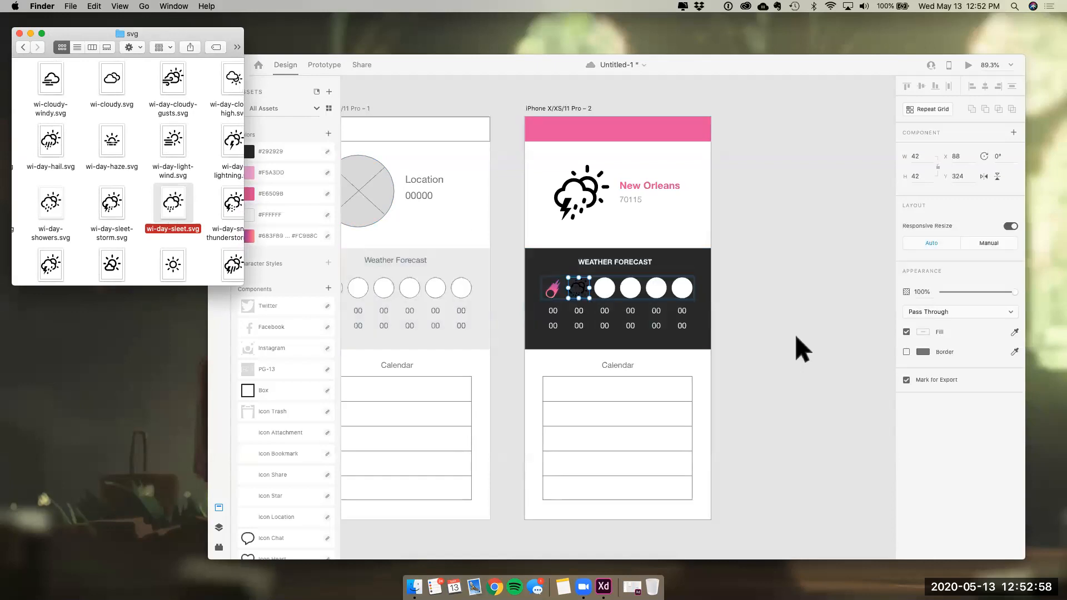
Fill the sleet icon in the second forecast circle with the saved purple-to-coral gradient
{"action": "left_click", "coordinate": [267, 233]}
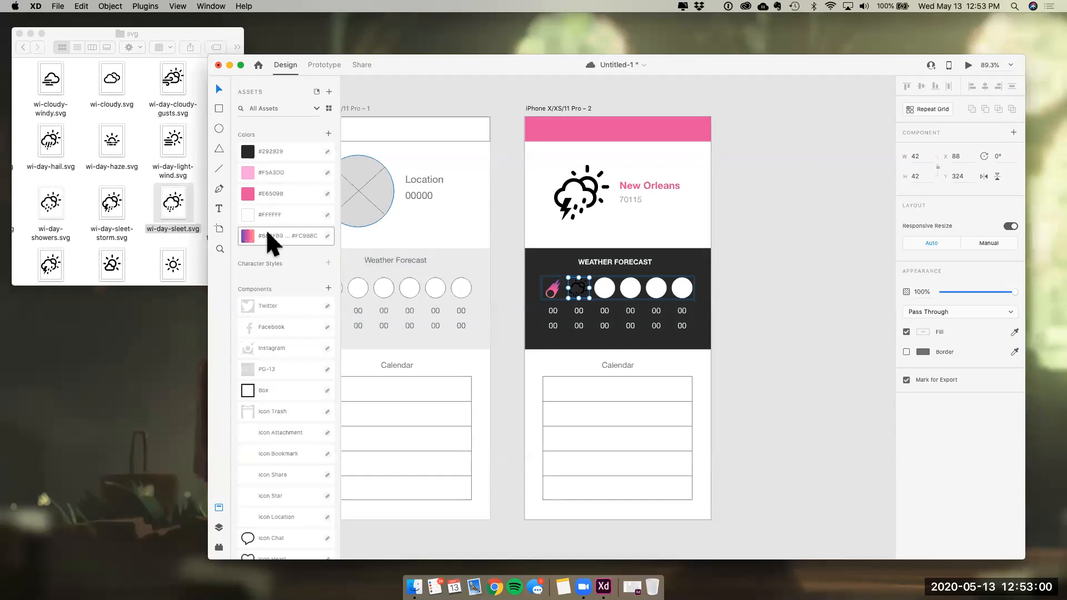
{"action": "left_click", "coordinate": [276, 232]}
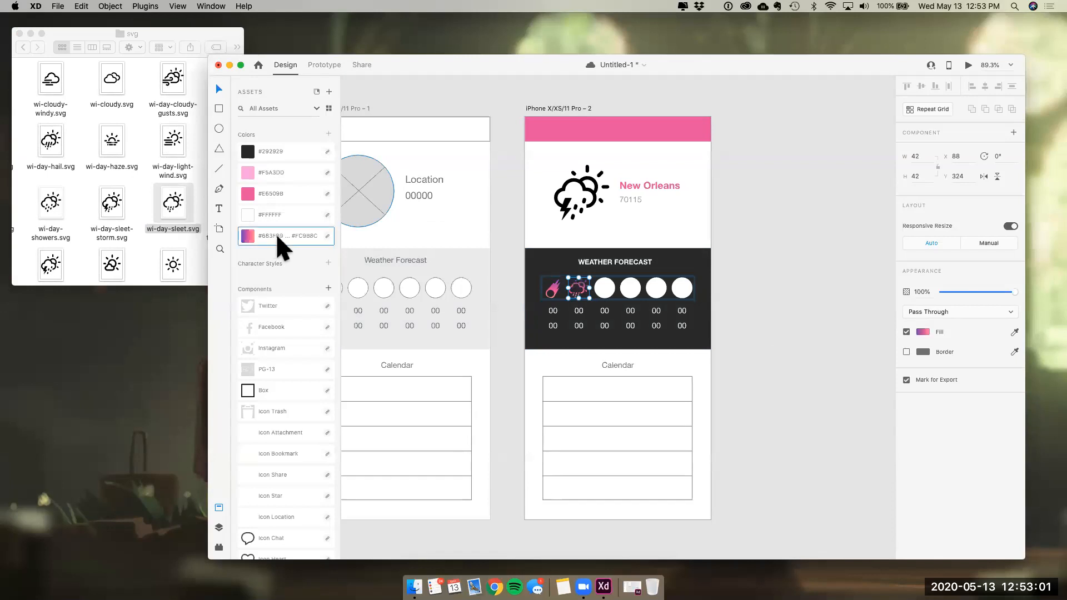
{"action": "left_click", "coordinate": [801, 353]}
Place wi-day-fog.svg from the Finder svg folder into the third forecast circle and fill it with the saved purple-to-coral gradient
{"action": "left_click", "coordinate": [123, 166]}
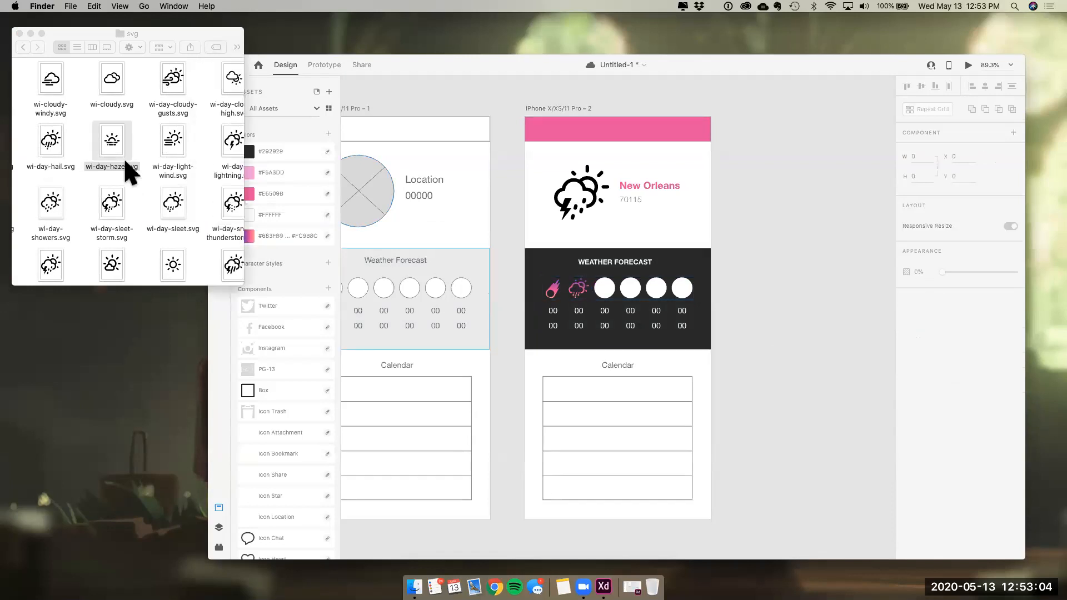
{"action": "scroll", "coordinate": [129, 150], "scroll_direction": "down", "scroll_amount": 3}
{"action": "scroll", "coordinate": [129, 150], "scroll_direction": "left", "scroll_amount": 2}
{"action": "scroll", "coordinate": [129, 149], "scroll_direction": "up", "scroll_amount": 1}
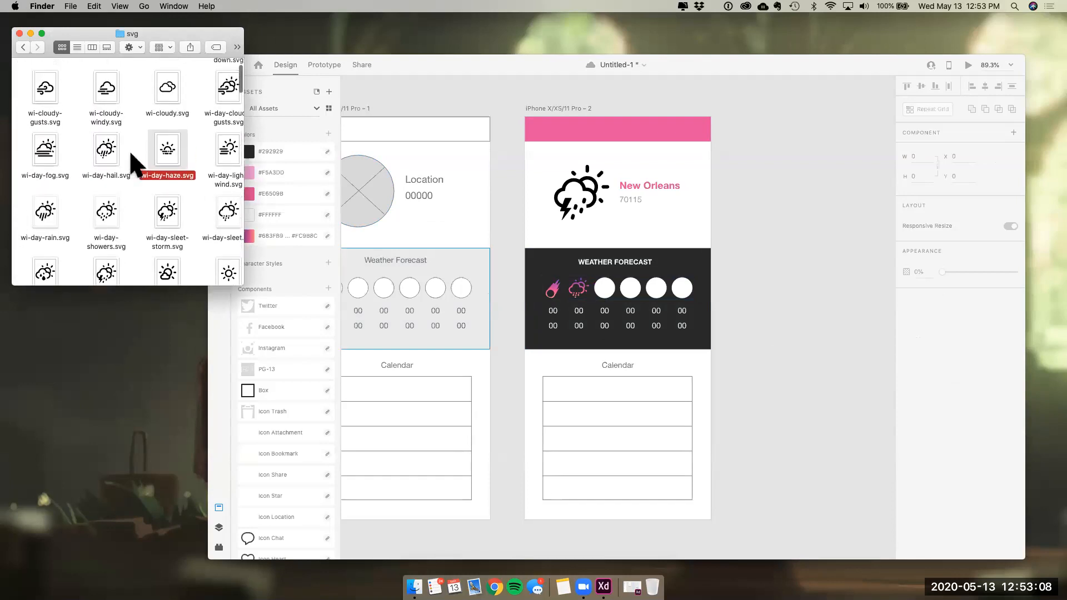
{"action": "left_click_drag", "start_coordinate": [43, 164], "coordinate": [604, 288]}
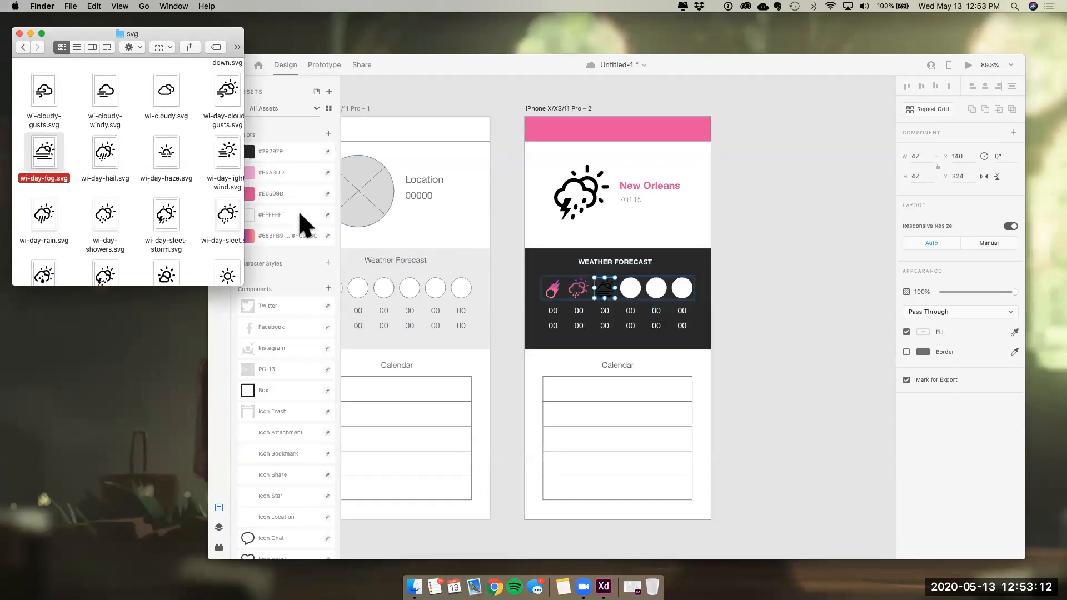
{"action": "left_click", "coordinate": [283, 234]}
Find wi-humidity.svg in the Finder svg folder, place it into the fourth forecast circle, and fill it with the saved purple-to-coral gradient
{"action": "left_click", "coordinate": [140, 191]}
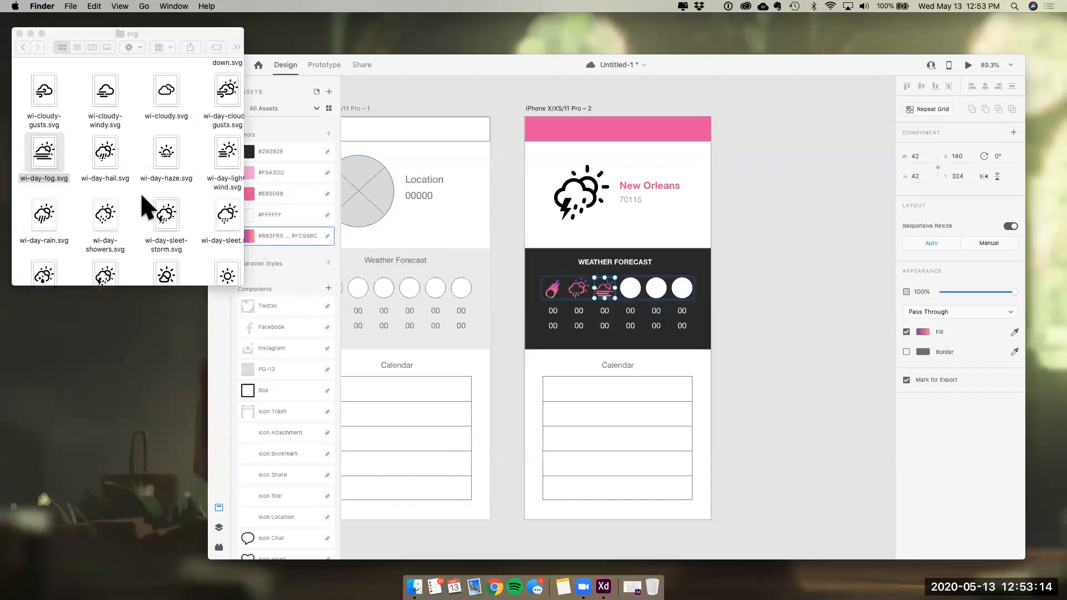
{"action": "scroll", "coordinate": [167, 211], "scroll_direction": "right", "scroll_amount": 2}
{"action": "scroll", "coordinate": [170, 205], "scroll_direction": "right", "scroll_amount": 5}
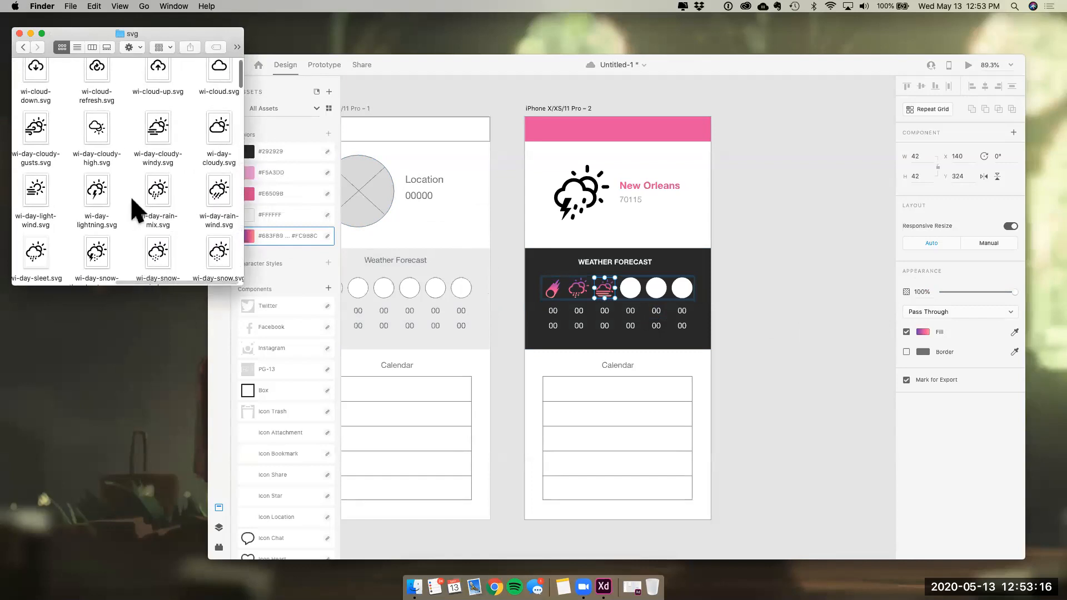
{"action": "scroll", "coordinate": [185, 203], "scroll_direction": "down", "scroll_amount": 8}
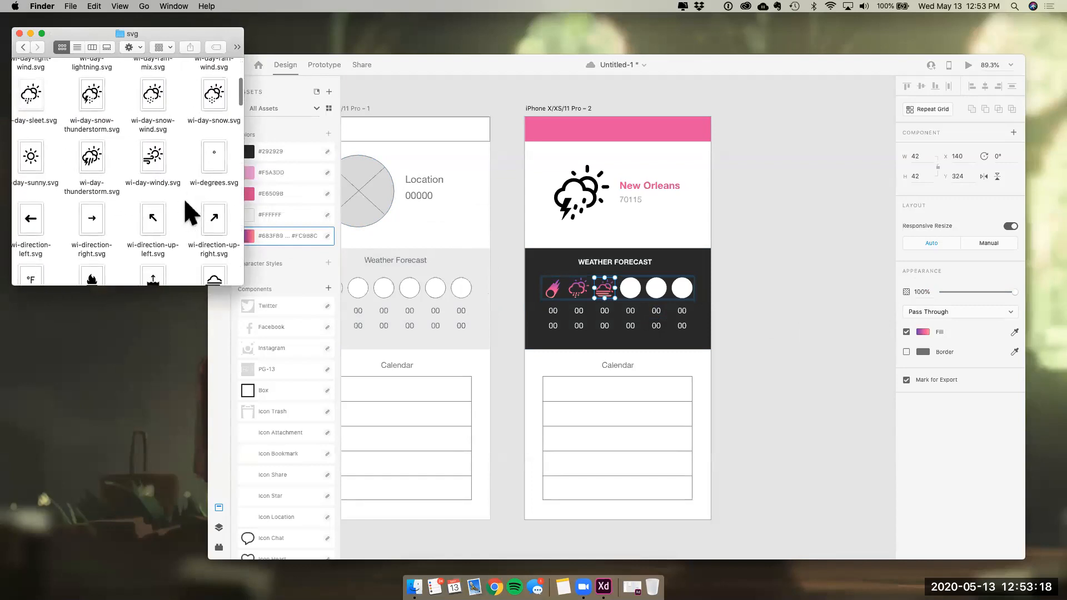
{"action": "scroll", "coordinate": [185, 201], "scroll_direction": "down", "scroll_amount": 2}
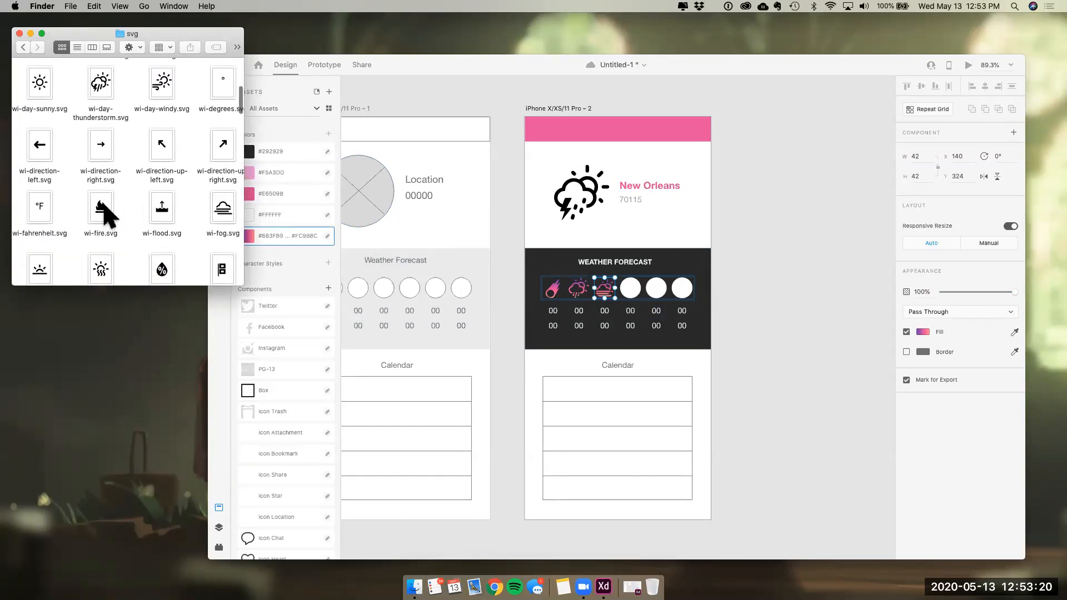
{"action": "scroll", "coordinate": [104, 204], "scroll_direction": "down", "scroll_amount": 3}
{"action": "left_click_drag", "start_coordinate": [189, 195], "coordinate": [630, 288]}
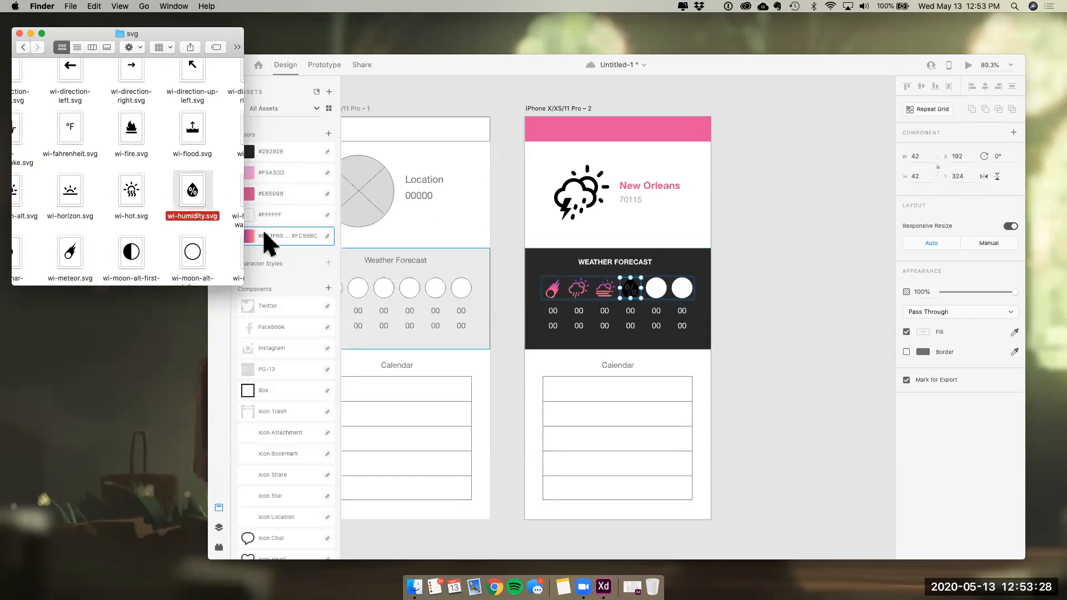
{"action": "left_click", "coordinate": [270, 242]}
{"action": "left_click", "coordinate": [305, 234]}
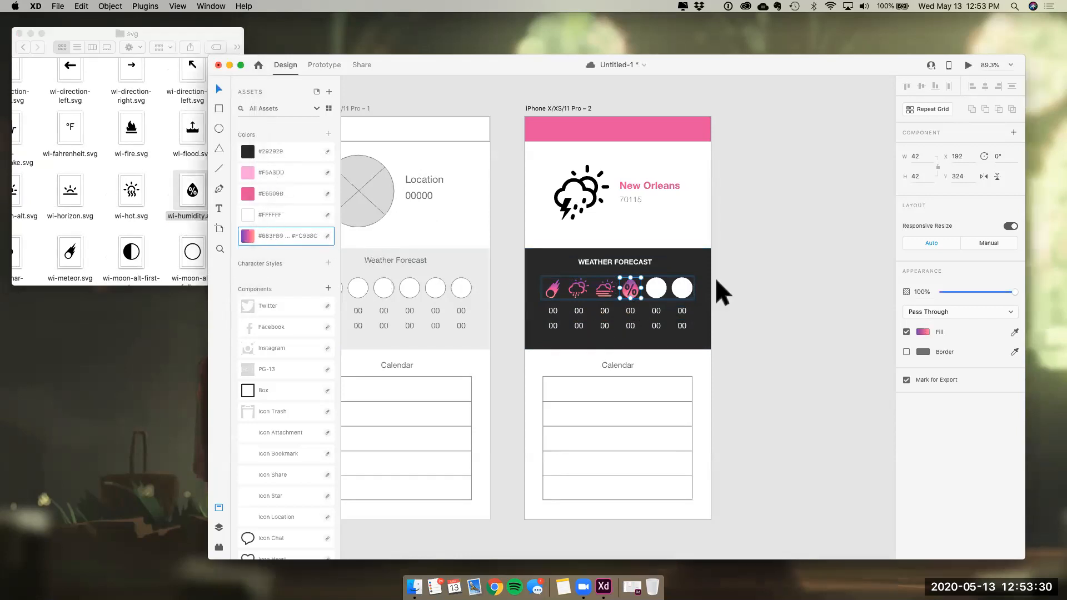
Scale the humidity icon inside its mask down to about 24.82 by 32.04, centered in the fourth forecast circle
{"action": "double_click", "coordinate": [630, 289]}
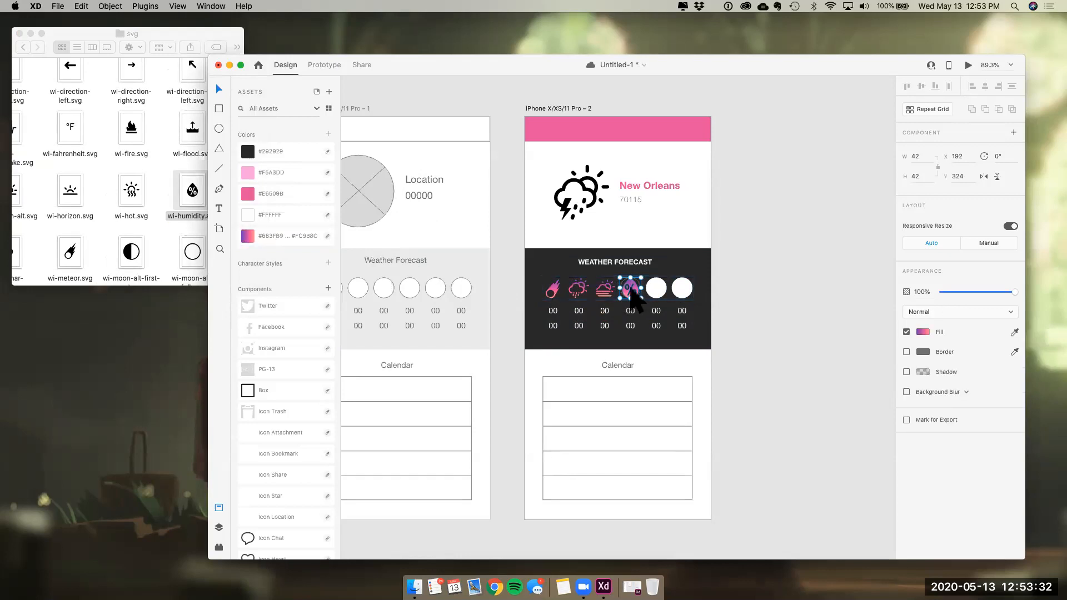
{"action": "double_click", "coordinate": [632, 294]}
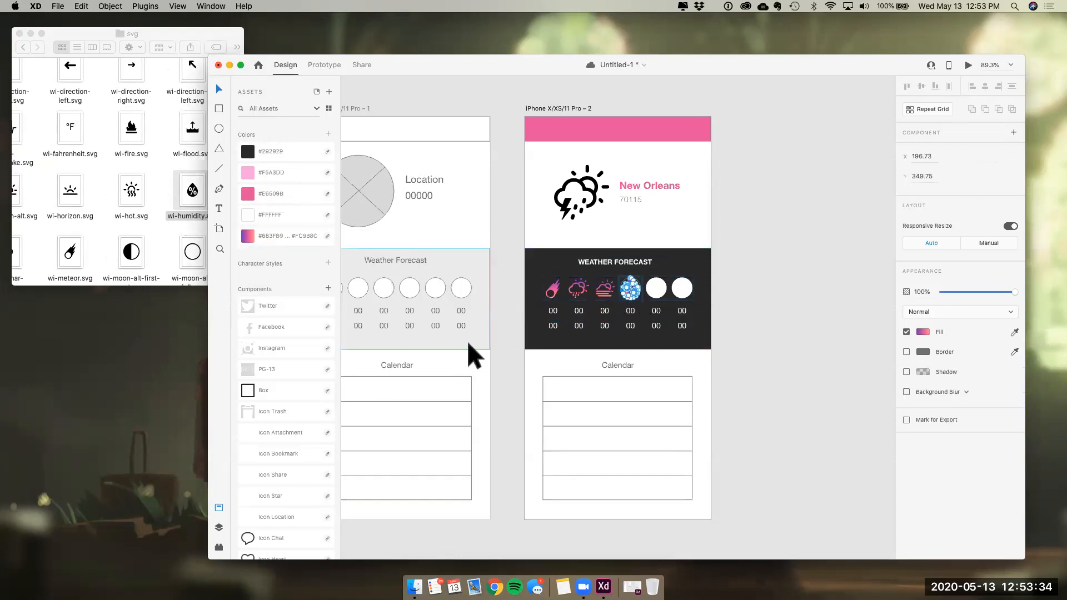
{"action": "key", "text": "Escape"}
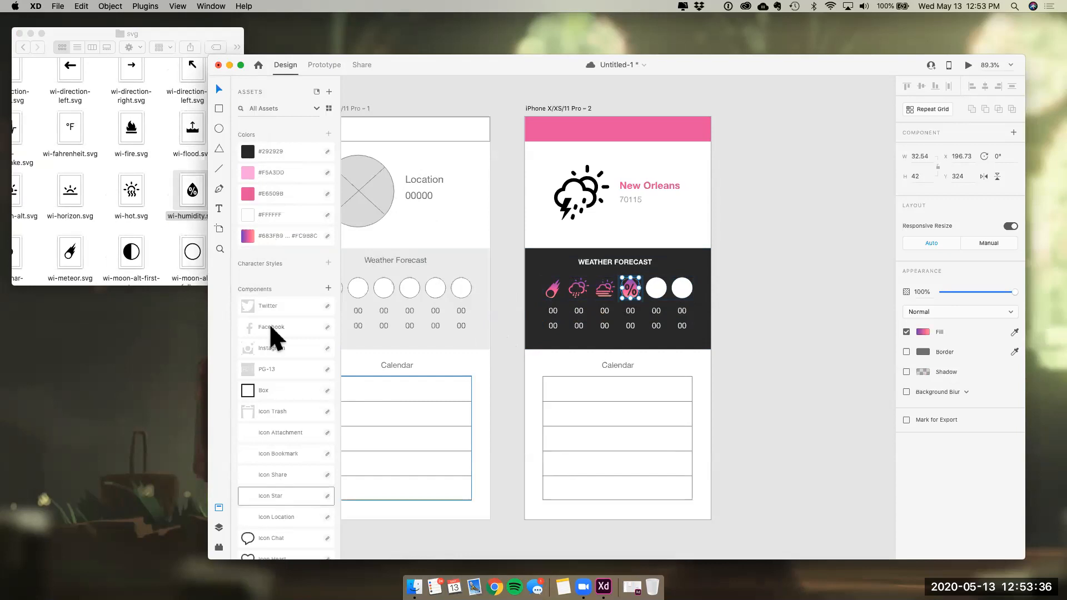
{"action": "left_click", "coordinate": [218, 527]}
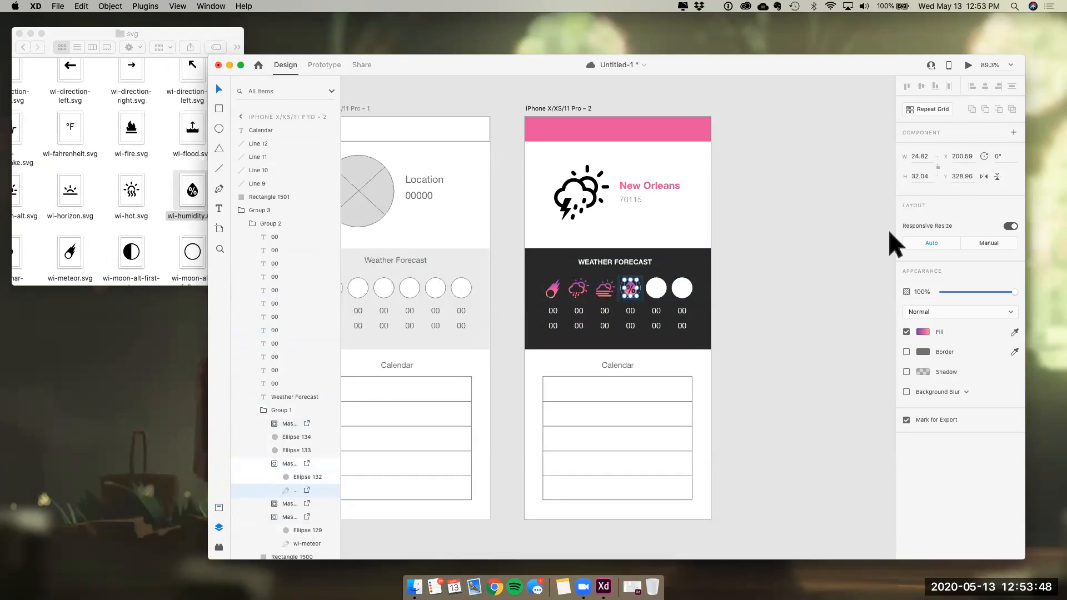
{"action": "left_click", "coordinate": [822, 273]}
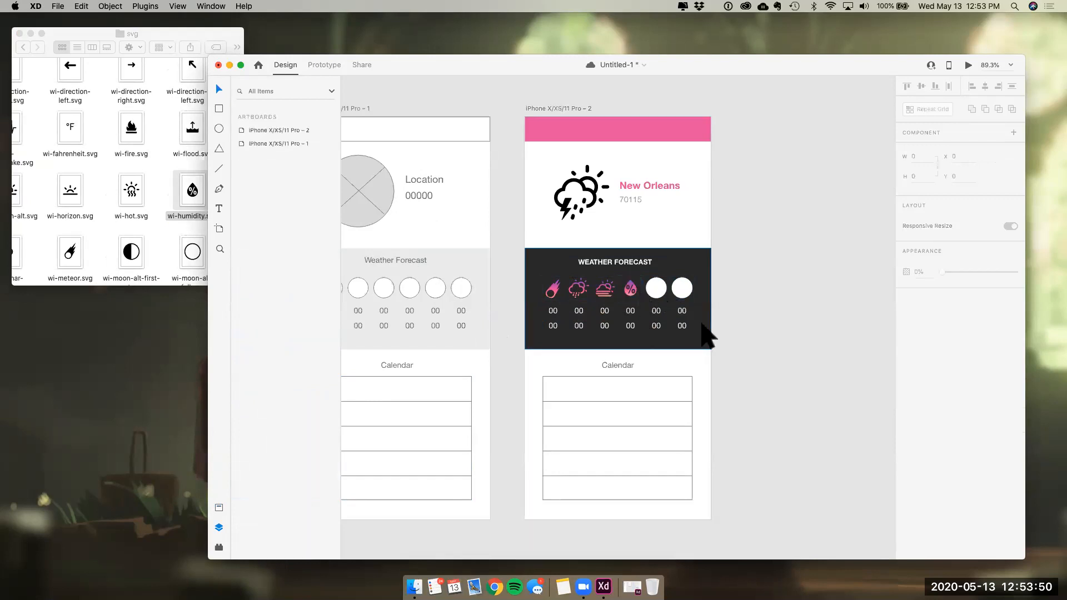
Find wi-night-alt-sleet-storm.svg in the Finder svg folder and place it into the fifth forecast circle on iPhone X/XS/11 Pro – 2
{"action": "left_click", "coordinate": [131, 221]}
{"action": "scroll", "coordinate": [190, 225], "scroll_direction": "down", "scroll_amount": 6}
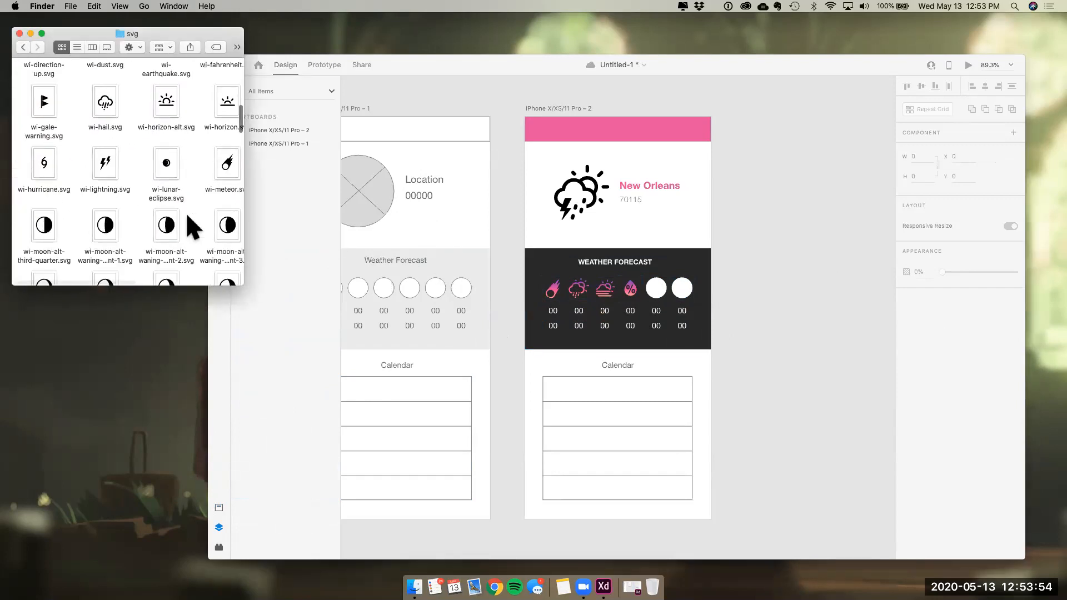
{"action": "scroll", "coordinate": [190, 225], "scroll_direction": "down", "scroll_amount": 10}
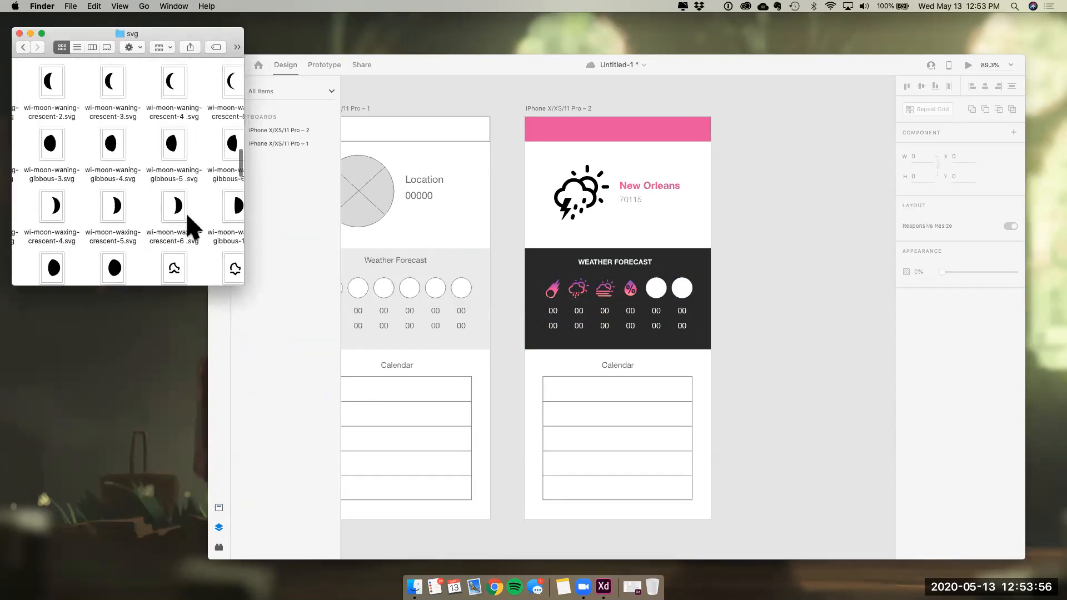
{"action": "scroll", "coordinate": [188, 218], "scroll_direction": "down", "scroll_amount": 3}
{"action": "scroll", "coordinate": [188, 218], "scroll_direction": "right", "scroll_amount": 2}
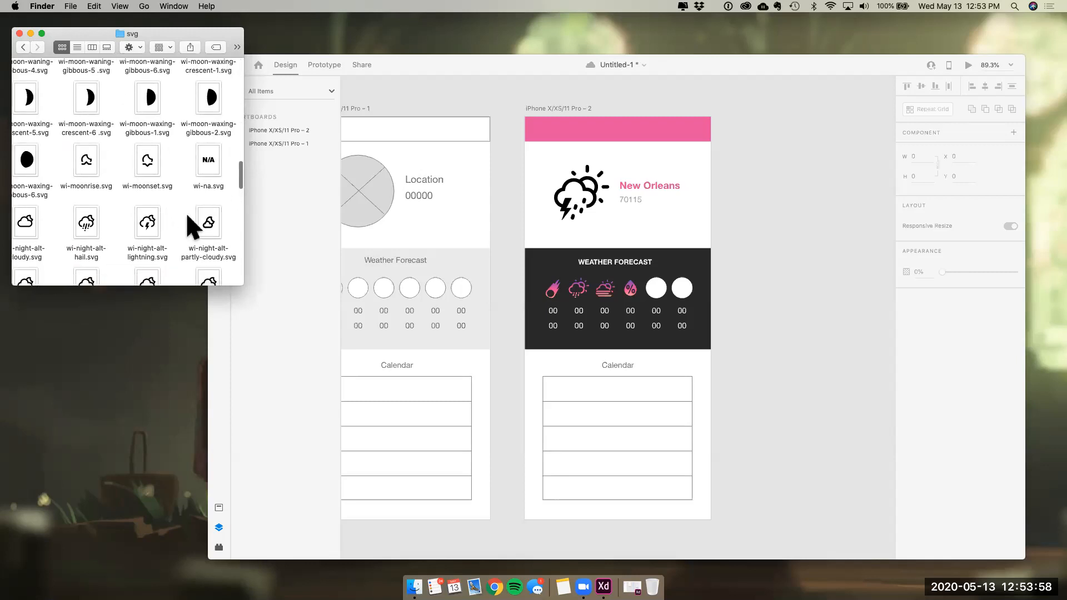
{"action": "scroll", "coordinate": [187, 217], "scroll_direction": "down", "scroll_amount": 2}
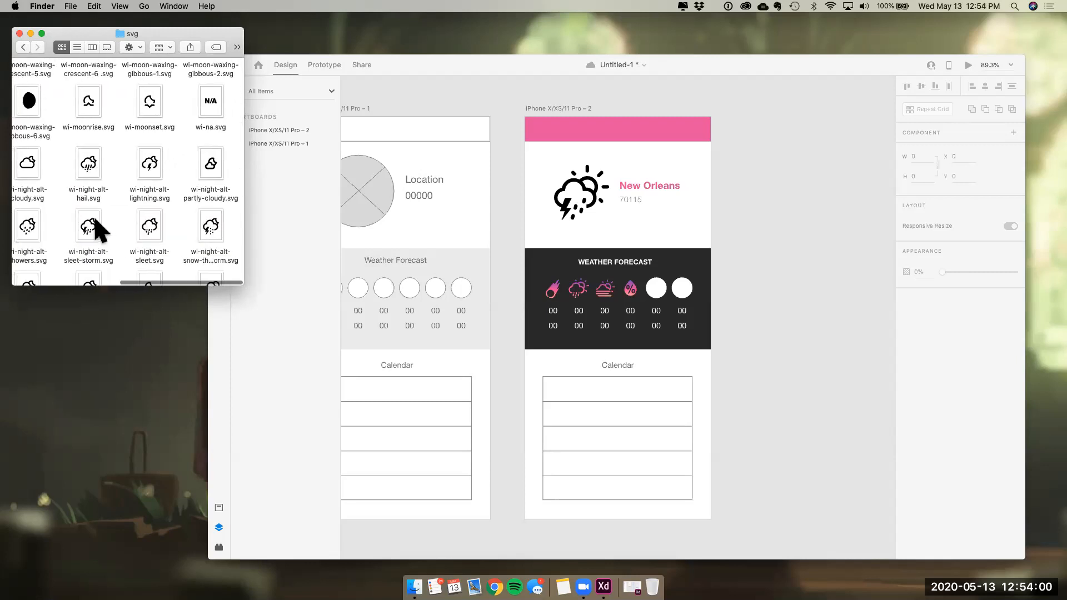
{"action": "left_click", "coordinate": [76, 223]}
{"action": "left_click_drag", "start_coordinate": [89, 229], "coordinate": [661, 290]}
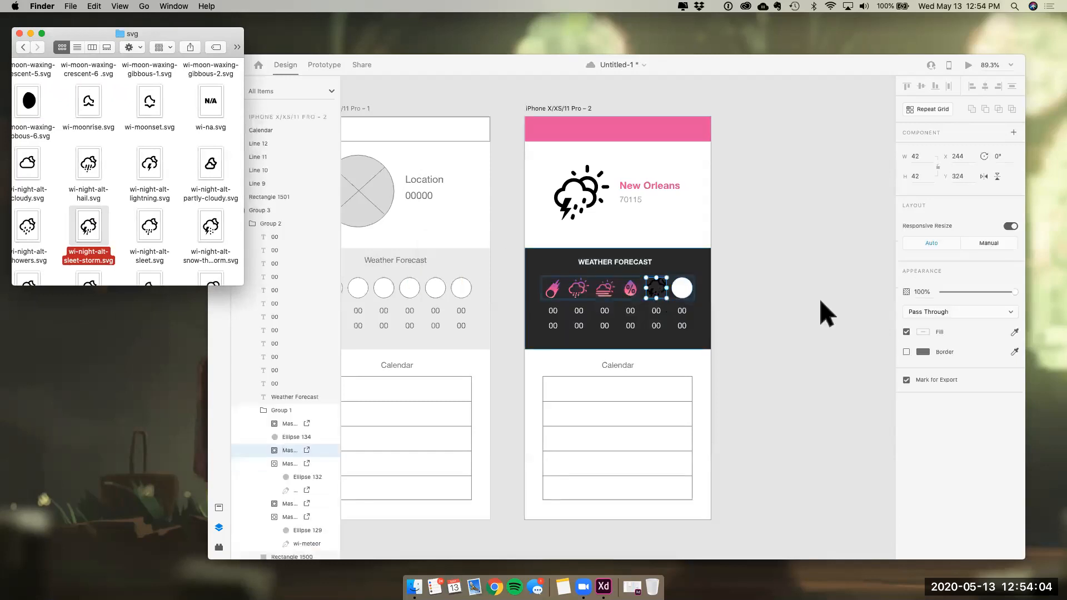
Fill the sleet-storm icon in the fifth forecast circle with the saved purple-to-coral gradient
{"action": "left_click", "coordinate": [317, 276]}
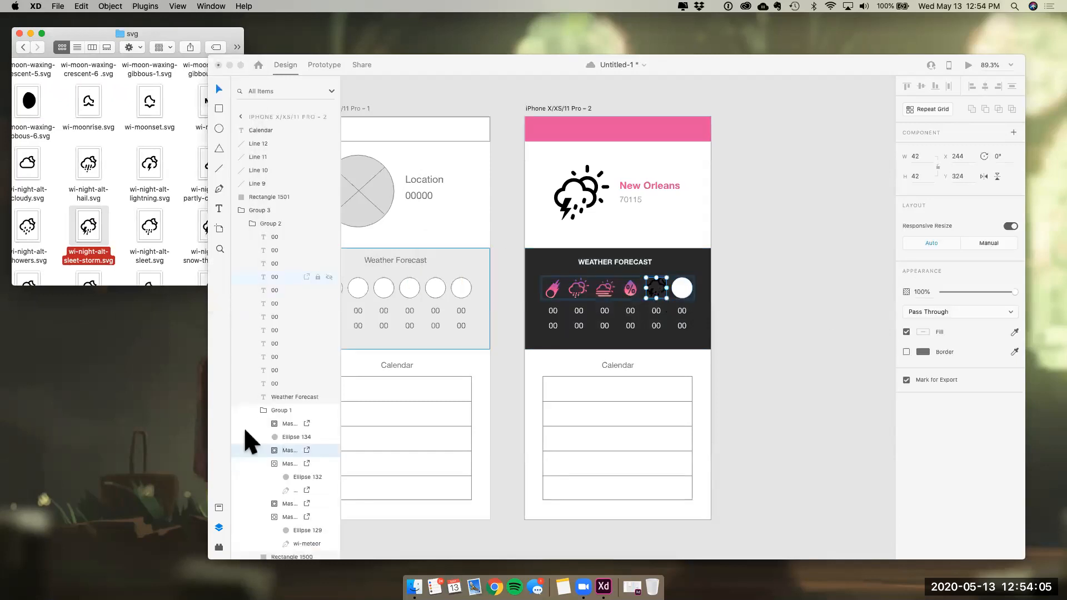
{"action": "left_click", "coordinate": [219, 507]}
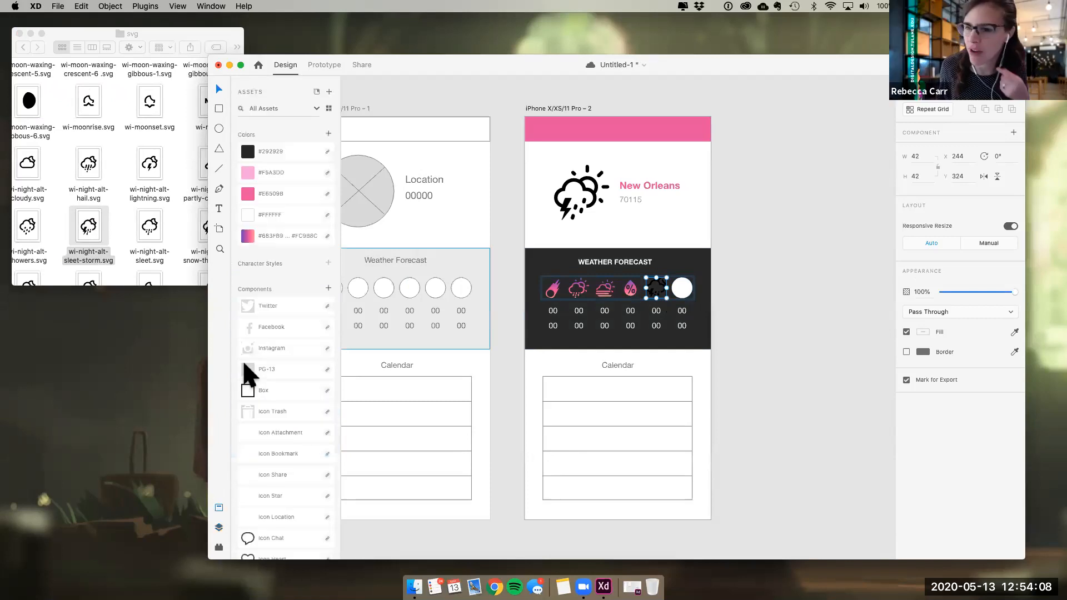
{"action": "left_click", "coordinate": [282, 236]}
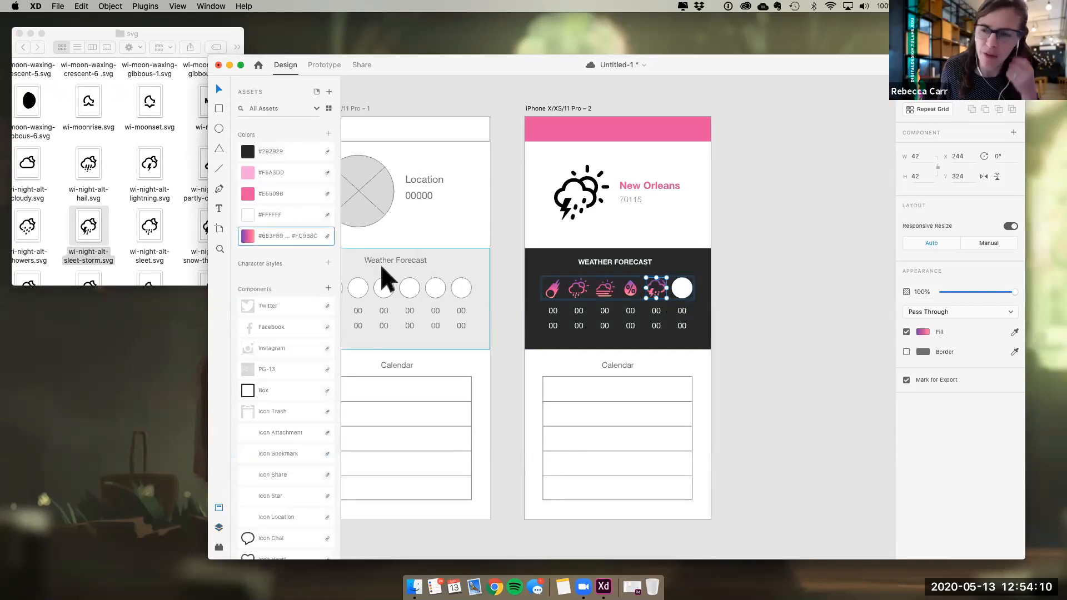
{"action": "key", "text": "Escape"}
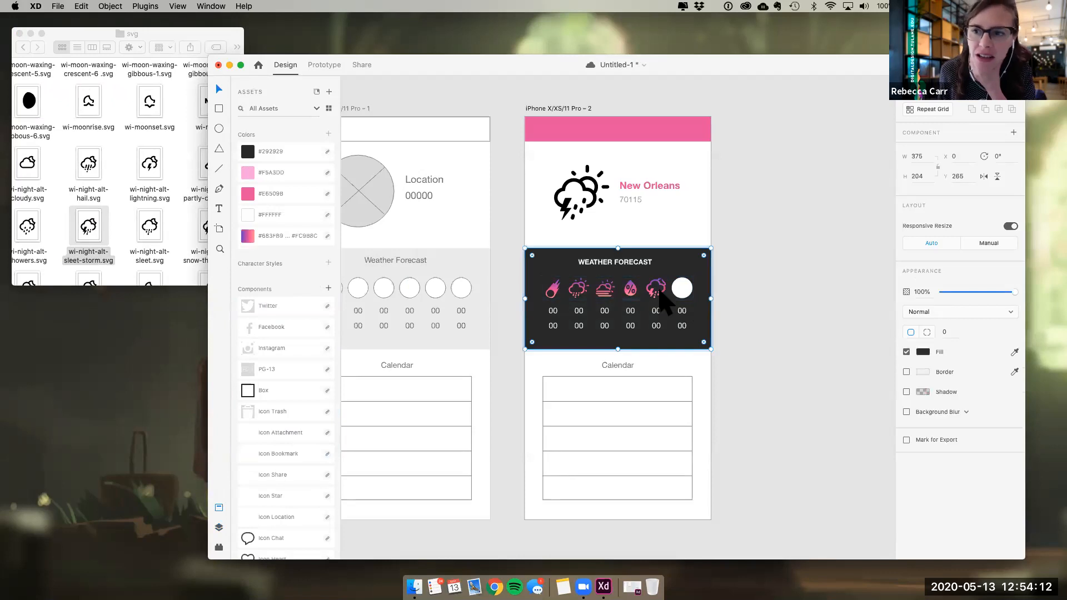
Scale the sleet-storm icon inside its mask down to about 37 by 37, centered in the fifth forecast circle
{"action": "left_click", "coordinate": [658, 281]}
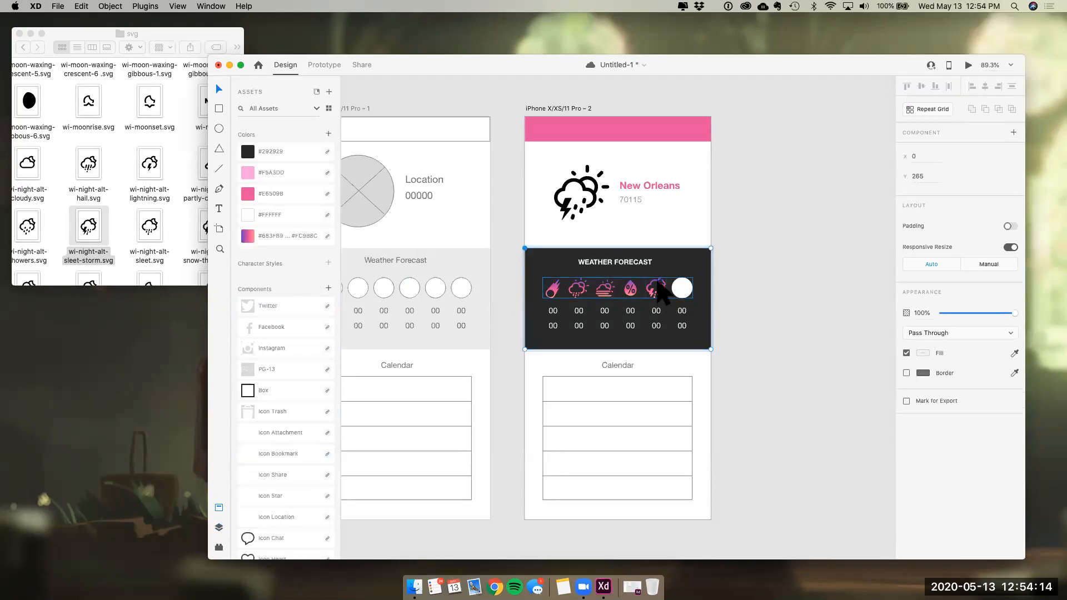
{"action": "double_click", "coordinate": [657, 281]}
{"action": "left_click_drag", "start_coordinate": [657, 279], "coordinate": [669, 271]}
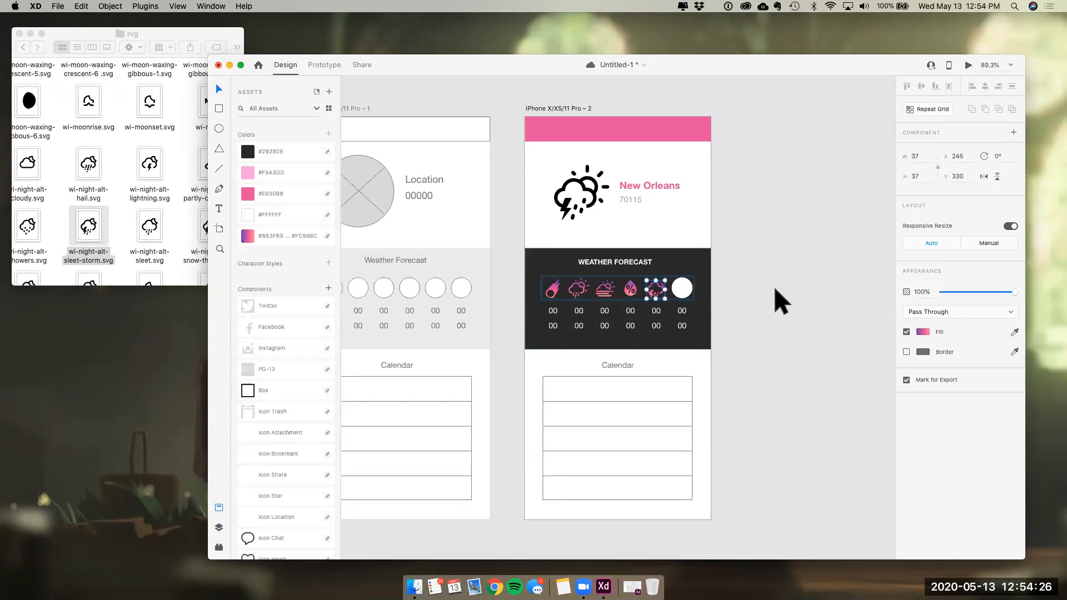
{"action": "left_click", "coordinate": [767, 309]}
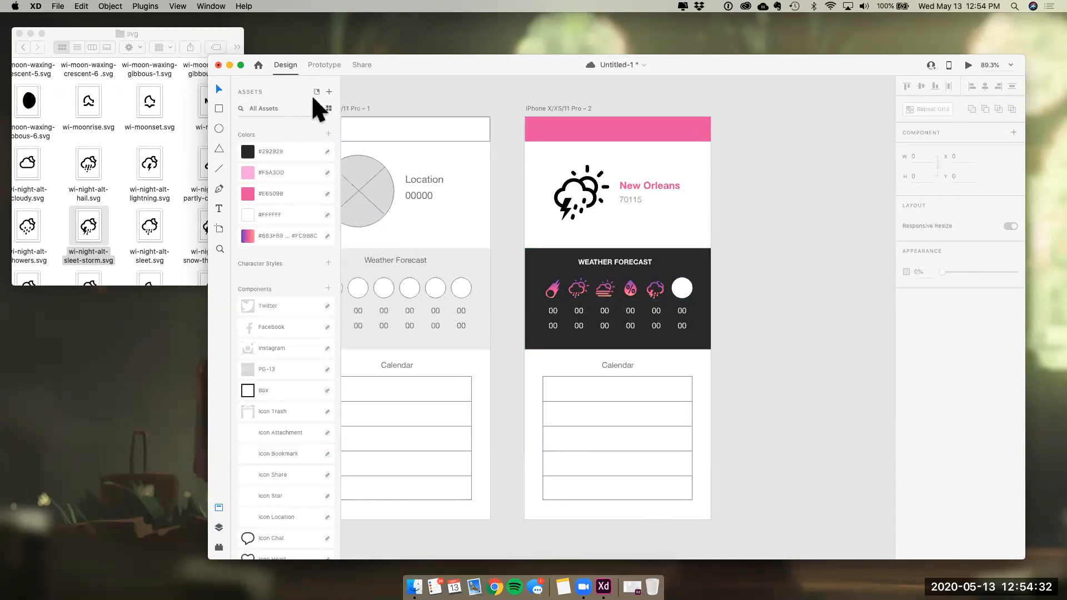
Switch to Prototype mode and set the iPhone X/XS/11 Pro – 2 artboard as the home screen
{"action": "left_click", "coordinate": [324, 67]}
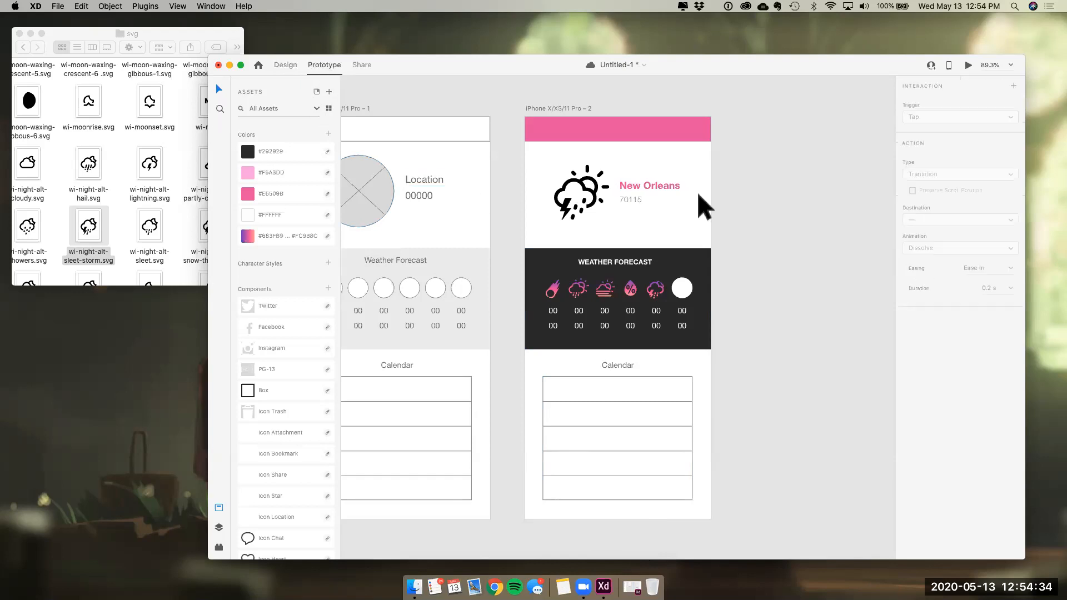
{"action": "key", "text": "super+minus"}
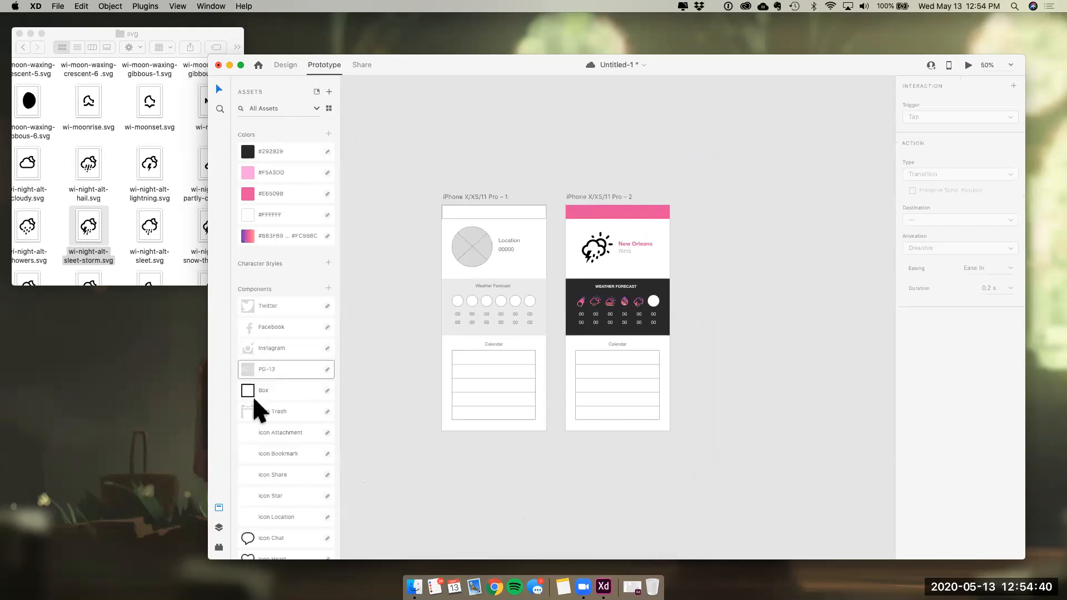
{"action": "left_click", "coordinate": [218, 527]}
{"action": "left_click", "coordinate": [290, 130]}
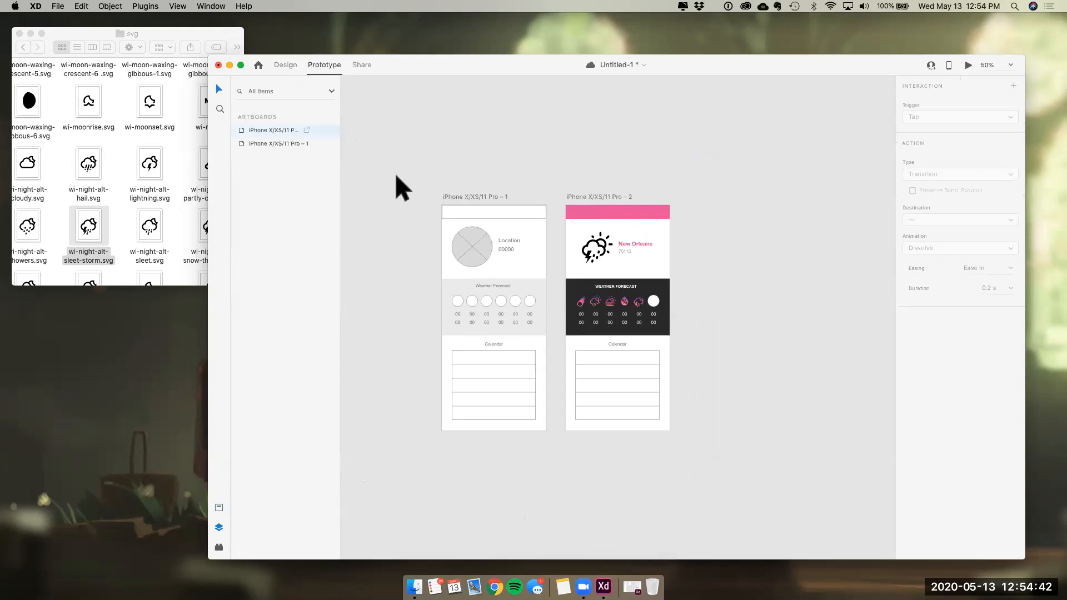
{"action": "left_click", "coordinate": [543, 251]}
{"action": "left_click", "coordinate": [437, 211]}
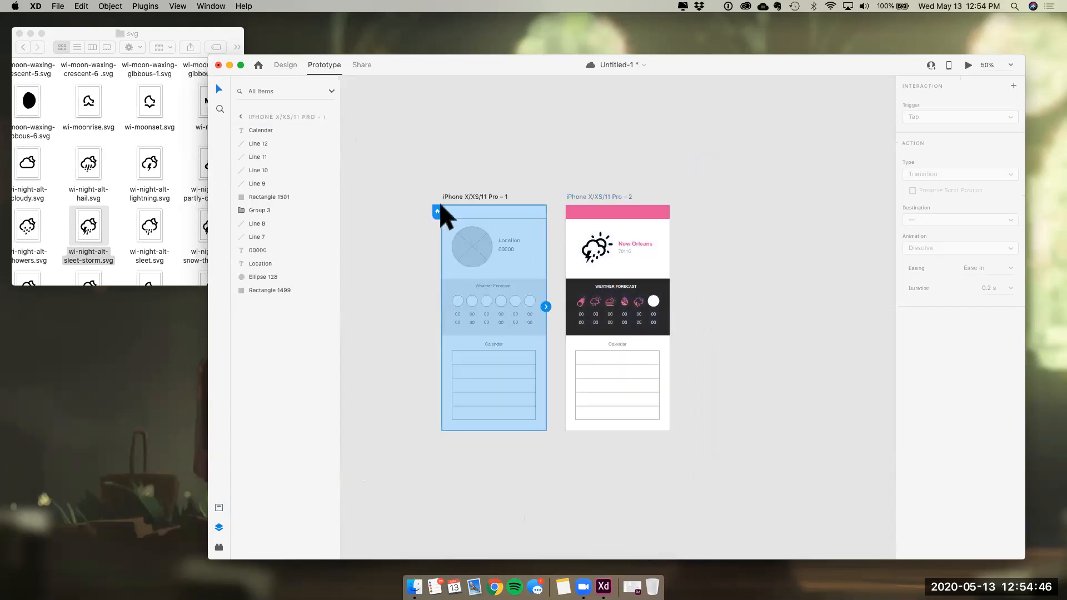
{"action": "left_click", "coordinate": [562, 215]}
Link the header rectangle on iPhone X/XS/11 Pro – 1 to iPhone X/XS/11 Pro – 2 with a tap-triggered Dissolve transition
{"action": "left_click", "coordinate": [540, 214]}
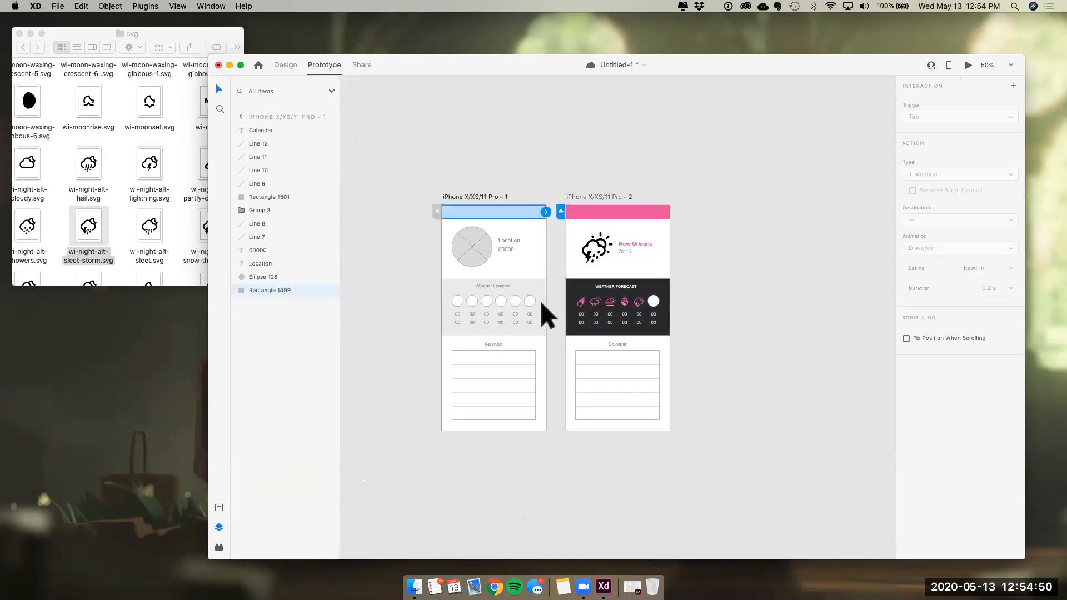
{"action": "left_click_drag", "start_coordinate": [547, 212], "coordinate": [567, 314]}
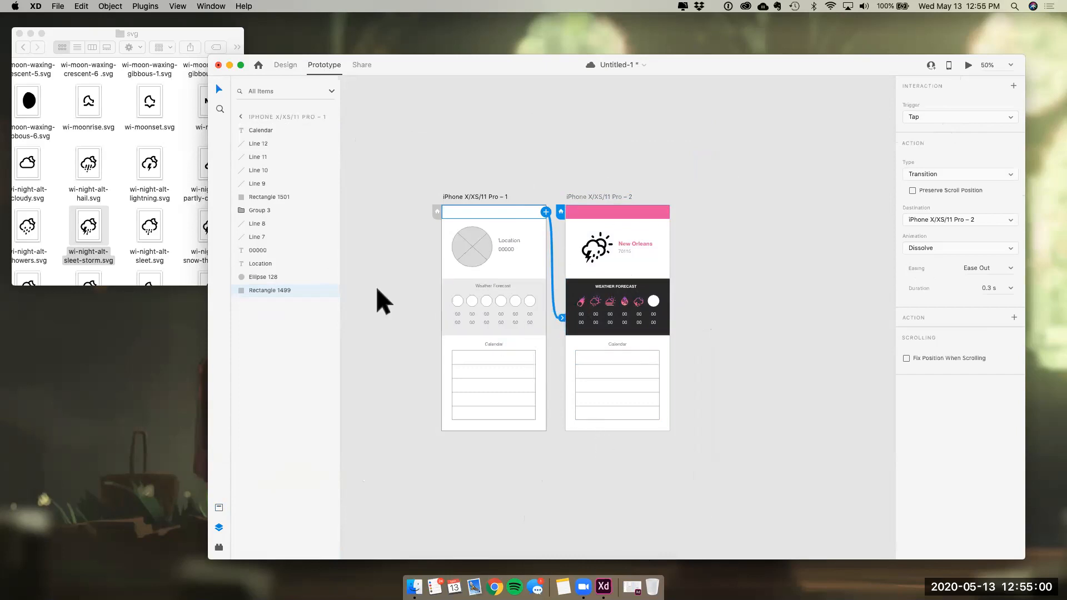
Bring up the ui_kit_auto_animate document and show its sample artboards in Prototype mode
{"action": "left_click", "coordinate": [632, 586]}
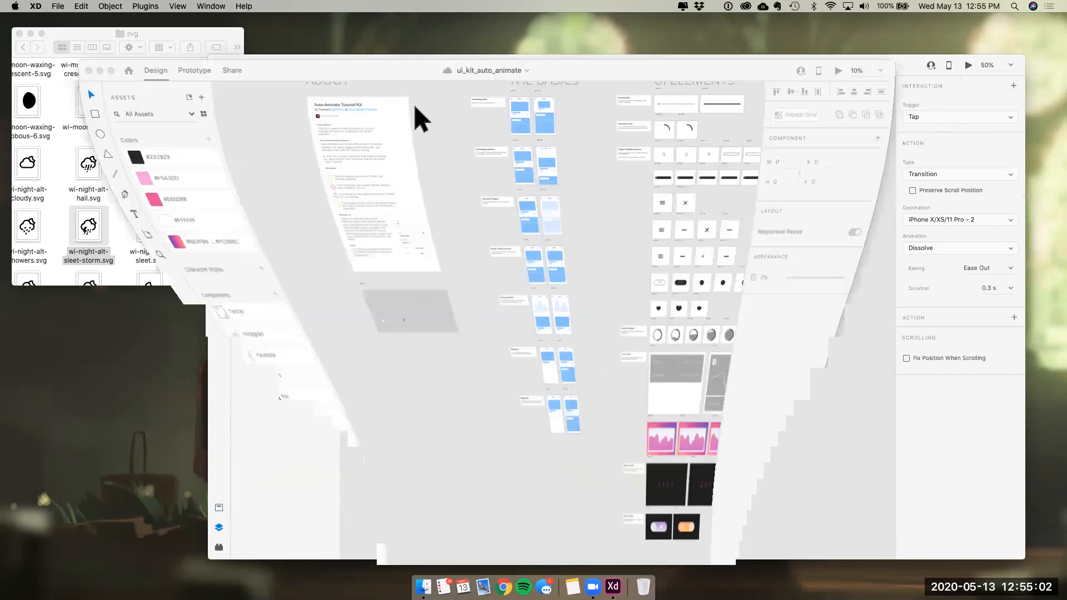
{"action": "scroll", "coordinate": [569, 281], "scroll_direction": "right", "scroll_amount": 5}
{"action": "scroll", "coordinate": [569, 280], "scroll_direction": "down", "scroll_amount": 1}
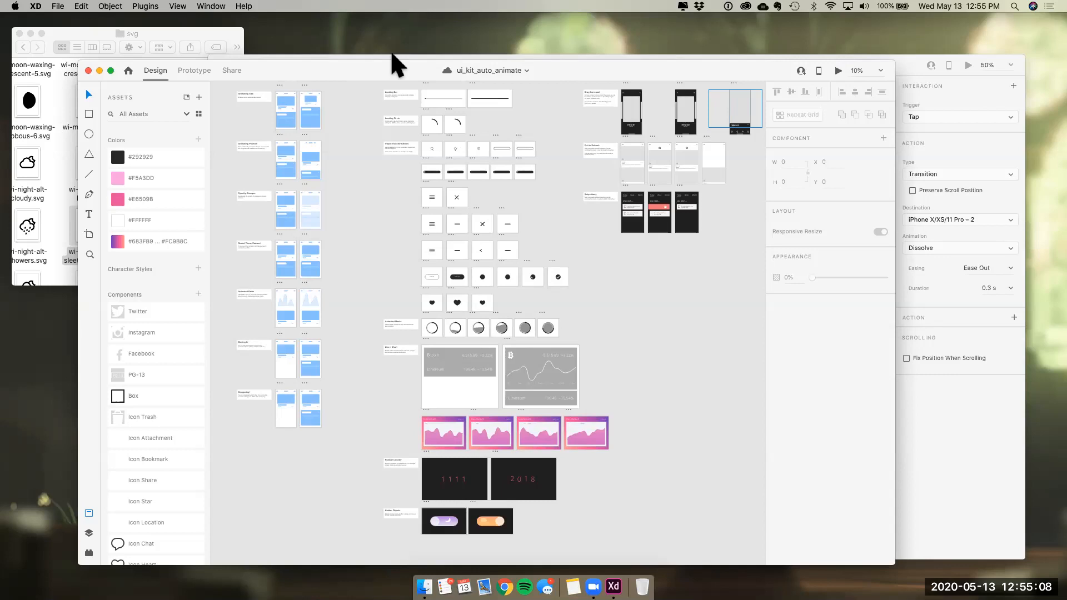
{"action": "left_click", "coordinate": [205, 73]}
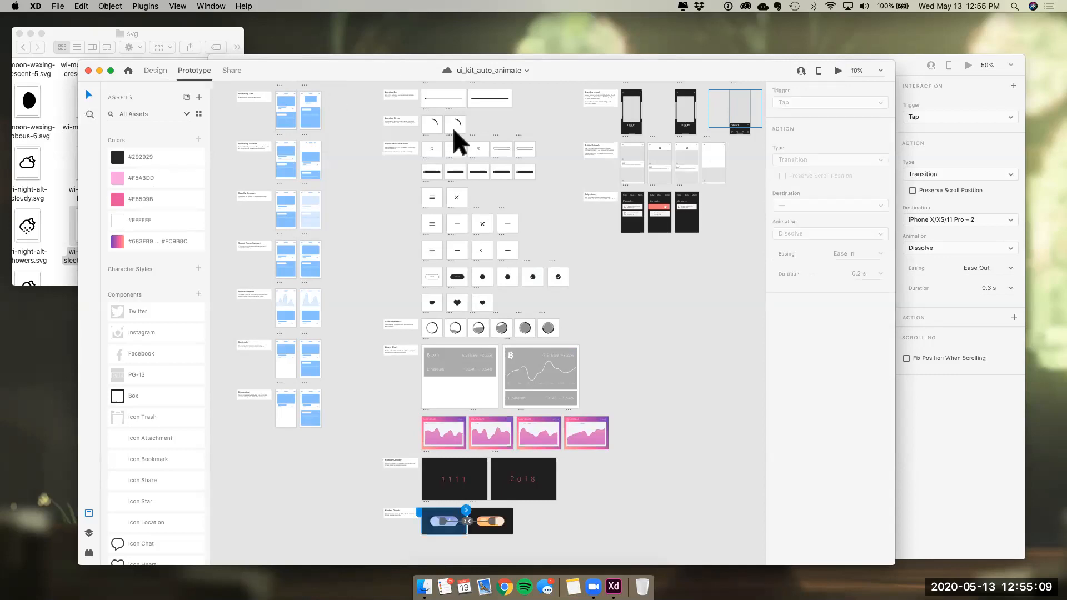
Preview the purple night-to-day toggle by switching it repeatedly, close the preview, and inspect the toggle's interaction settings
{"action": "left_click", "coordinate": [838, 70]}
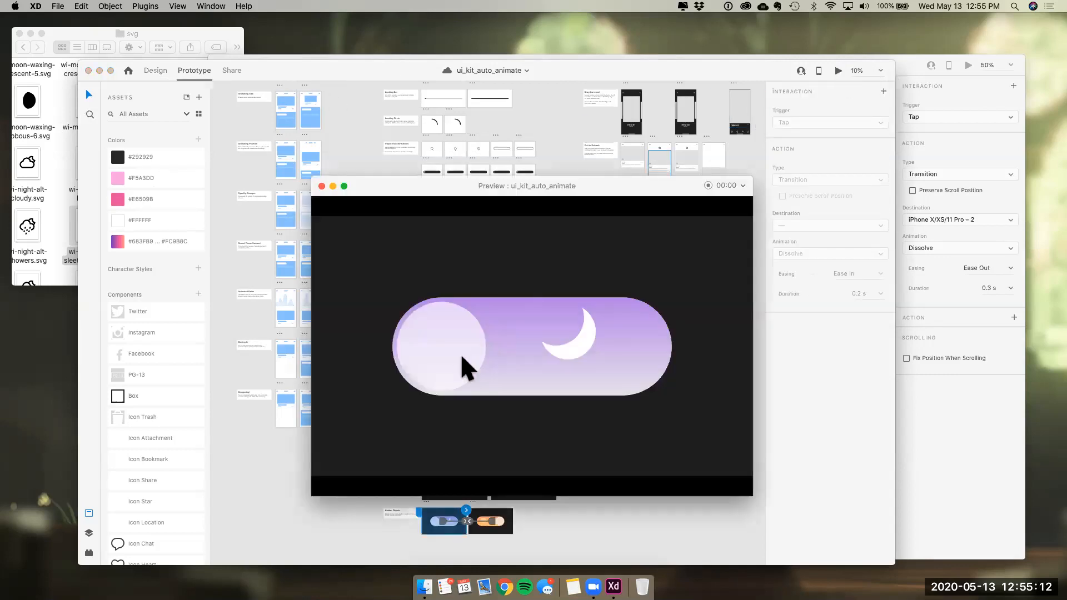
{"action": "left_click", "coordinate": [489, 353]}
{"action": "left_click", "coordinate": [594, 349]}
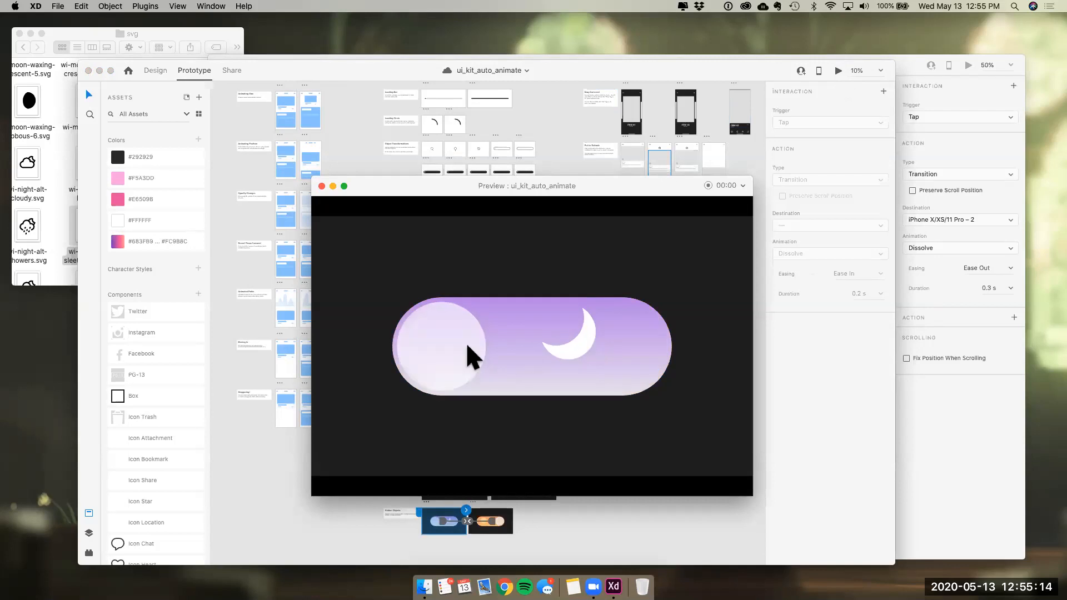
{"action": "left_click", "coordinate": [472, 356]}
{"action": "left_click", "coordinate": [616, 364]}
{"action": "left_click", "coordinate": [322, 186]}
{"action": "left_click", "coordinate": [448, 523]}
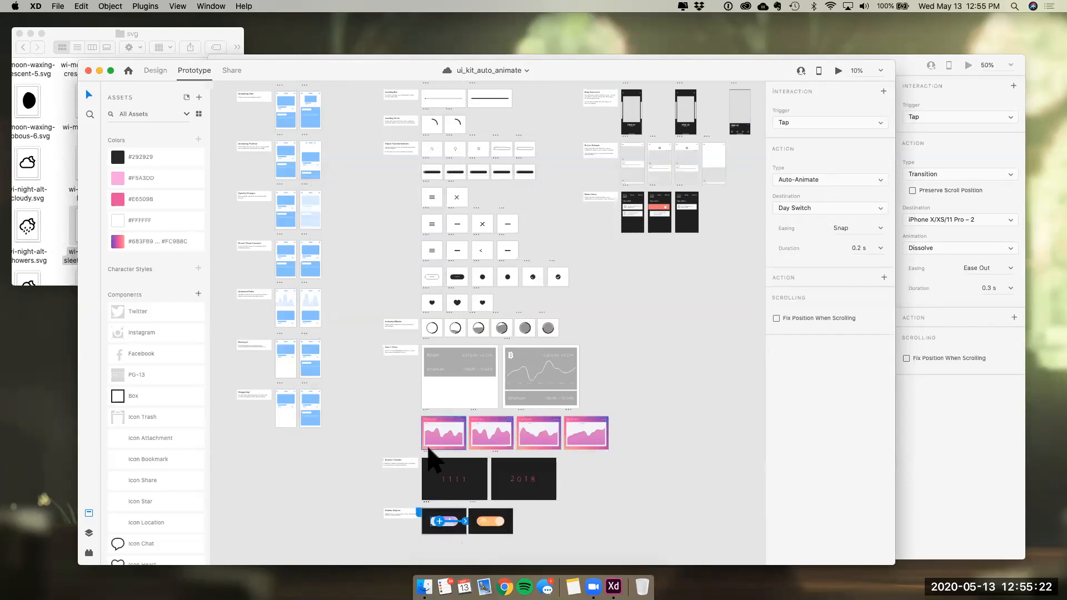
Preview the Bitcoin and Ethereum card artboard, expand and collapse the Bitcoin card, and close the preview
{"action": "left_click", "coordinate": [452, 405]}
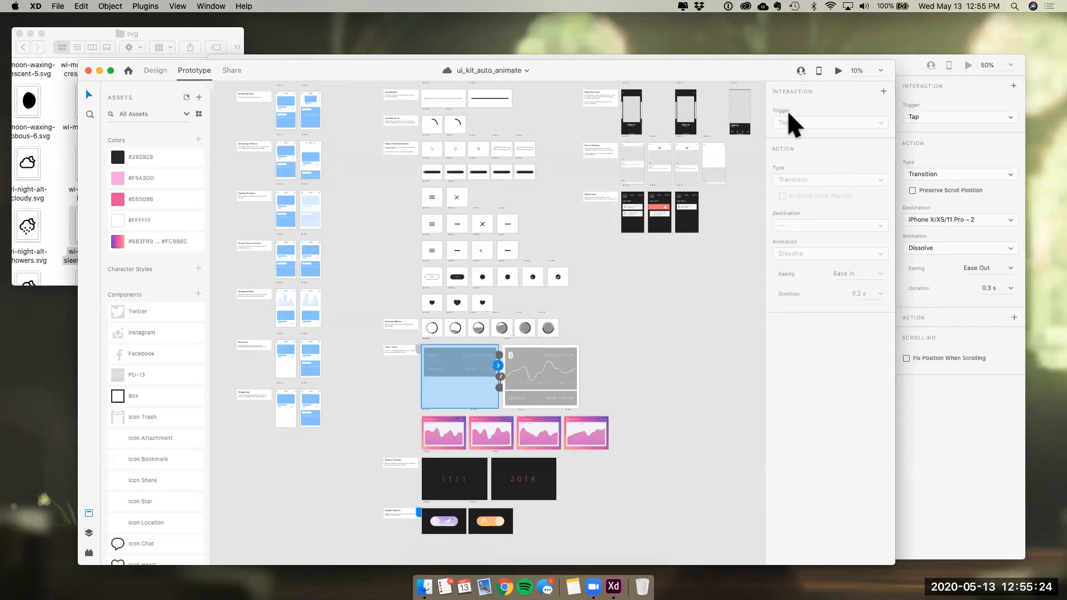
{"action": "left_click", "coordinate": [838, 68]}
{"action": "left_click", "coordinate": [565, 143]}
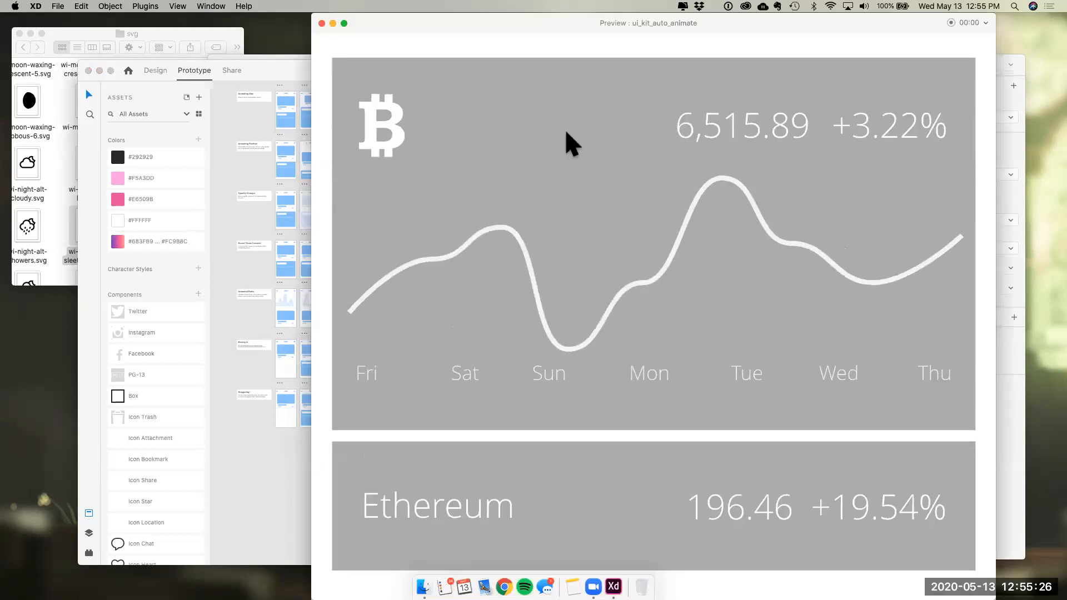
{"action": "left_click", "coordinate": [567, 134]}
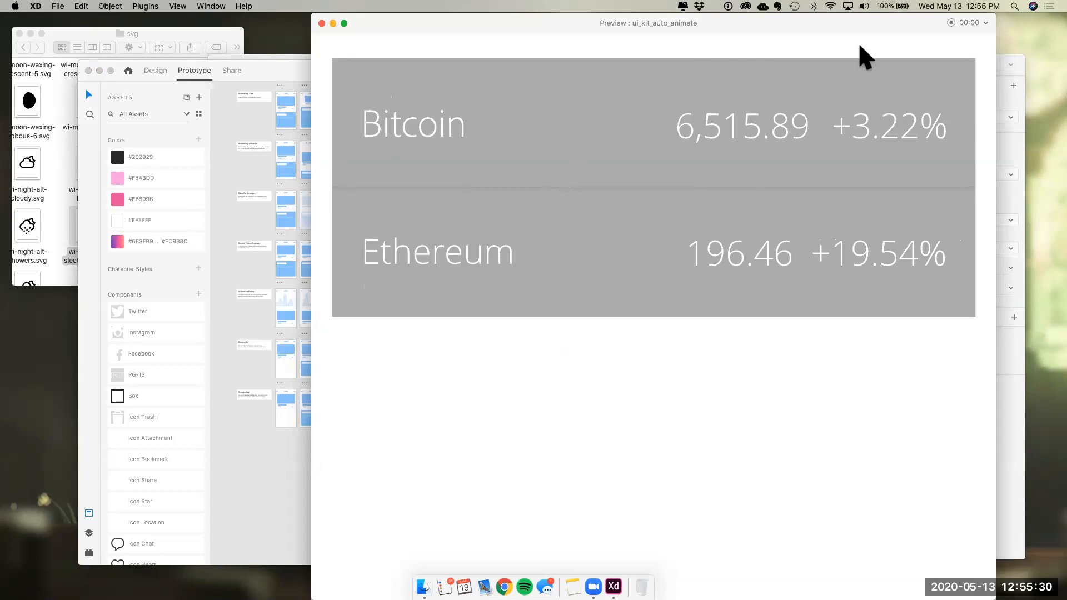
{"action": "left_click_drag", "start_coordinate": [744, 48], "coordinate": [599, 132]}
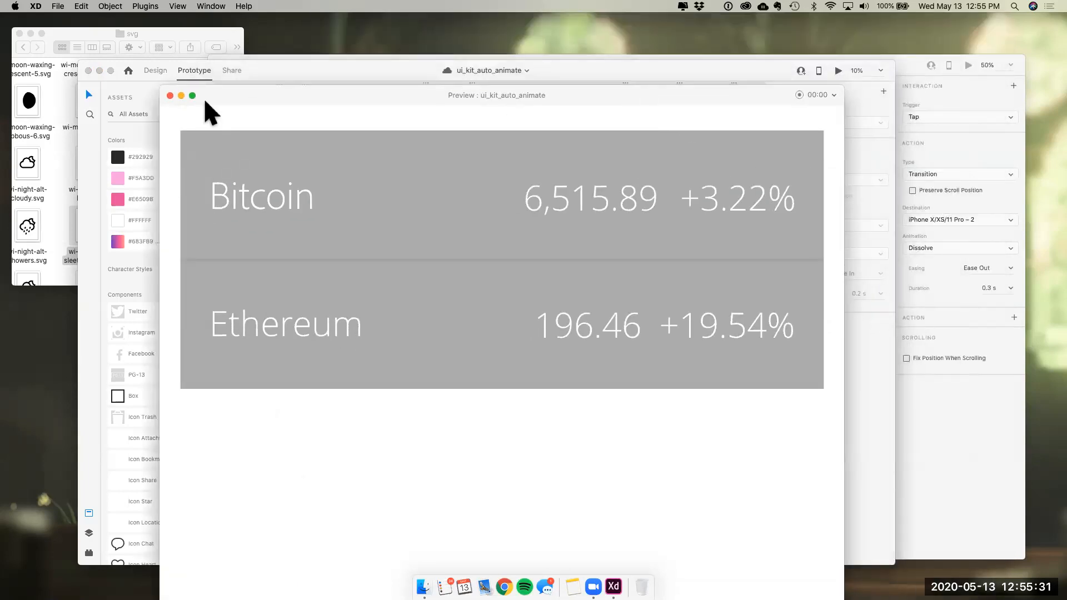
{"action": "left_click", "coordinate": [173, 94]}
{"action": "left_click", "coordinate": [617, 360]}
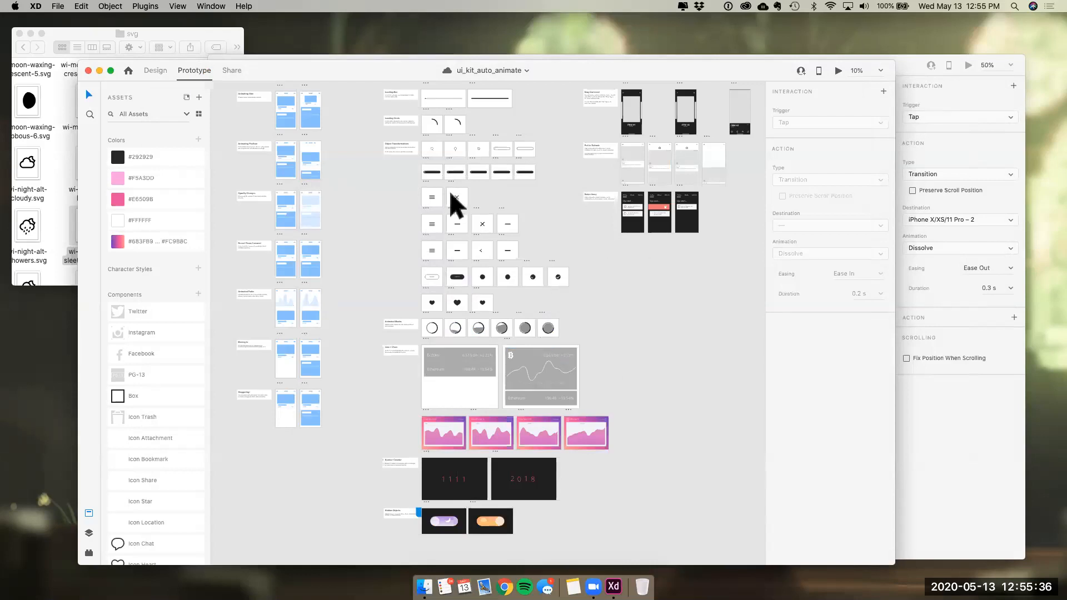
Preview the timed auto-animate transition of the hamburger menu icon in the menu-collapse row, and close the preview
{"action": "left_click", "coordinate": [439, 227]}
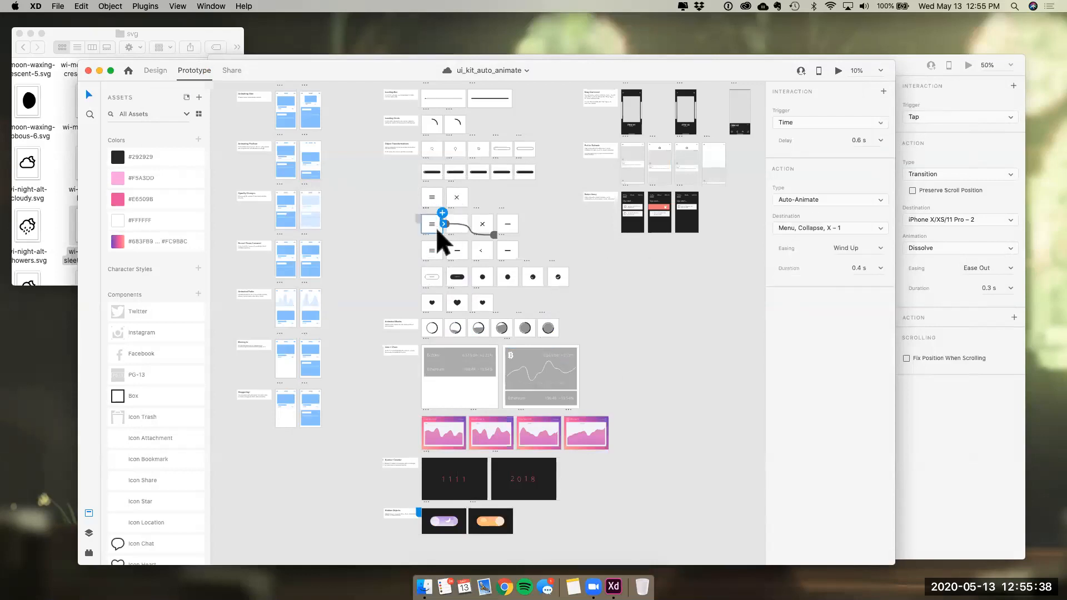
{"action": "left_click", "coordinate": [835, 71]}
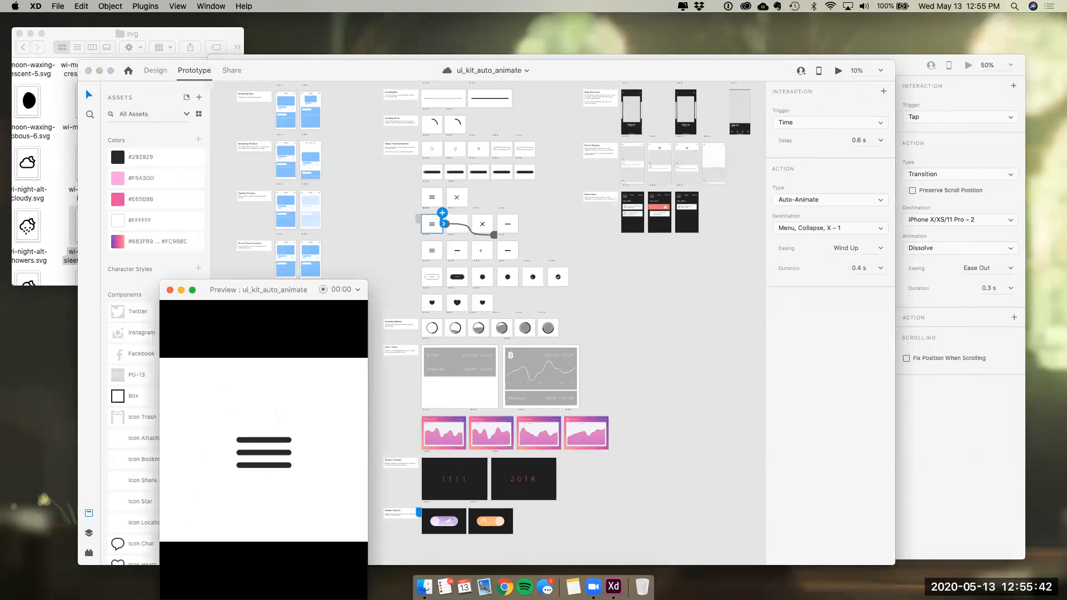
{"action": "left_click", "coordinate": [171, 290]}
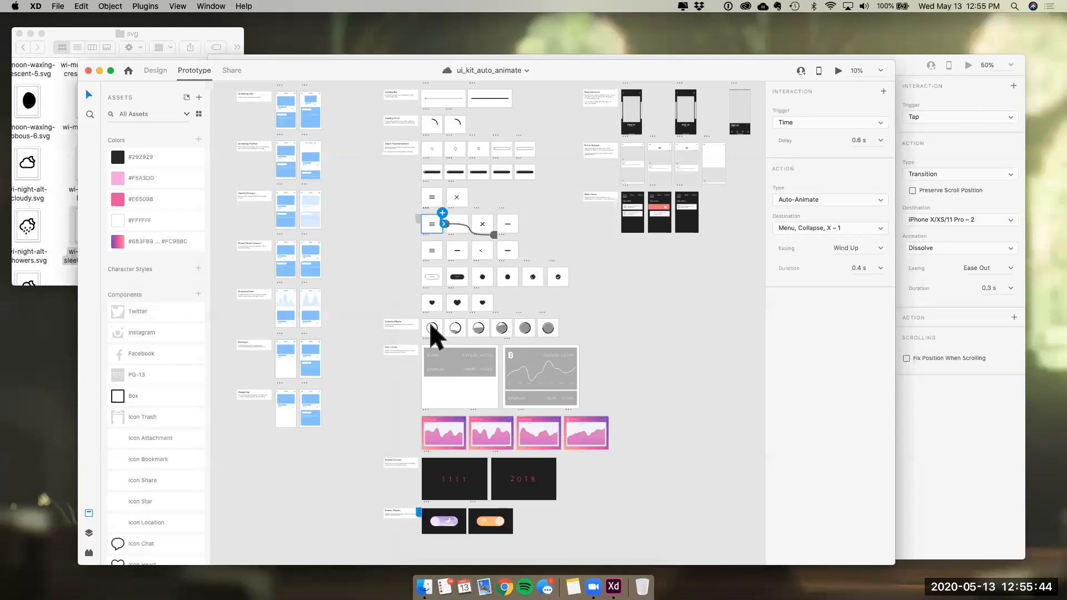
Preview the circular loading animation starting from the first artboard in the progress circle row
{"action": "left_click", "coordinate": [432, 329]}
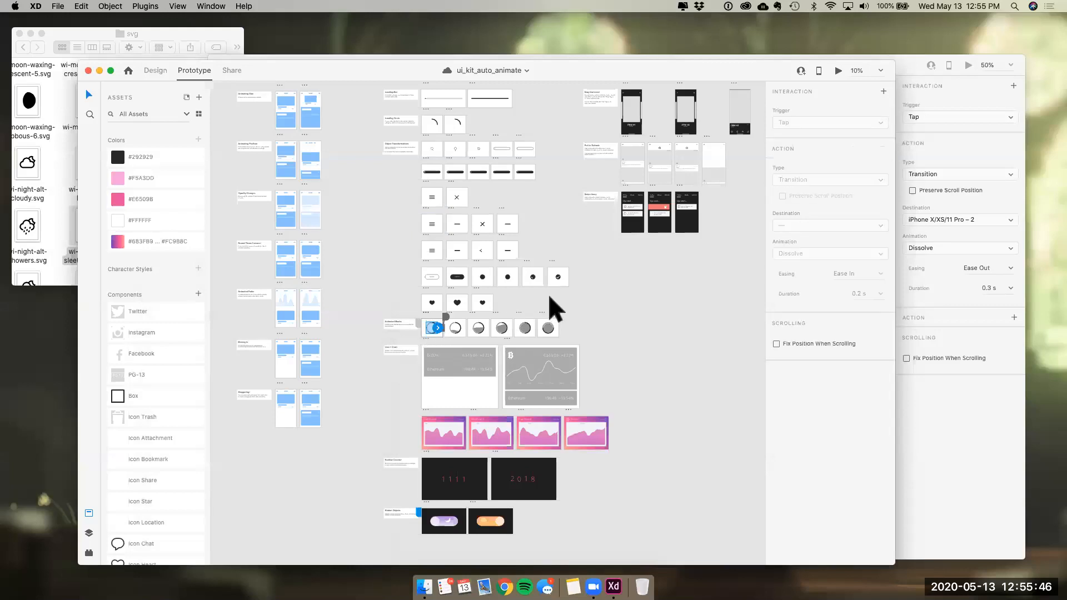
{"action": "left_click", "coordinate": [840, 72]}
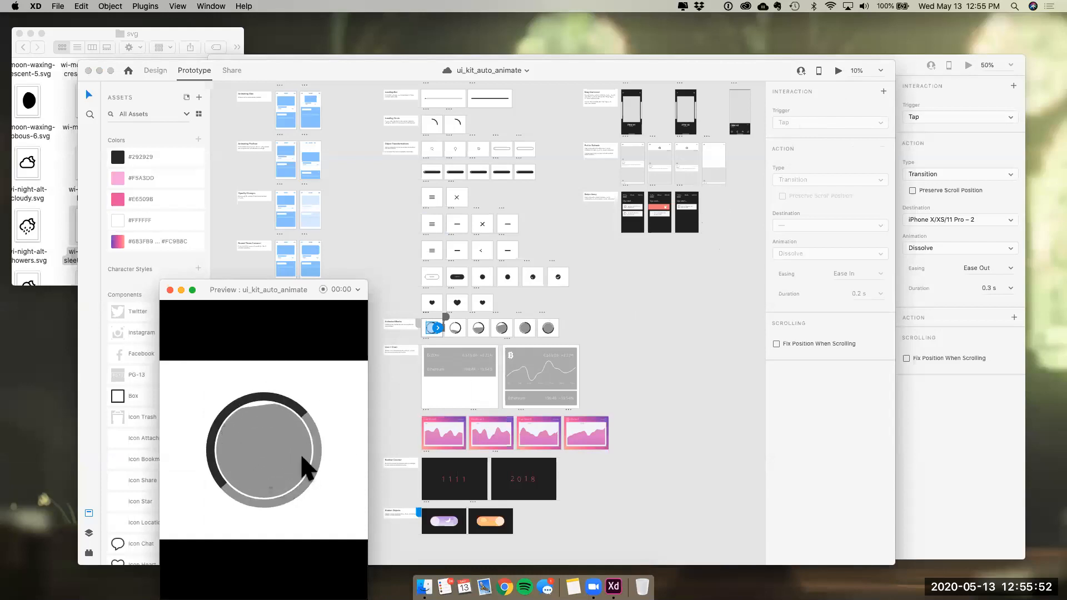
{"action": "left_click_drag", "start_coordinate": [264, 288], "coordinate": [327, 210]}
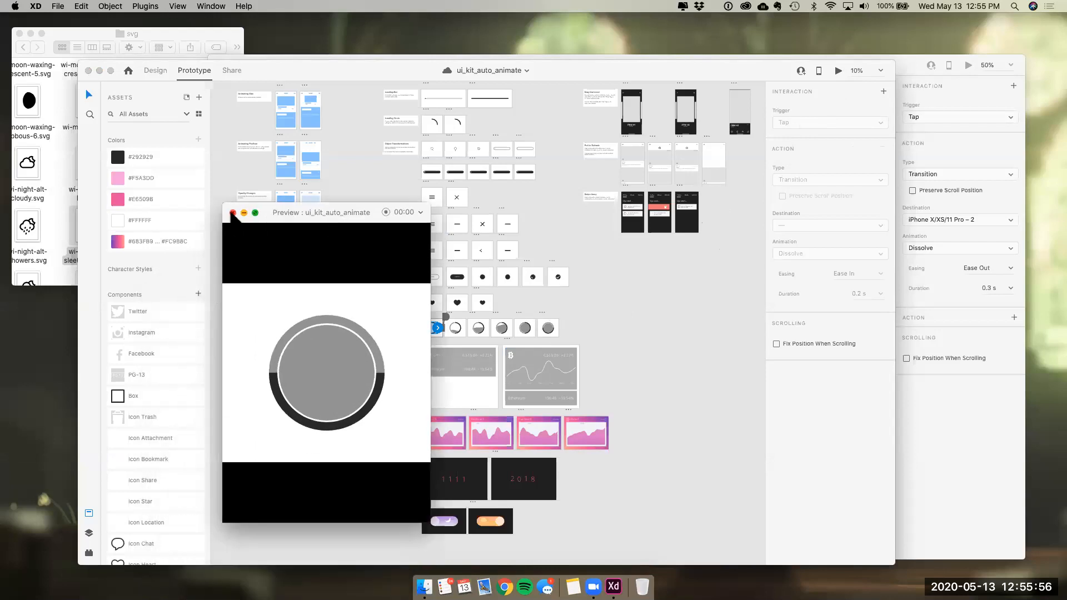
Close the loading animation preview and look over the kit's About, The Basics, UI Elements and Drag Examples sections
{"action": "left_click", "coordinate": [232, 213]}
{"action": "scroll", "coordinate": [351, 319], "scroll_direction": "up", "scroll_amount": 3}
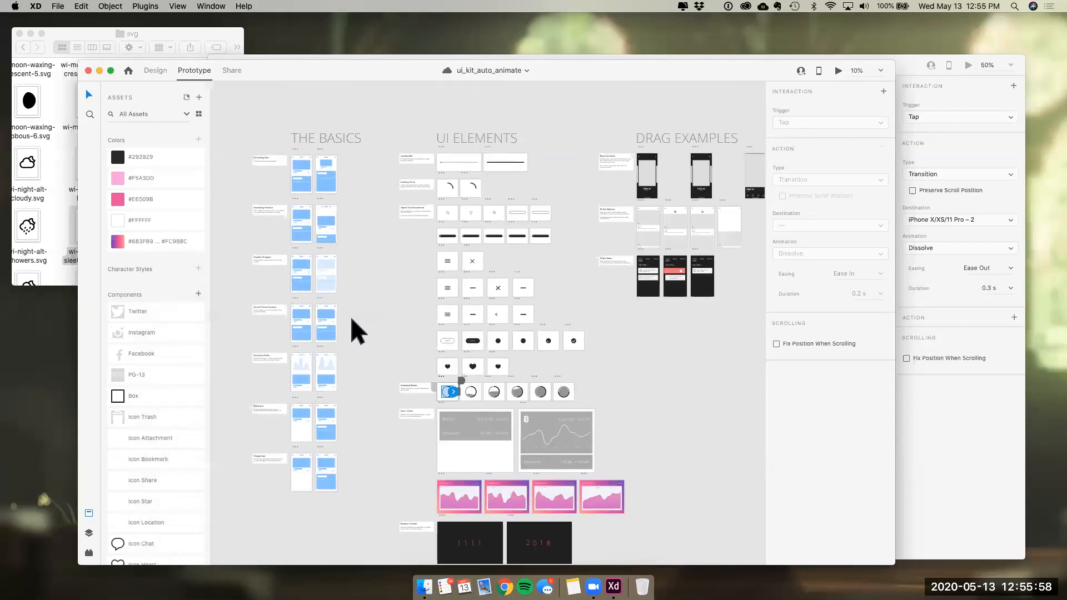
{"action": "scroll", "coordinate": [351, 319], "scroll_direction": "left", "scroll_amount": 6}
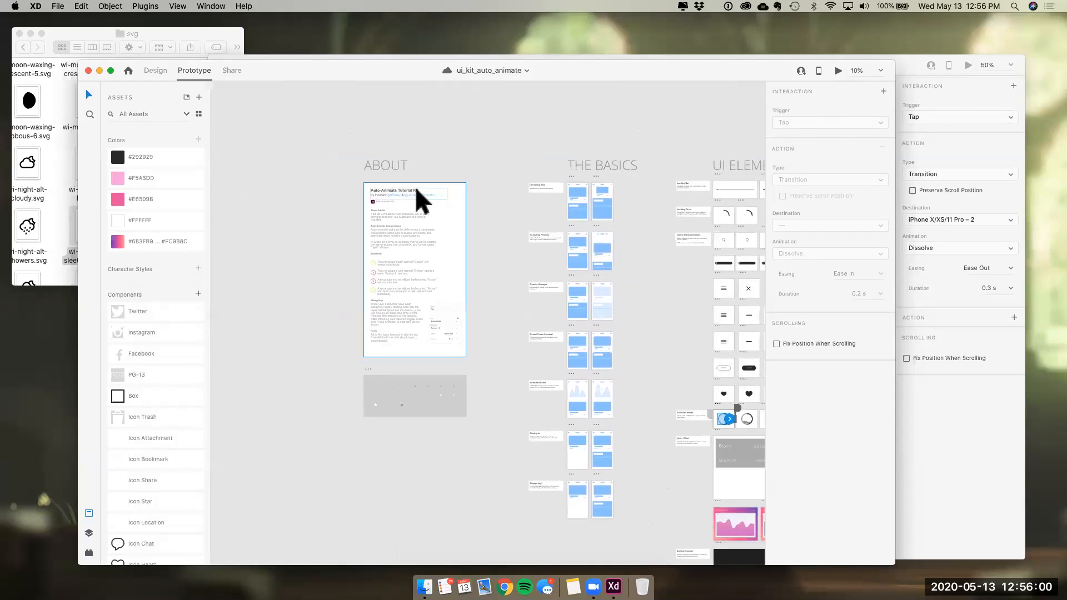
{"action": "scroll", "coordinate": [323, 339], "scroll_direction": "right", "scroll_amount": 3}
{"action": "scroll", "coordinate": [323, 336], "scroll_direction": "down", "scroll_amount": 2}
{"action": "scroll", "coordinate": [323, 337], "scroll_direction": "right", "scroll_amount": 3}
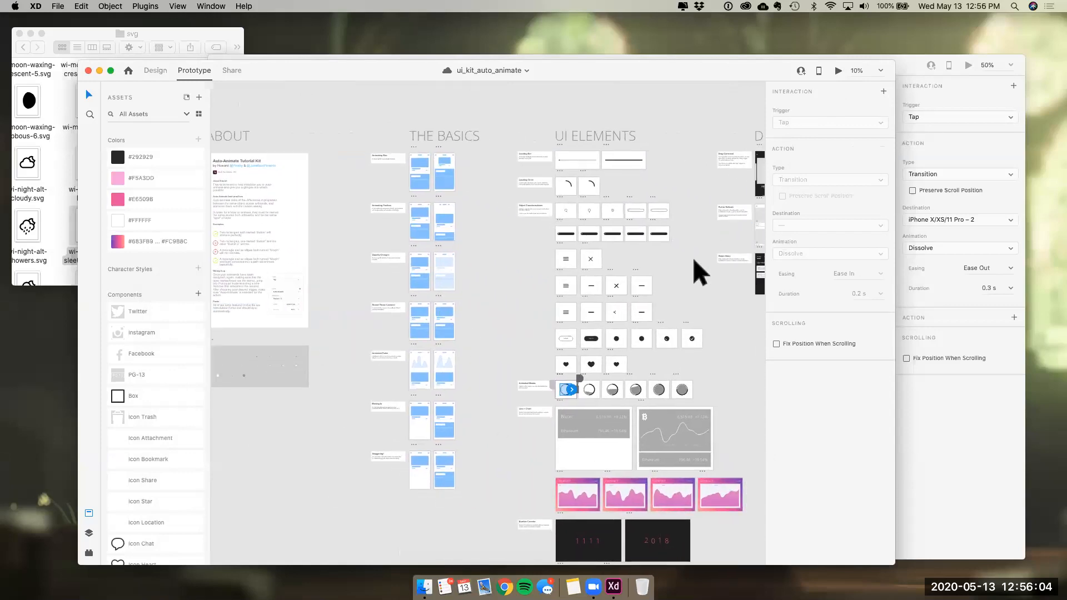
{"action": "scroll", "coordinate": [644, 250], "scroll_direction": "down", "scroll_amount": 1}
{"action": "scroll", "coordinate": [645, 250], "scroll_direction": "right", "scroll_amount": 1}
Switch to Share mode and review the view setting options for the share link, keeping Design Review
{"action": "left_click", "coordinate": [232, 70]}
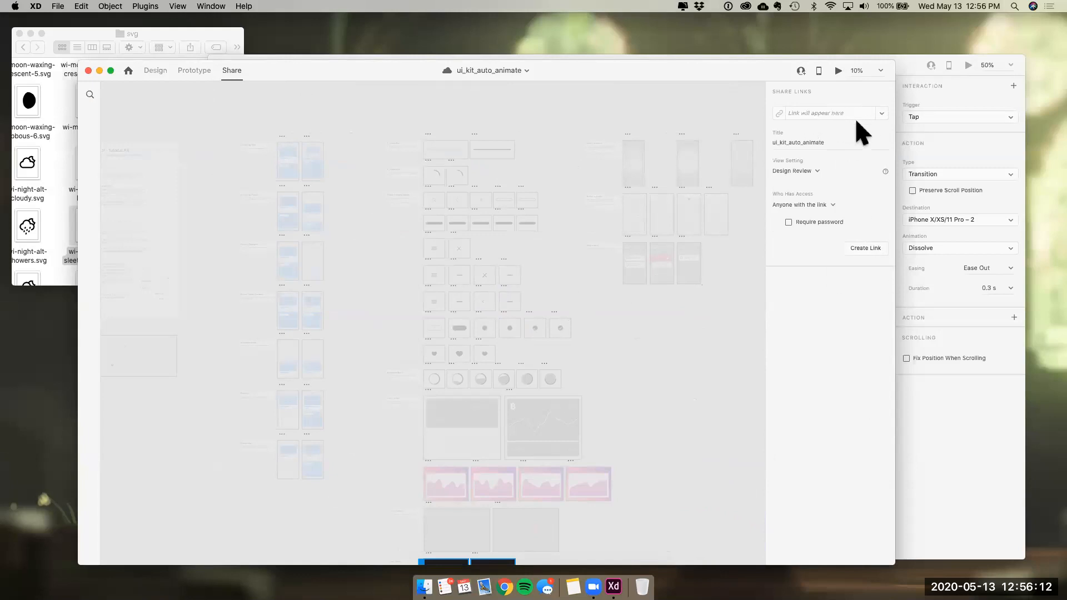
{"action": "left_click", "coordinate": [816, 170]}
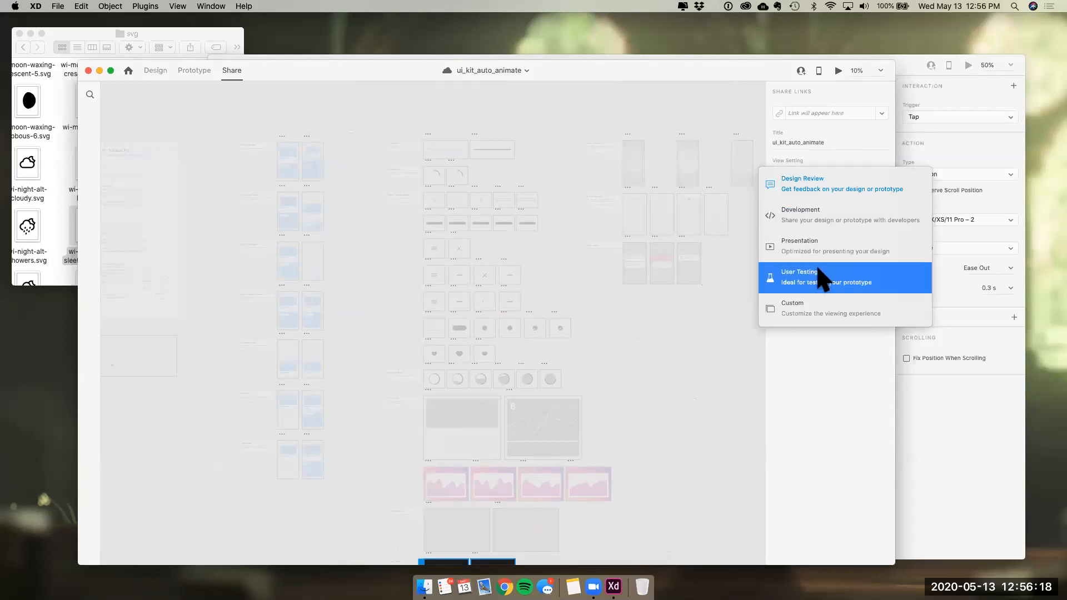
{"action": "left_click", "coordinate": [804, 369]}
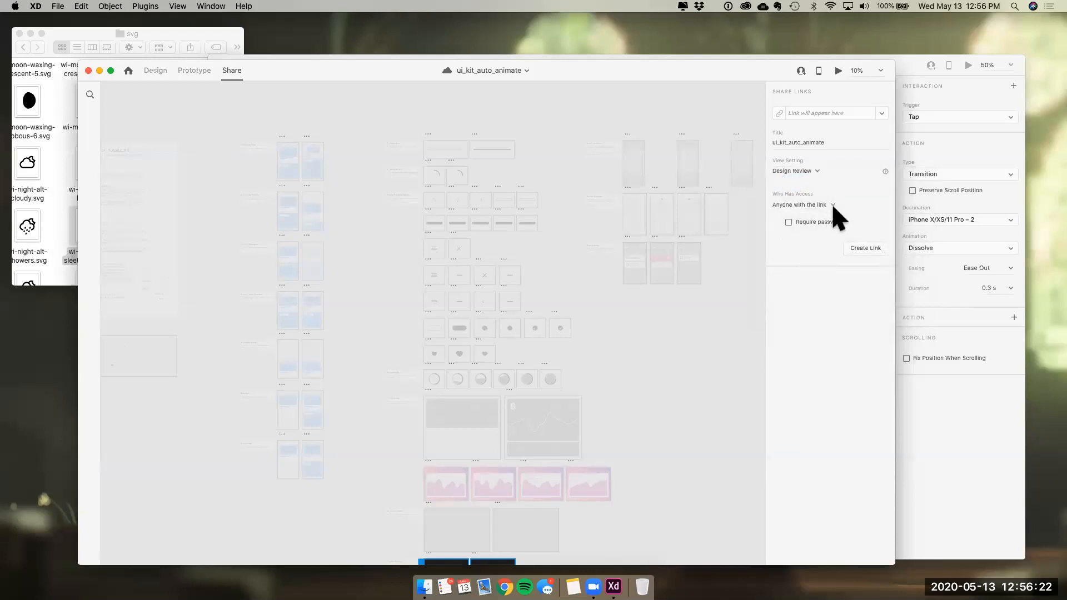